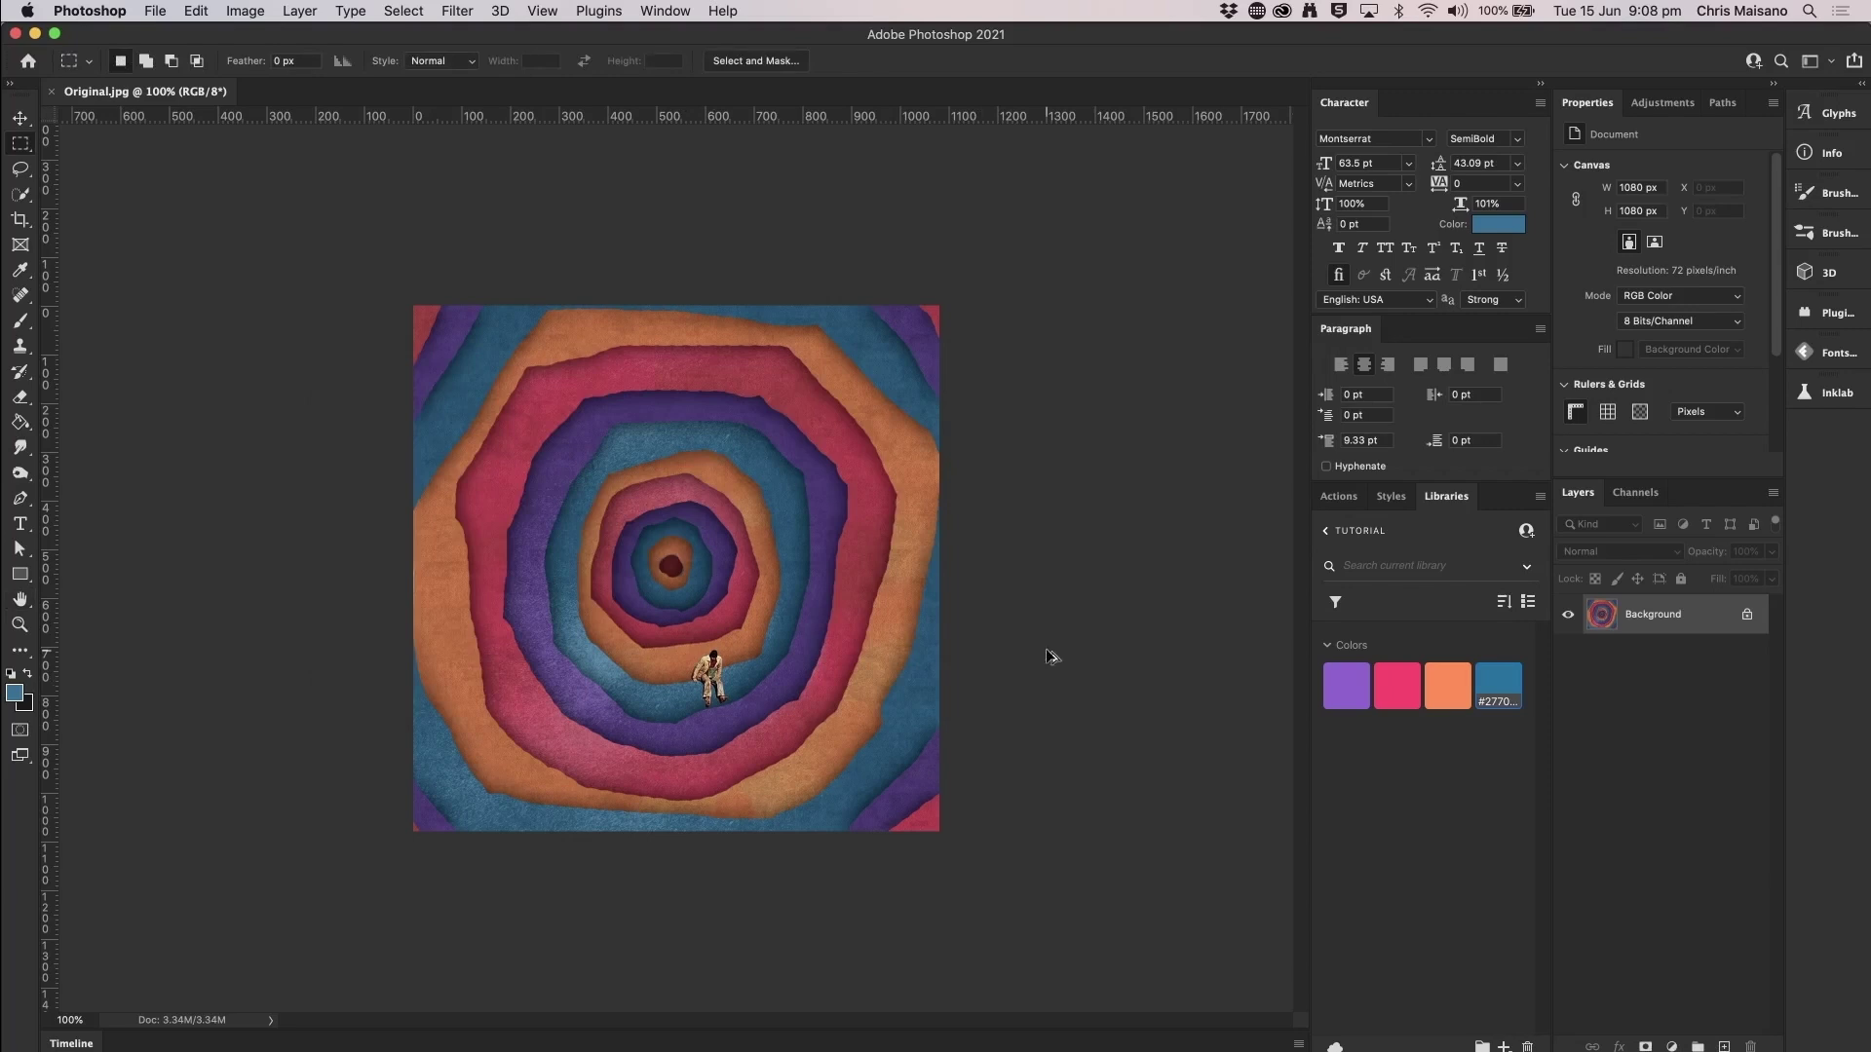
- Check the image's pixel dimensions and resolution
{"action": "key", "text": "super+alt+i"}
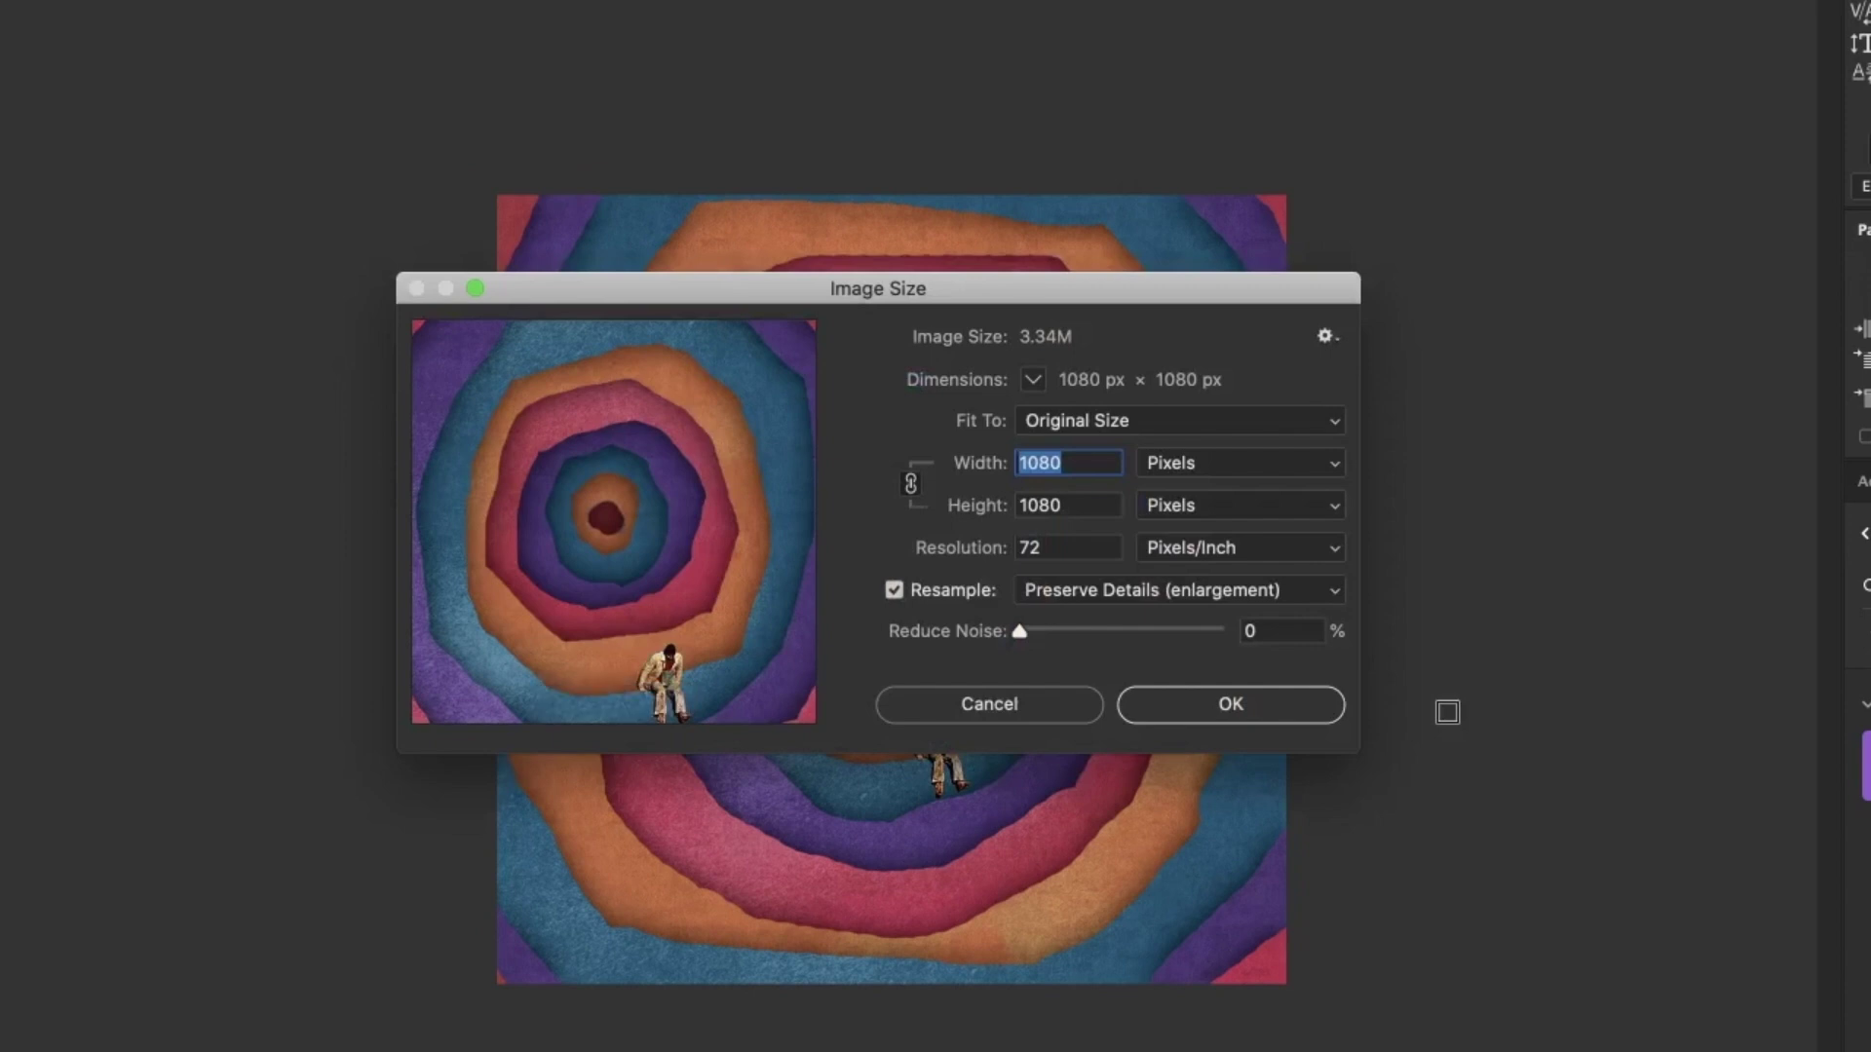
{"action": "left_click", "coordinate": [1298, 713]}
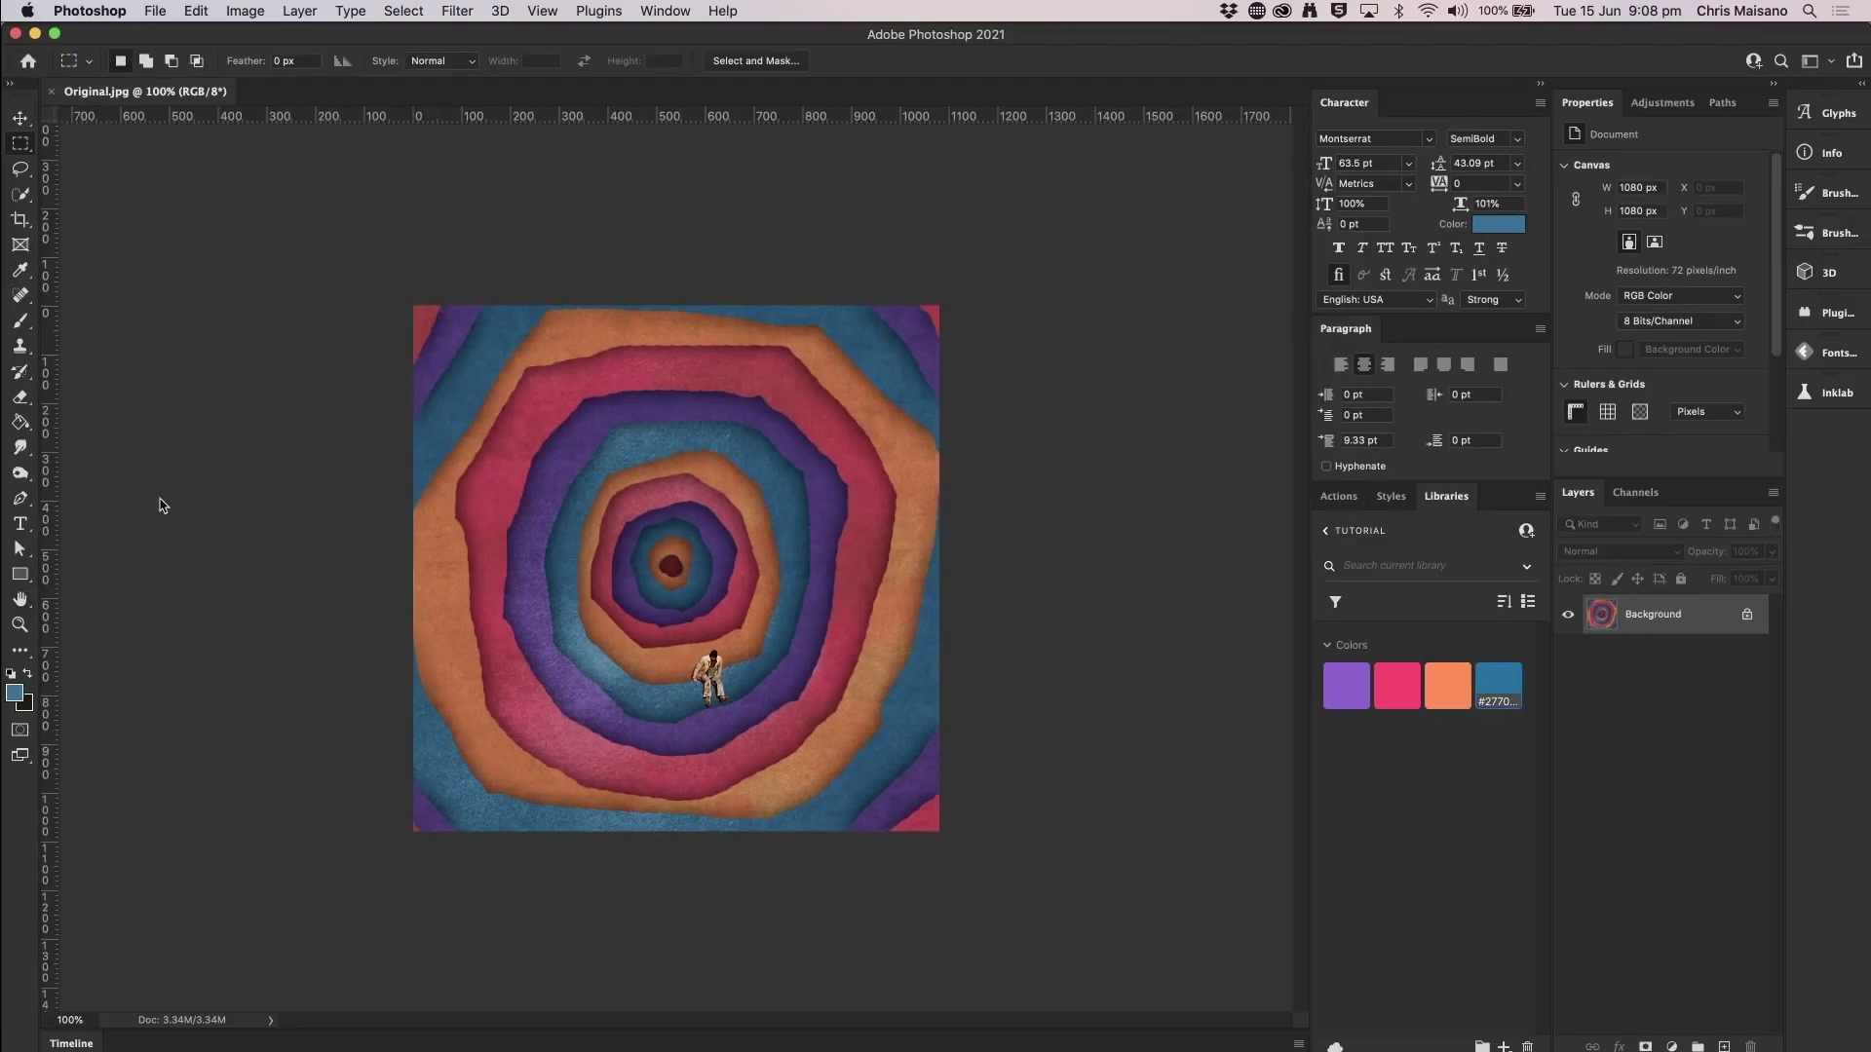
- Place two vertical and two horizontal guides along the four edges of the original image
{"action": "left_click_drag", "start_coordinate": [47, 477], "coordinate": [413, 409]}
{"action": "left_click_drag", "start_coordinate": [722, 110], "coordinate": [710, 305]}
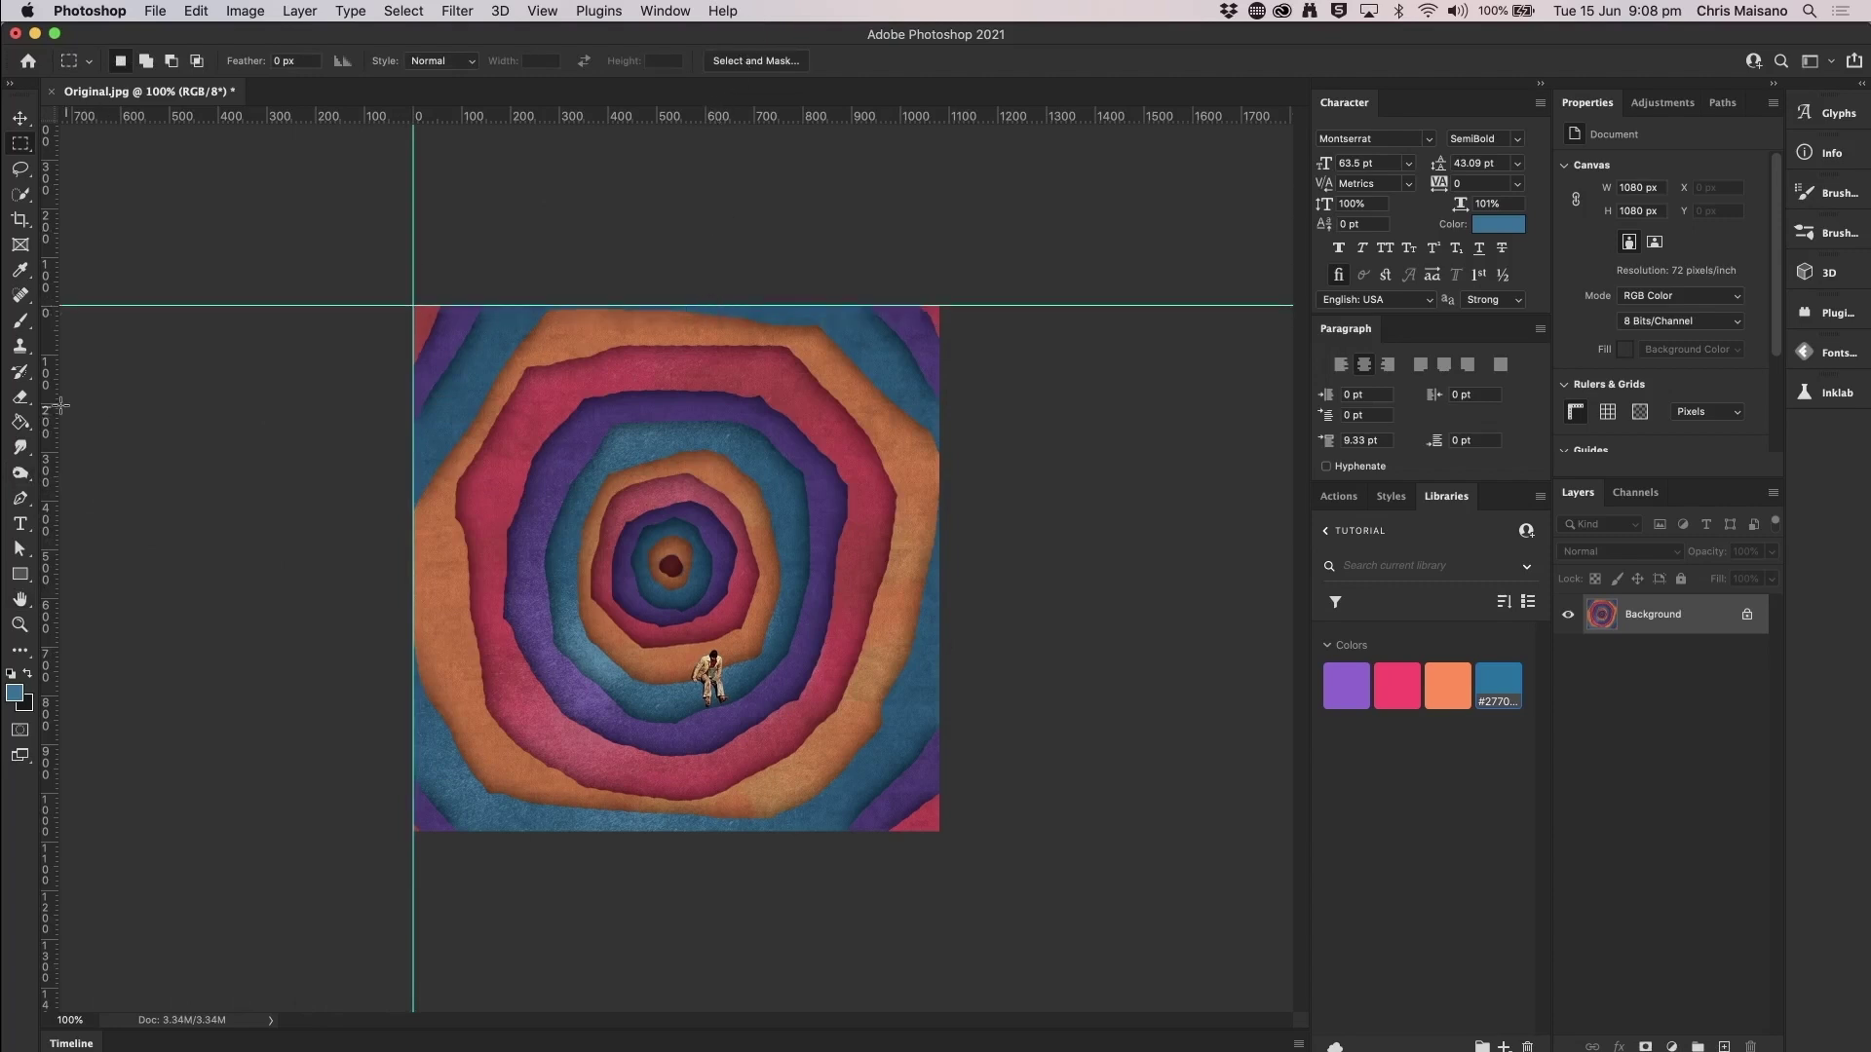
{"action": "left_click_drag", "start_coordinate": [45, 404], "coordinate": [935, 231]}
{"action": "left_click_drag", "start_coordinate": [969, 125], "coordinate": [942, 827]}
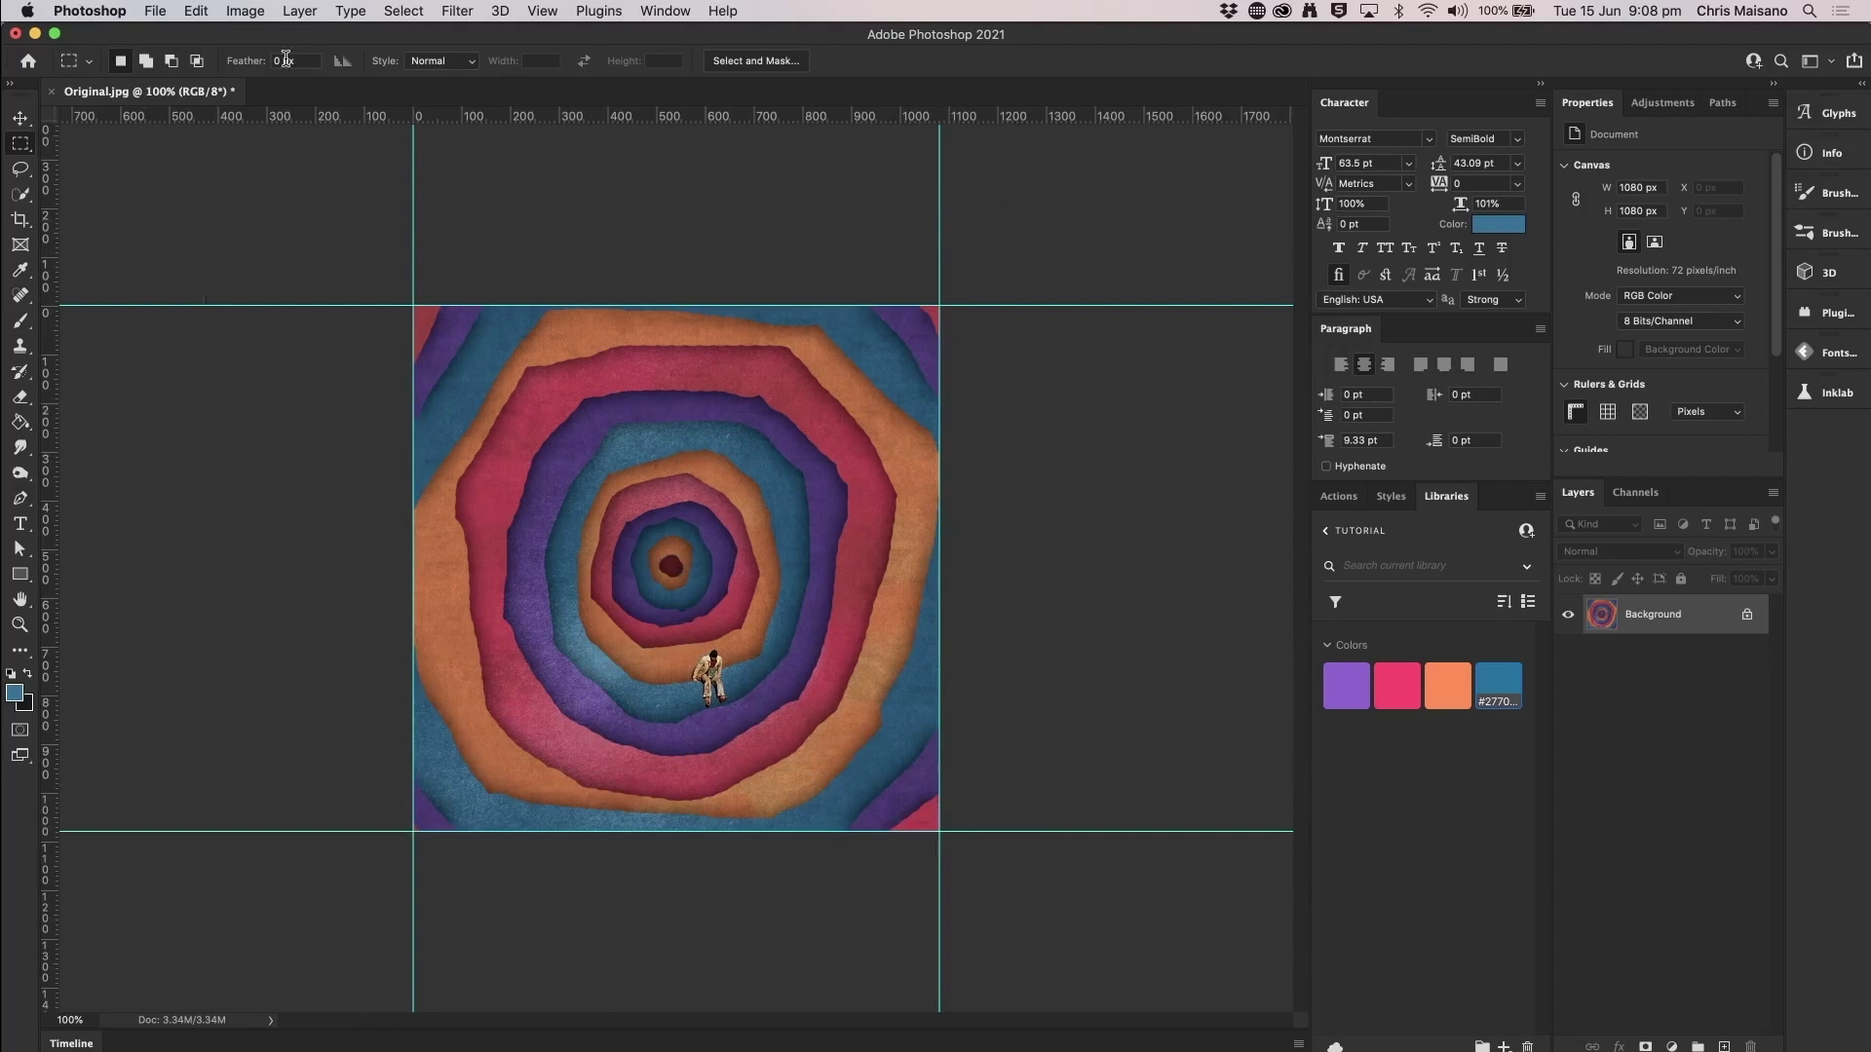
- Enlarge the canvas to 2000 × 2000 pixels, keeping the image centred
{"action": "left_click", "coordinate": [244, 11]}
{"action": "left_click", "coordinate": [274, 191]}
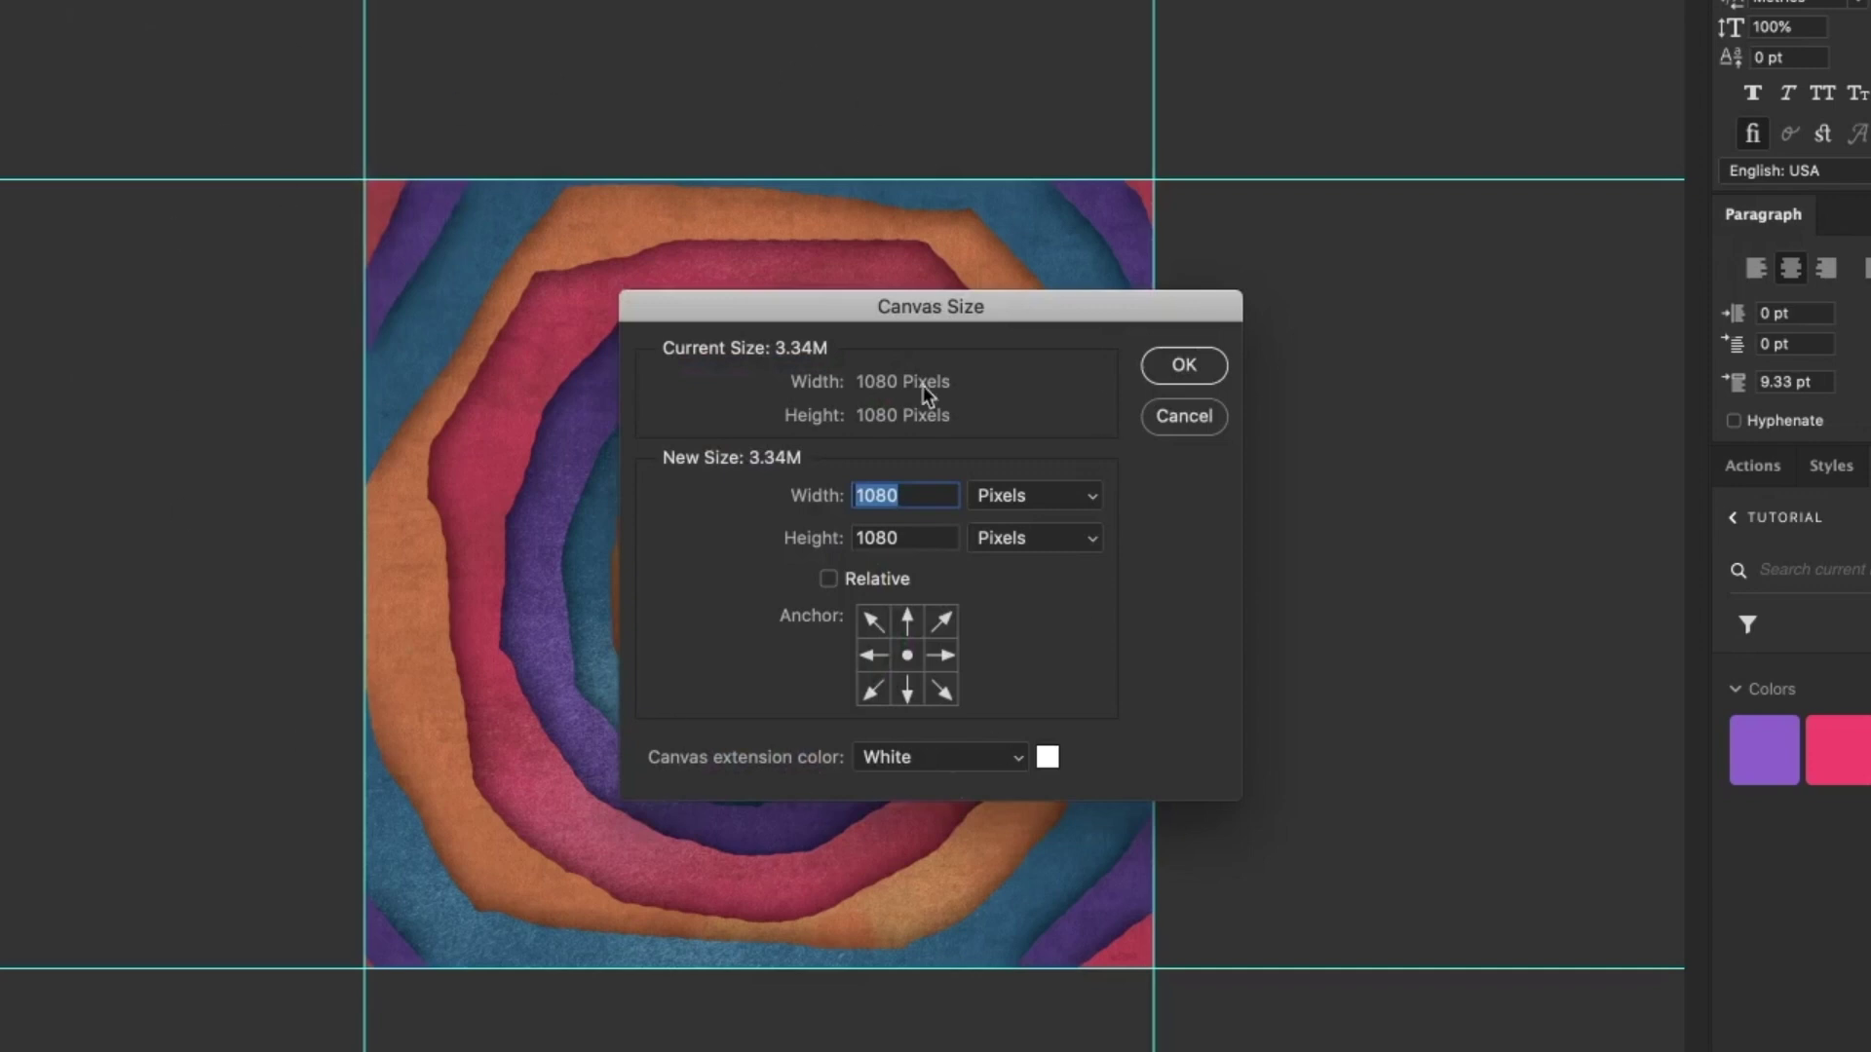
{"action": "type", "text": "2000"}
{"action": "key", "text": "Tab"}
{"action": "type", "text": "2000"}
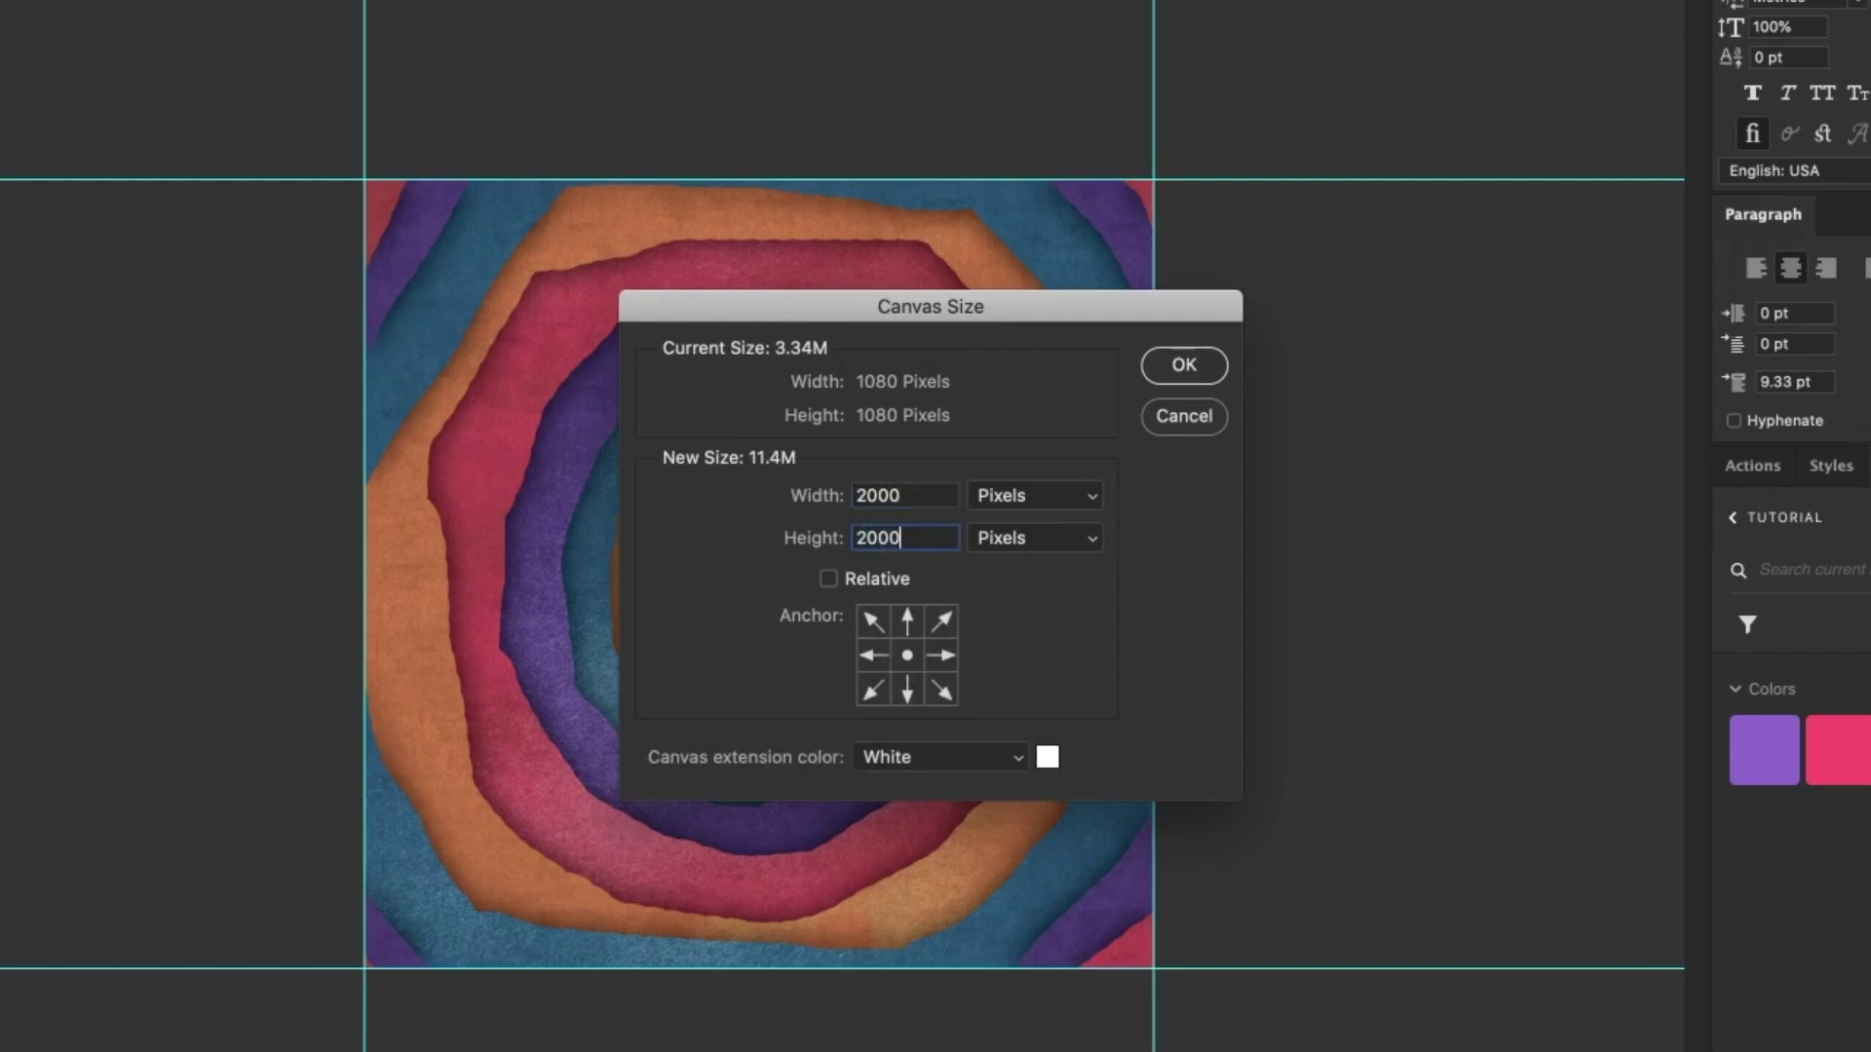
{"action": "key", "text": "Return"}
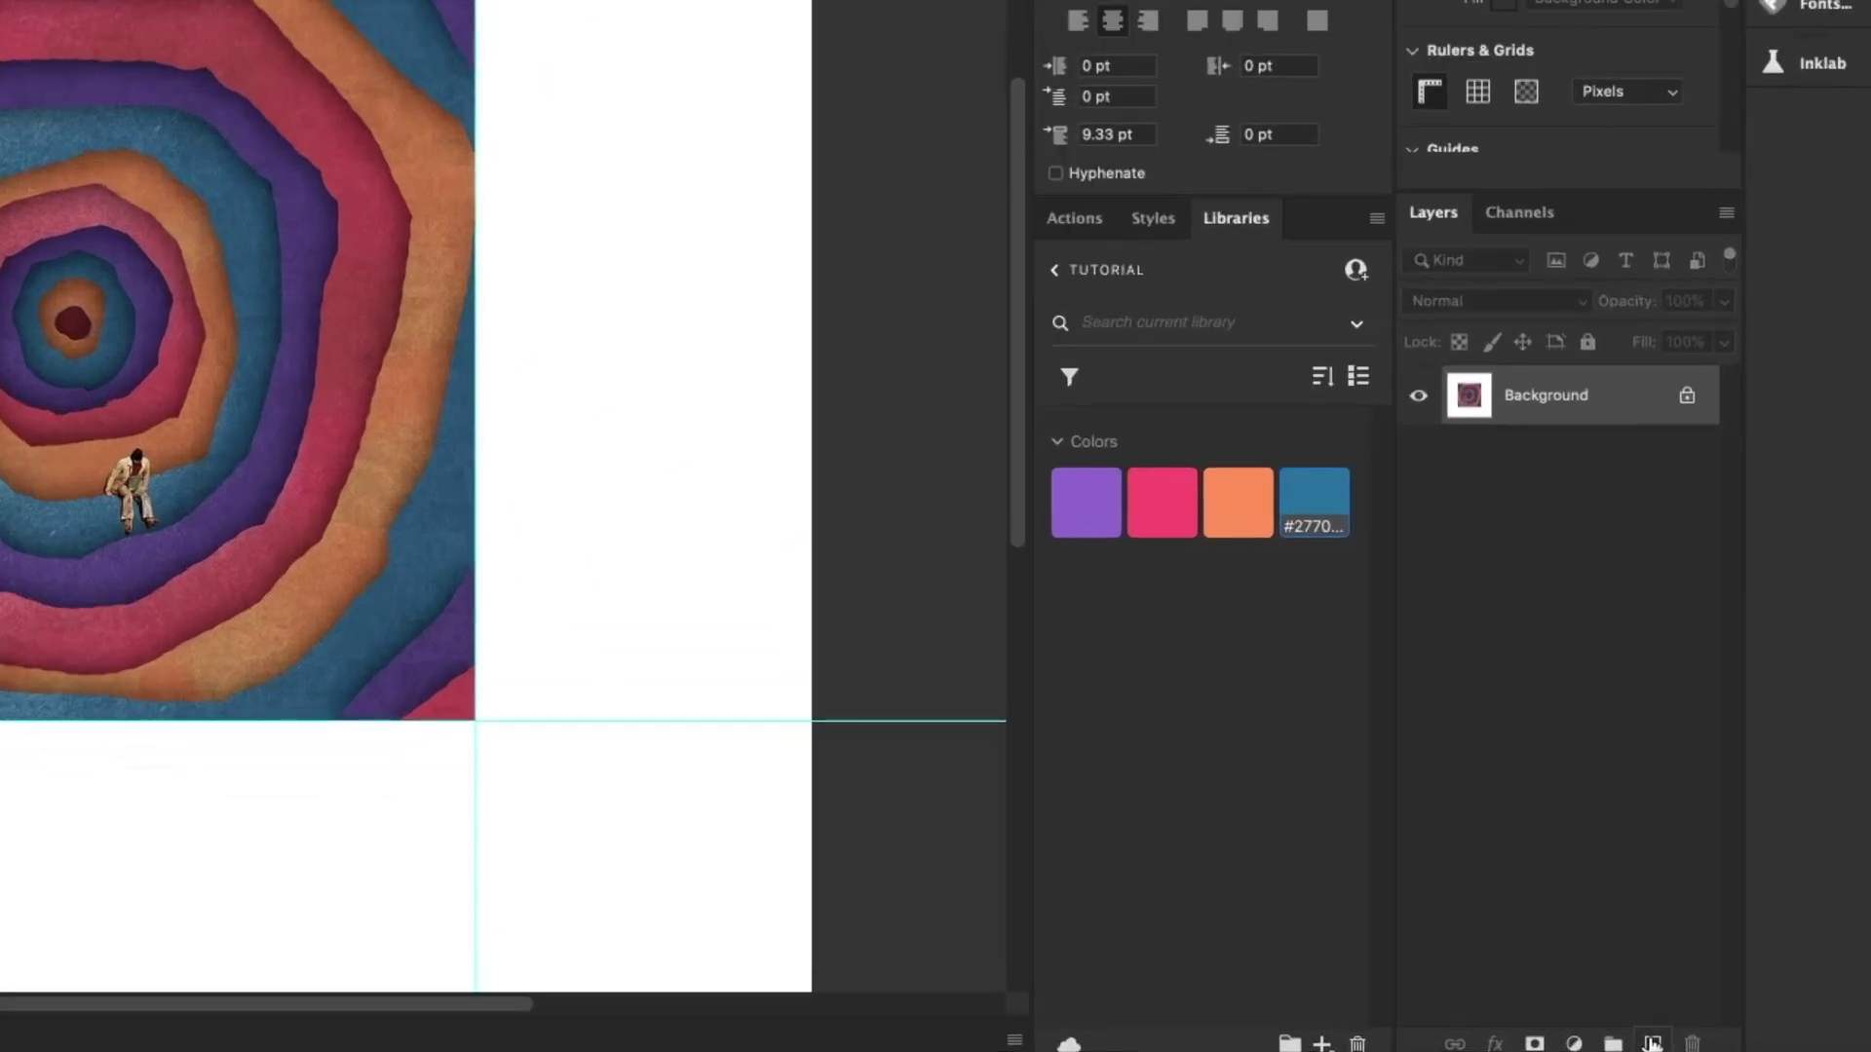
- Add a new layer above the Background and name it paper 1
{"action": "left_click", "coordinate": [1653, 1044]}
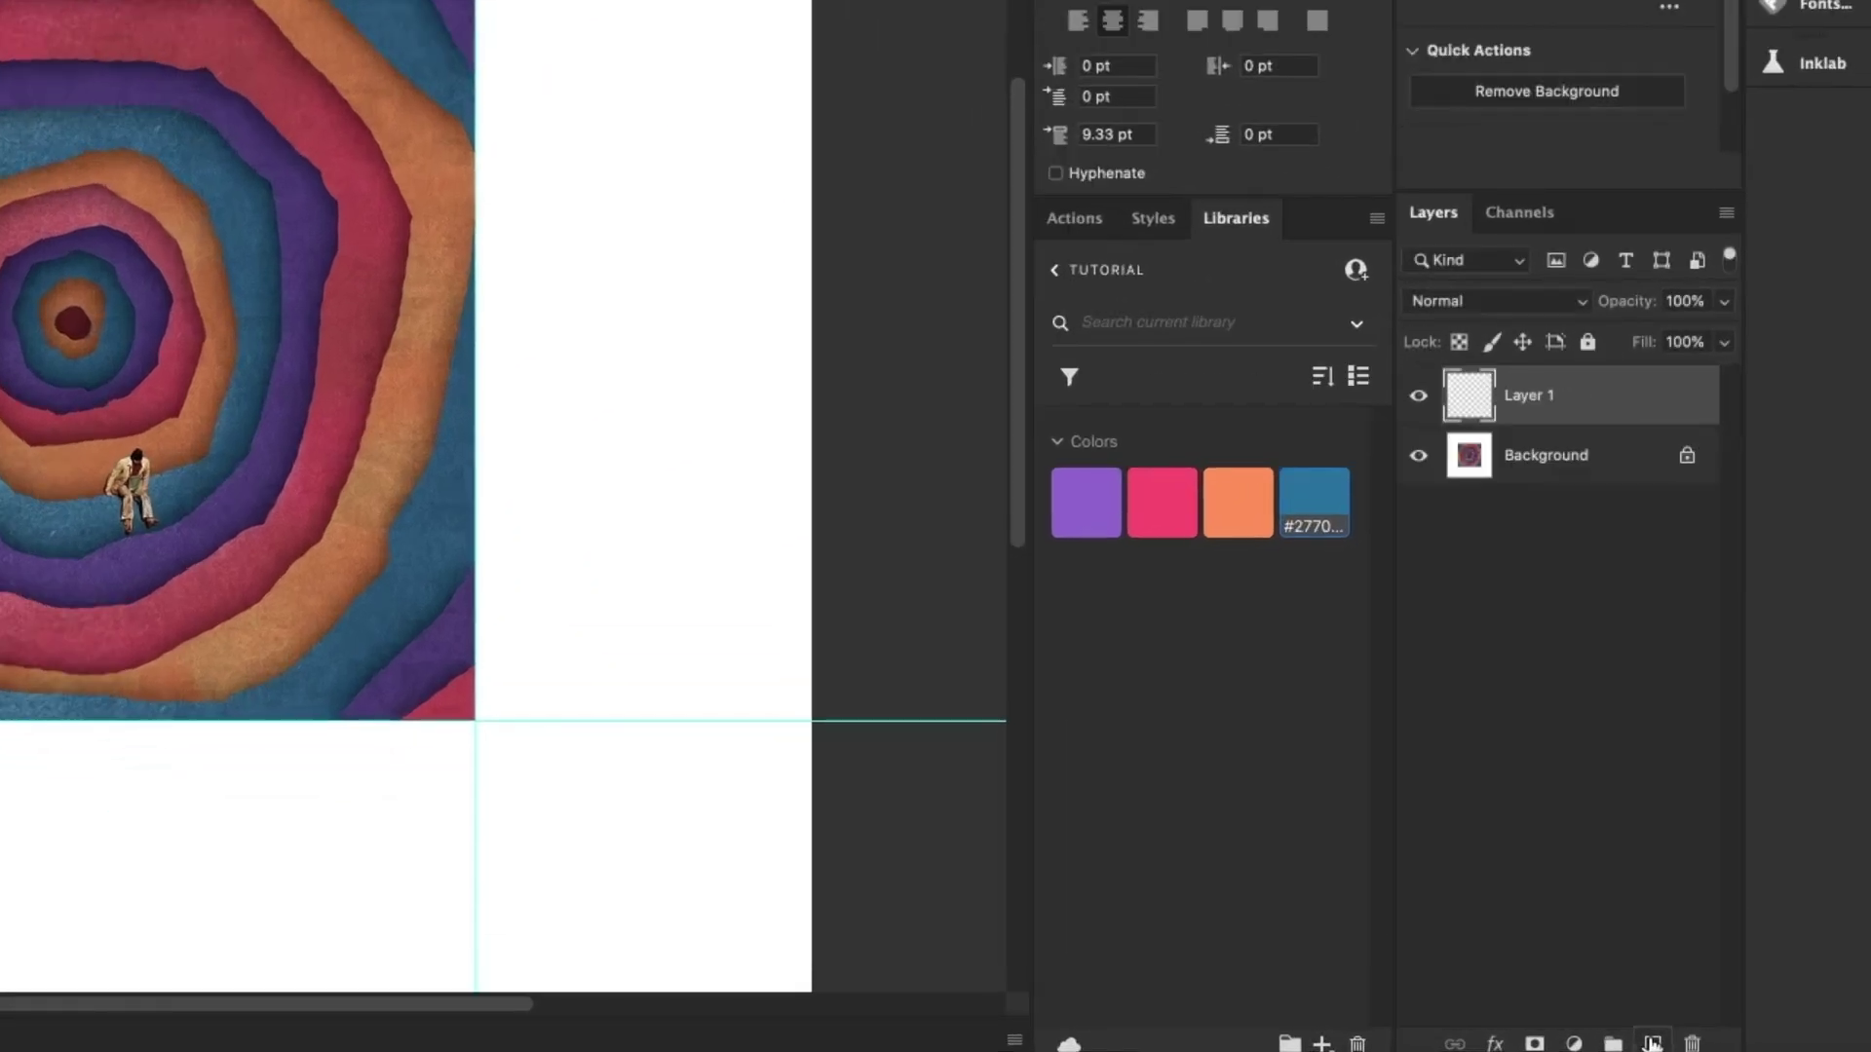
{"action": "double_click", "coordinate": [1542, 410]}
{"action": "type", "text": "paper 1"}
{"action": "key", "text": "Return"}
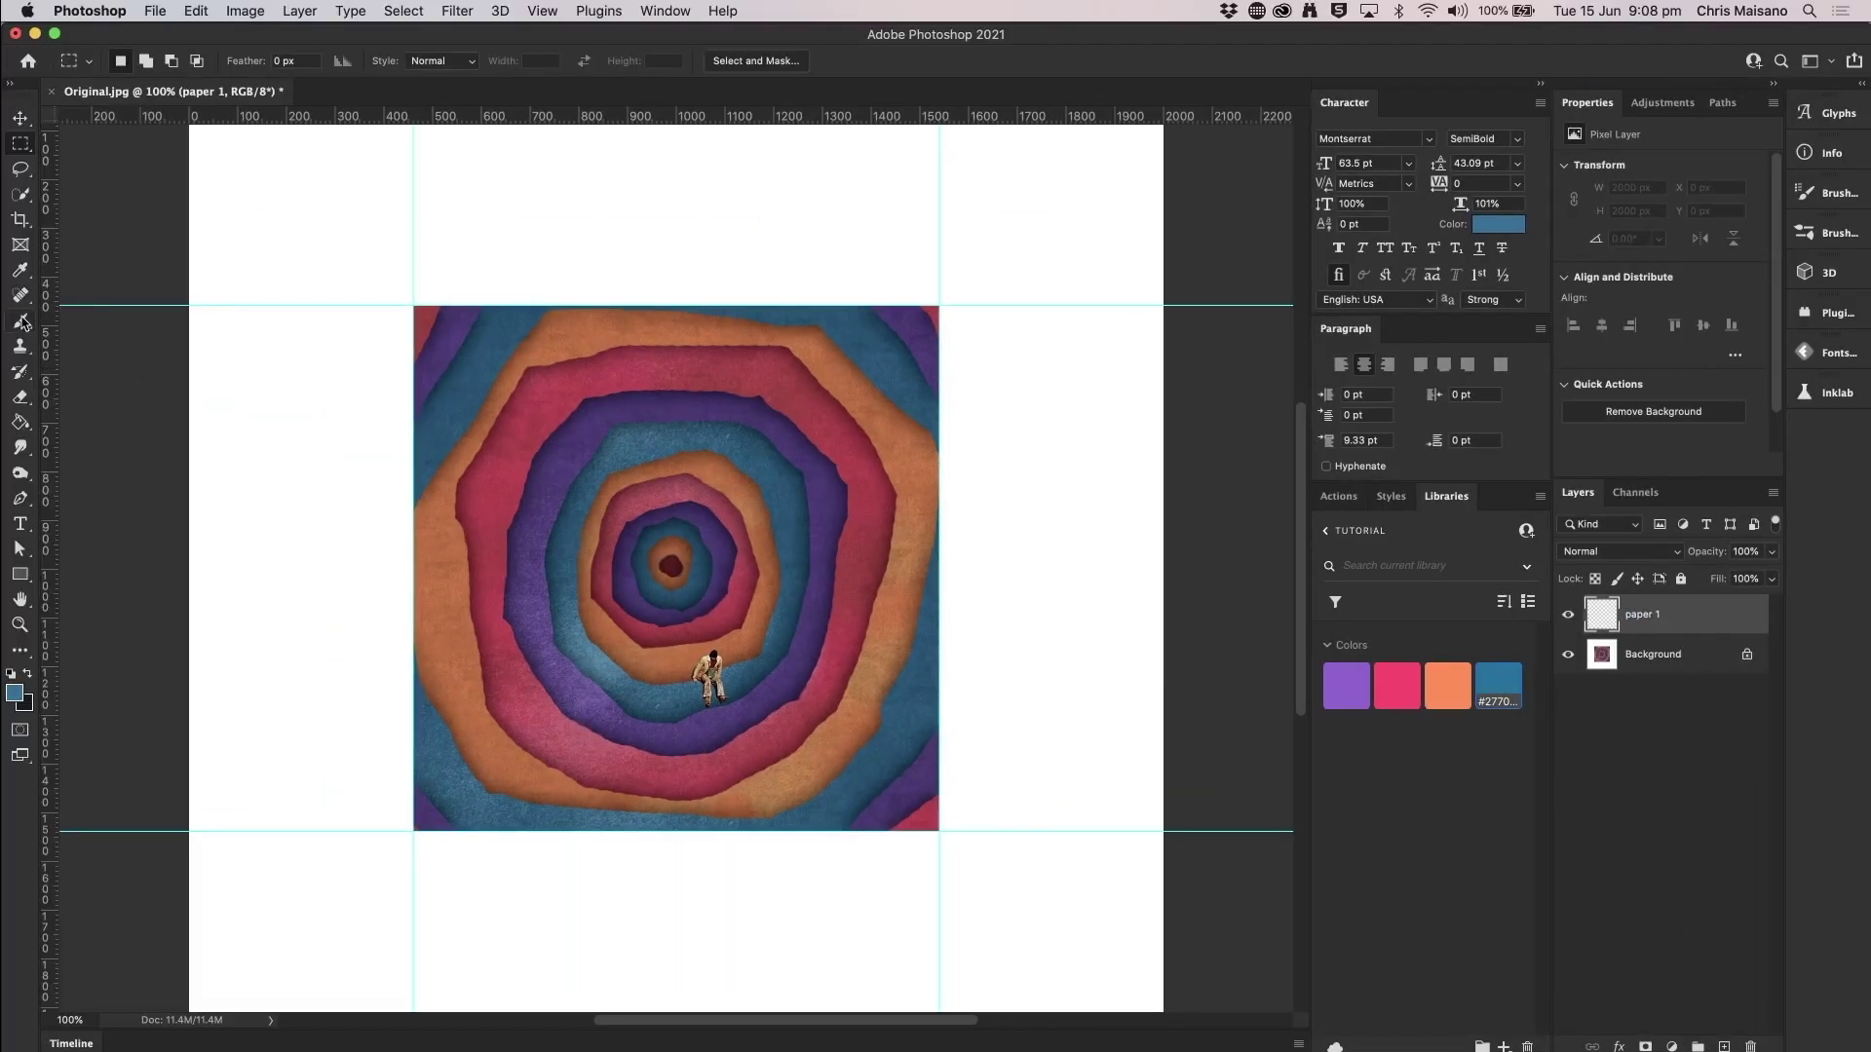
- Set up the Brush tool with a size of 120 px and 100% hardness
{"action": "left_click", "coordinate": [22, 321]}
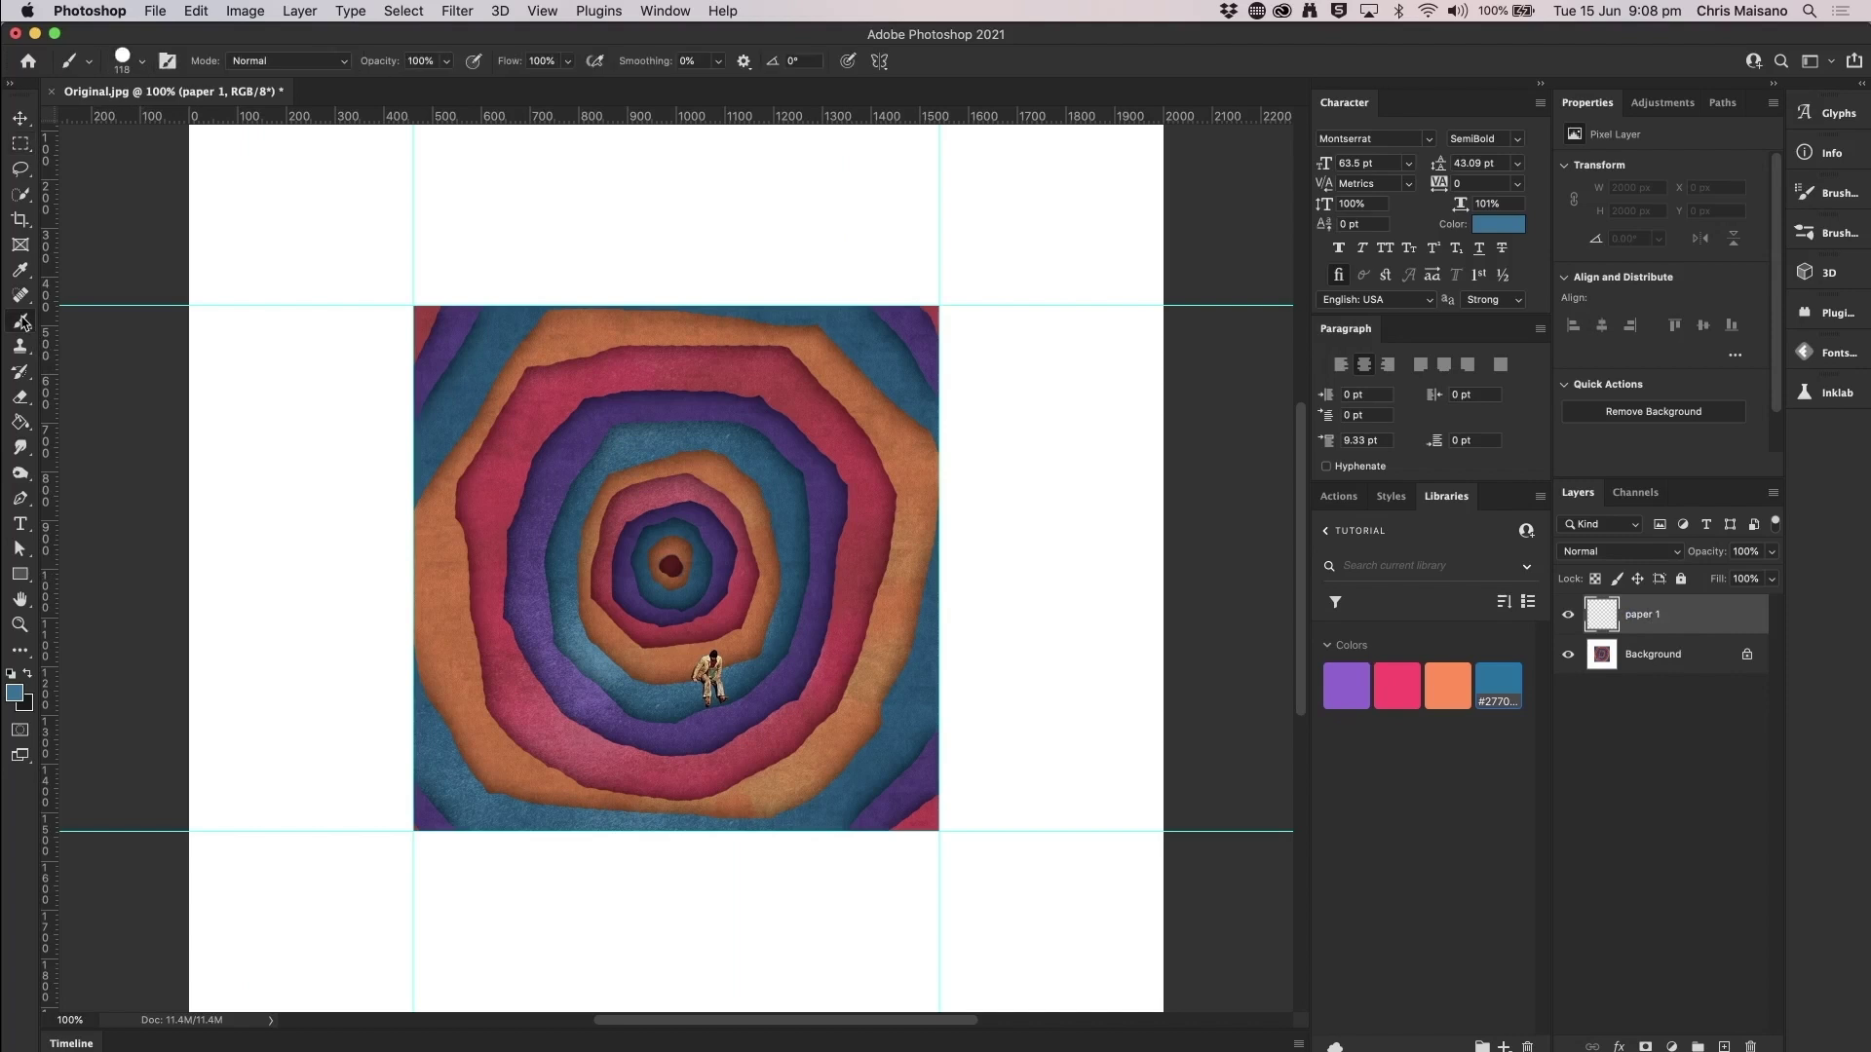
{"action": "right_click", "coordinate": [593, 401]}
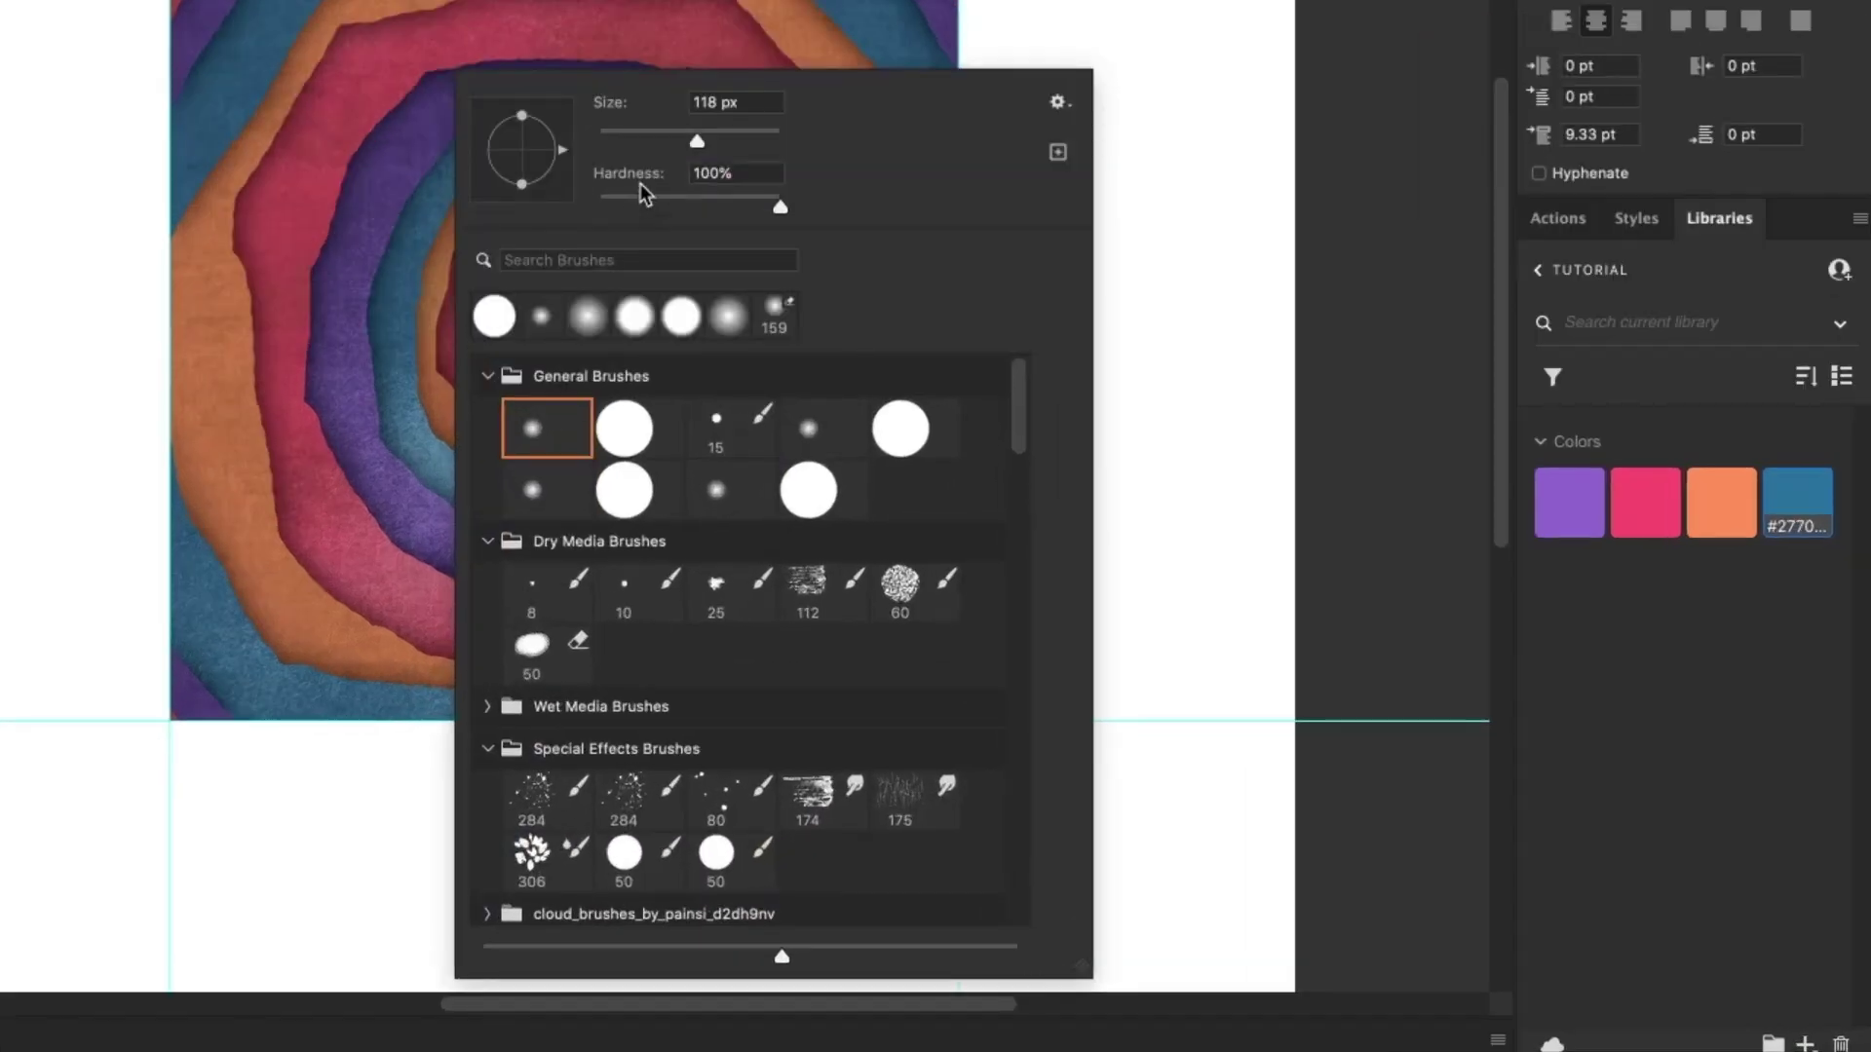
{"action": "double_click", "coordinate": [705, 101]}
{"action": "type", "text": "120"}
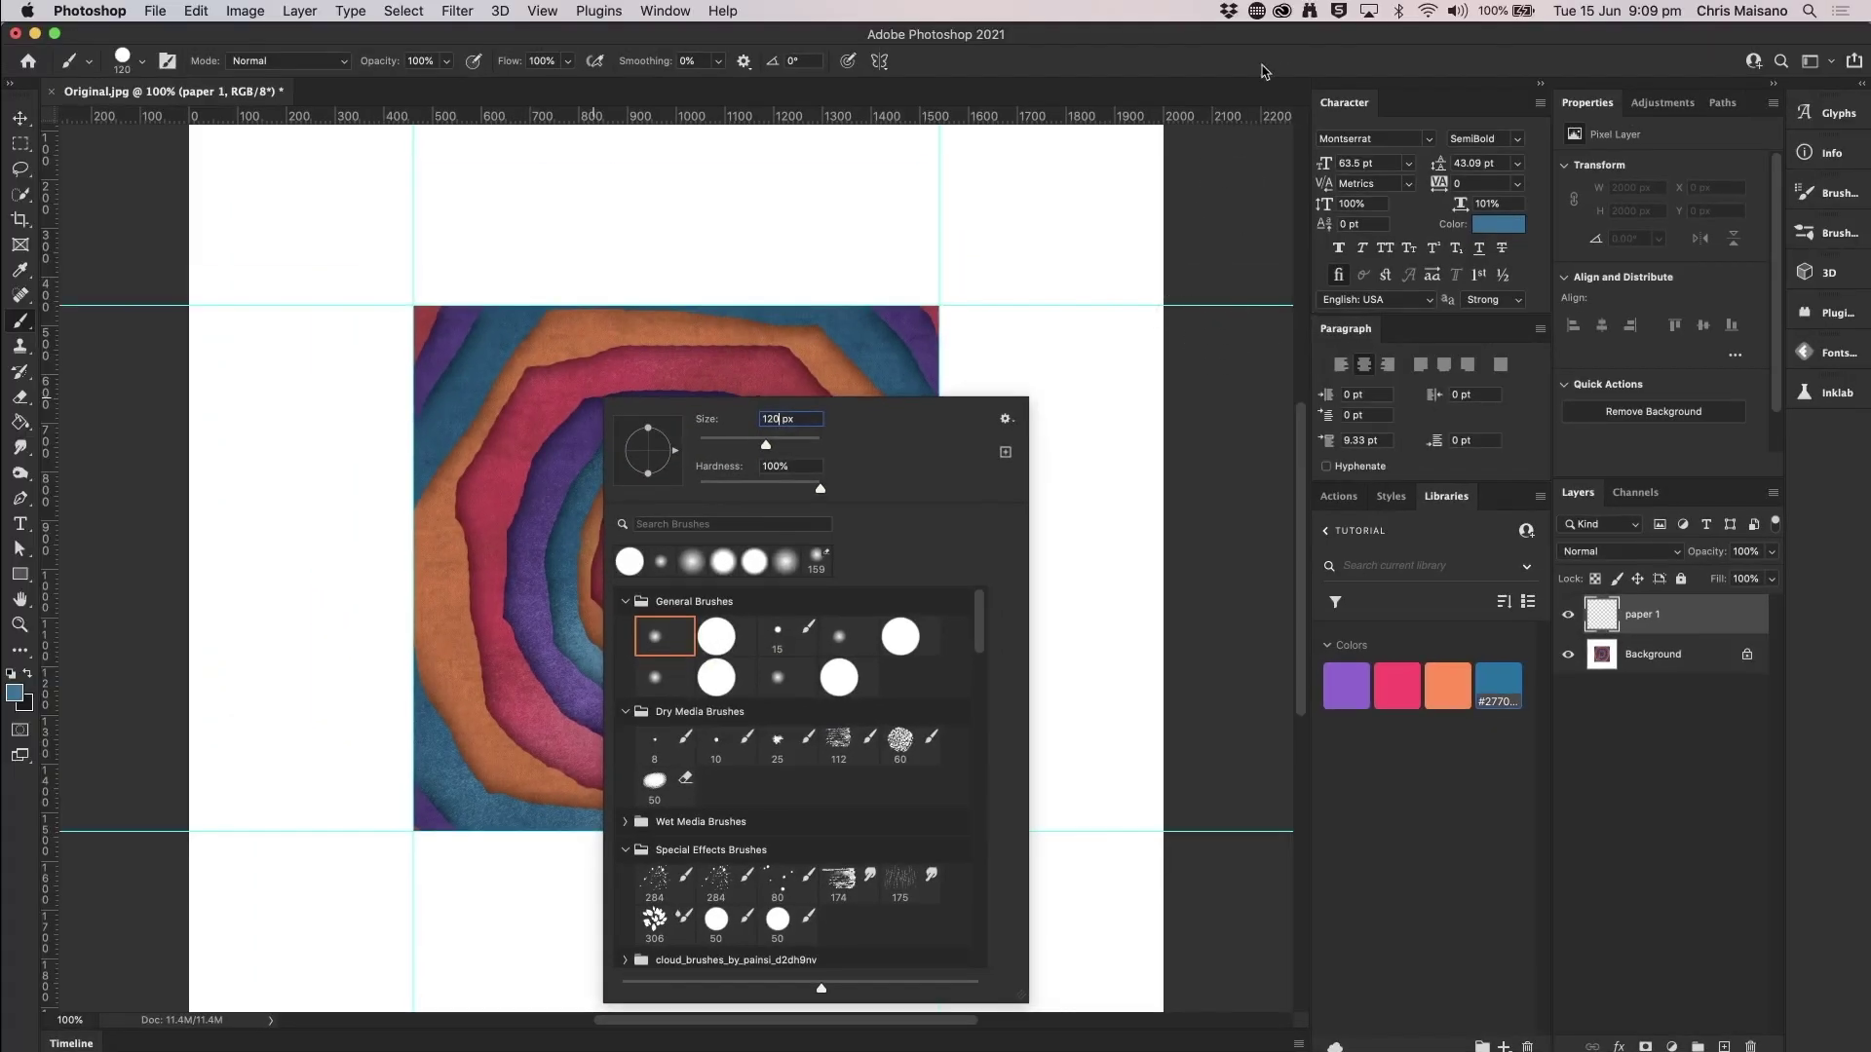
{"action": "left_click", "coordinate": [1281, 54]}
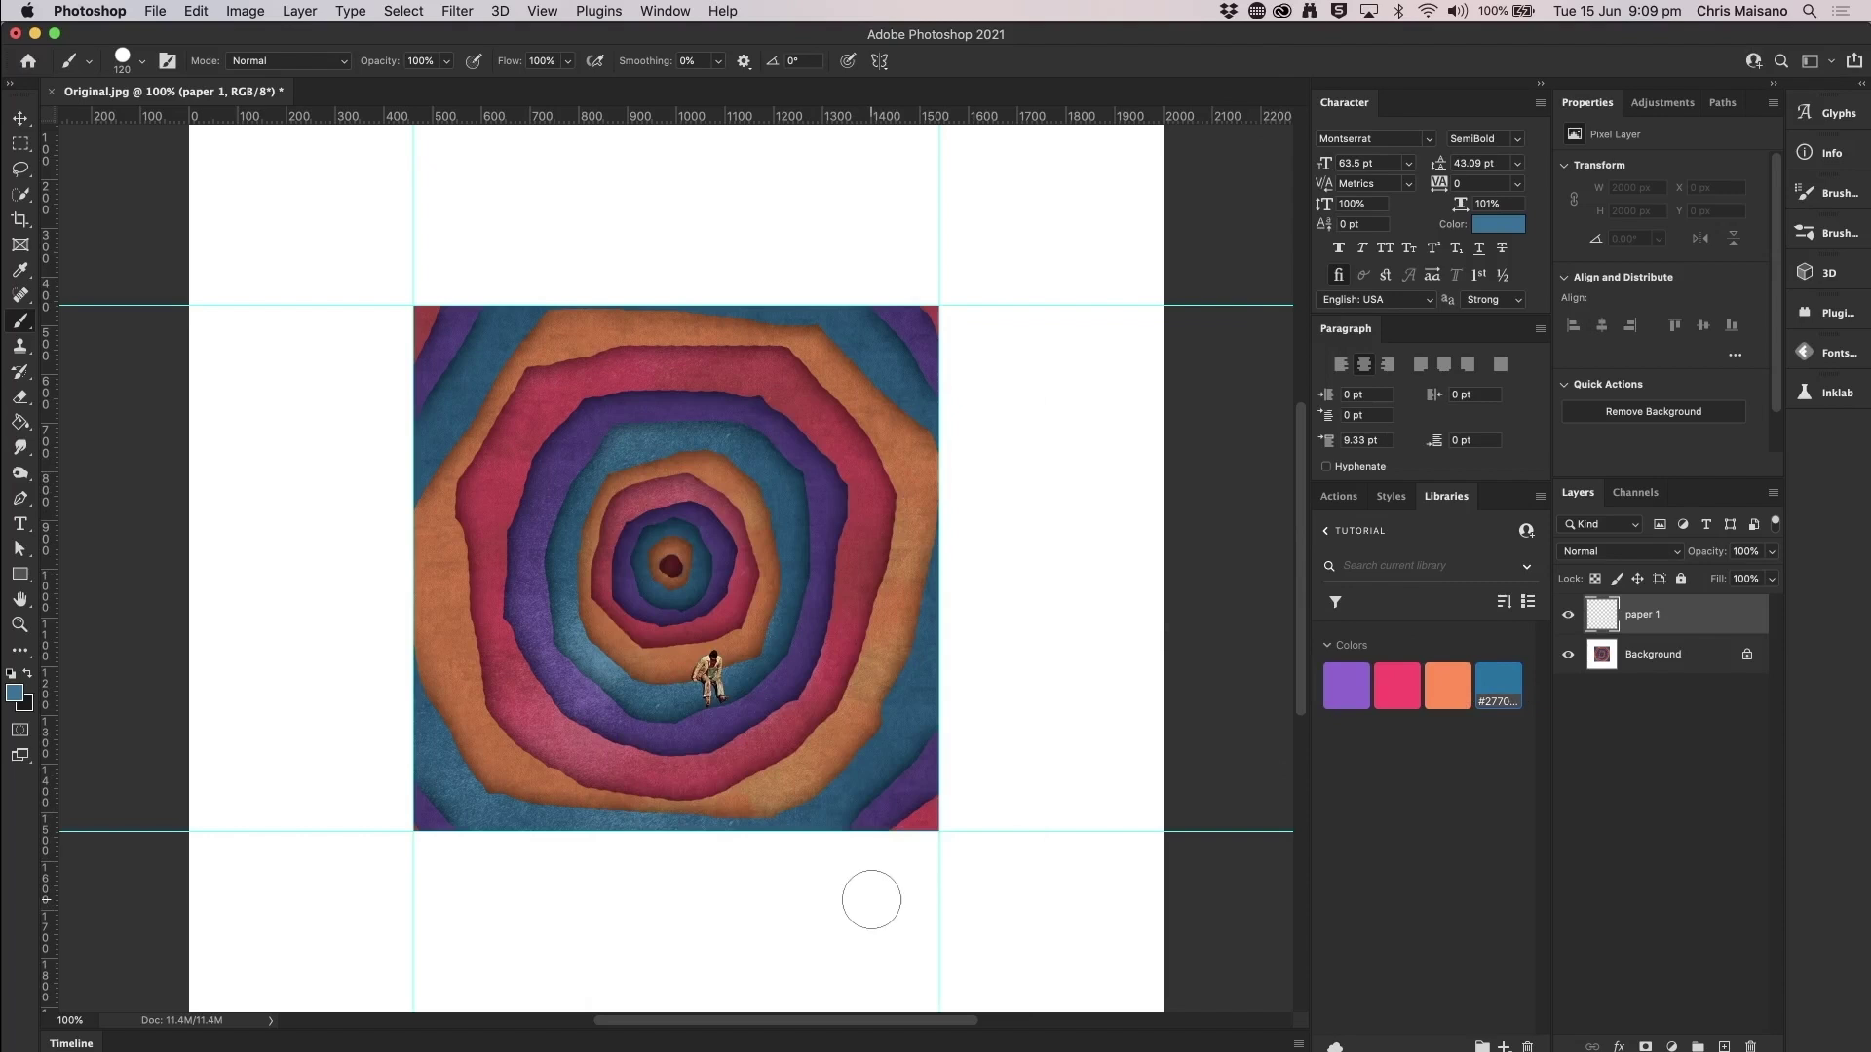
- With guides hidden, paint a closed blue ring about 1481 × 1530 px around the artwork on paper 1 and fill the area outside it
{"action": "key", "text": "super+semicolon"}
{"action": "mouse_move", "coordinate": [848, 901]}
{"action": "left_mouse_down"}
{"action": "mouse_move", "coordinate": [968, 831]}
{"action": "mouse_move", "coordinate": [1023, 632]}
{"action": "mouse_move", "coordinate": [1020, 652]}
{"action": "mouse_move", "coordinate": [1006, 428]}
{"action": "mouse_move", "coordinate": [1014, 452]}
{"action": "mouse_move", "coordinate": [967, 350]}
{"action": "mouse_move", "coordinate": [843, 259]}
{"action": "mouse_move", "coordinate": [686, 221]}
{"action": "mouse_move", "coordinate": [738, 224]}
{"action": "mouse_move", "coordinate": [513, 231]}
{"action": "mouse_move", "coordinate": [419, 339]}
{"action": "mouse_move", "coordinate": [369, 458]}
{"action": "mouse_move", "coordinate": [369, 709]}
{"action": "mouse_move", "coordinate": [482, 877]}
{"action": "mouse_move", "coordinate": [818, 902]}
{"action": "mouse_move", "coordinate": [873, 892]}
{"action": "left_mouse_up"}
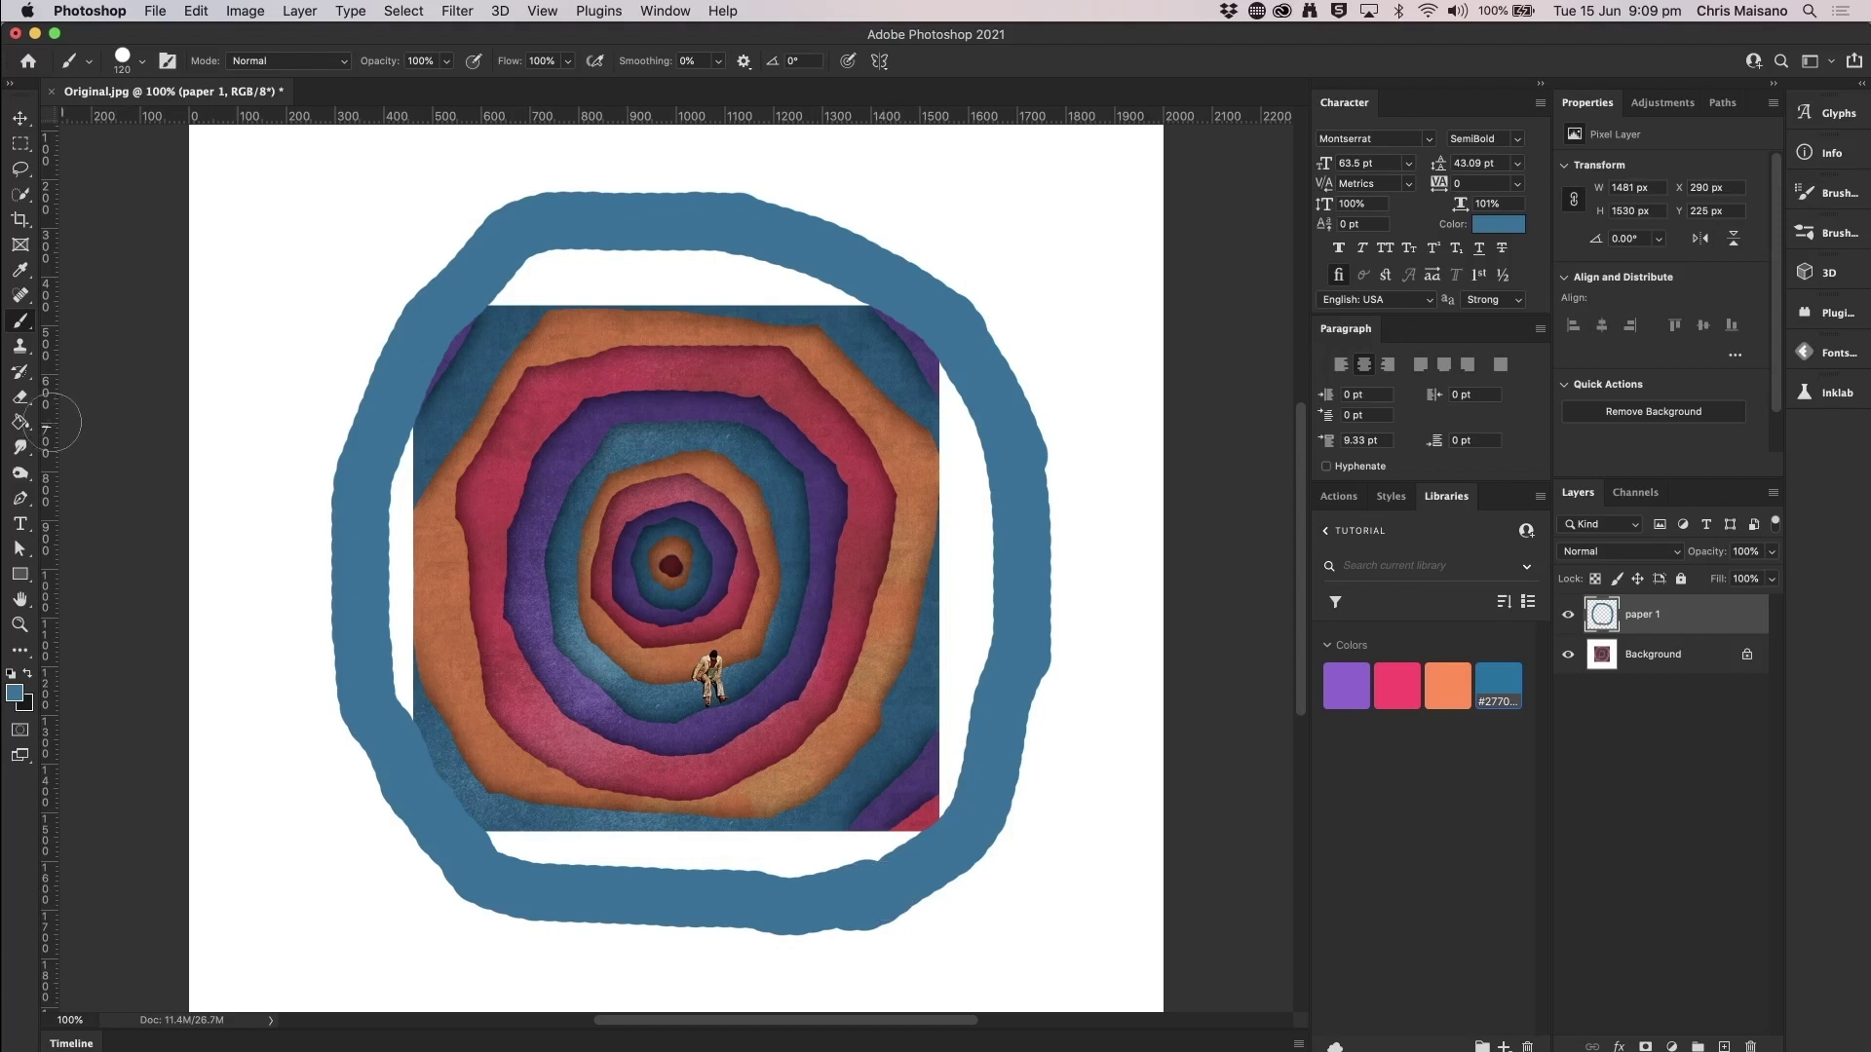
{"action": "left_click", "coordinate": [20, 423]}
{"action": "left_click", "coordinate": [302, 281]}
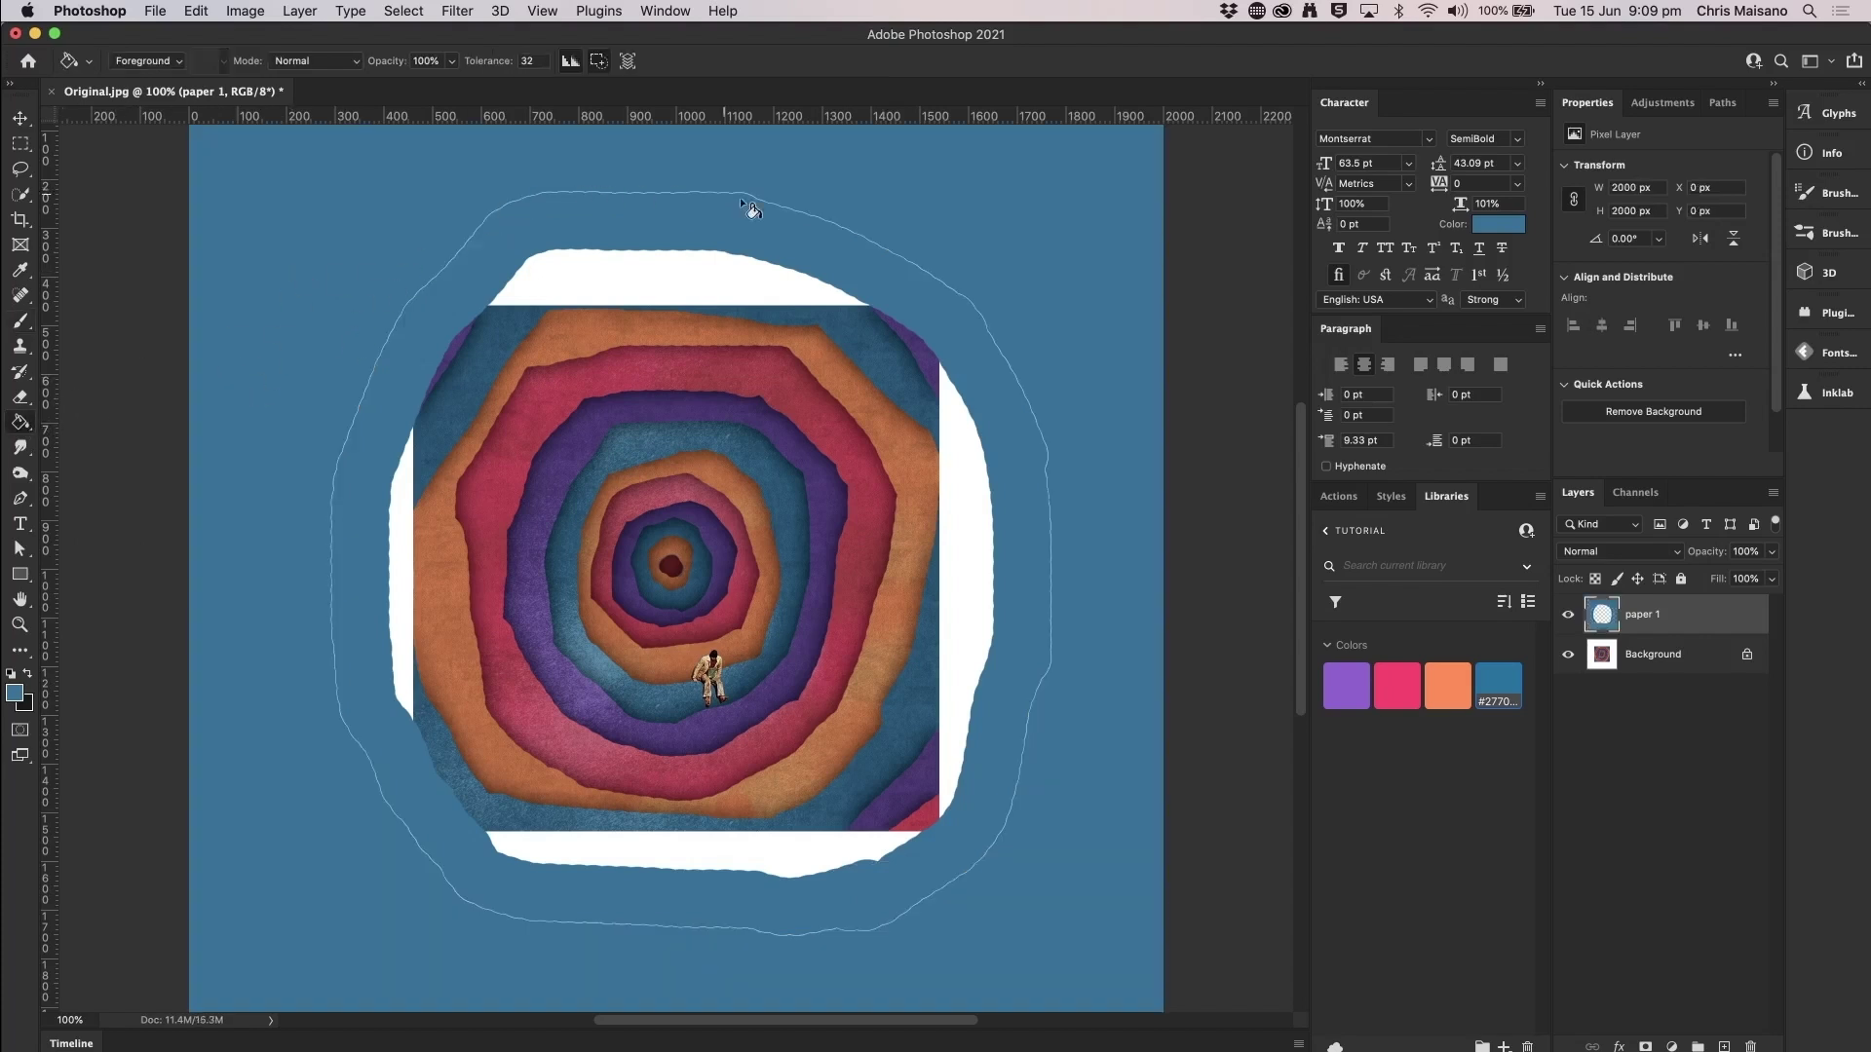
- Brush over the thin seam between the blue ring and the surrounding fill on paper 1
{"action": "left_click", "coordinate": [20, 322]}
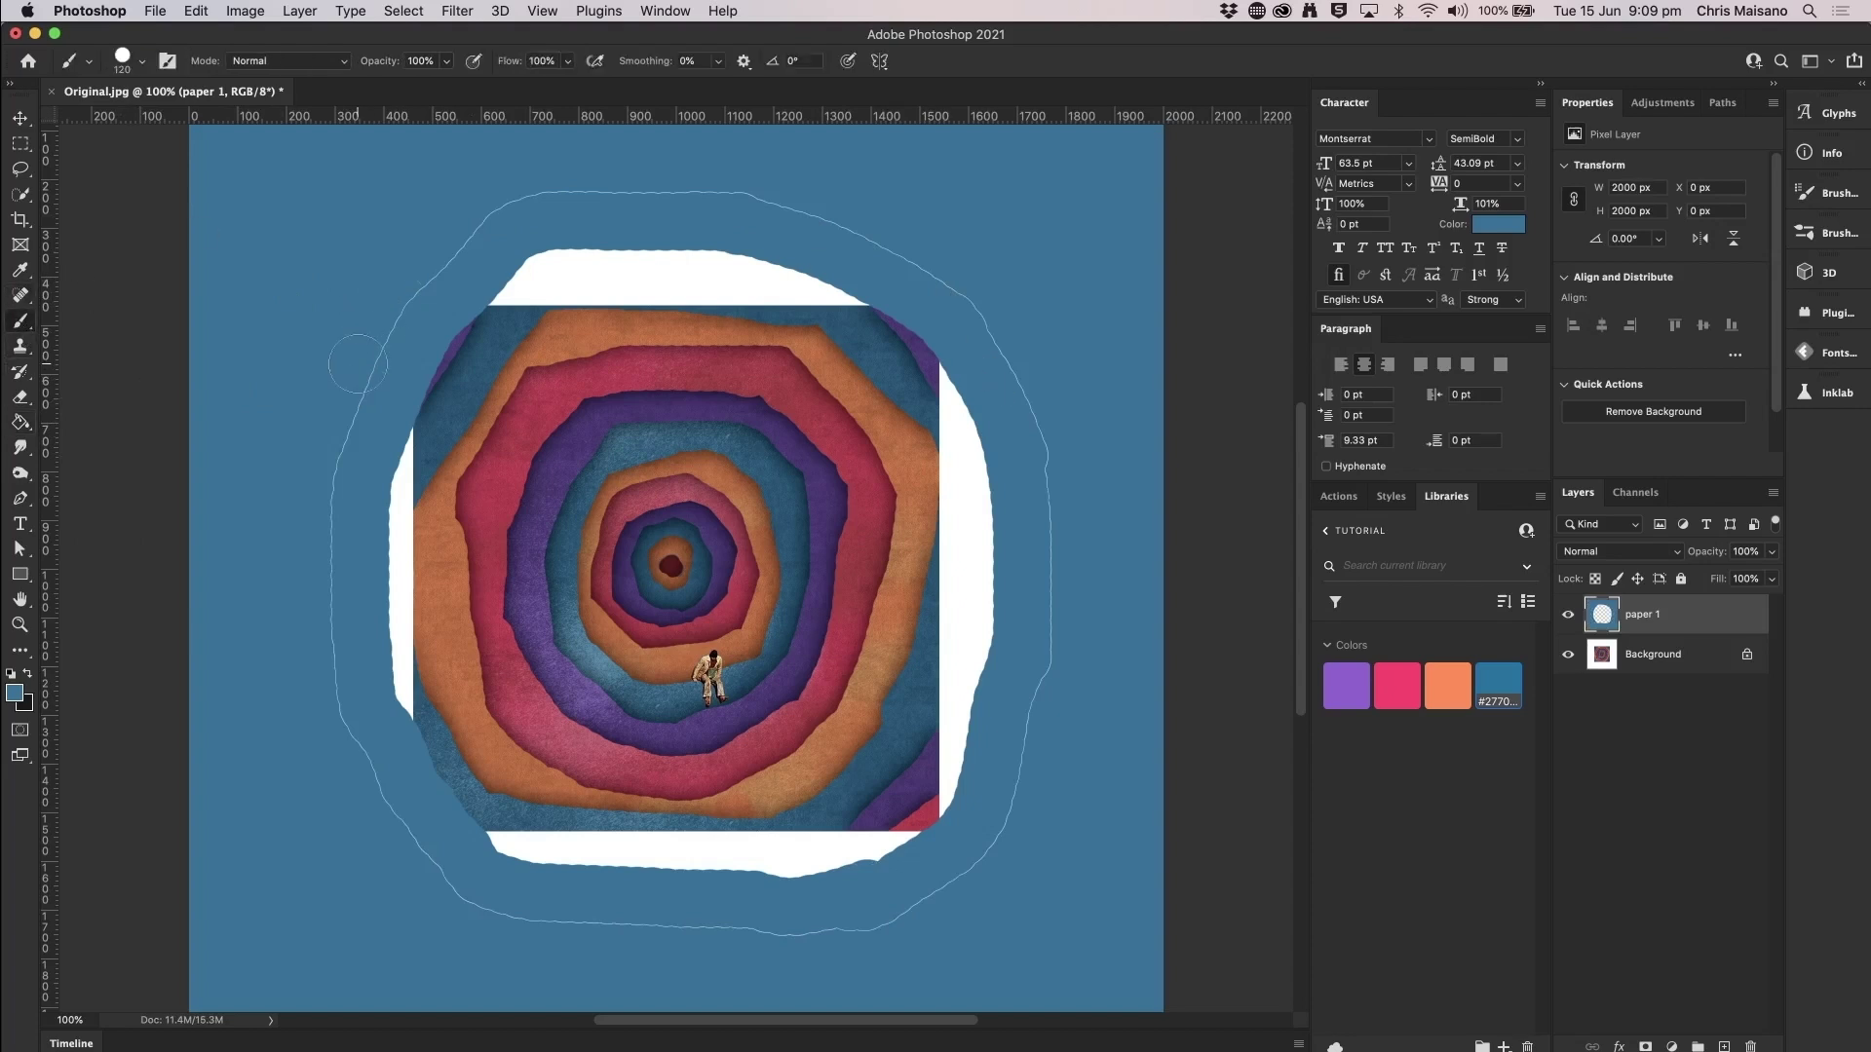
{"action": "left_click_drag", "start_coordinate": [630, 193], "coordinate": [780, 205]}
{"action": "left_click_drag", "start_coordinate": [1040, 661], "coordinate": [1011, 822]}
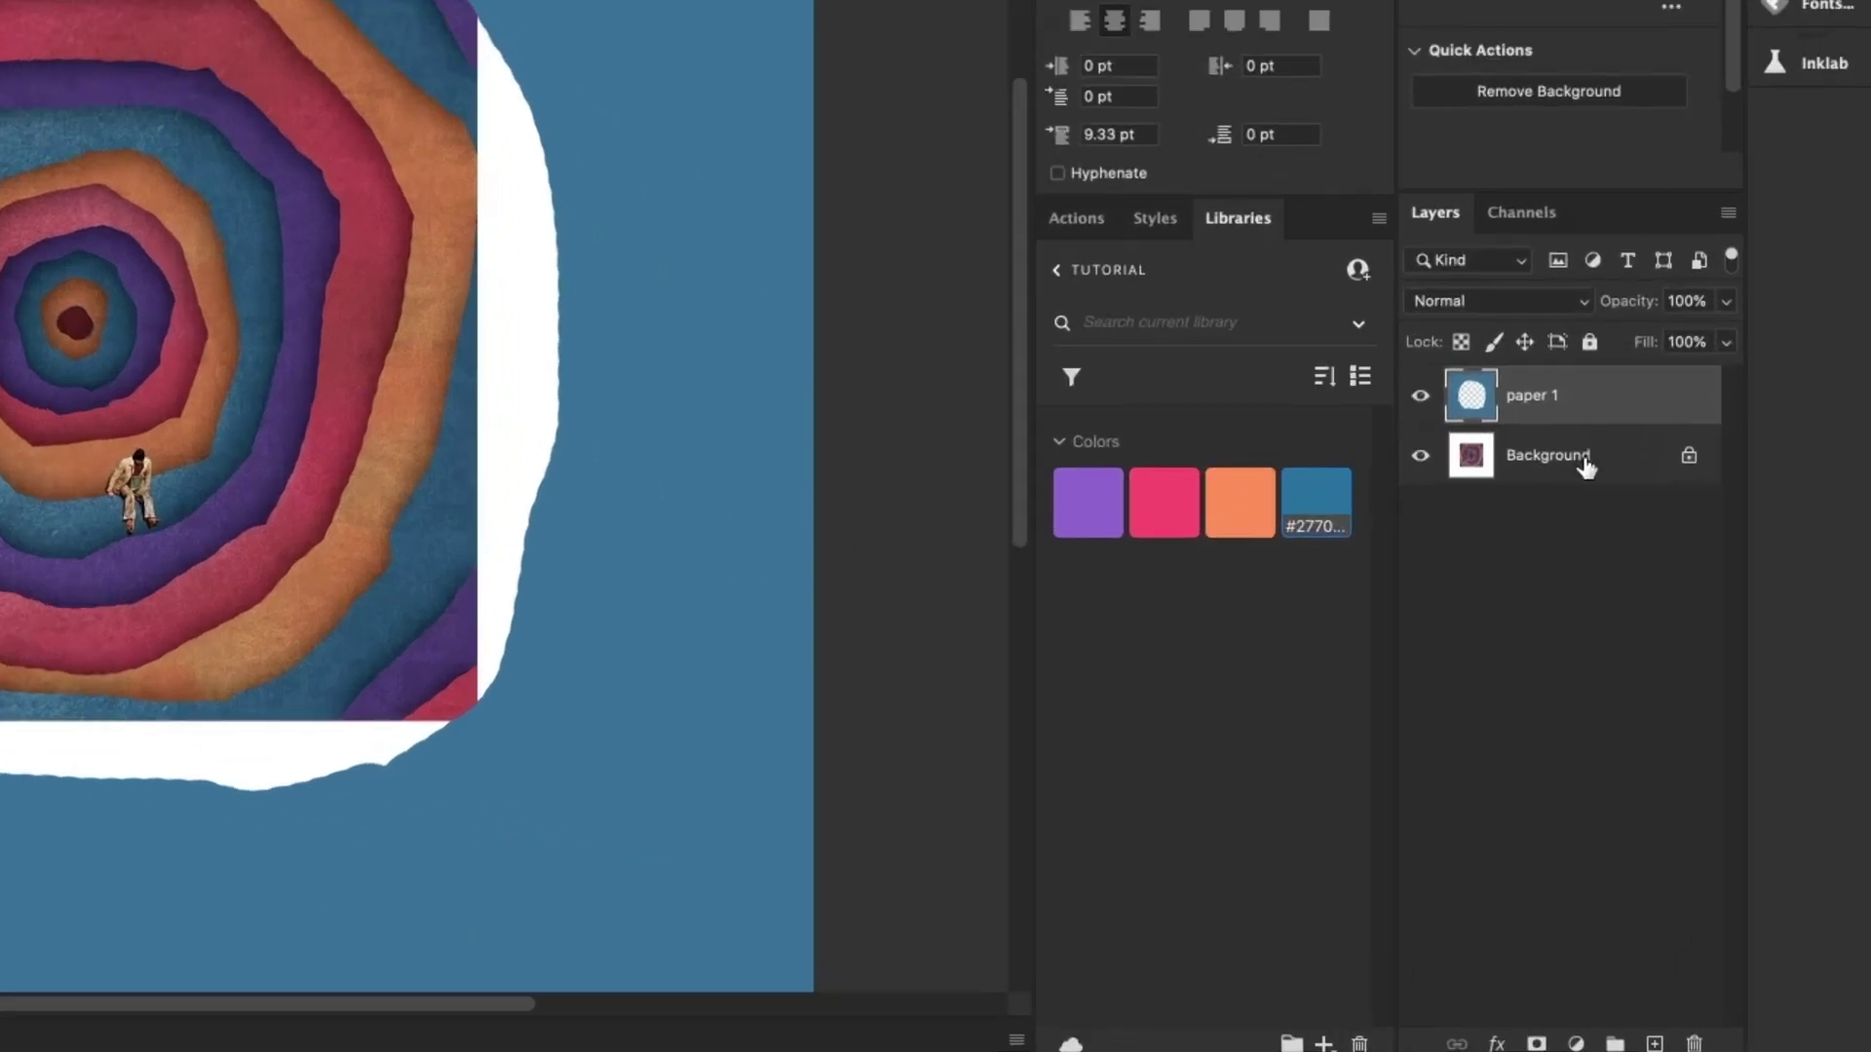
- Add a layer named paper 2 directly above the Background and choose the orange library colour for painting
{"action": "left_click", "coordinate": [1672, 665]}
{"action": "left_click", "coordinate": [1655, 1043]}
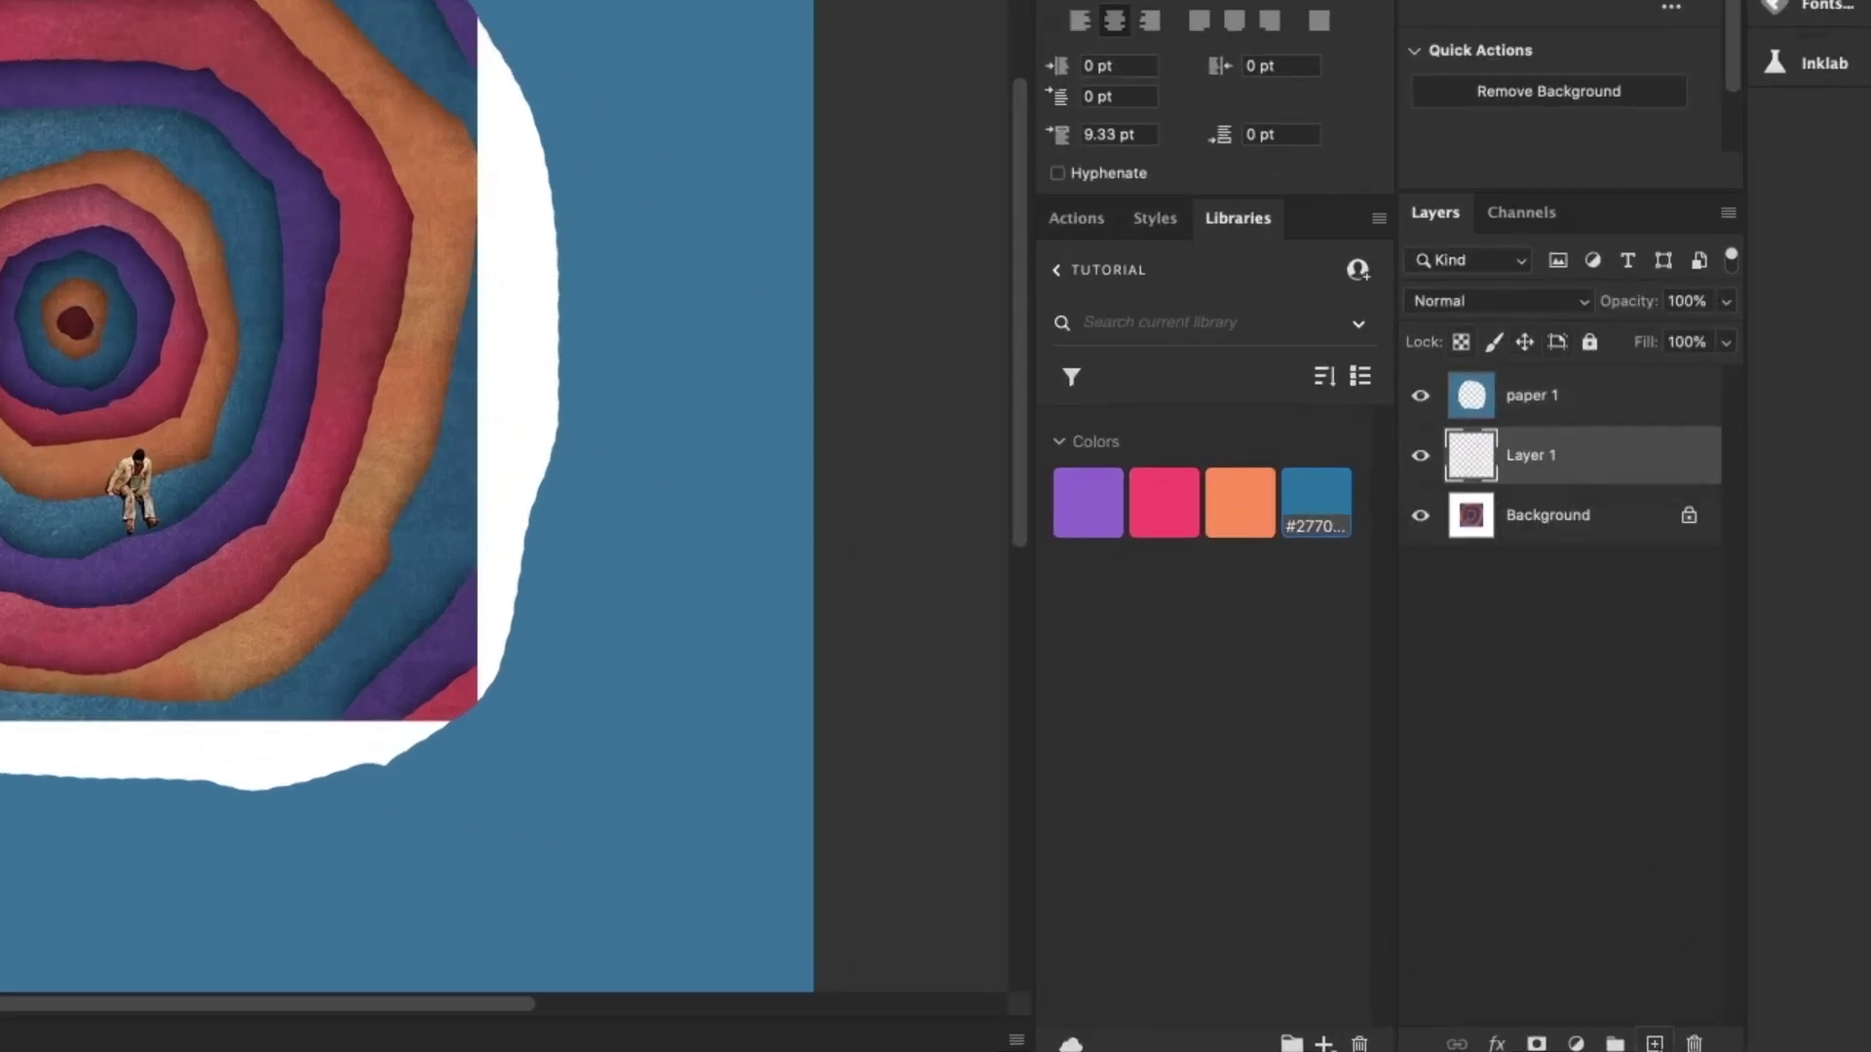
{"action": "double_click", "coordinate": [1533, 457]}
{"action": "type", "text": "paper 2"}
{"action": "key", "text": "Return"}
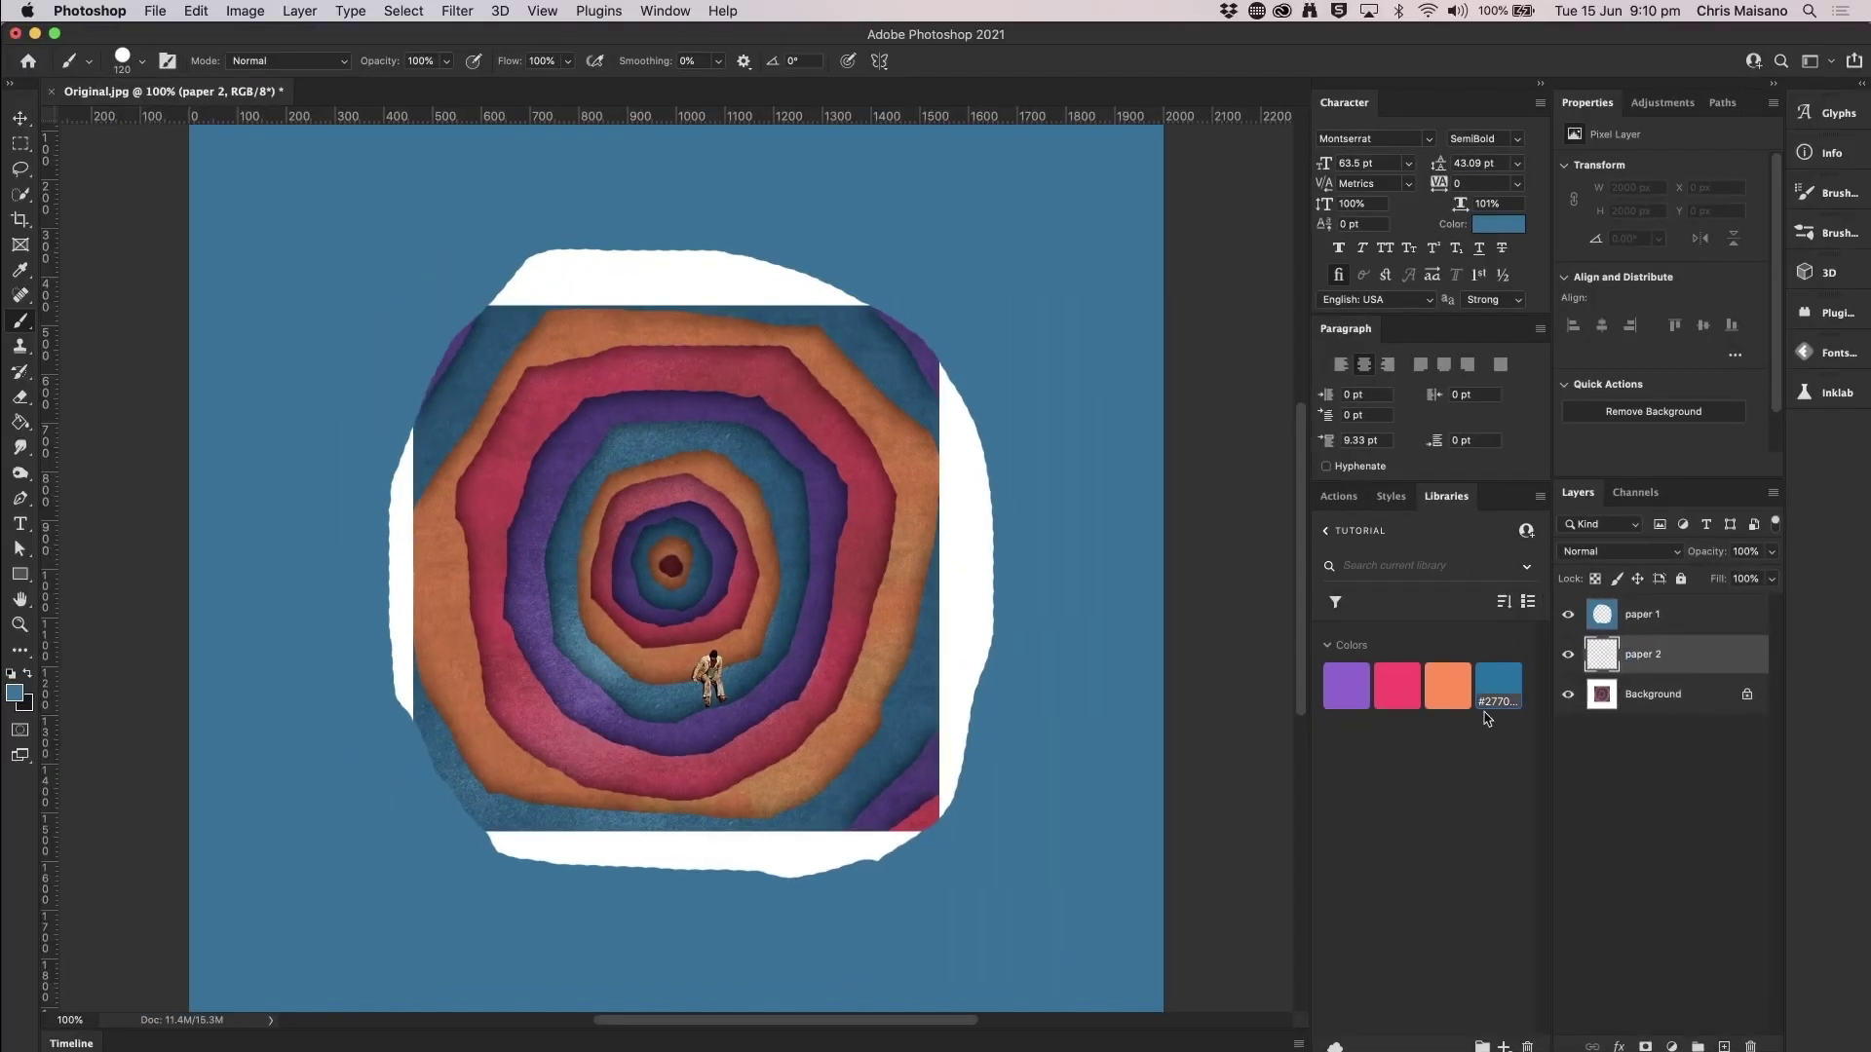
{"action": "left_click", "coordinate": [1462, 691]}
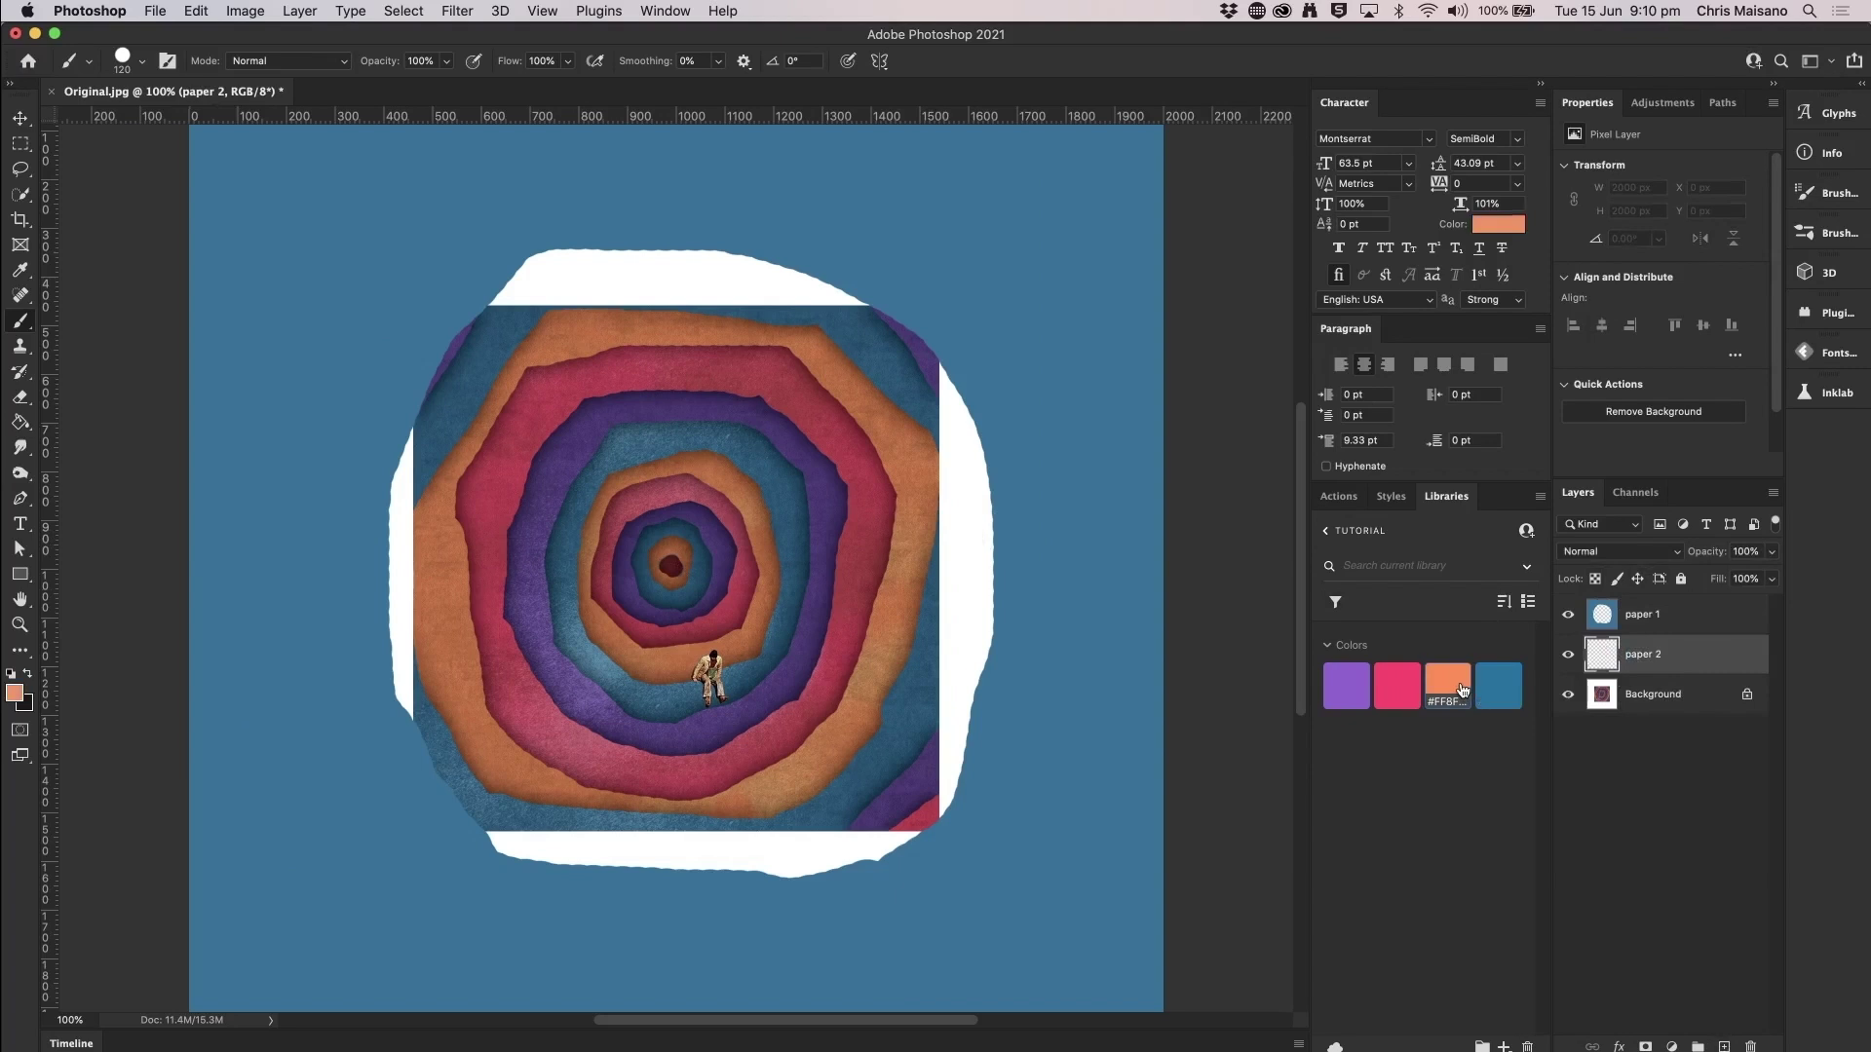
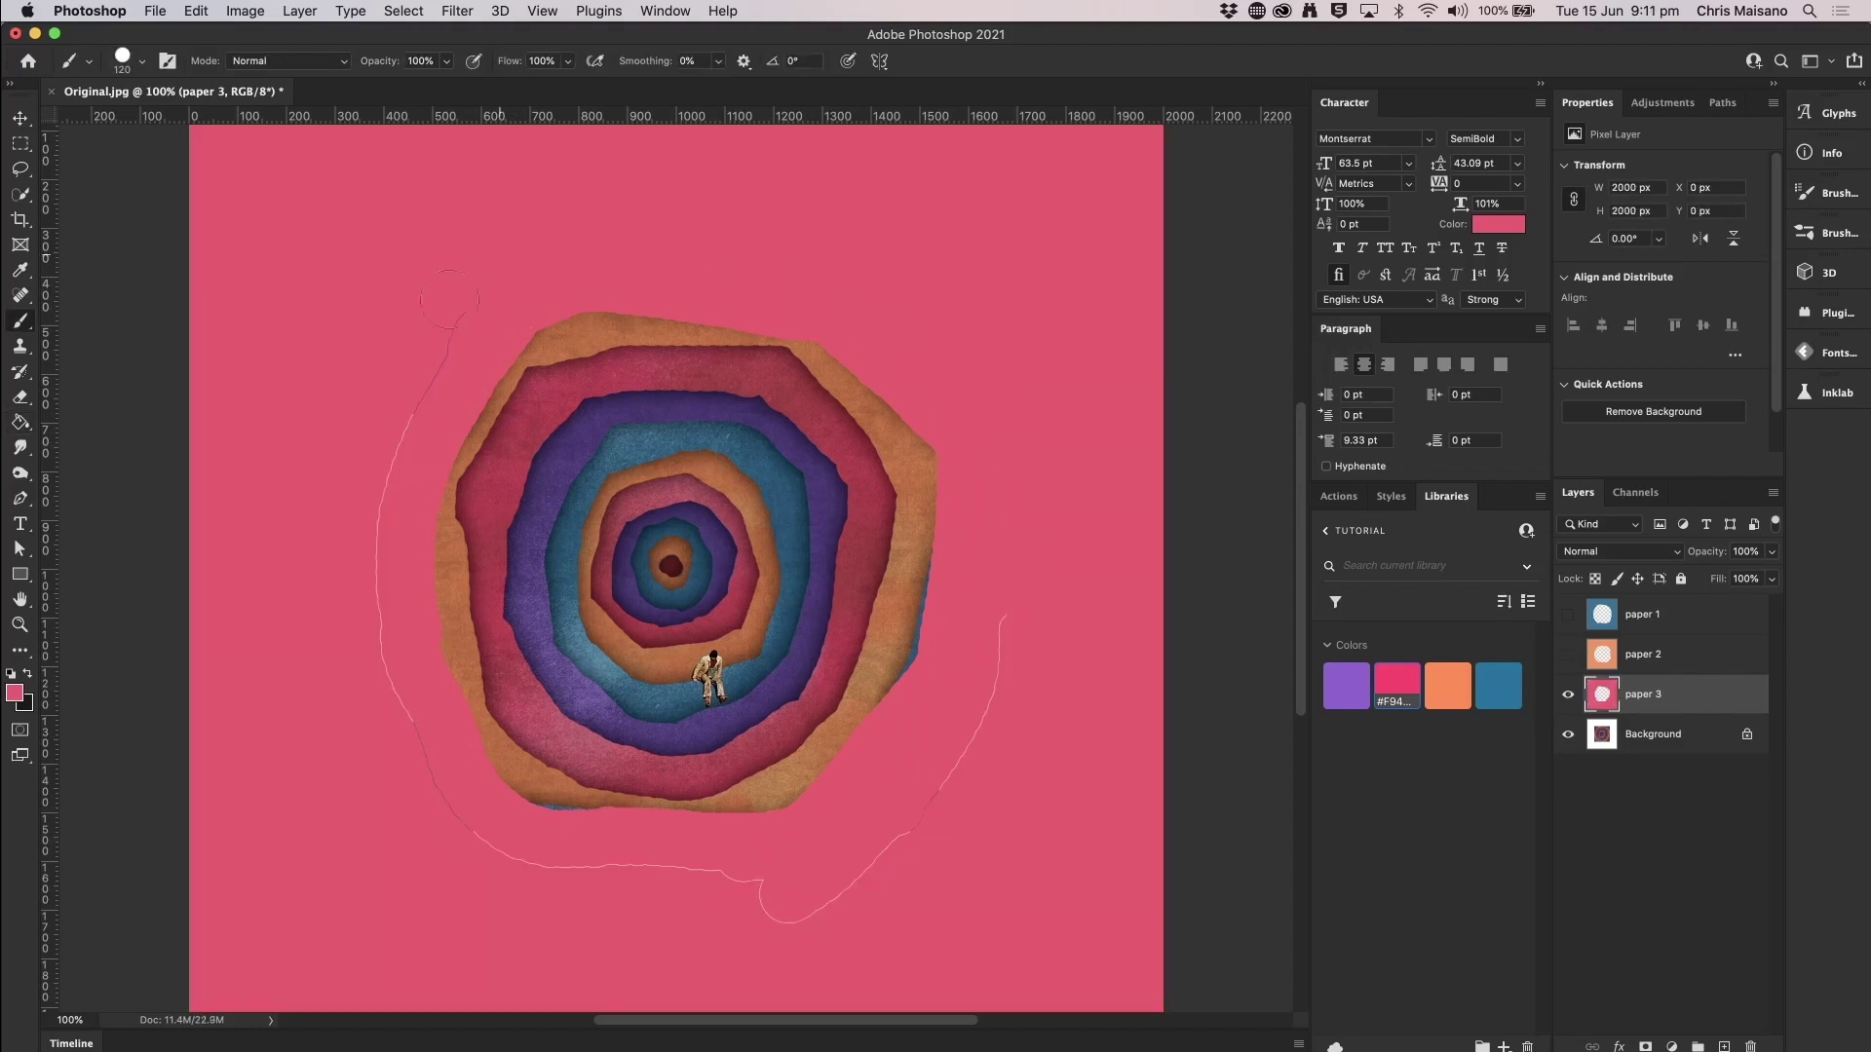
- Paint along both sides of the pink ring in the artwork, name the new layer paper 4 and hide paper 3
{"action": "left_click_drag", "start_coordinate": [906, 507], "coordinate": [877, 760]}
{"action": "left_click_drag", "start_coordinate": [488, 449], "coordinate": [546, 799]}
{"action": "double_click", "coordinate": [1641, 734]}
{"action": "type", "text": "paper 4"}
{"action": "left_click", "coordinate": [1567, 693]}
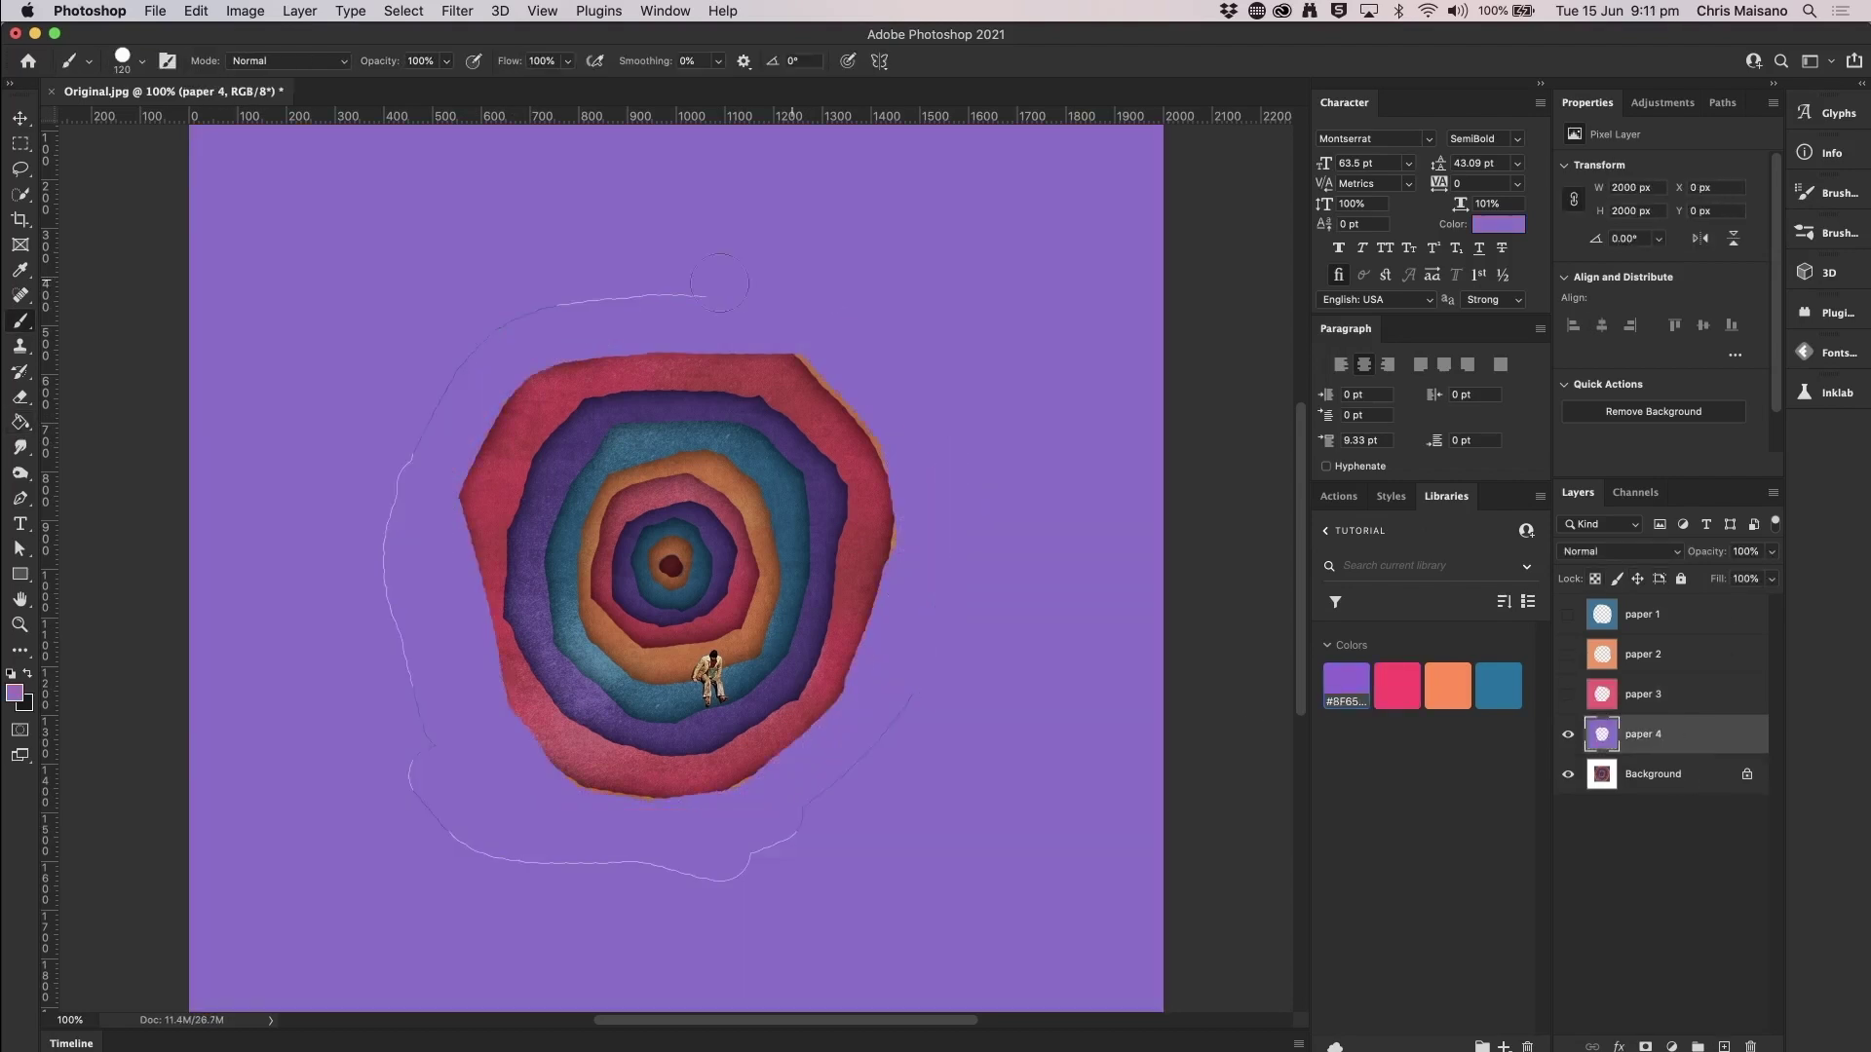
- Name the new layer paper 5, paint its ring in the blue library colour and hide paper 4
{"action": "double_click", "coordinate": [1641, 773]}
{"action": "type", "text": "paper 5"}
{"action": "left_click", "coordinate": [1498, 686]}
{"action": "mouse_move", "coordinate": [801, 390]}
{"action": "left_mouse_down"}
{"action": "mouse_move", "coordinate": [746, 765]}
{"action": "mouse_move", "coordinate": [633, 398]}
{"action": "mouse_move", "coordinate": [742, 726]}
{"action": "mouse_move", "coordinate": [579, 433]}
{"action": "left_mouse_up"}
{"action": "left_click", "coordinate": [1567, 734]}
- Add the paper 6 layer, fill the area around its opening with orange and hide paper 5
{"action": "left_click", "coordinate": [1723, 1047]}
{"action": "left_click", "coordinate": [1448, 686]}
{"action": "left_click", "coordinate": [1567, 774]}
{"action": "left_click", "coordinate": [1056, 559]}
- Add the paper 7 layer above the Background, paint its ring in pink and hide paper 6
{"action": "left_click", "coordinate": [1649, 851]}
{"action": "left_click", "coordinate": [1723, 1047]}
{"action": "left_click", "coordinate": [1398, 686]}
{"action": "mouse_move", "coordinate": [701, 444]}
{"action": "left_mouse_down"}
{"action": "mouse_move", "coordinate": [707, 696]}
{"action": "mouse_move", "coordinate": [672, 448]}
{"action": "mouse_move", "coordinate": [609, 507]}
{"action": "left_mouse_up"}
{"action": "left_click", "coordinate": [1568, 814]}
- Create paper 8 in purple and paper 9 in blue with smaller openings, hiding paper 7 and paper 8
{"action": "left_click", "coordinate": [1724, 1046]}
{"action": "left_click", "coordinate": [1346, 686]}
{"action": "left_click", "coordinate": [1567, 854]}
{"action": "left_click", "coordinate": [1724, 1047]}
{"action": "left_click", "coordinate": [1499, 686]}
{"action": "mouse_move", "coordinate": [726, 512]}
{"action": "left_mouse_down"}
{"action": "mouse_move", "coordinate": [682, 638]}
{"action": "mouse_move", "coordinate": [697, 493]}
{"action": "mouse_move", "coordinate": [648, 595]}
{"action": "mouse_move", "coordinate": [670, 560]}
{"action": "left_mouse_up"}
{"action": "left_click", "coordinate": [1568, 893]}
- Create paper 10 in orange and paper 11 in pink around the artwork's centre, hiding paper 9 and paper 10
{"action": "left_click", "coordinate": [1724, 1046]}
{"action": "left_click", "coordinate": [1448, 686]}
{"action": "left_click", "coordinate": [1567, 933]}
{"action": "left_click", "coordinate": [1724, 1046]}
{"action": "left_click", "coordinate": [1397, 686]}
{"action": "left_click", "coordinate": [1567, 973]}
- Hide paper 11 and add the paper 12 layer above the Background in purple
{"action": "left_click", "coordinate": [1568, 1014]}
{"action": "left_click", "coordinate": [1658, 1025]}
{"action": "left_click", "coordinate": [1724, 1047]}
{"action": "left_click", "coordinate": [1568, 975]}
{"action": "left_click", "coordinate": [1347, 686]}
{"action": "left_click", "coordinate": [1567, 975]}
- Add the paper 13 layer in blue beneath the other paper layers and hide paper 12
{"action": "left_click", "coordinate": [1724, 1047]}
{"action": "left_click", "coordinate": [1499, 685]}
{"action": "left_click", "coordinate": [1568, 974]}
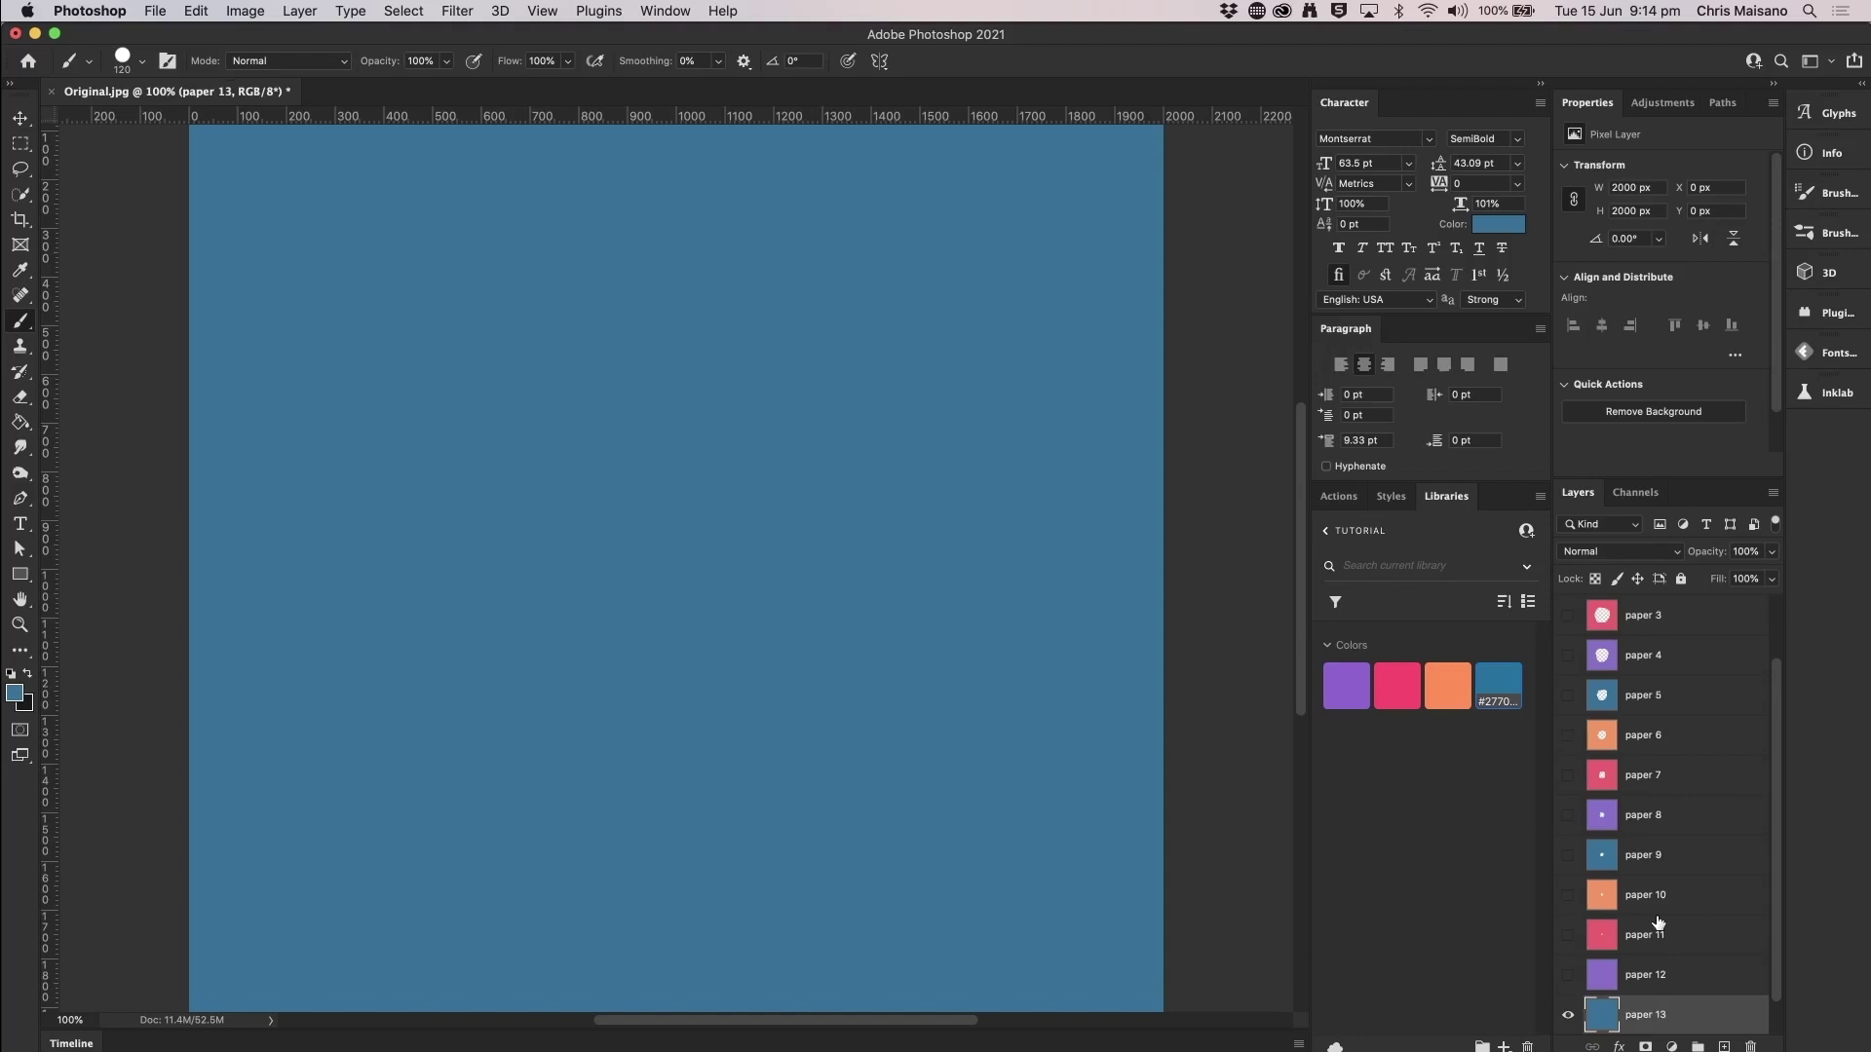
- Turn the visibility of all hidden paper layers, from paper 12 up to paper 1, back on
{"action": "left_click_drag", "start_coordinate": [1568, 979], "coordinate": [1569, 670]}
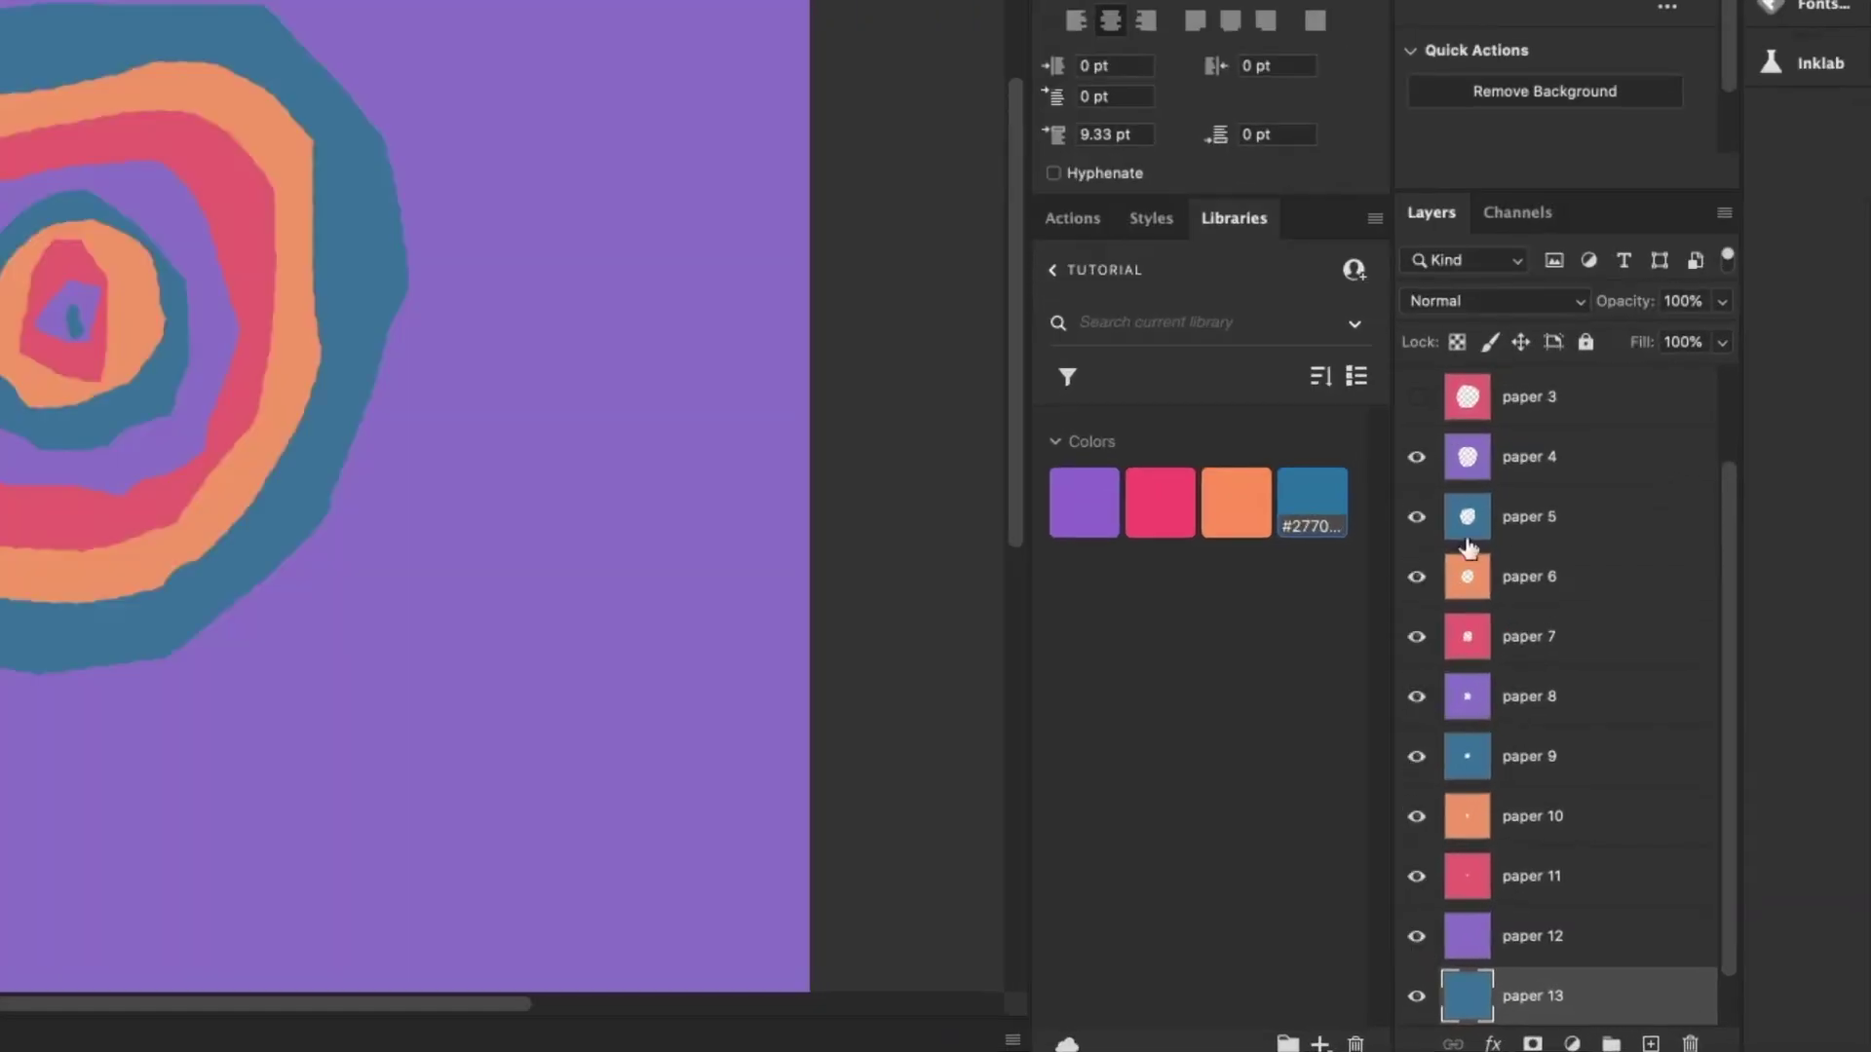
{"action": "scroll", "coordinate": [1623, 733], "scroll_direction": "up", "scroll_amount": 2}
{"action": "left_click_drag", "start_coordinate": [1412, 517], "coordinate": [1413, 396]}
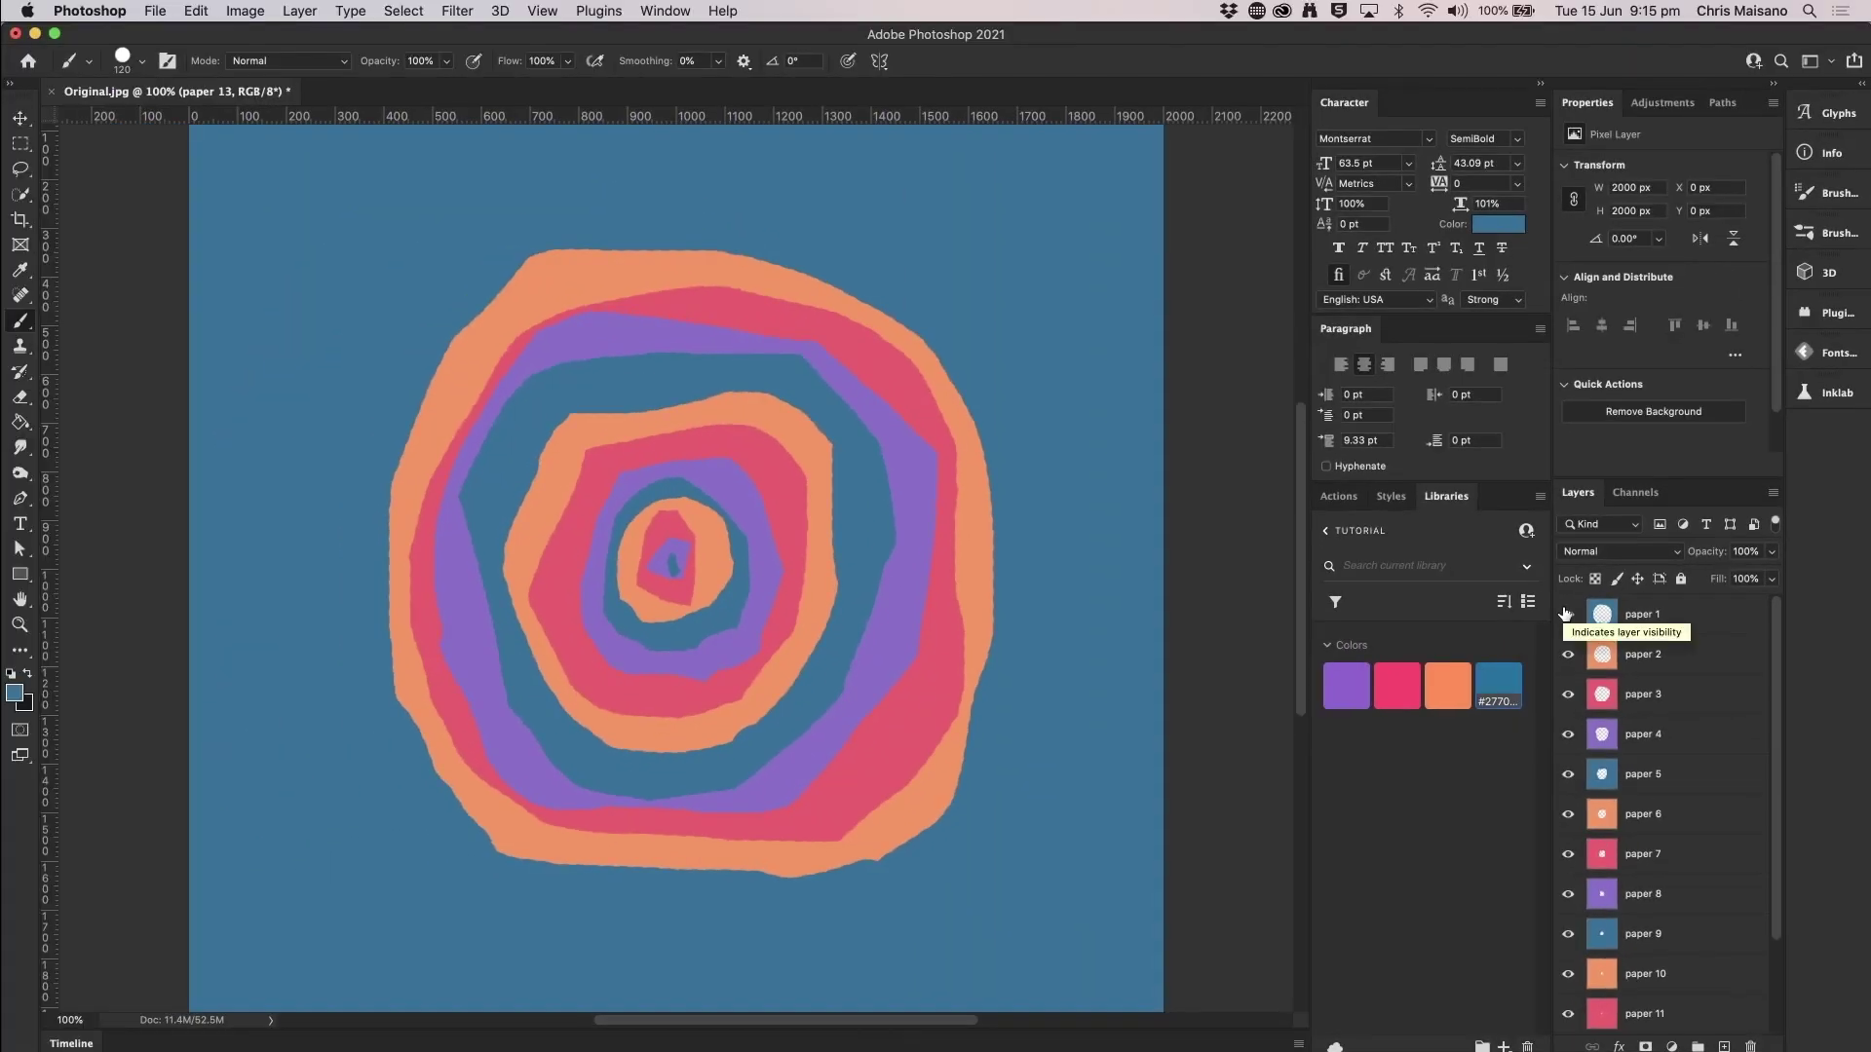
- Place texturefabrik-com_paper_vol-5_05.jpg from the ASSETS folder above paper 1 and scale it to about 2890 × 2048 px to cover the canvas
{"action": "left_click", "coordinate": [1688, 622]}
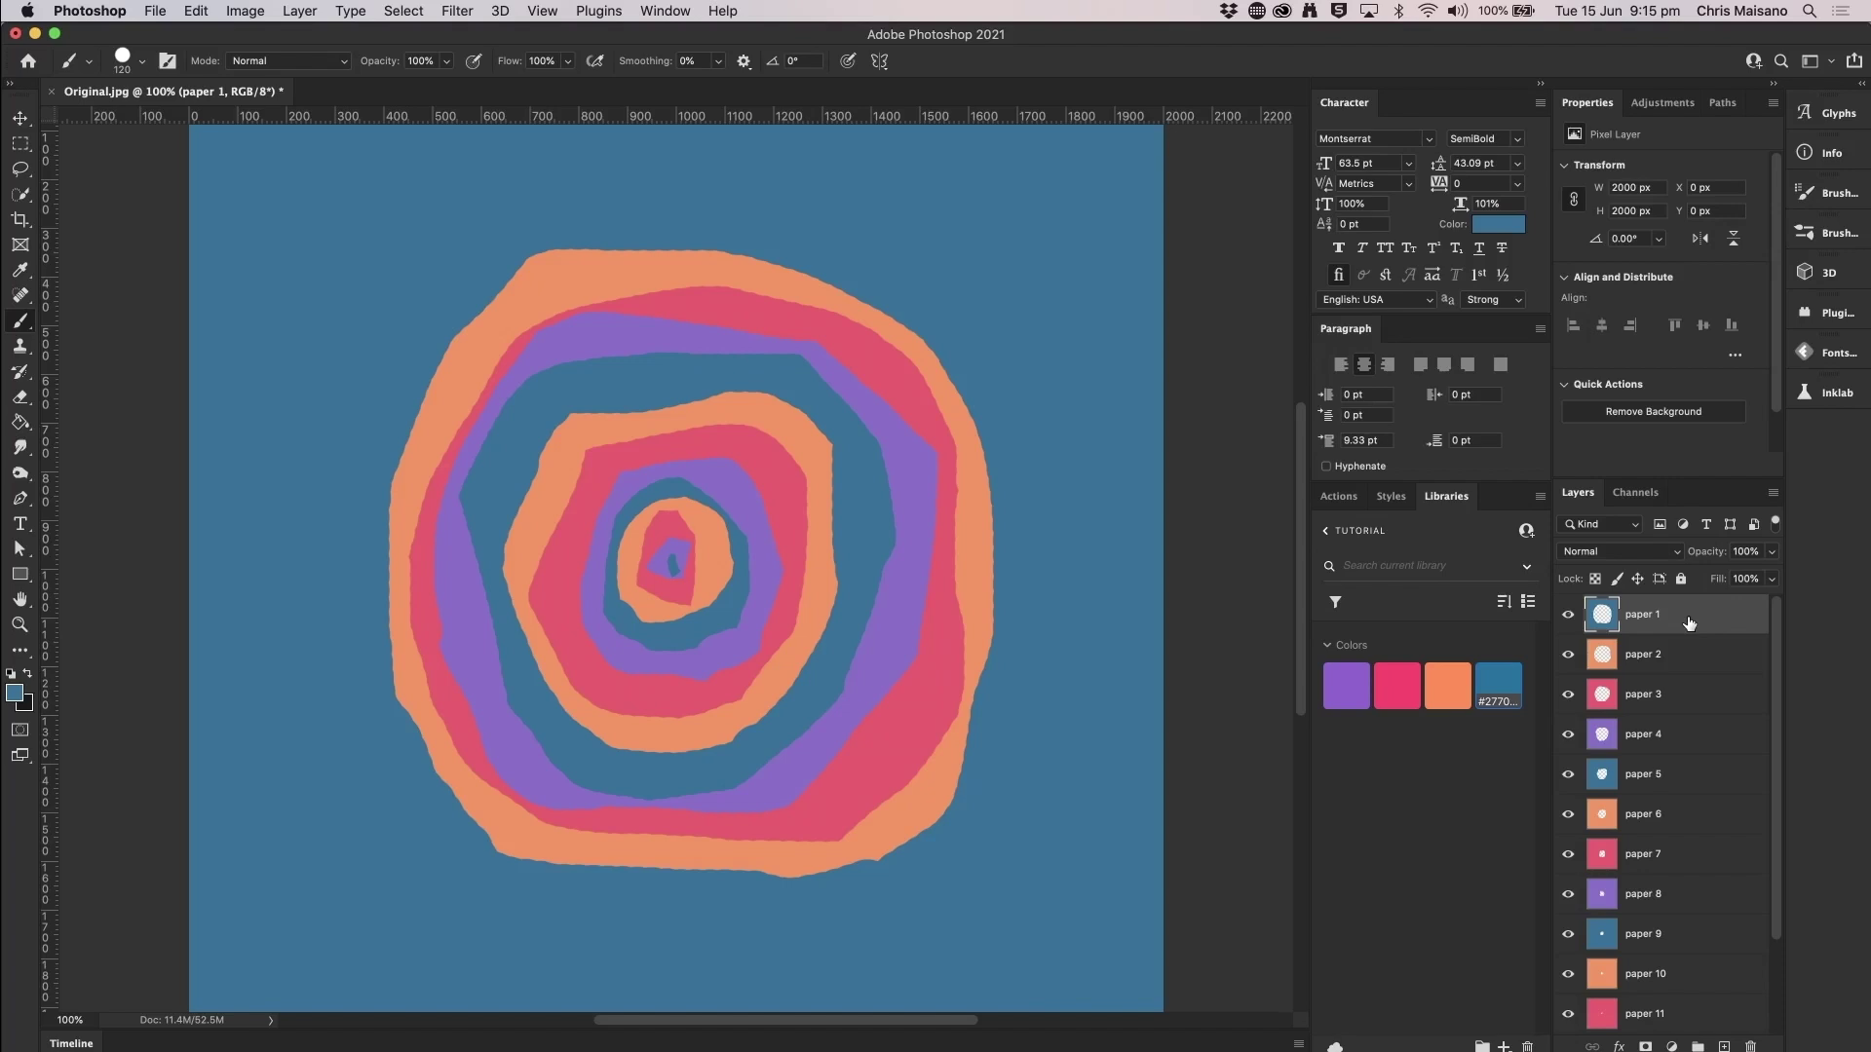
{"action": "key", "text": "super+Tab"}
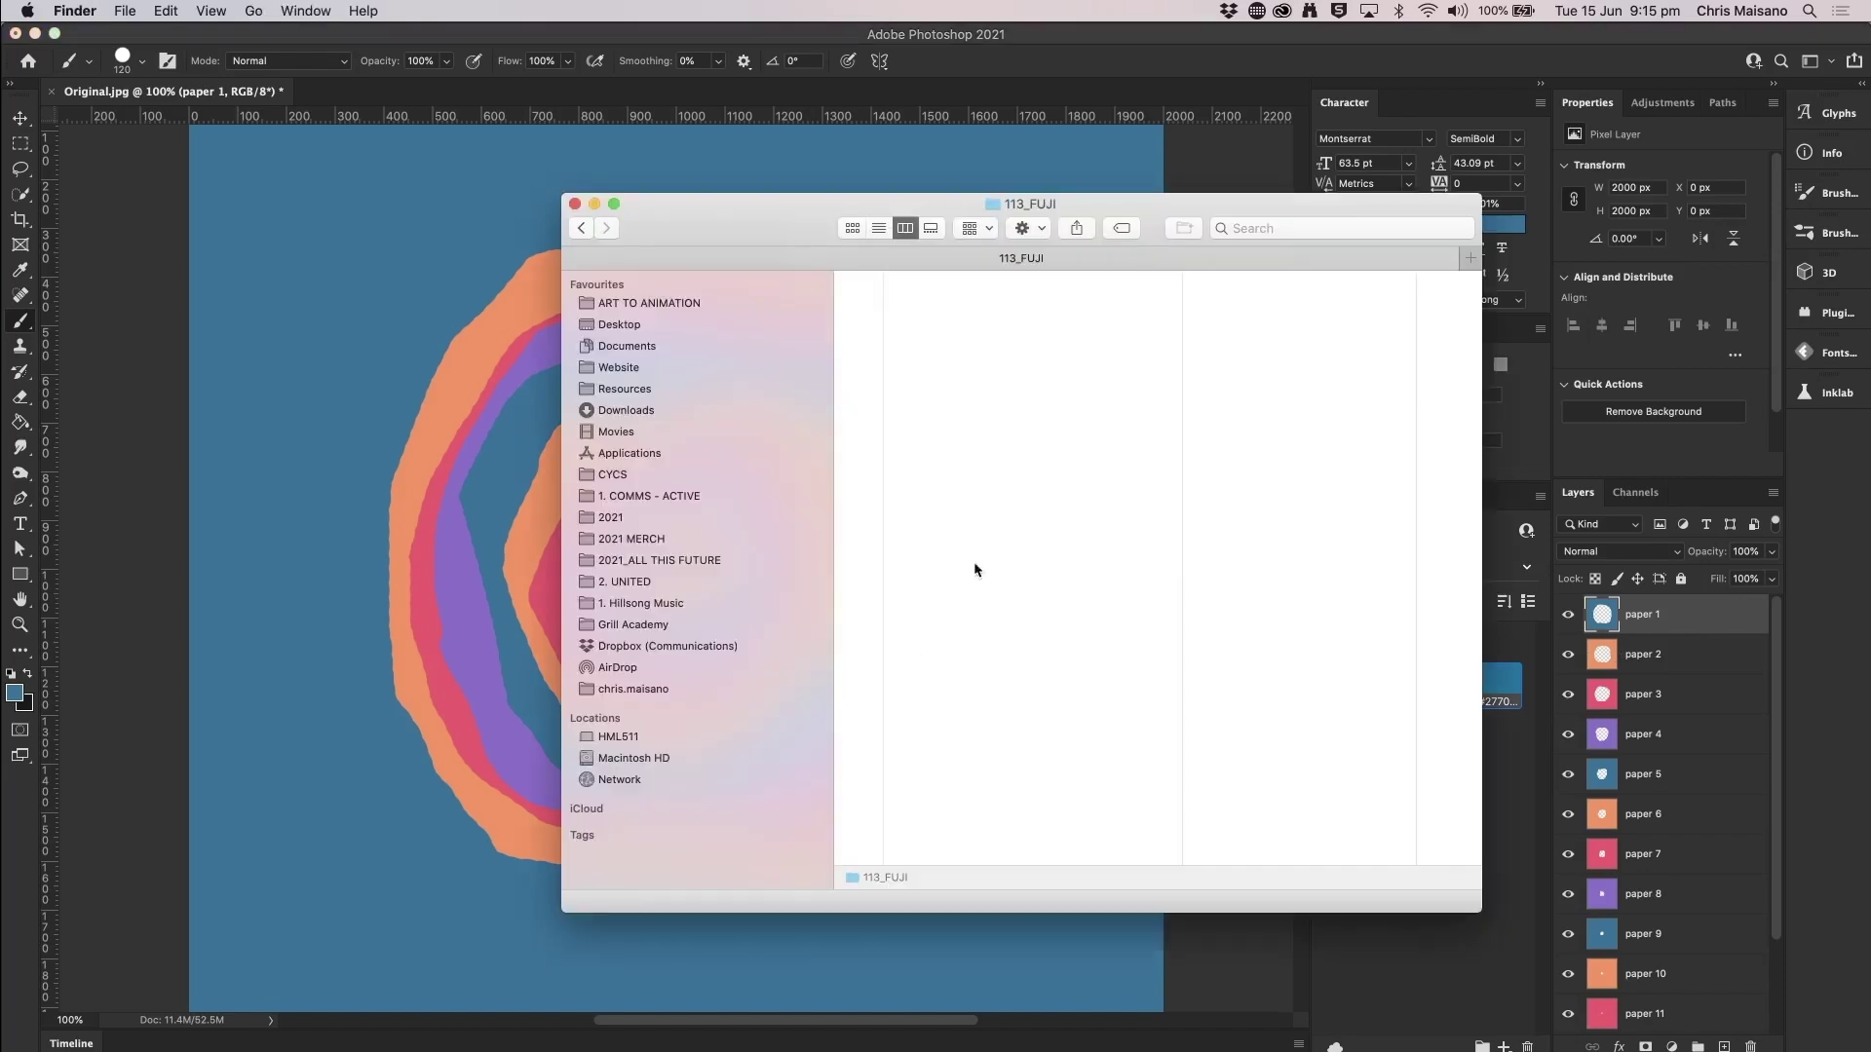
{"action": "left_click", "coordinate": [735, 303]}
{"action": "left_click", "coordinate": [887, 280]}
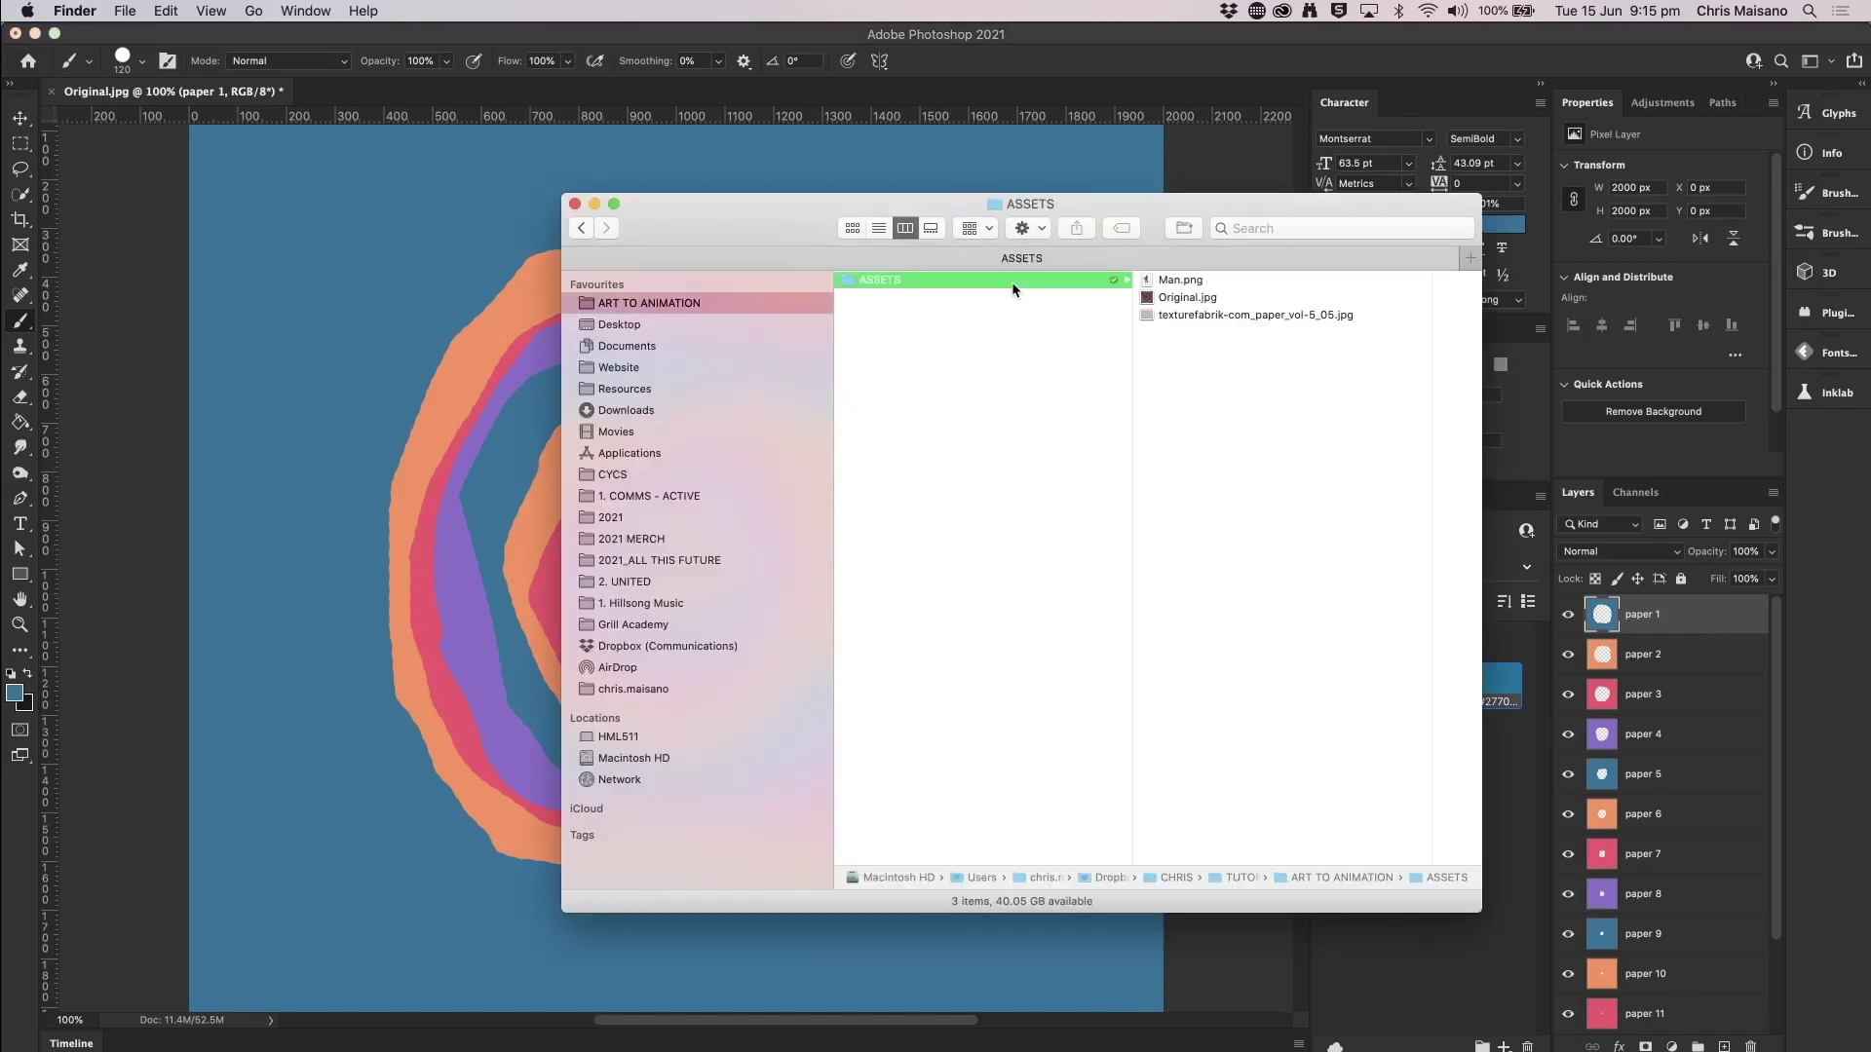
{"action": "left_click", "coordinate": [1209, 316]}
{"action": "left_click_drag", "start_coordinate": [1163, 314], "coordinate": [523, 425]}
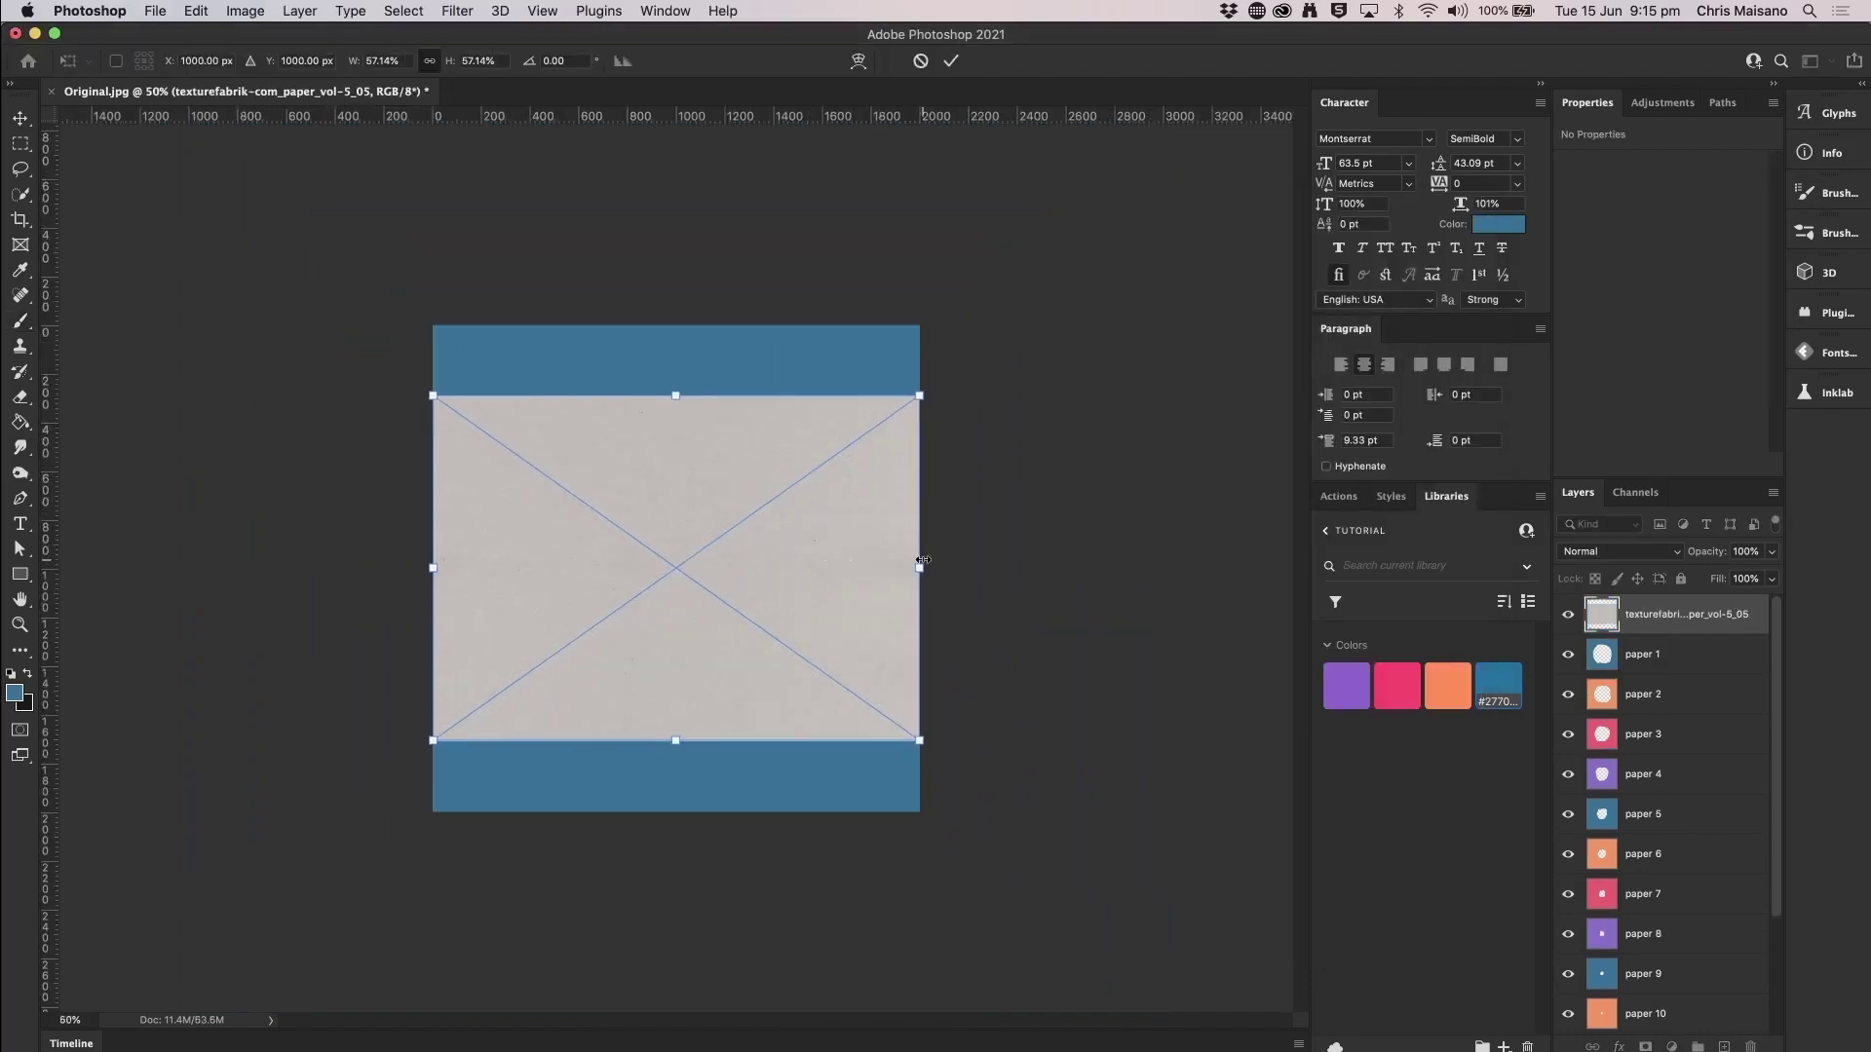
{"action": "mouse_move", "coordinate": [922, 560]}
{"action": "left_mouse_down"}
{"action": "mouse_move", "coordinate": [1136, 567]}
{"action": "mouse_move", "coordinate": [963, 571]}
{"action": "left_mouse_up"}
{"action": "key", "text": "Return"}
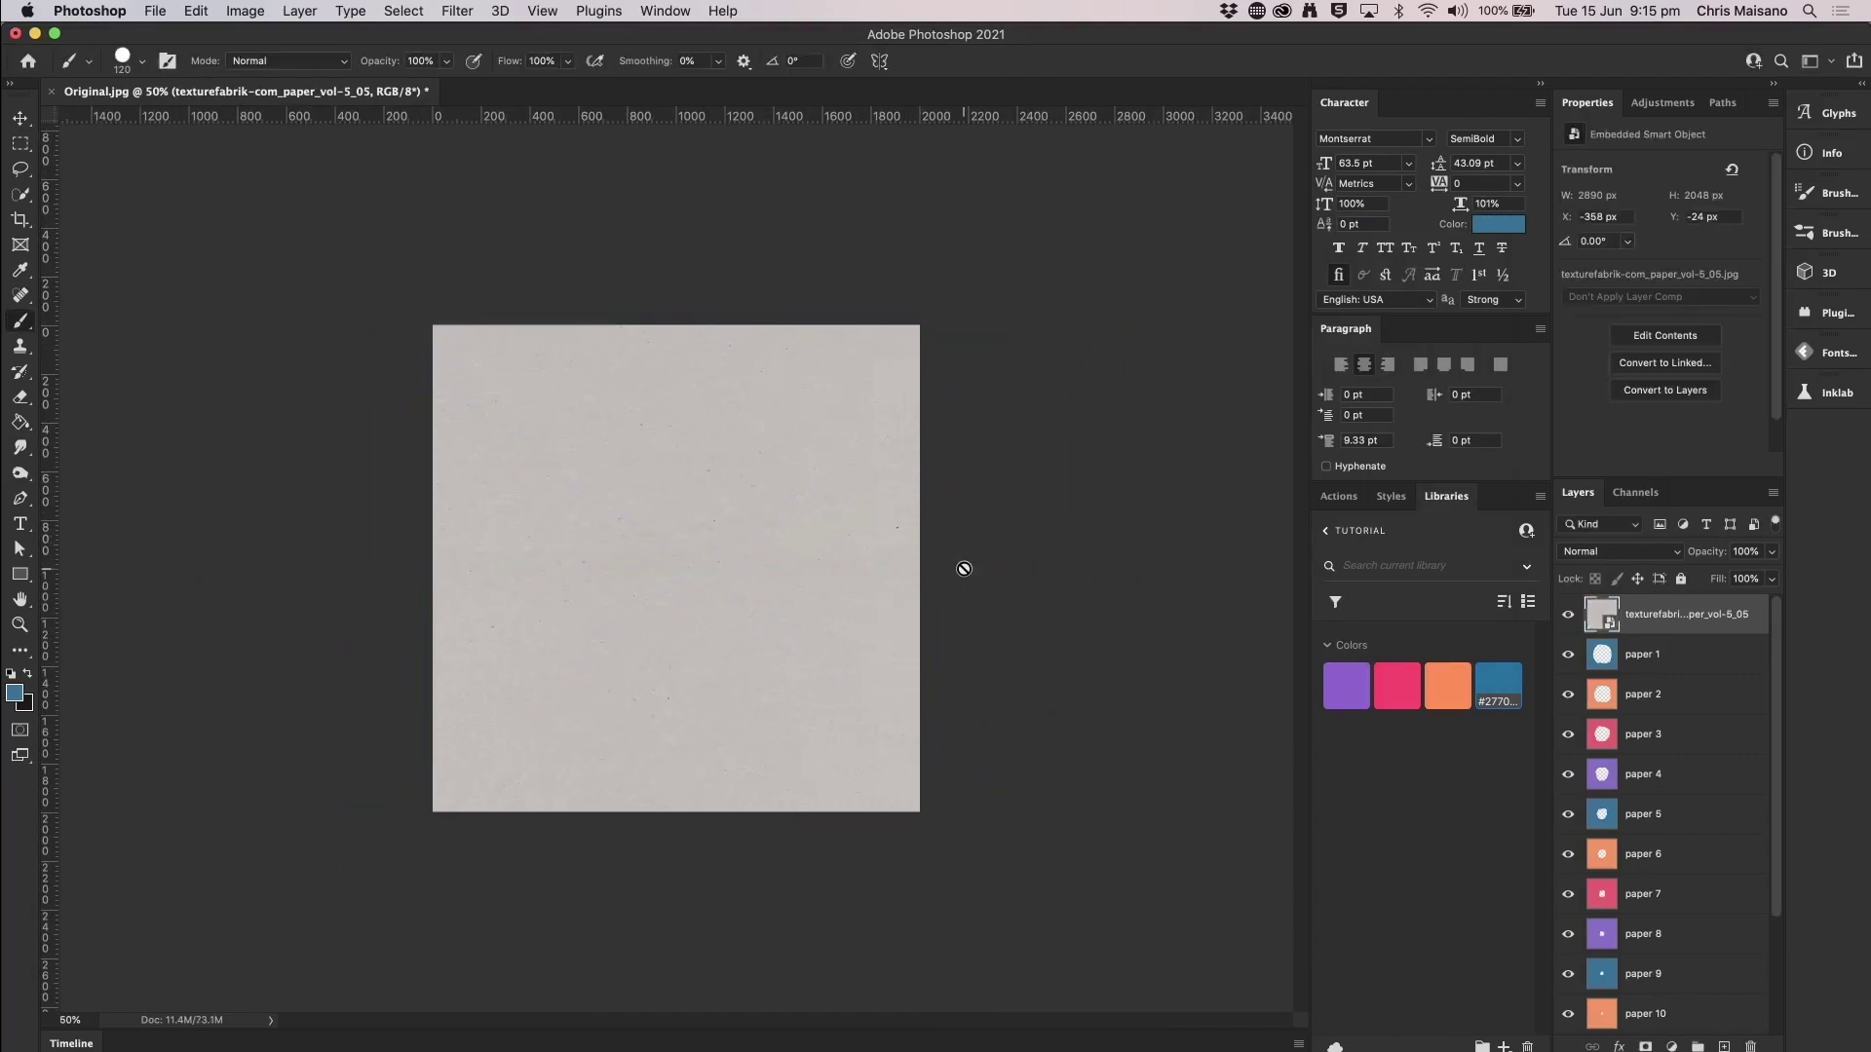
- Apply Levels to the paper texture with input black 79 and input white 219, and collapse its smart filter list
{"action": "key", "text": "super+l"}
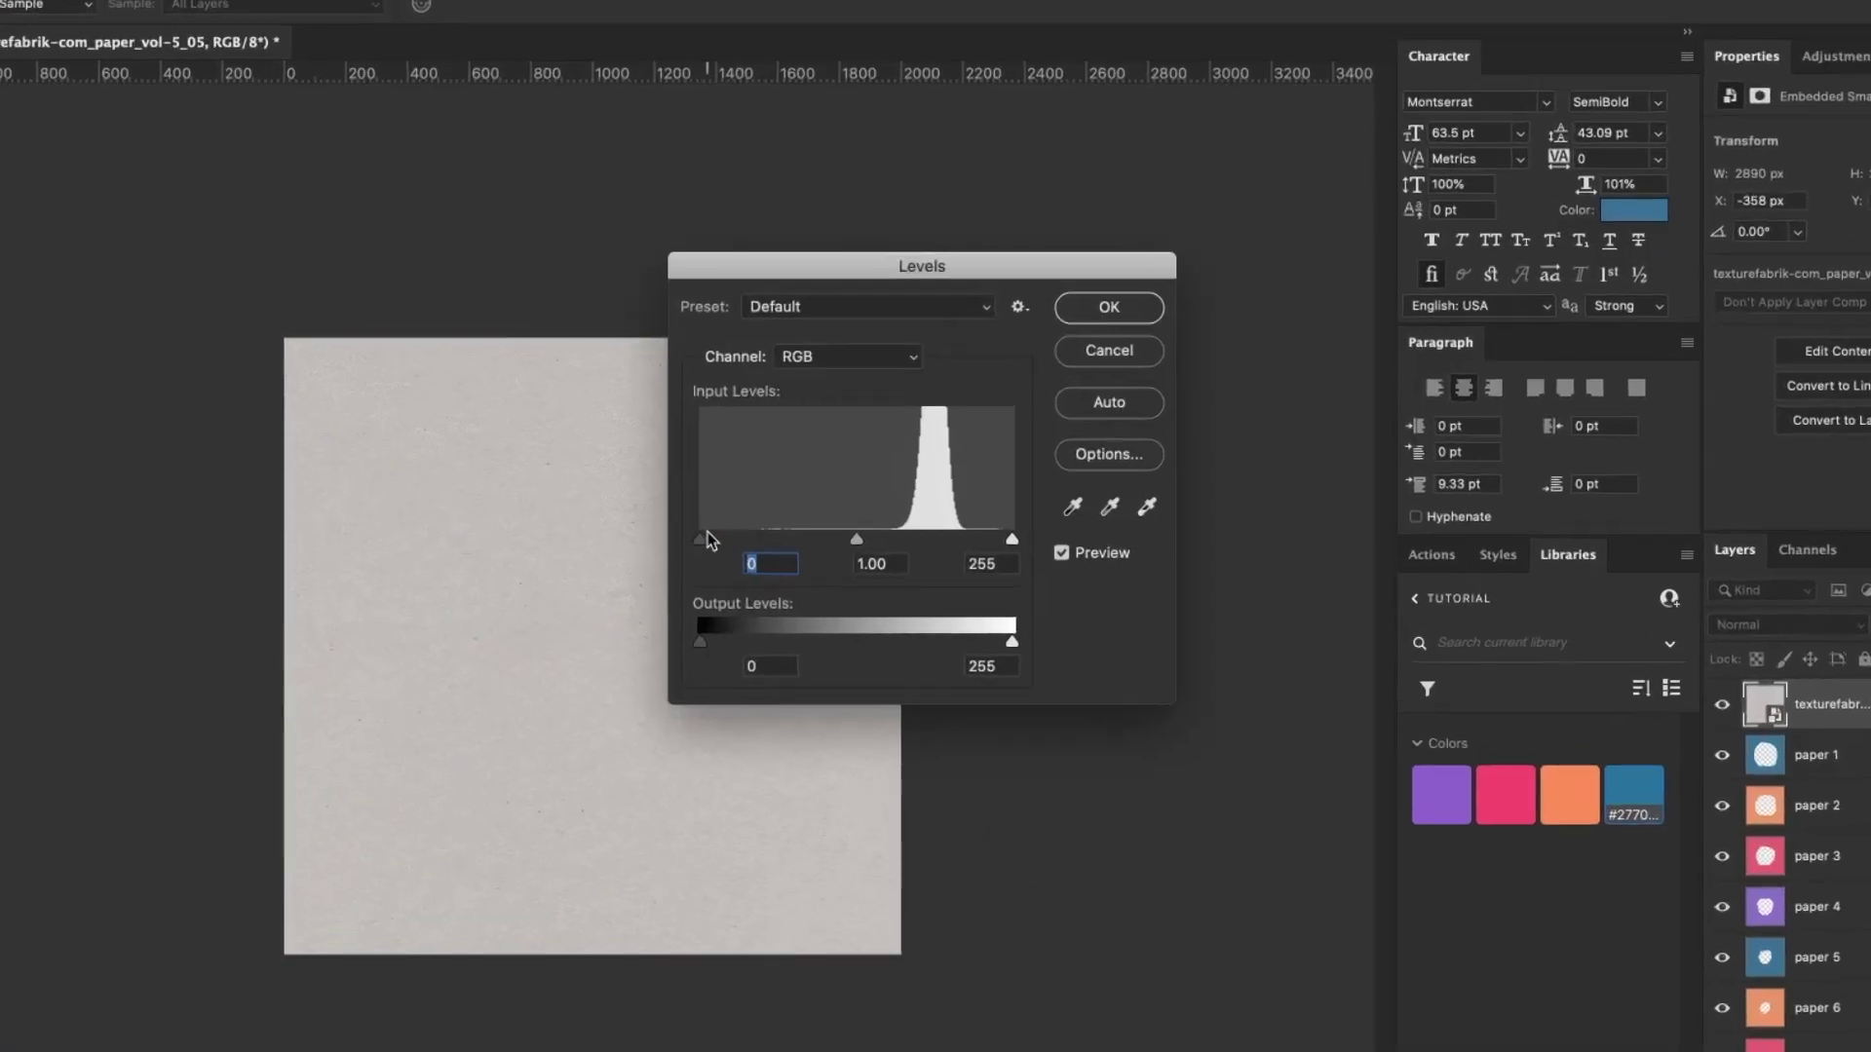
{"action": "left_click_drag", "start_coordinate": [768, 484], "coordinate": [771, 484]}
{"action": "left_click_drag", "start_coordinate": [660, 587], "coordinate": [761, 588]}
{"action": "left_click_drag", "start_coordinate": [1017, 591], "coordinate": [963, 583]}
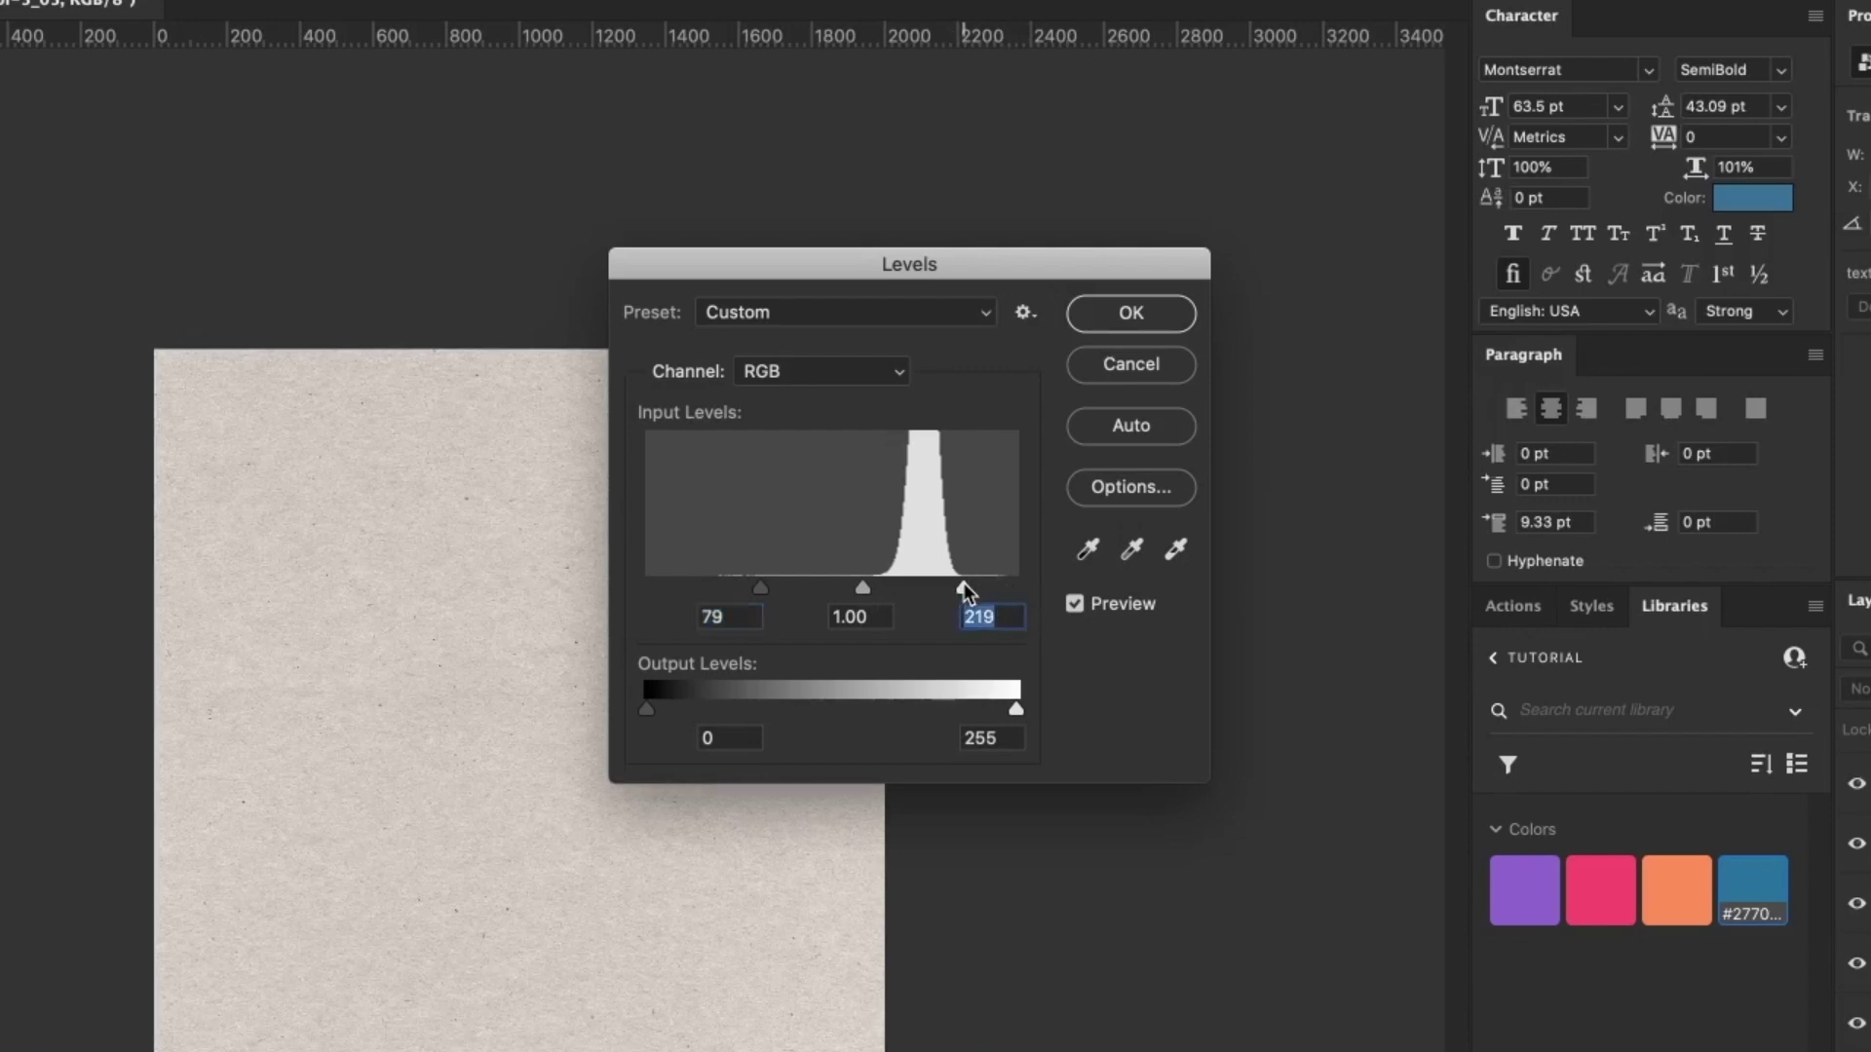
{"action": "left_click", "coordinate": [1109, 310]}
{"action": "left_click", "coordinate": [1763, 615]}
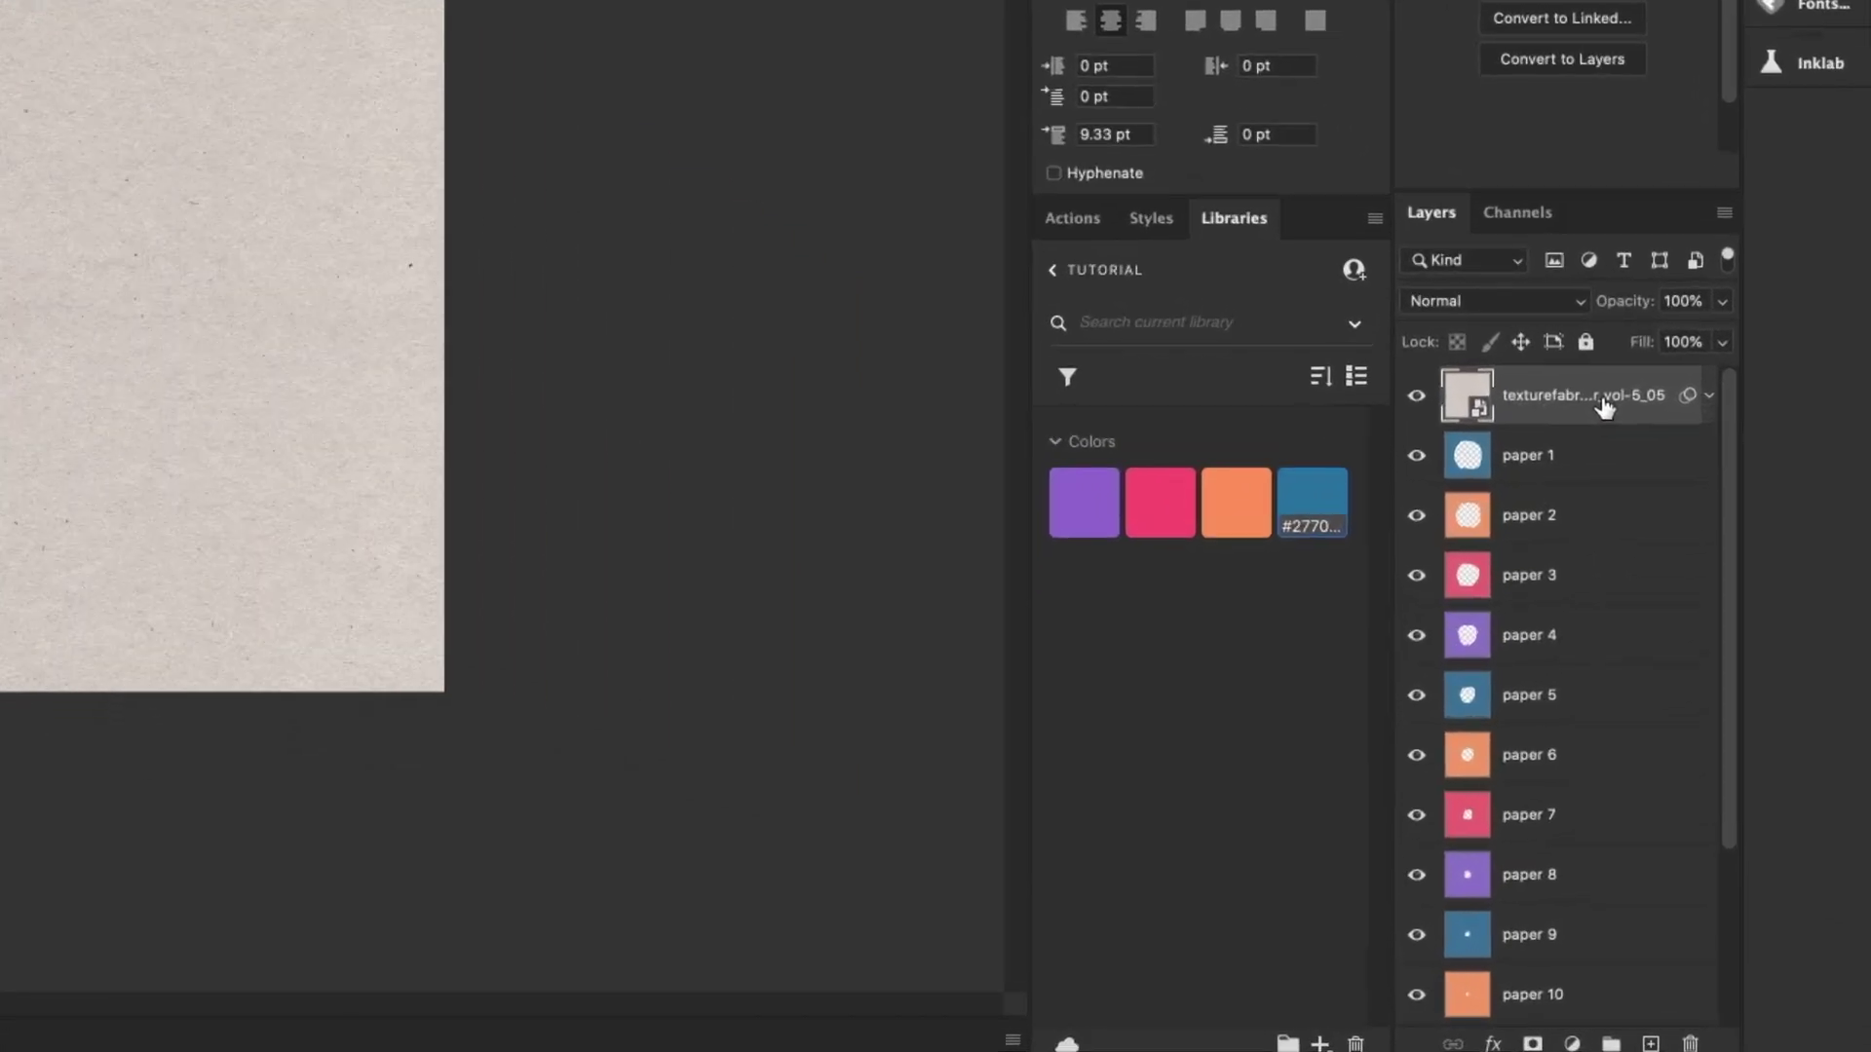
- Duplicate the paper texture layer down the stack so that a copy sits directly above each paper layer
{"action": "left_click_drag", "start_coordinate": [1604, 407], "coordinate": [1616, 471]}
{"action": "left_click_drag", "start_coordinate": [1622, 400], "coordinate": [1617, 497]}
{"action": "scroll", "coordinate": [1632, 624], "scroll_direction": "down", "scroll_amount": 5}
{"action": "left_click_drag", "start_coordinate": [1621, 526], "coordinate": [1612, 672]}
{"action": "left_click_drag", "start_coordinate": [1617, 646], "coordinate": [1650, 1043]}
{"action": "left_click_drag", "start_coordinate": [1612, 646], "coordinate": [1650, 1043]}
{"action": "left_click_drag", "start_coordinate": [1622, 670], "coordinate": [1619, 811]}
{"action": "left_click_drag", "start_coordinate": [1633, 639], "coordinate": [1651, 1044]}
{"action": "left_click_drag", "start_coordinate": [1627, 633], "coordinate": [1619, 775]}
{"action": "left_click_drag", "start_coordinate": [1626, 700], "coordinate": [1619, 846]}
{"action": "left_click_drag", "start_coordinate": [1622, 817], "coordinate": [1651, 1044]}
{"action": "left_click_drag", "start_coordinate": [1621, 761], "coordinate": [1619, 924]}
- Select all the paper texture layers, from the original above paper 1 down to copy 12, and set their blend mode to Multiply
{"action": "scroll", "coordinate": [1617, 682], "scroll_direction": "up", "scroll_amount": 10}
{"action": "left_click", "coordinate": [1617, 477]}
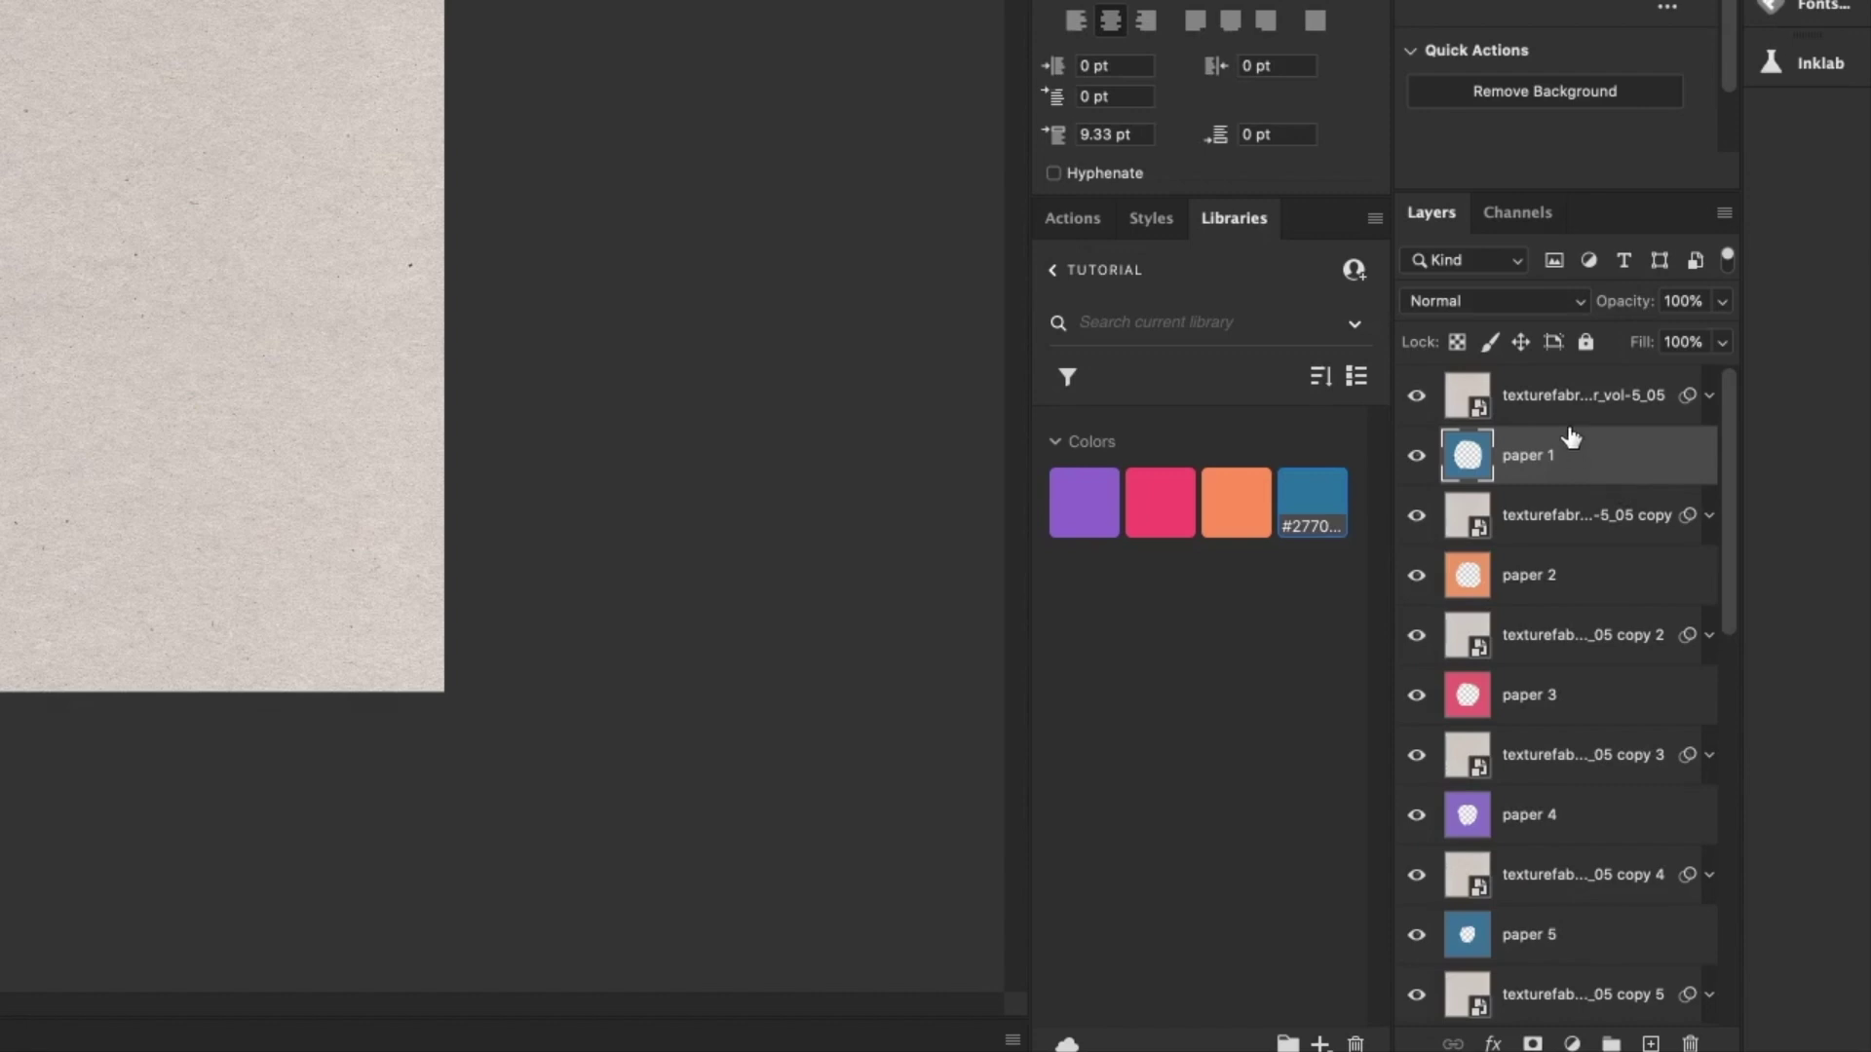
{"action": "left_click", "coordinate": [1590, 404]}
{"action": "left_click", "coordinate": [1554, 521], "text": "super"}
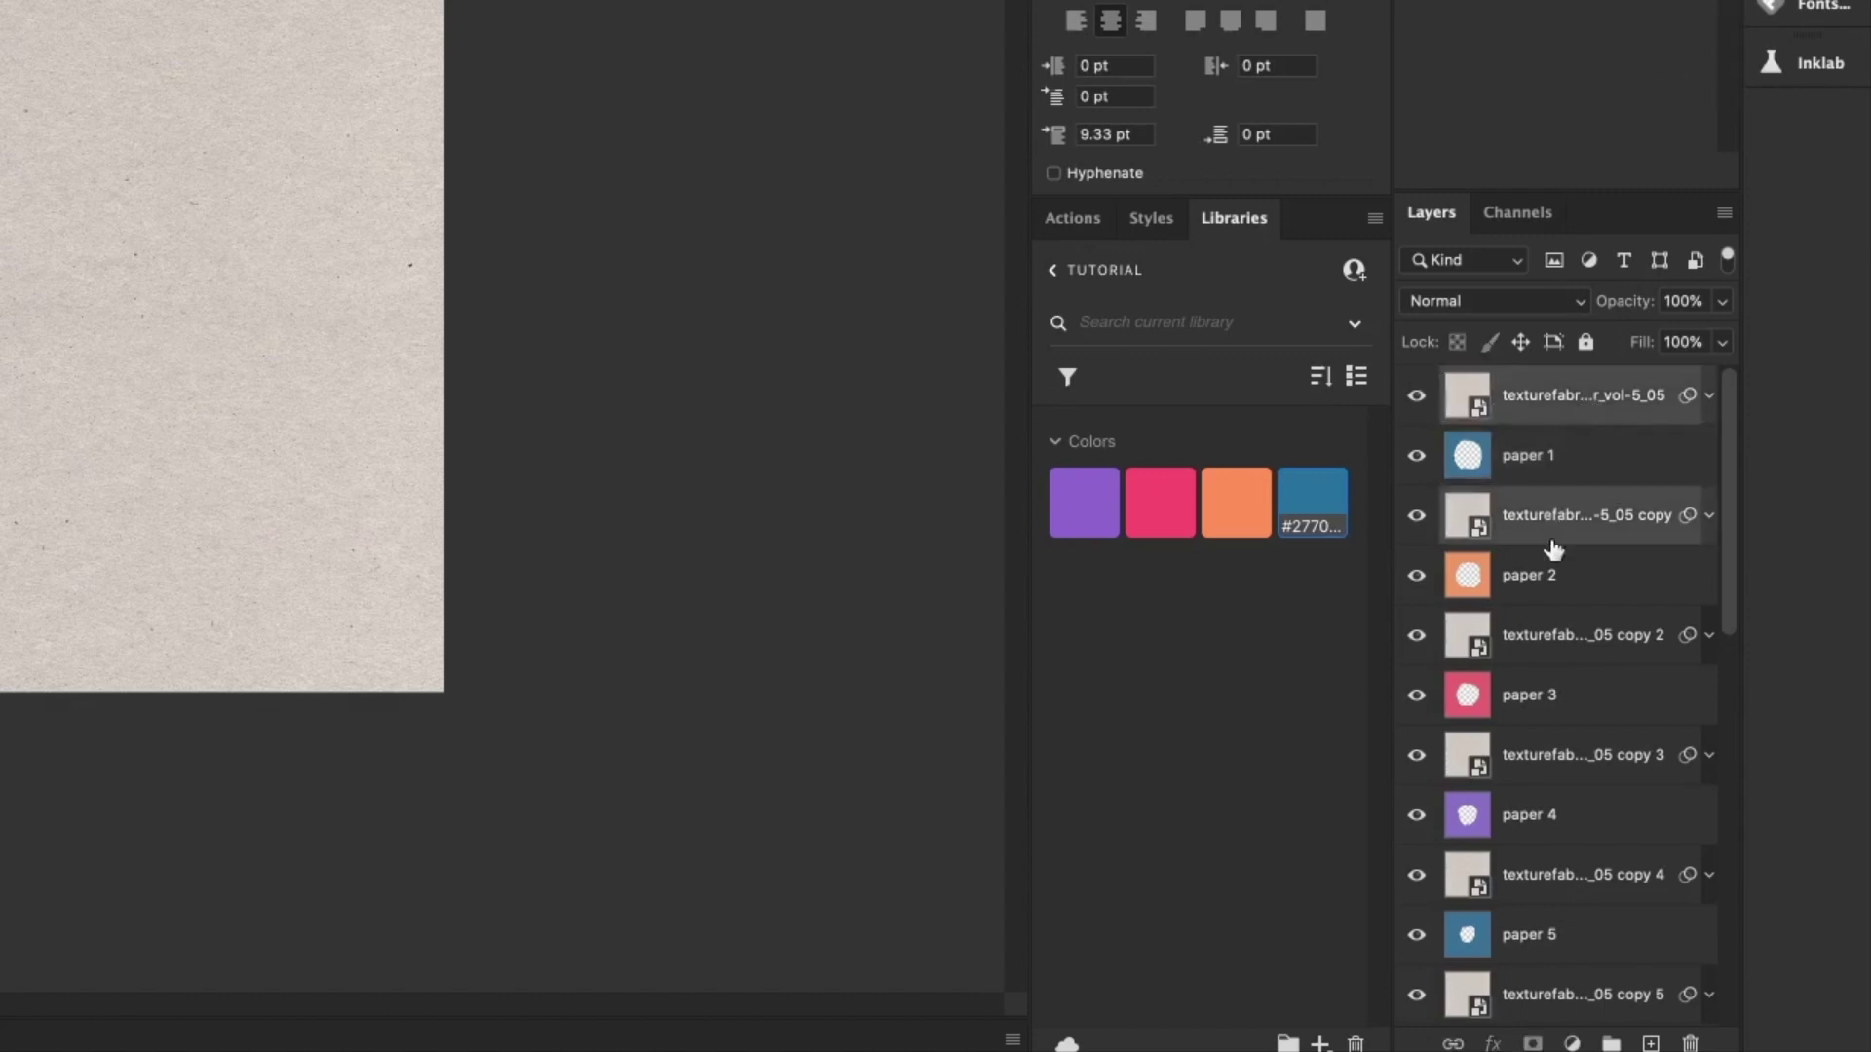
{"action": "left_click", "coordinate": [1555, 651], "text": "super"}
{"action": "left_click", "coordinate": [1542, 777], "text": "super"}
{"action": "left_click", "coordinate": [1534, 878], "text": "super"}
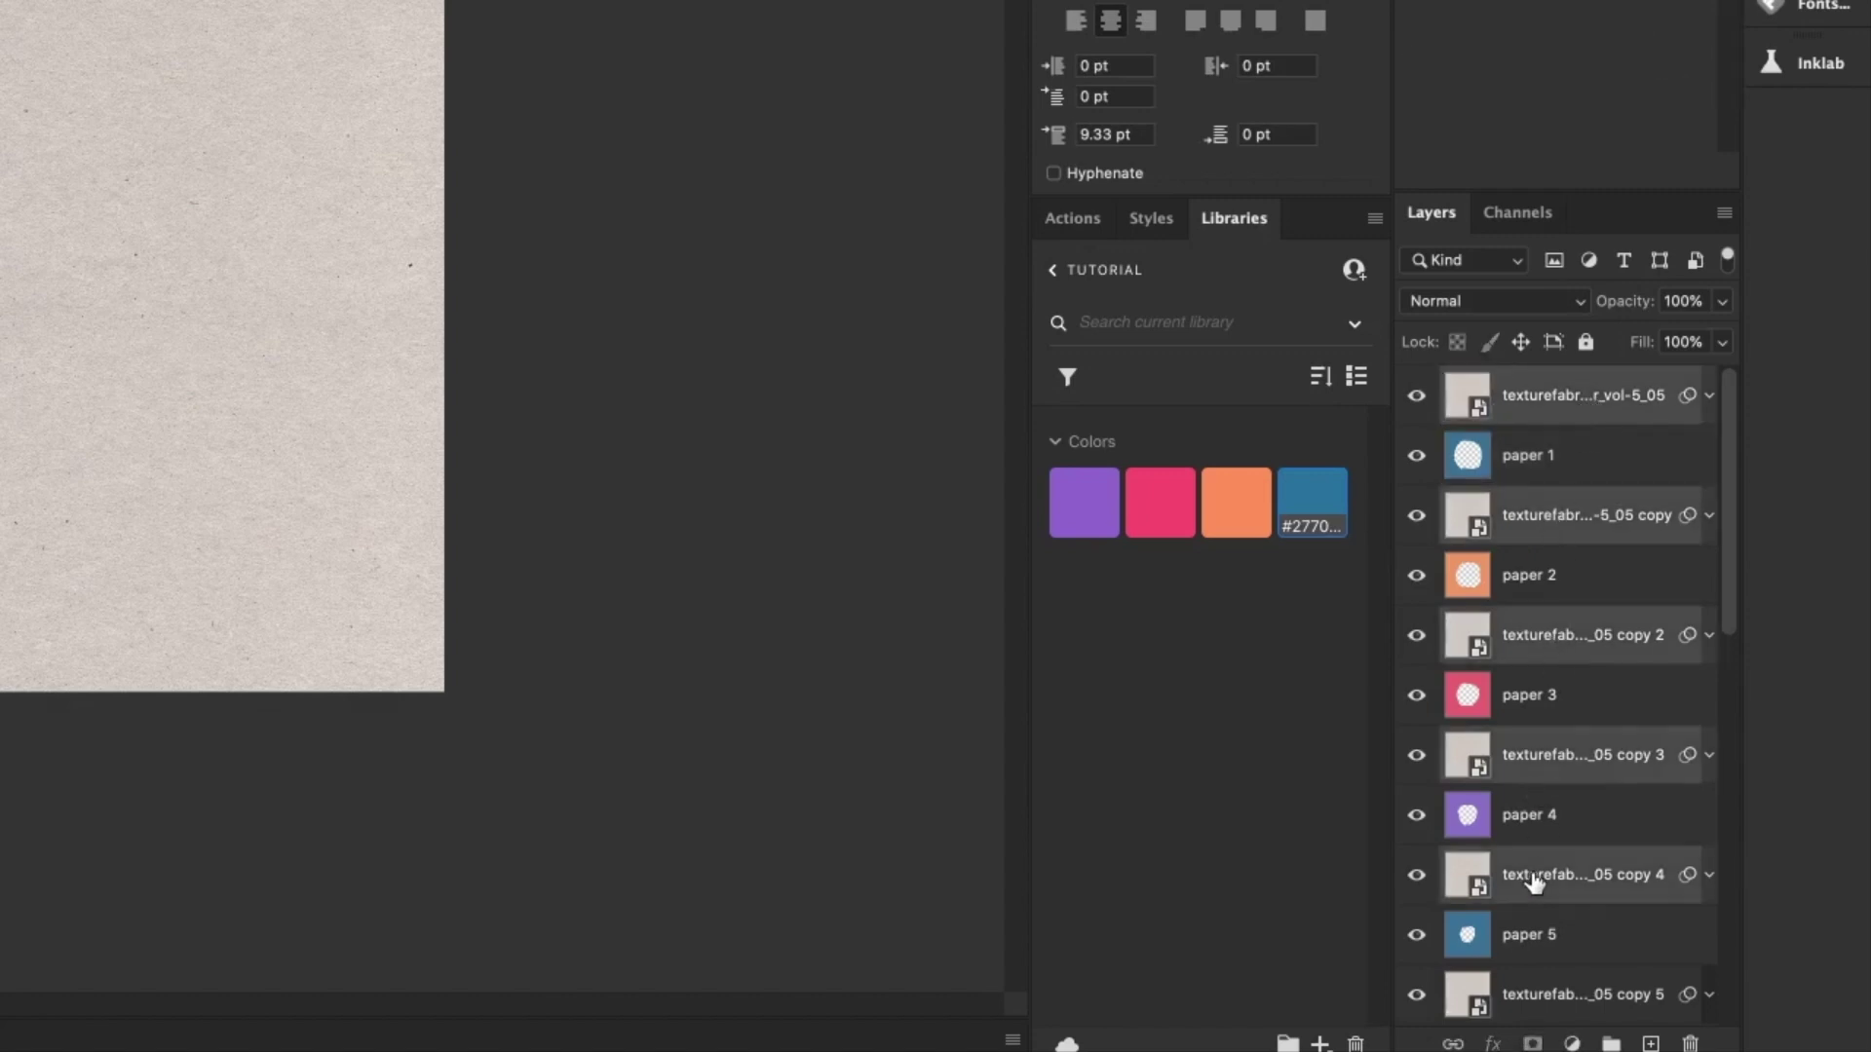
{"action": "scroll", "coordinate": [1534, 876], "scroll_direction": "down", "scroll_amount": 3}
{"action": "left_click", "coordinate": [1563, 833], "text": "super"}
{"action": "left_click", "coordinate": [1561, 953], "text": "super"}
{"action": "scroll", "coordinate": [1562, 953], "scroll_direction": "down", "scroll_amount": 3}
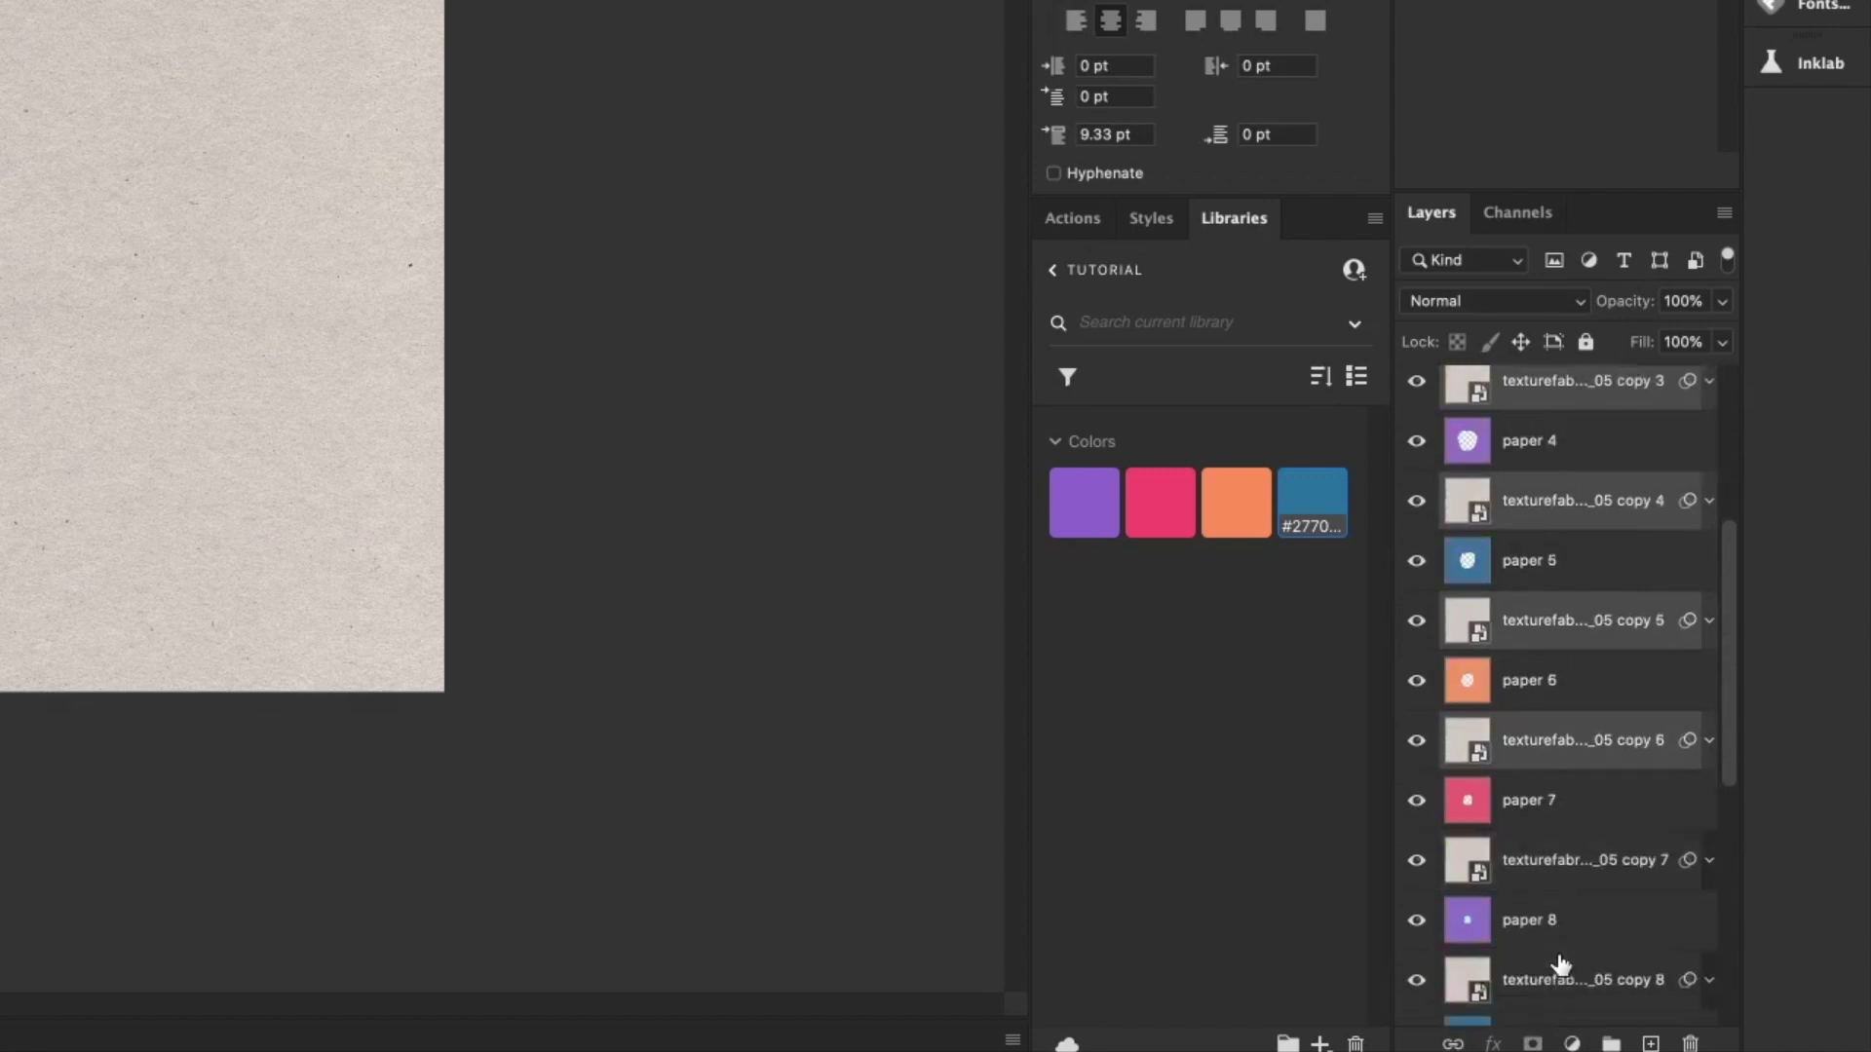
{"action": "left_click", "coordinate": [1589, 795], "text": "super"}
{"action": "left_click", "coordinate": [1576, 908], "text": "super"}
{"action": "scroll", "coordinate": [1576, 911], "scroll_direction": "down", "scroll_amount": 3}
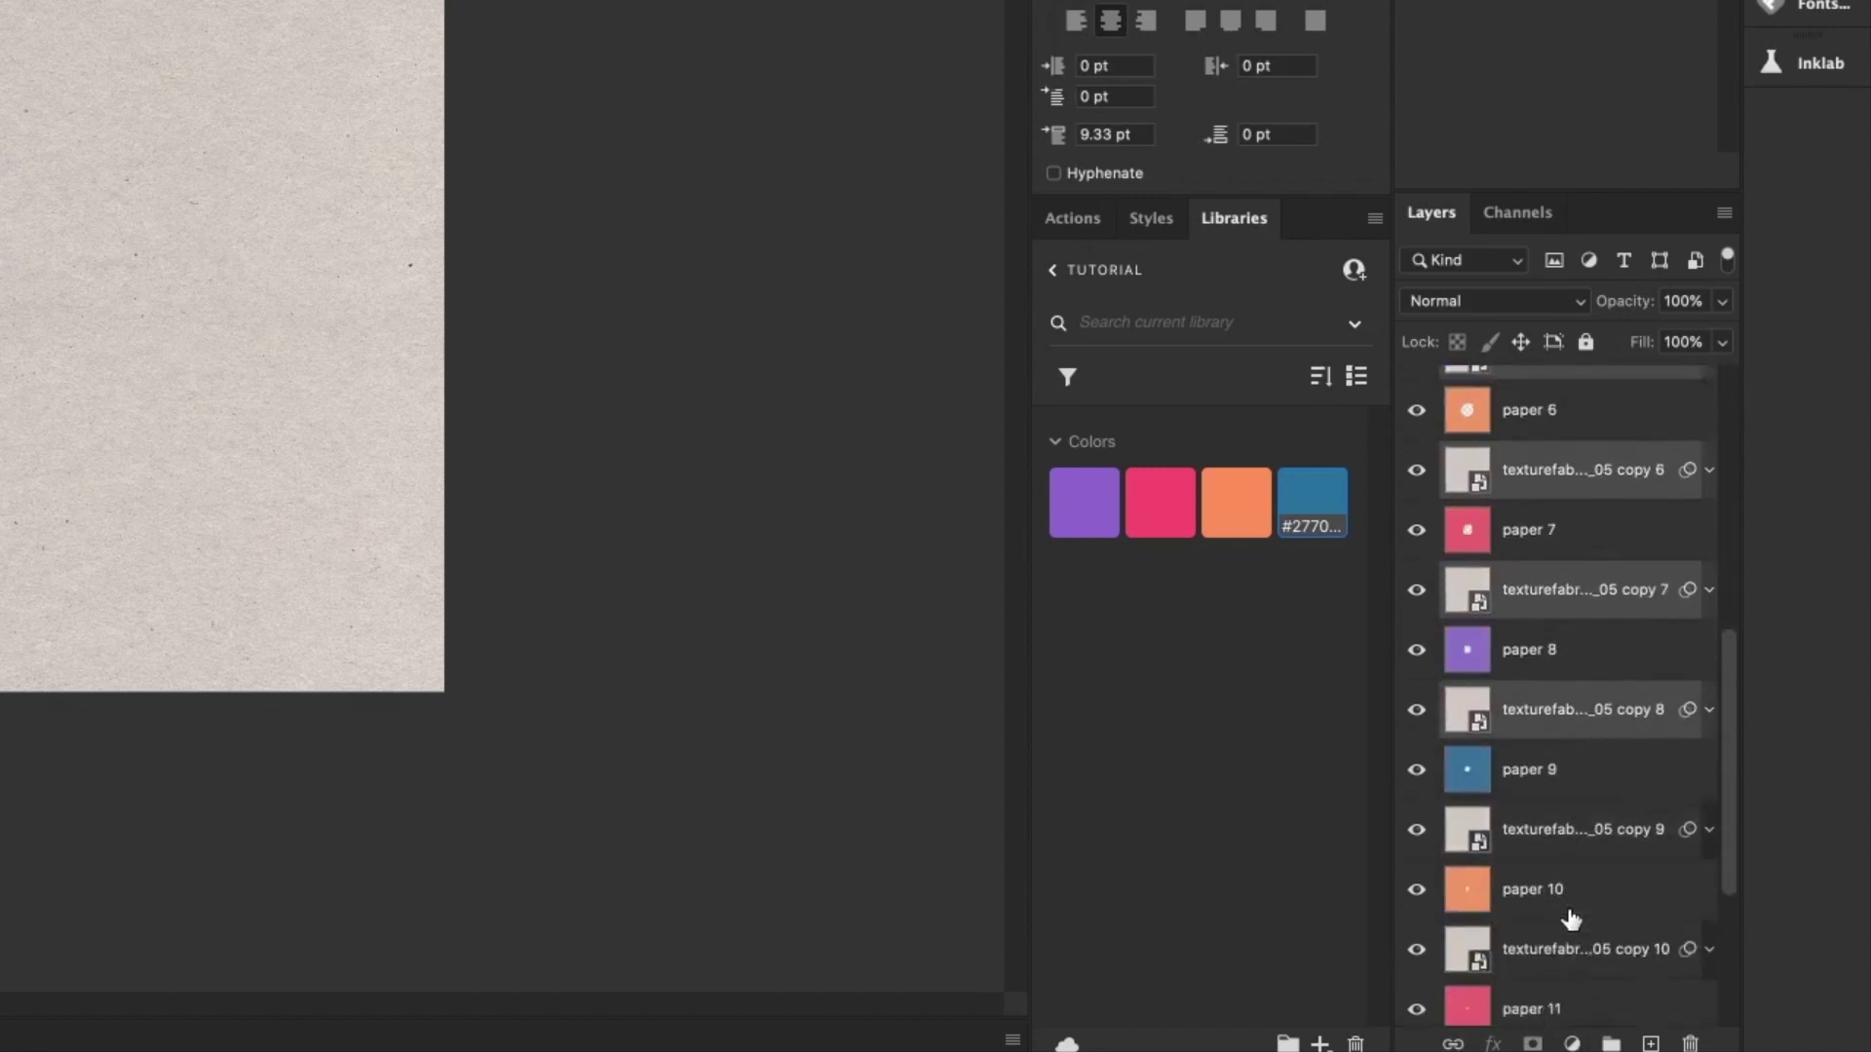
{"action": "left_click", "coordinate": [1606, 812], "text": "super"}
{"action": "left_click", "coordinate": [1598, 928], "text": "super"}
{"action": "scroll", "coordinate": [1598, 934], "scroll_direction": "down", "scroll_amount": 3}
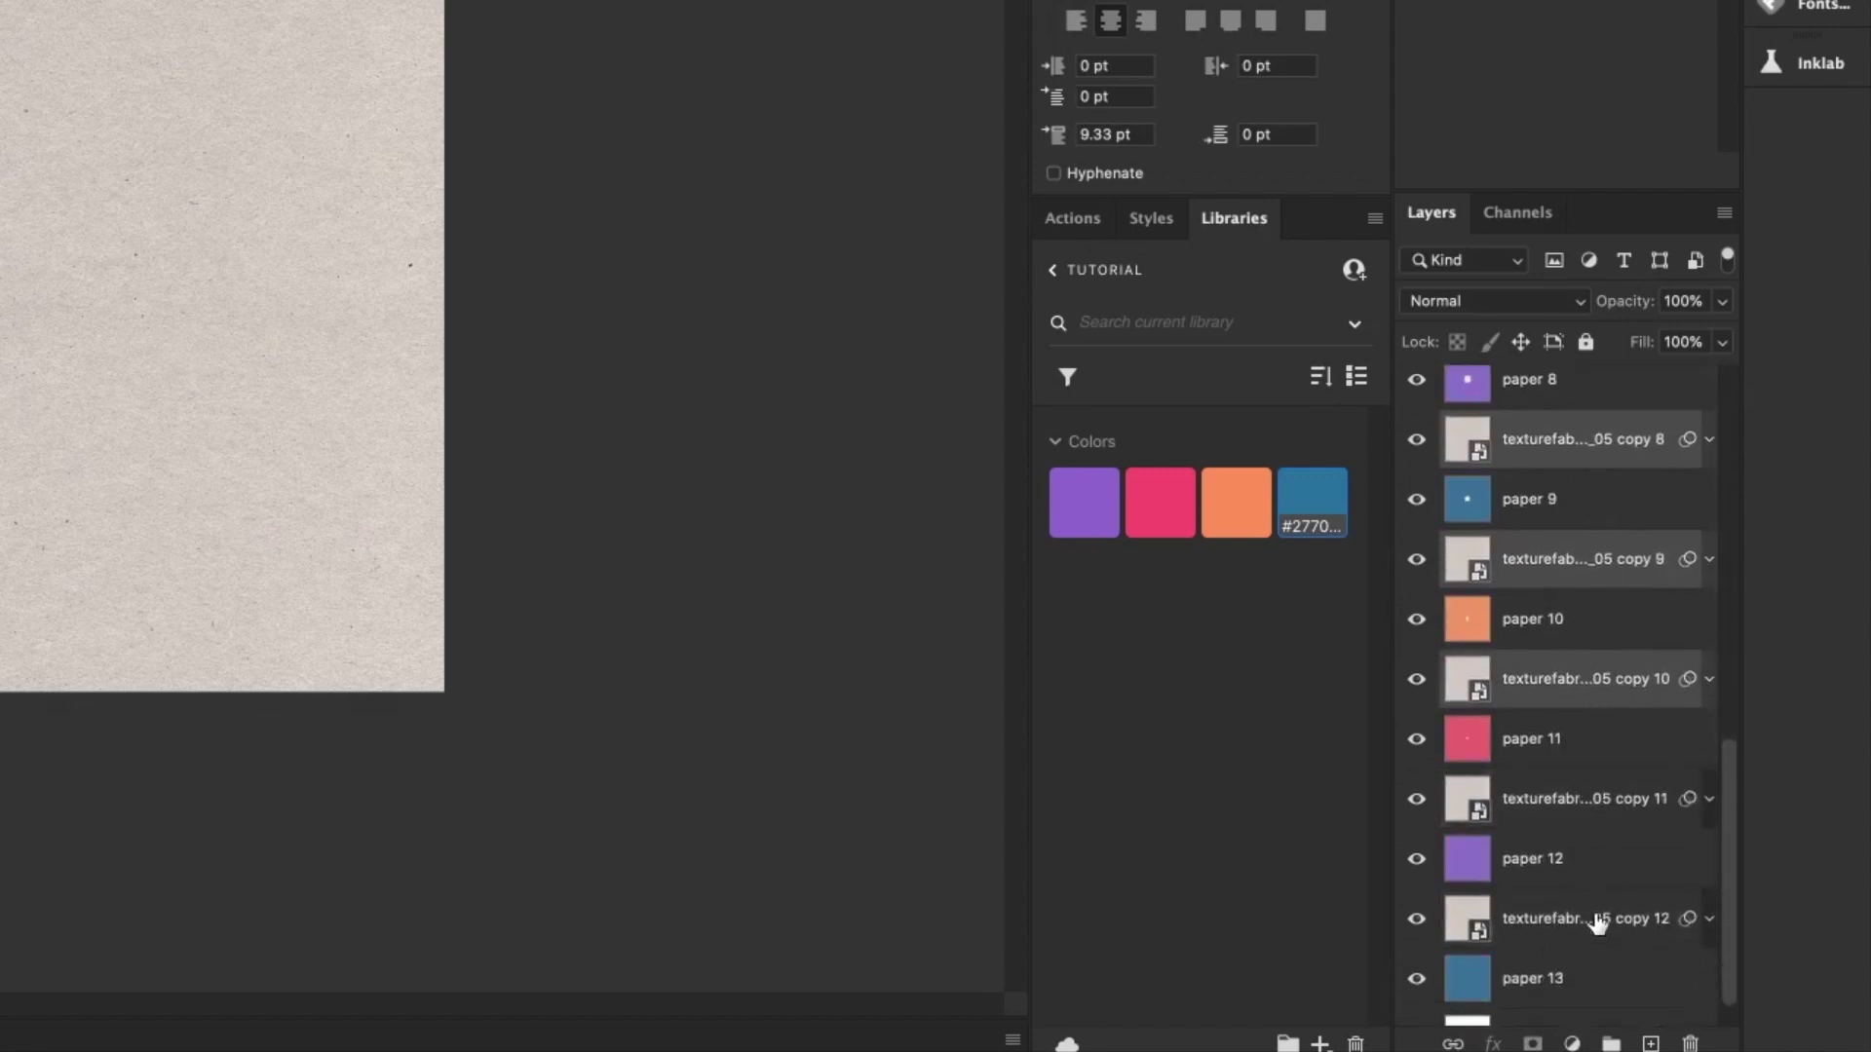
{"action": "left_click", "coordinate": [1586, 815], "text": "super"}
{"action": "left_click", "coordinate": [1587, 920], "text": "super"}
{"action": "scroll", "coordinate": [1583, 925], "scroll_direction": "down", "scroll_amount": 1}
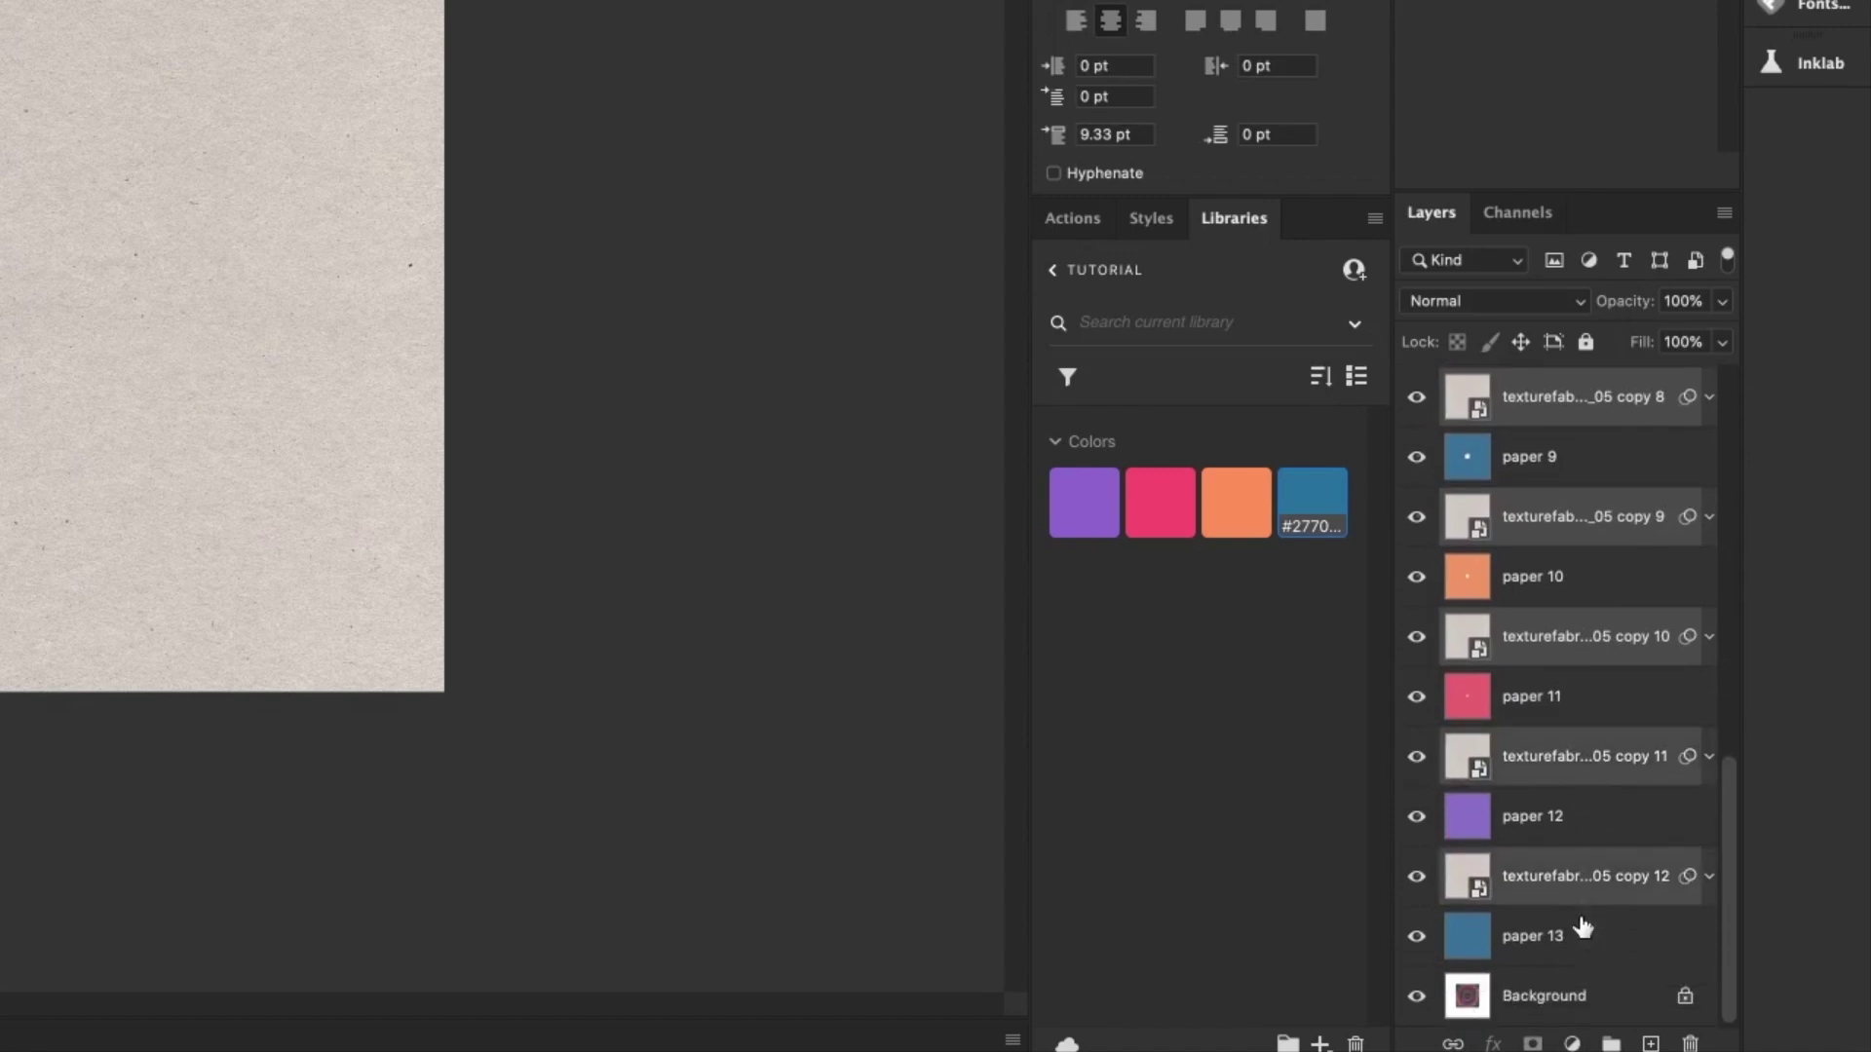
{"action": "left_click", "coordinate": [1536, 305]}
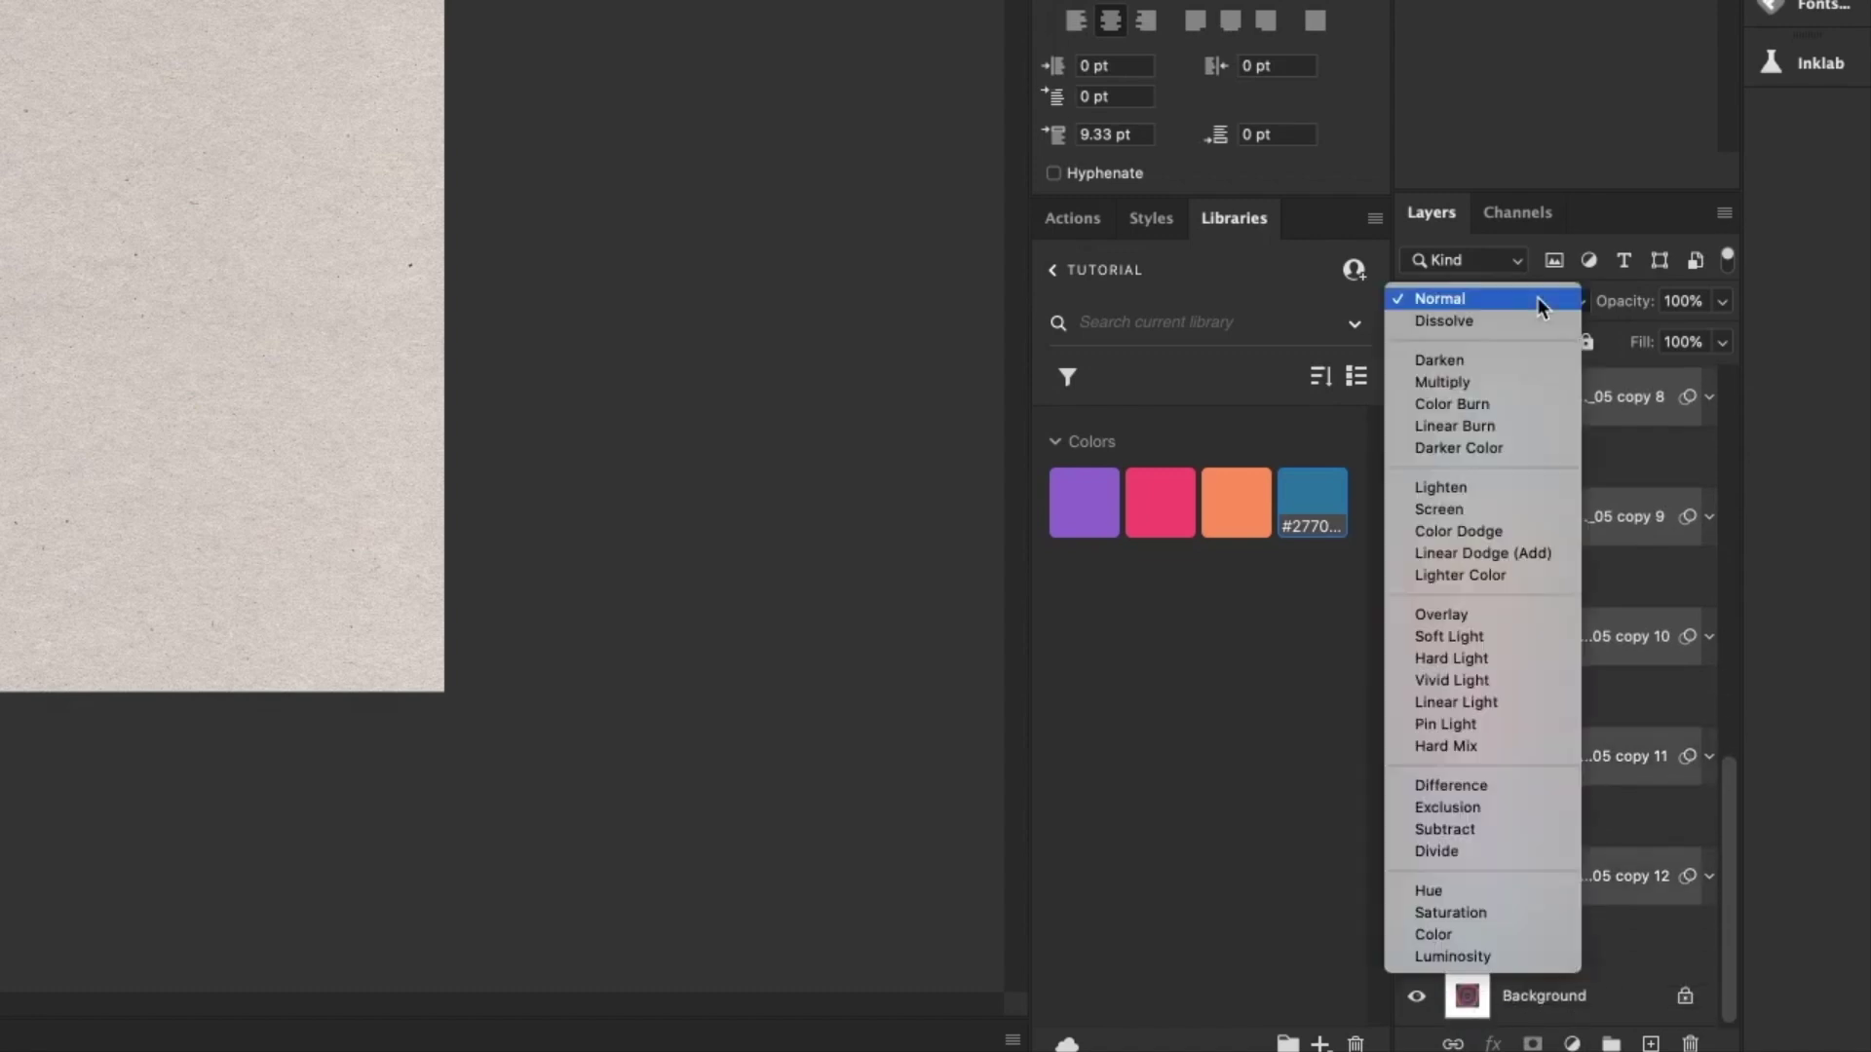
{"action": "left_click", "coordinate": [1489, 383]}
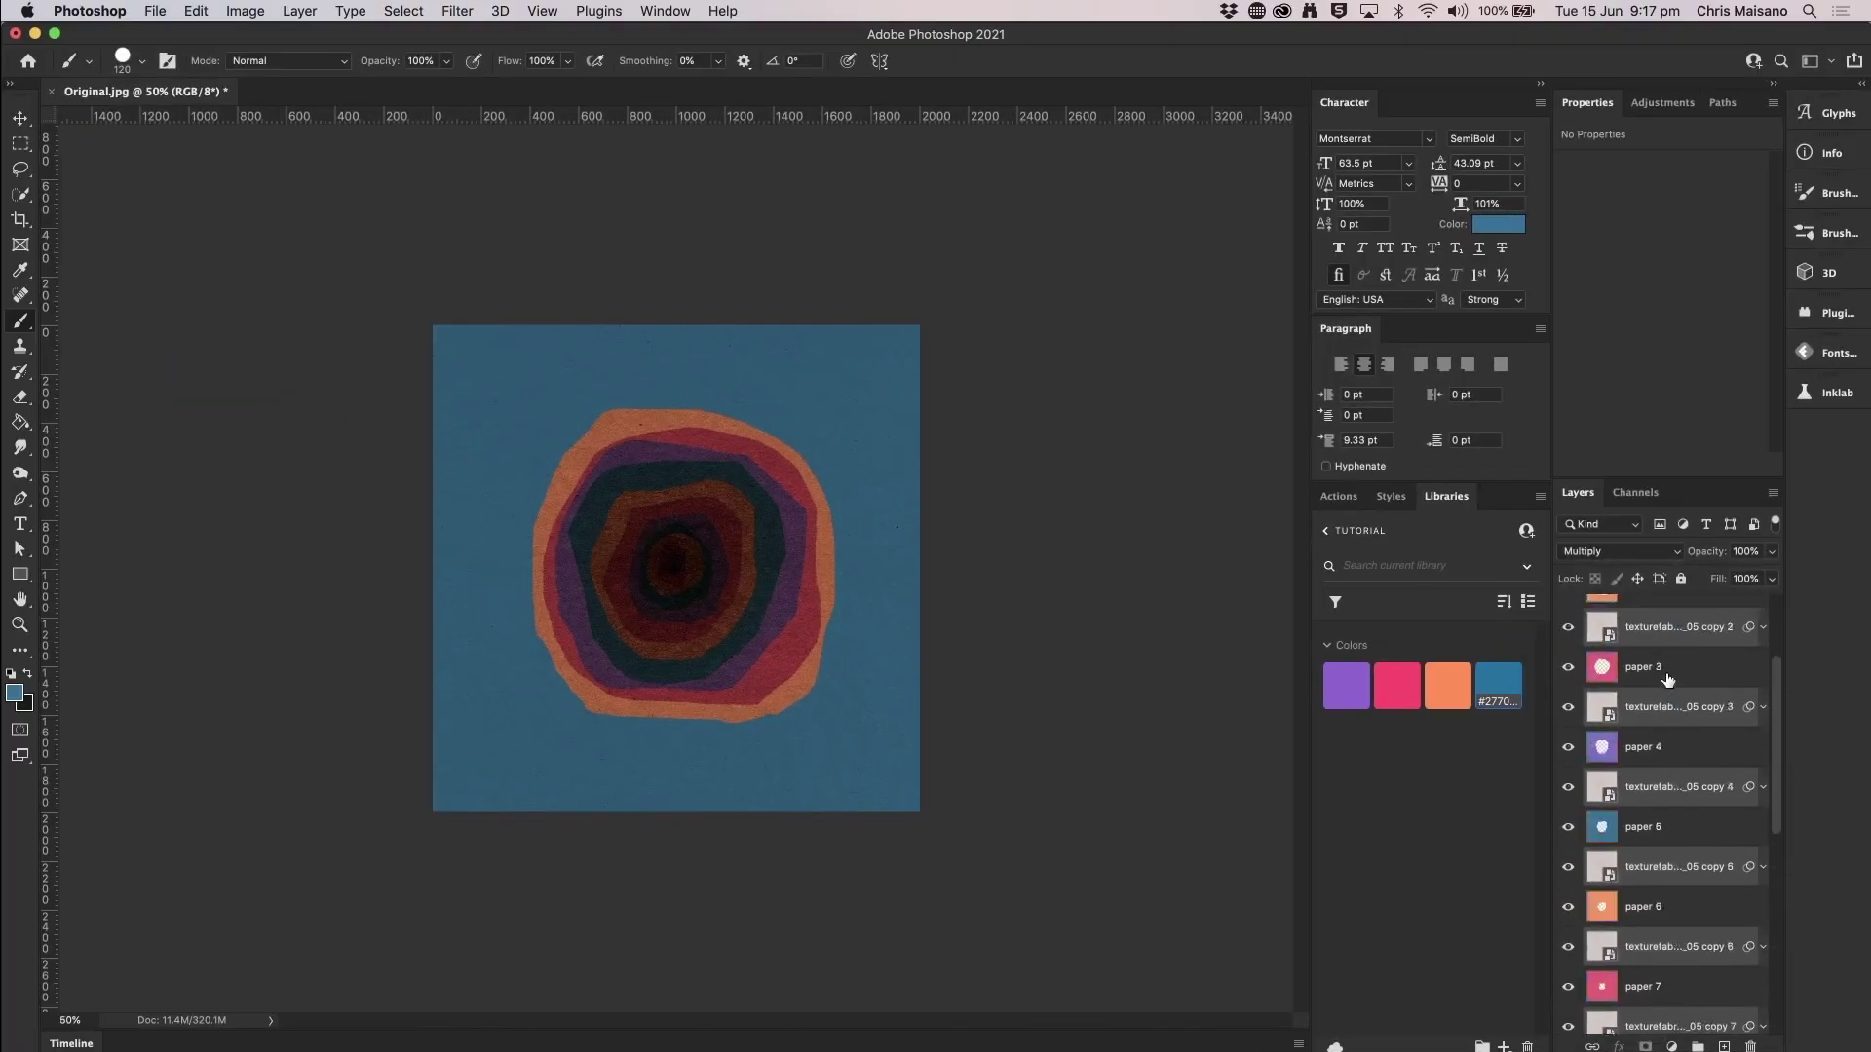
- Add an Outer Glow layer style to the paper 1 layer
{"action": "scroll", "coordinate": [1668, 679], "scroll_direction": "up", "scroll_amount": 3}
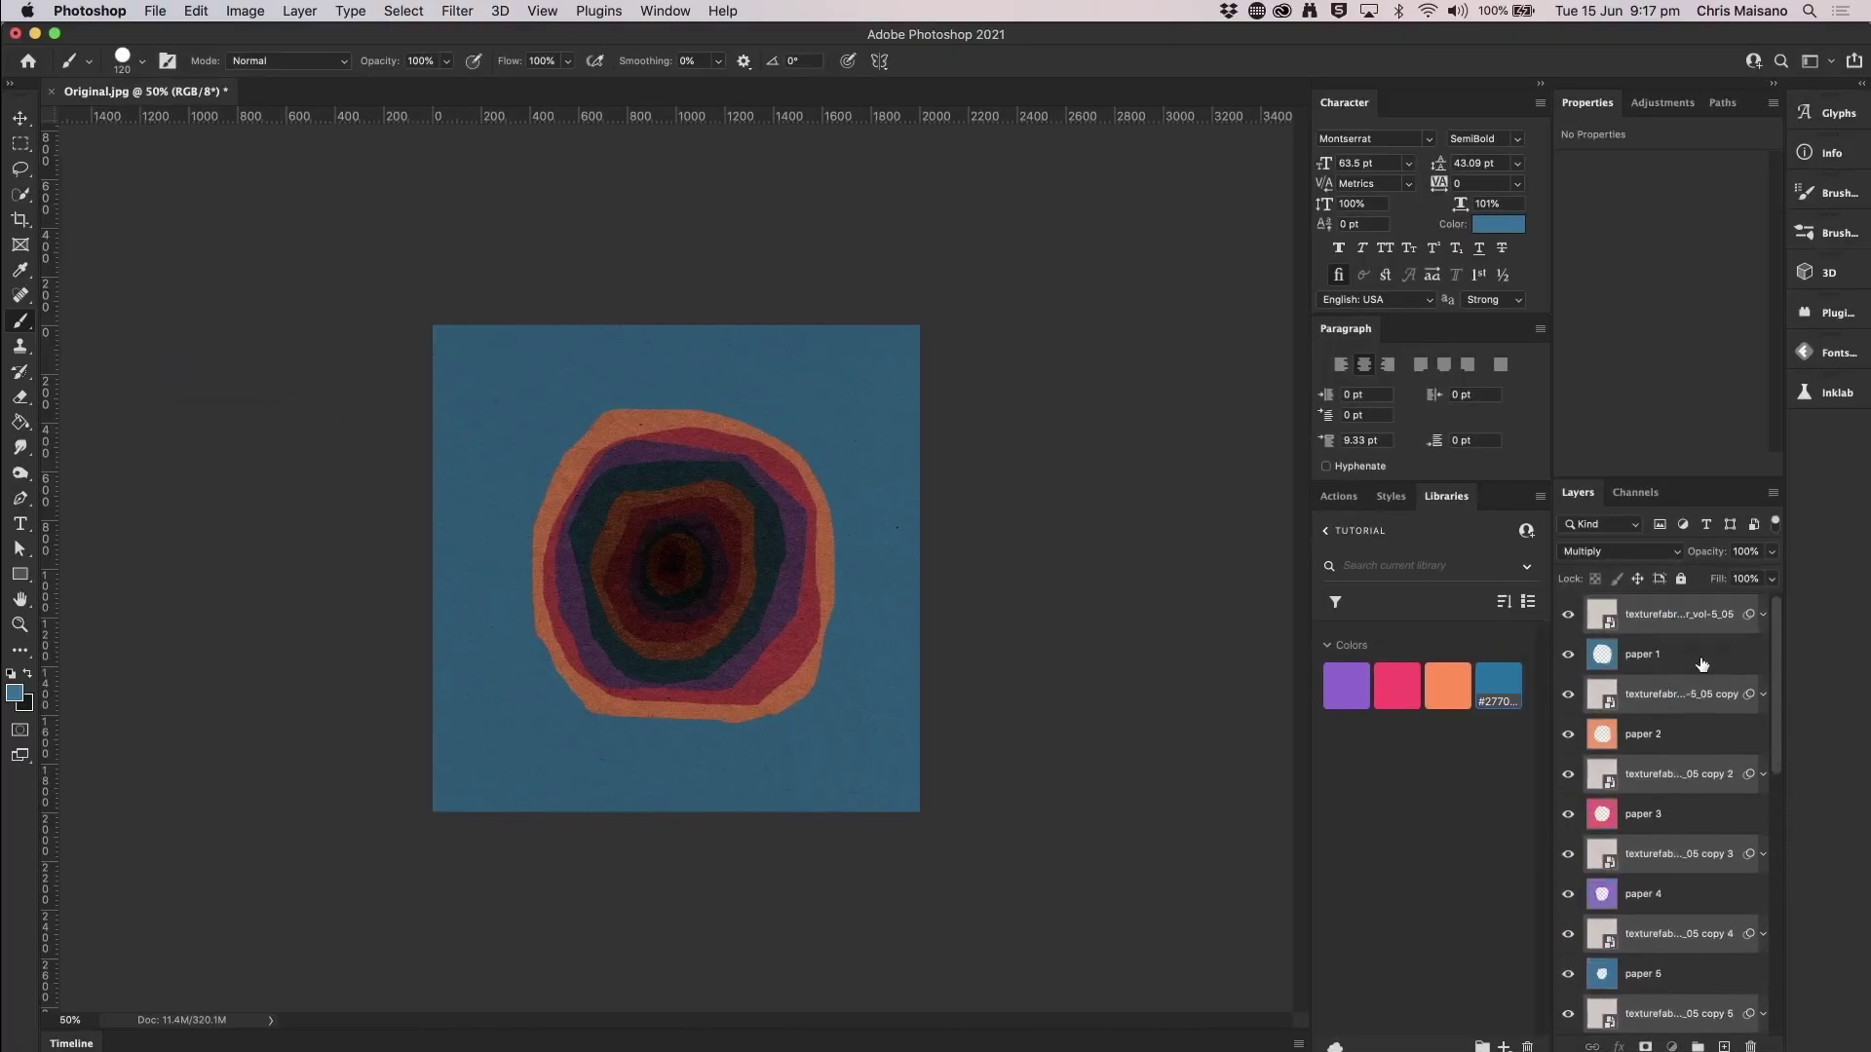
{"action": "left_click", "coordinate": [1701, 663]}
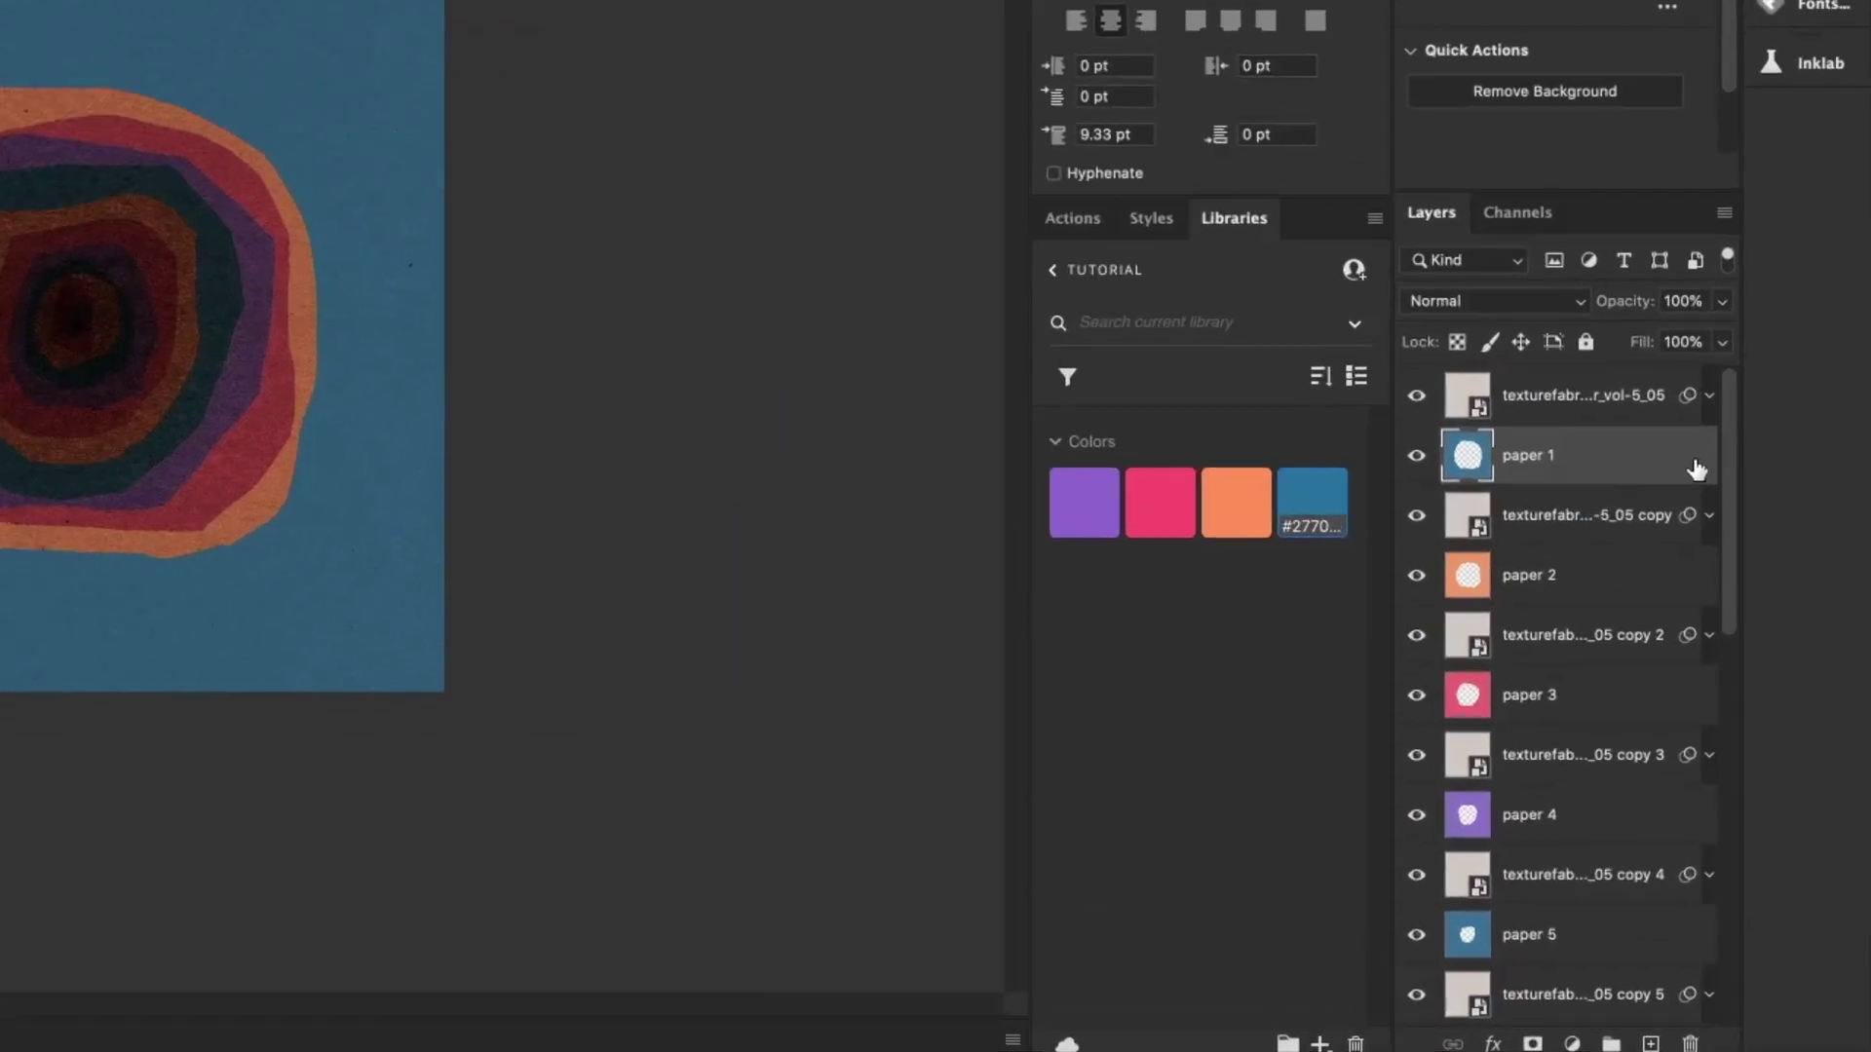
{"action": "double_click", "coordinate": [1692, 454]}
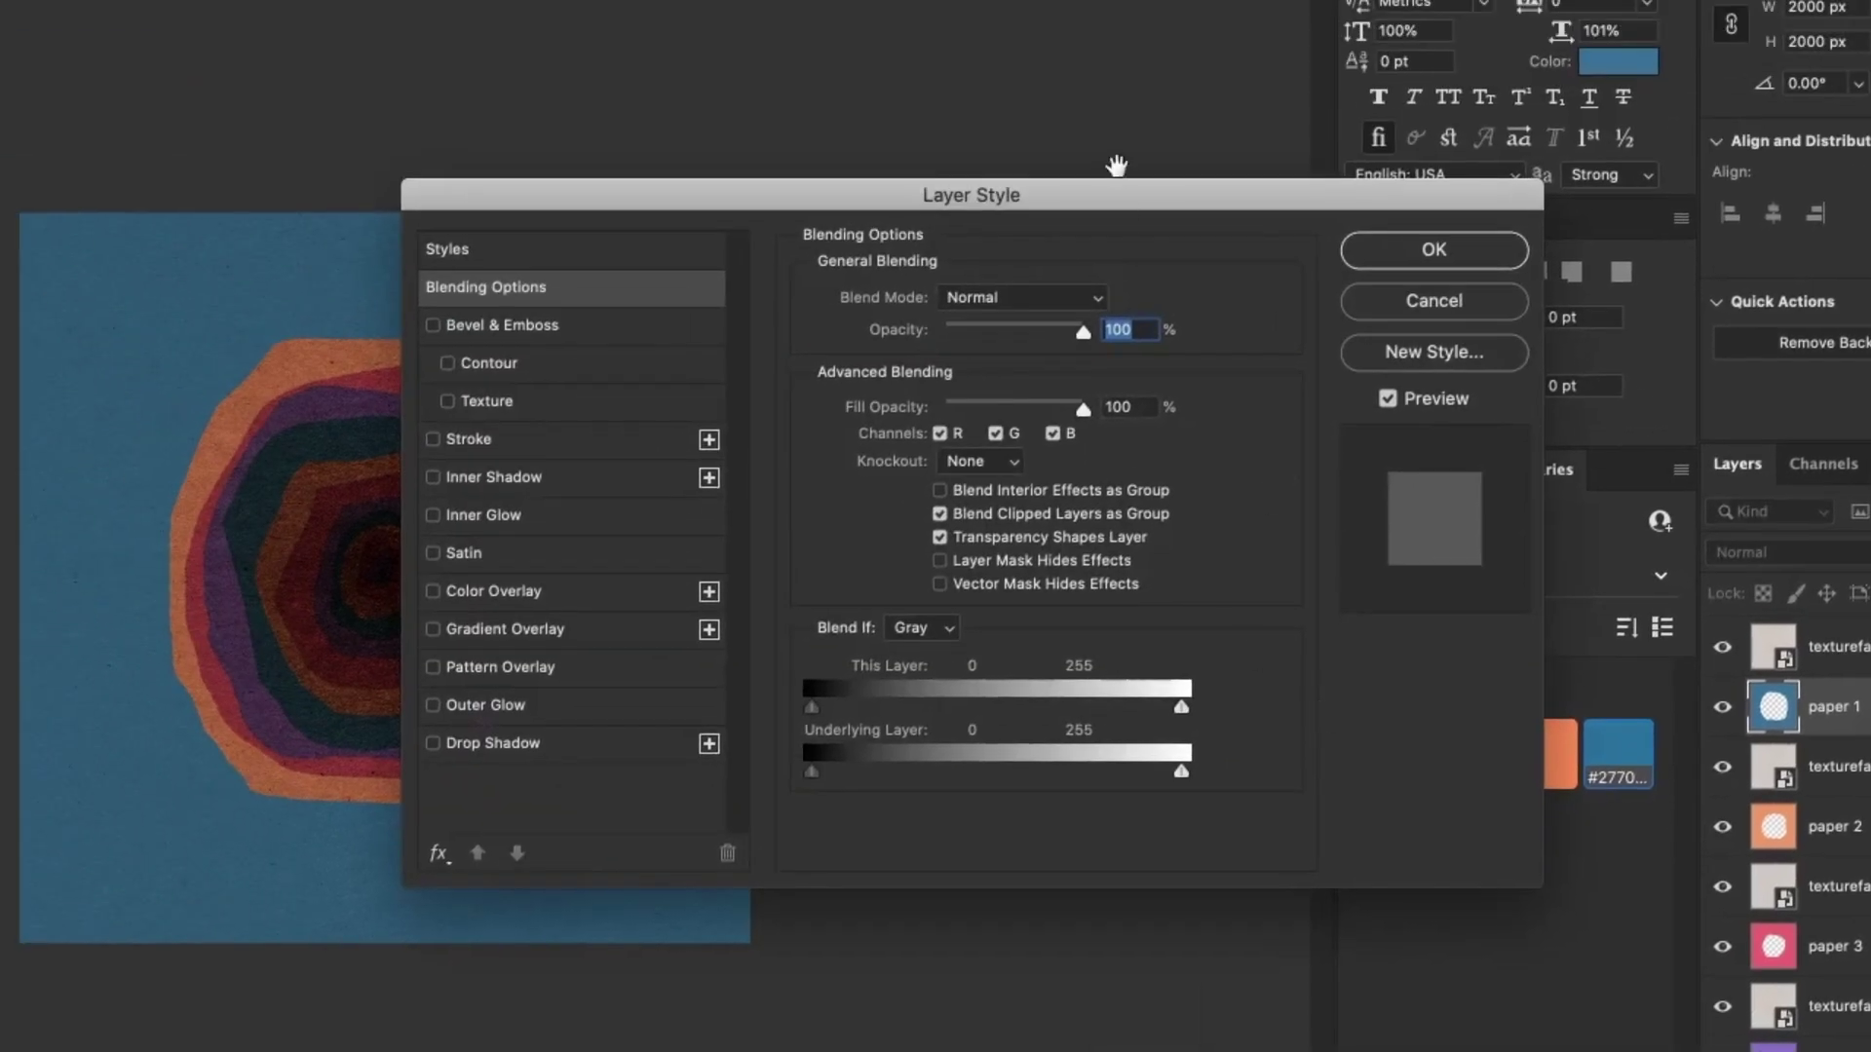
{"action": "left_click_drag", "start_coordinate": [1118, 192], "coordinate": [1363, 268]}
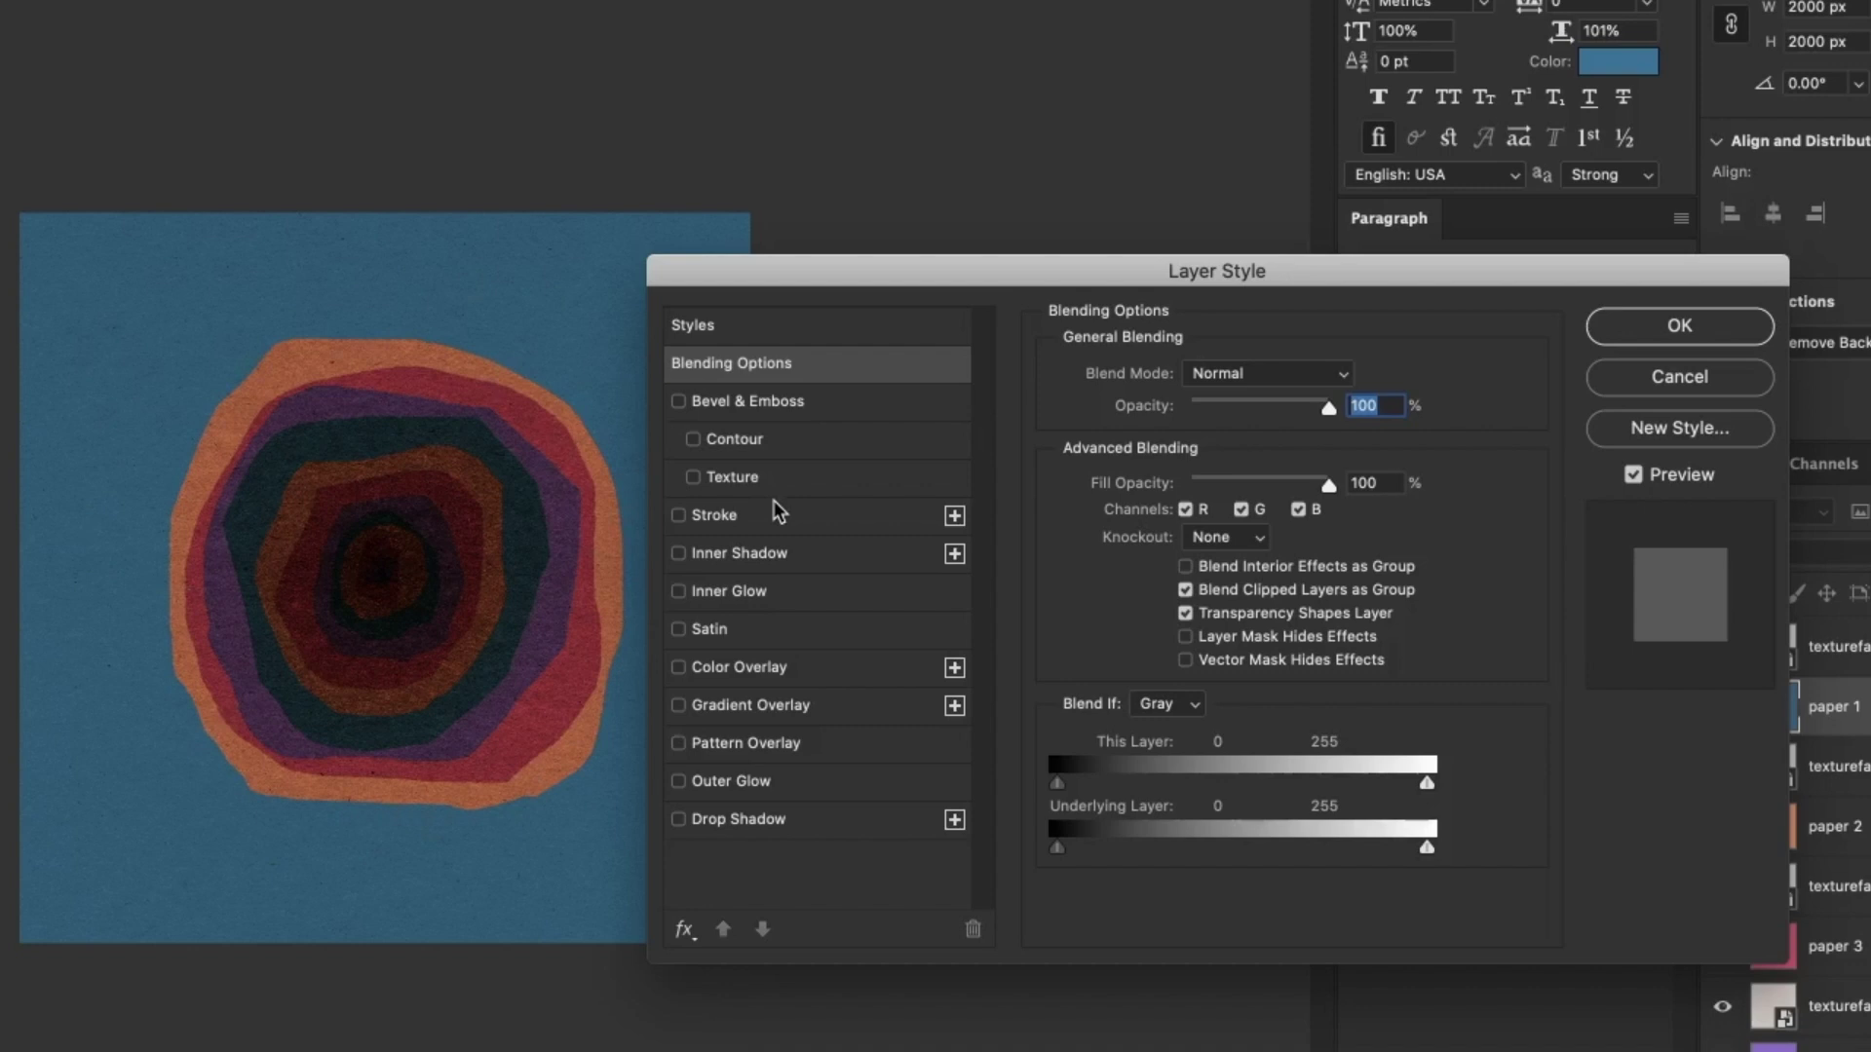
{"action": "left_click", "coordinate": [753, 782]}
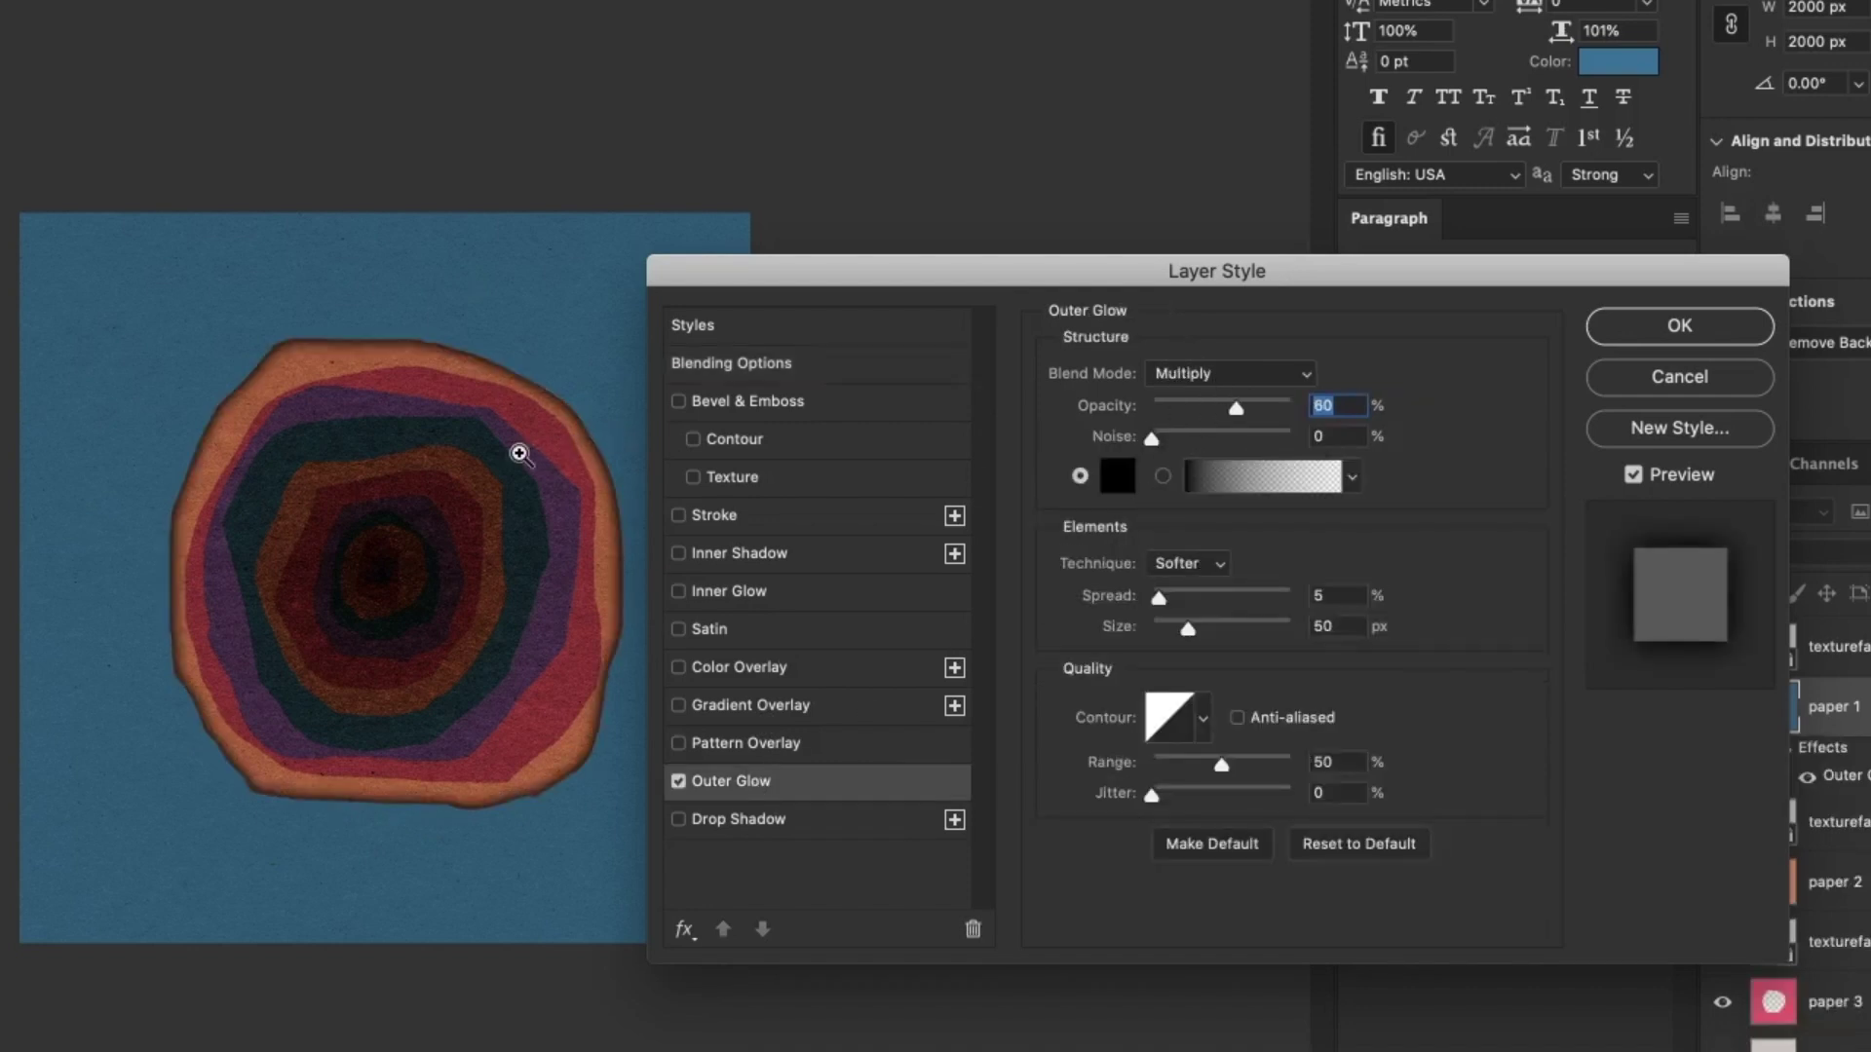
- Set paper 1's outer glow to 30% opacity with the Multiply blend mode and apply the layer style
{"action": "key", "text": "super+plus"}
{"action": "key", "text": "super+plus"}
{"action": "left_click_drag", "start_coordinate": [1236, 407], "coordinate": [1193, 408]}
{"action": "left_click", "coordinate": [1204, 372]}
{"action": "left_click", "coordinate": [1212, 376]}
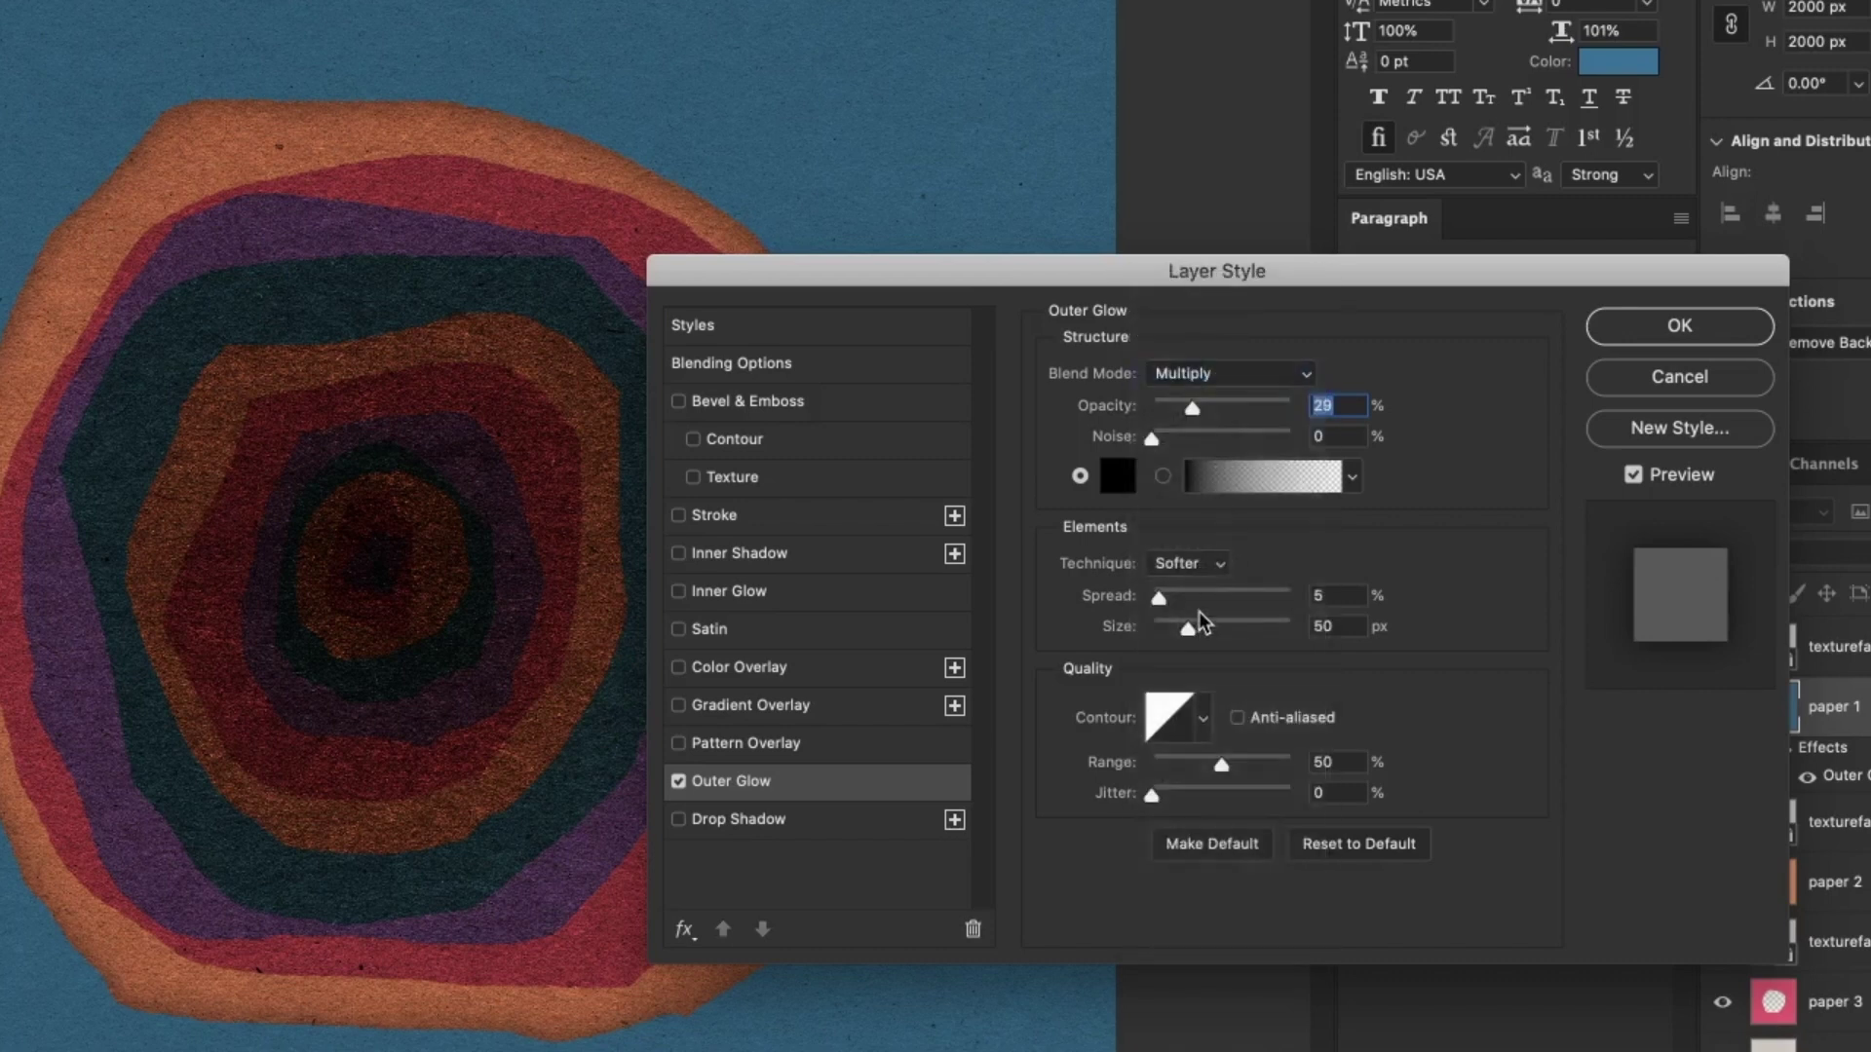
{"action": "type", "text": "30"}
{"action": "left_click_drag", "start_coordinate": [1613, 288], "coordinate": [1337, 265]}
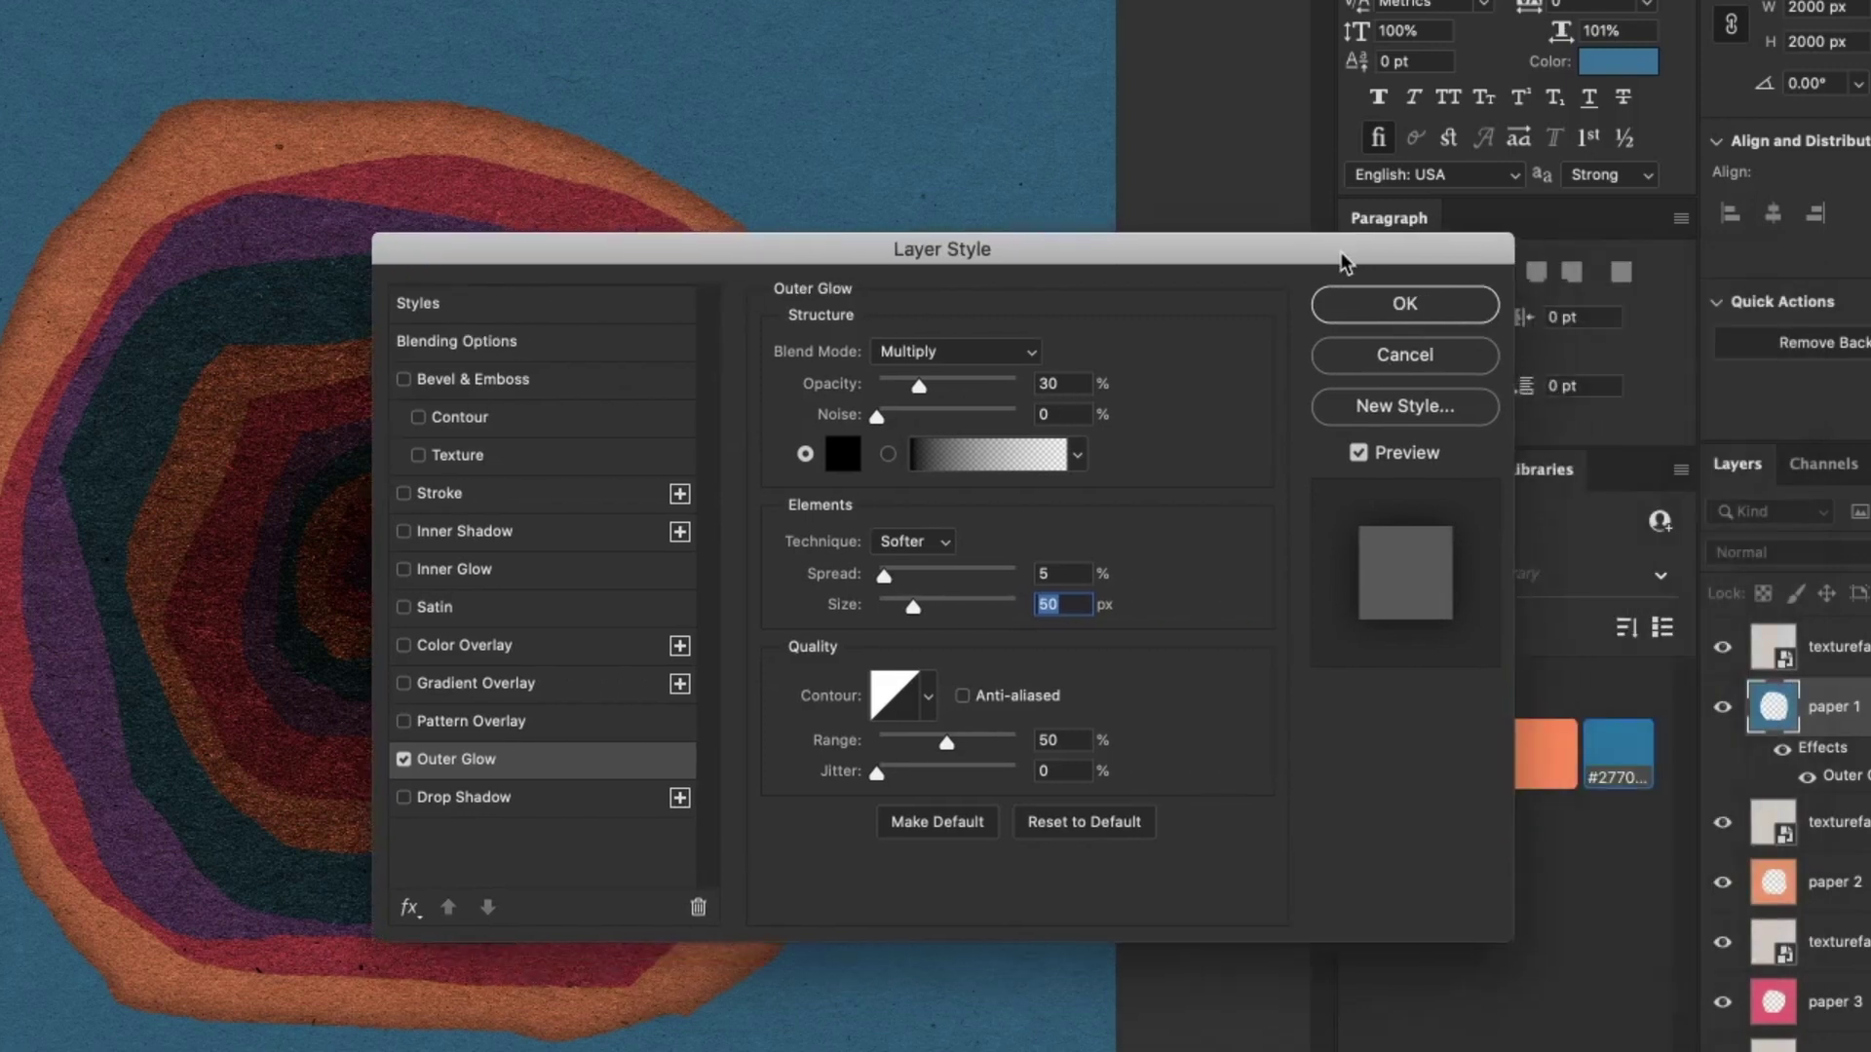
{"action": "left_click", "coordinate": [1421, 305]}
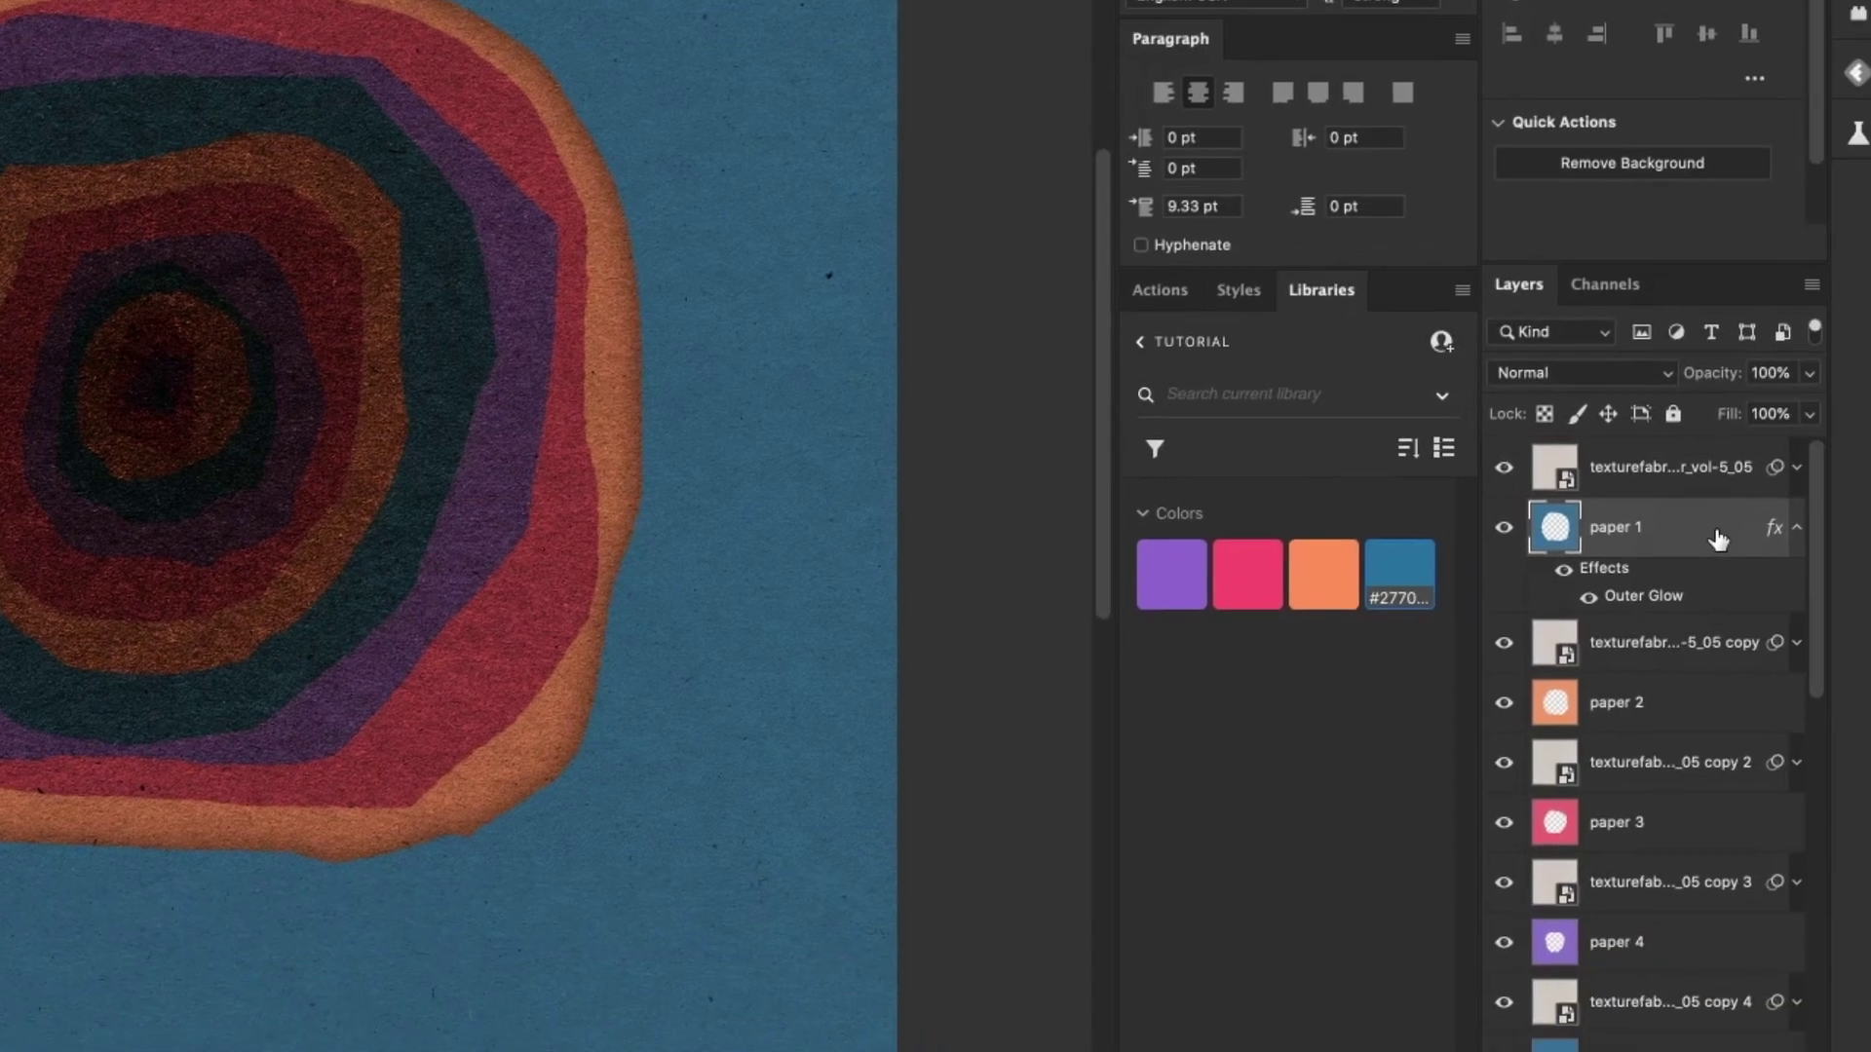
- Copy the layer style of paper 1 and paste it onto all the layers from paper 2 to paper 13
{"action": "right_click", "coordinate": [1718, 536]}
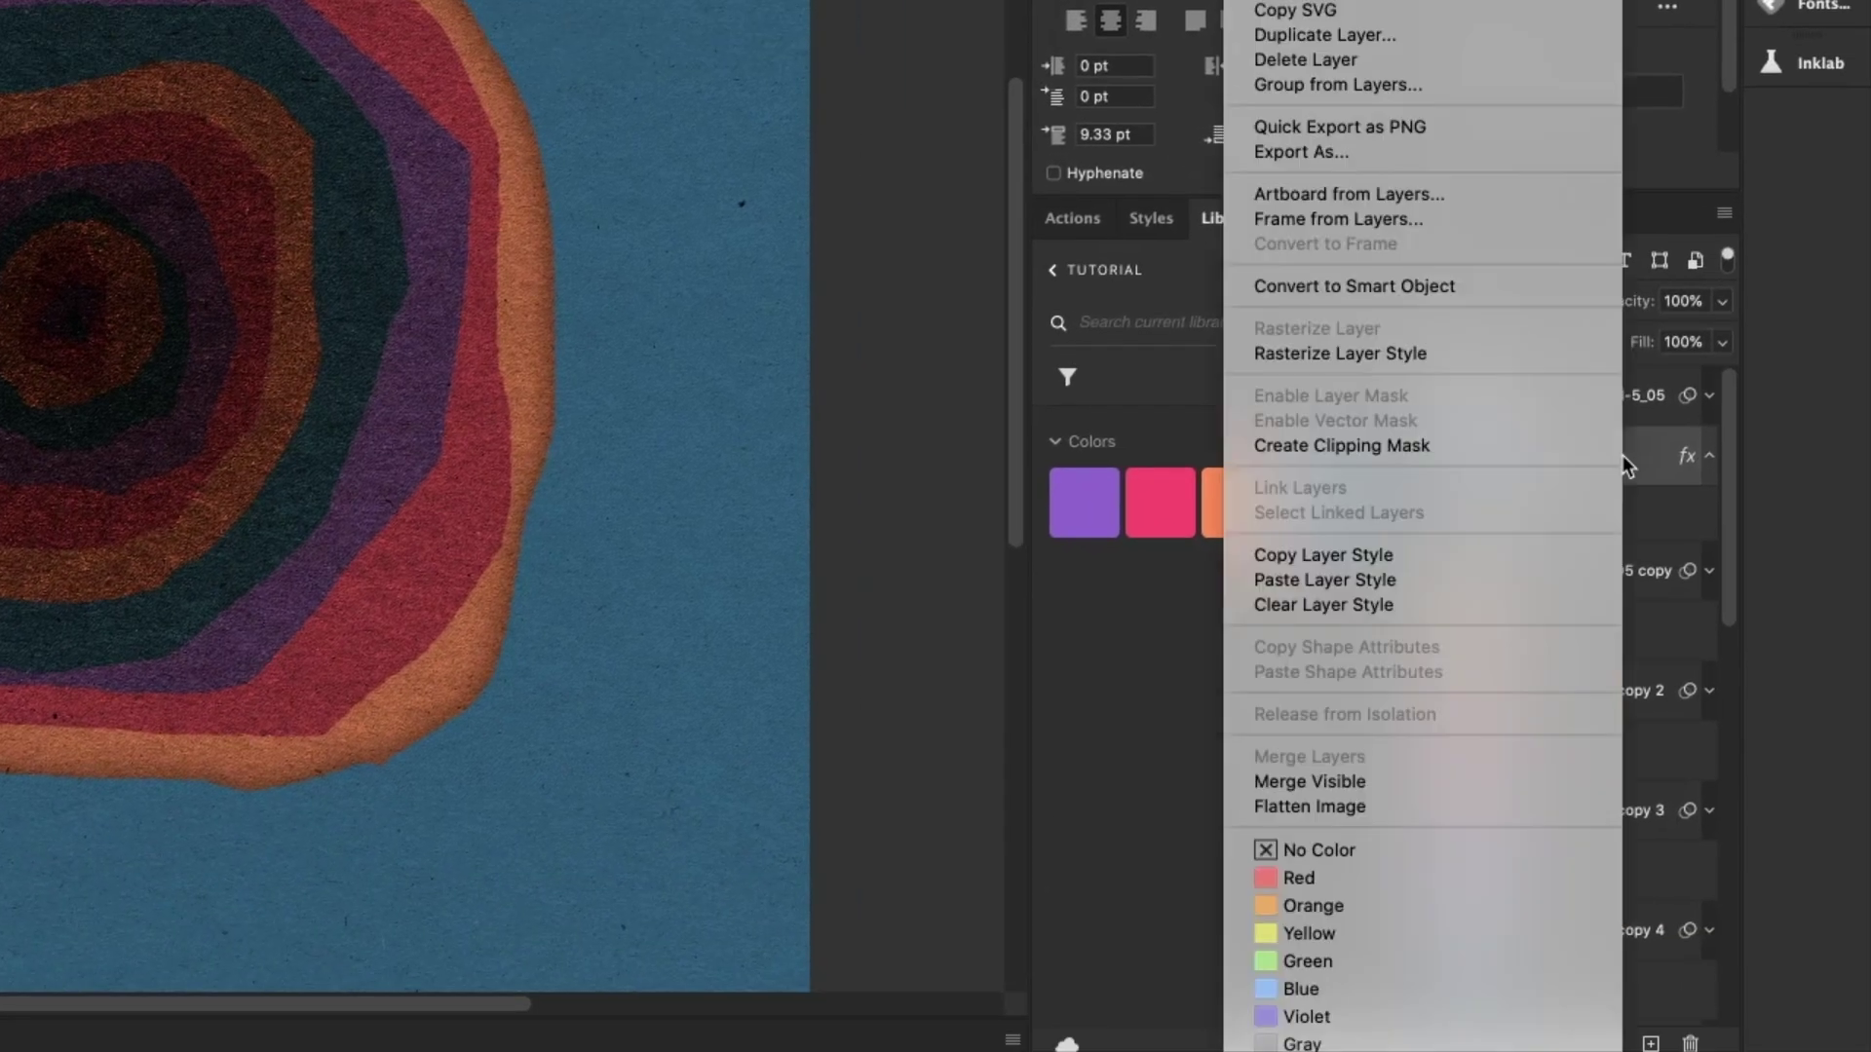
{"action": "left_click", "coordinate": [1499, 560]}
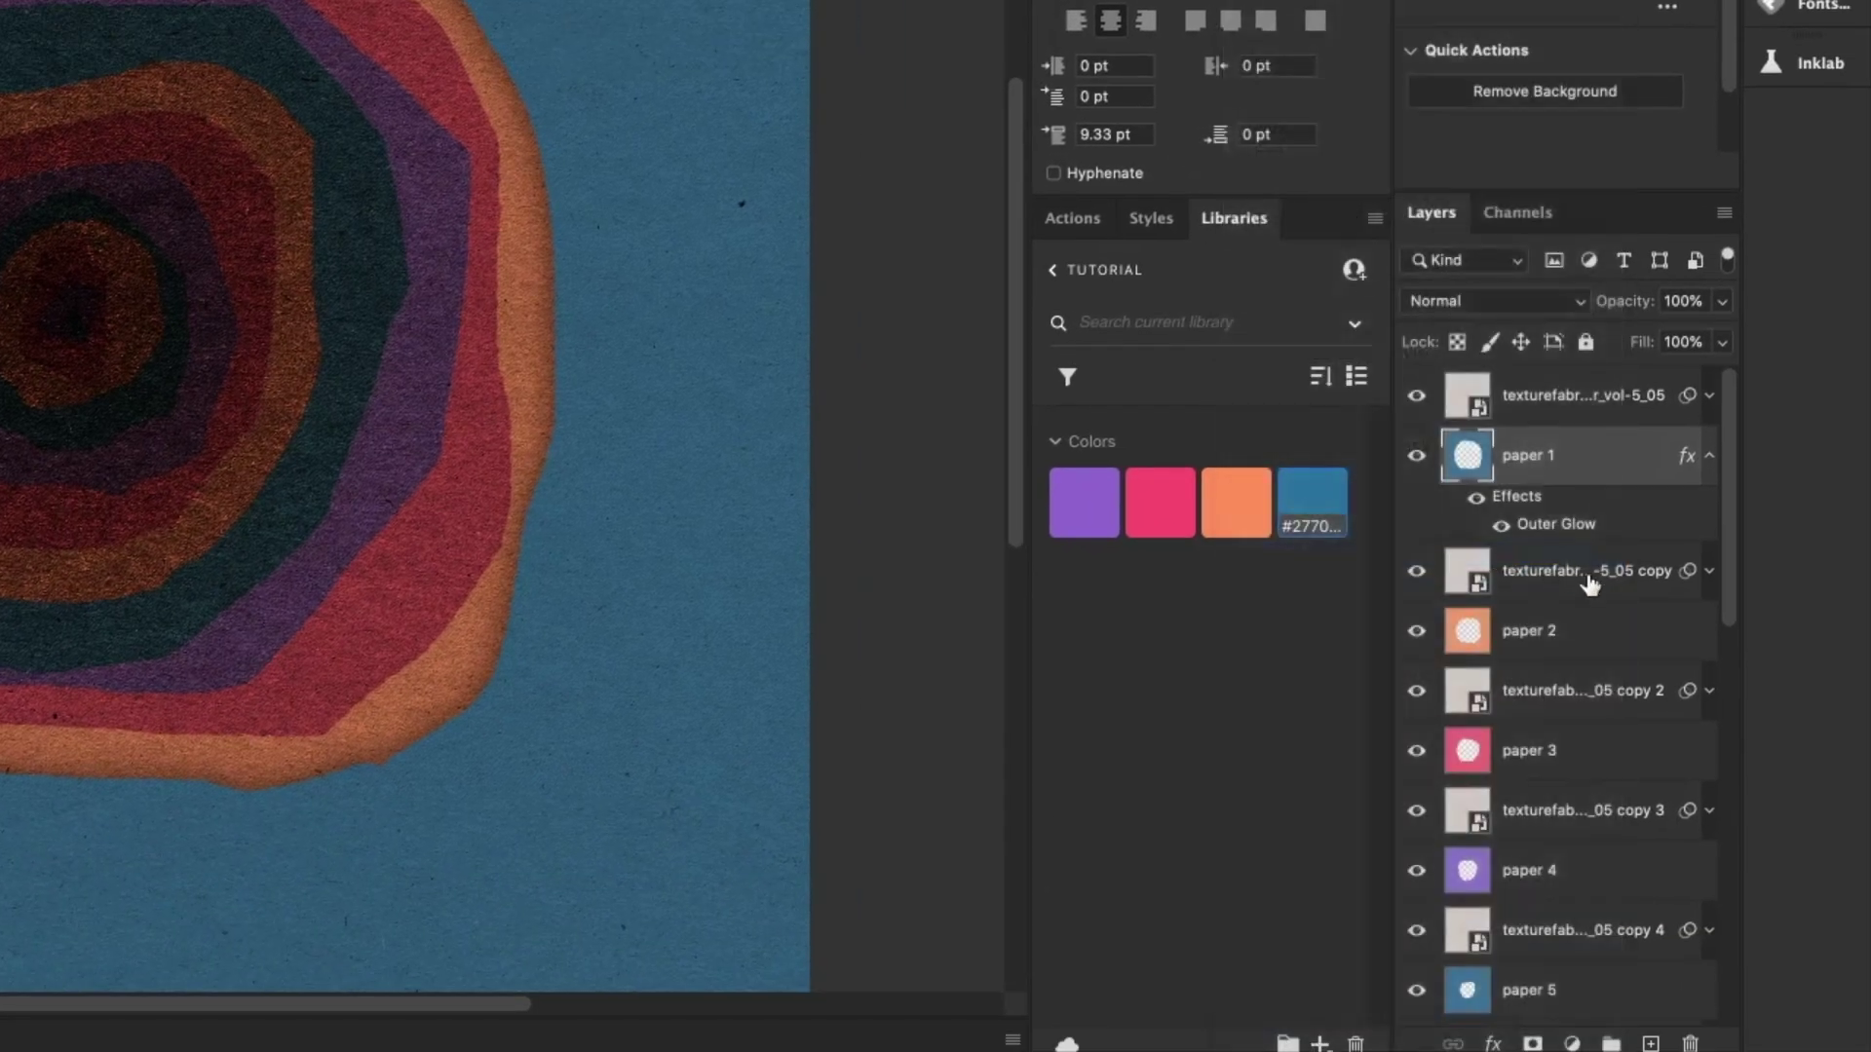
{"action": "left_click", "coordinate": [1593, 636]}
{"action": "left_click", "coordinate": [1588, 765], "text": "super"}
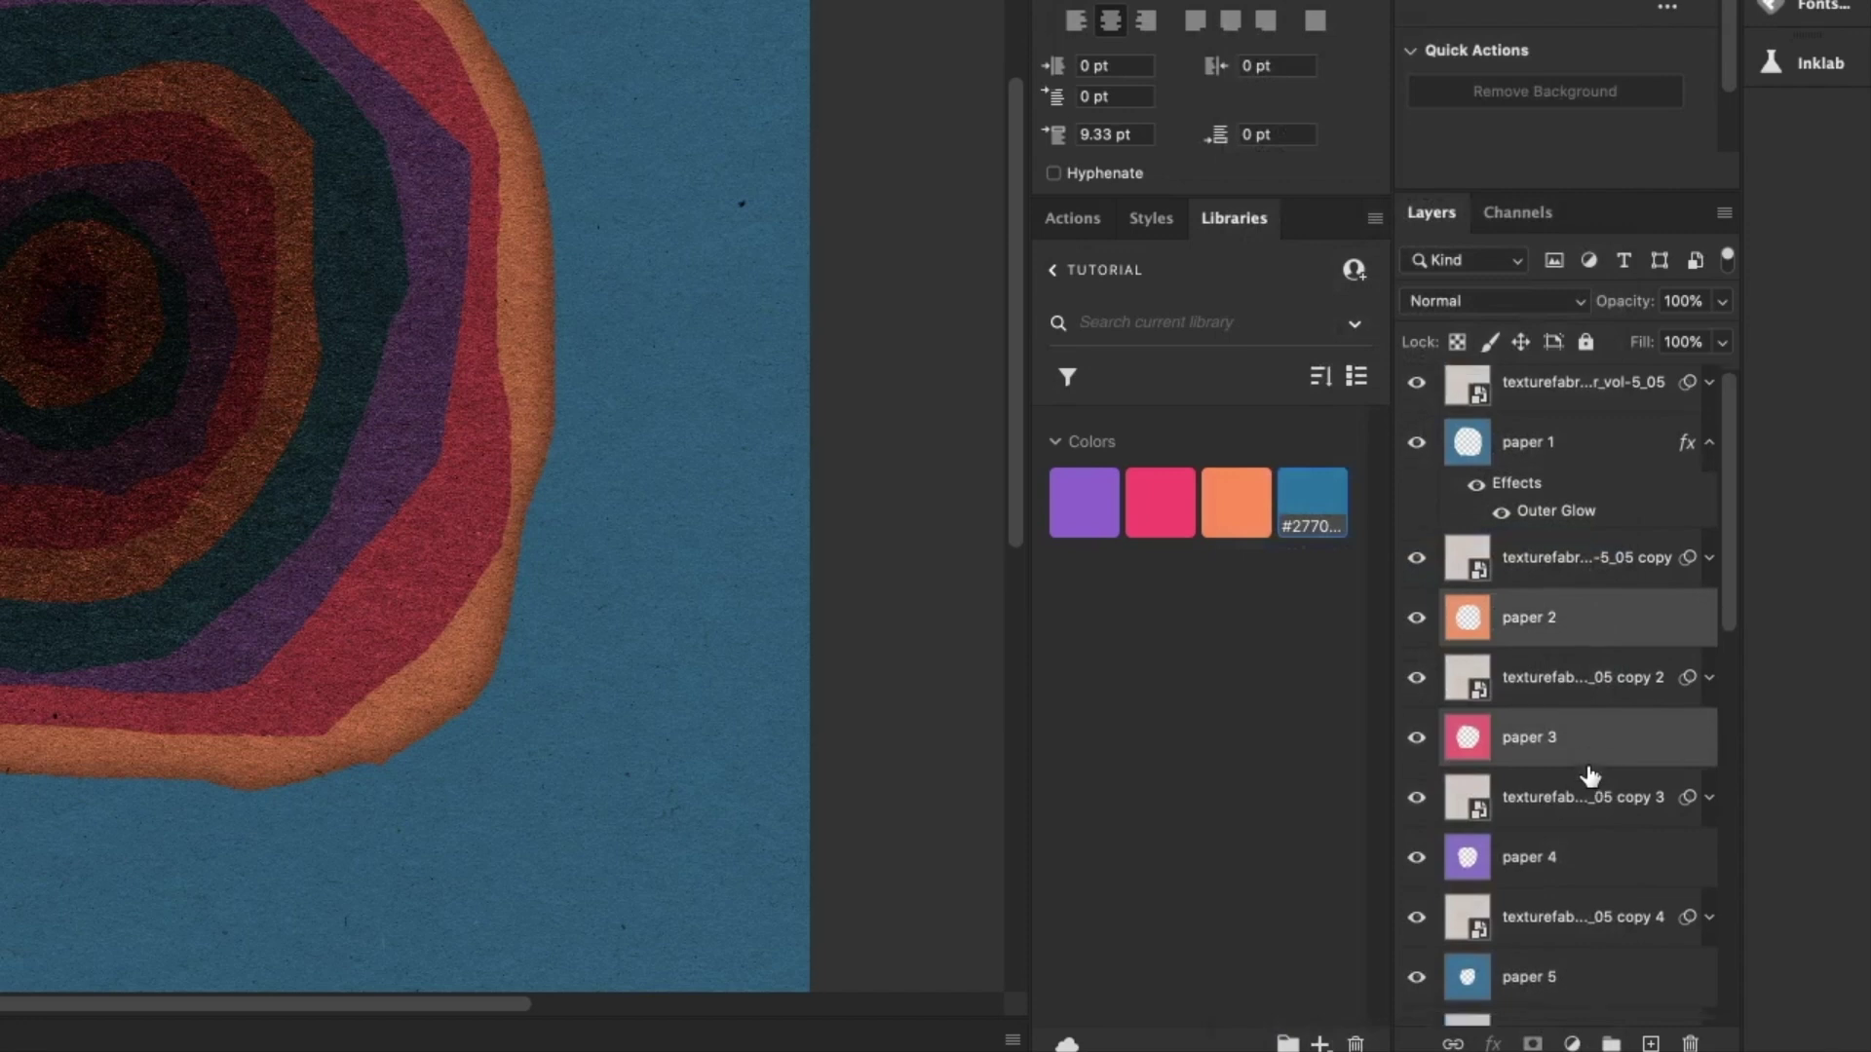
{"action": "scroll", "coordinate": [1598, 740], "scroll_direction": "down", "scroll_amount": 3}
{"action": "left_click", "coordinate": [1603, 706], "text": "super"}
{"action": "left_click", "coordinate": [1583, 836], "text": "super"}
{"action": "scroll", "coordinate": [1586, 835], "scroll_direction": "down", "scroll_amount": 5}
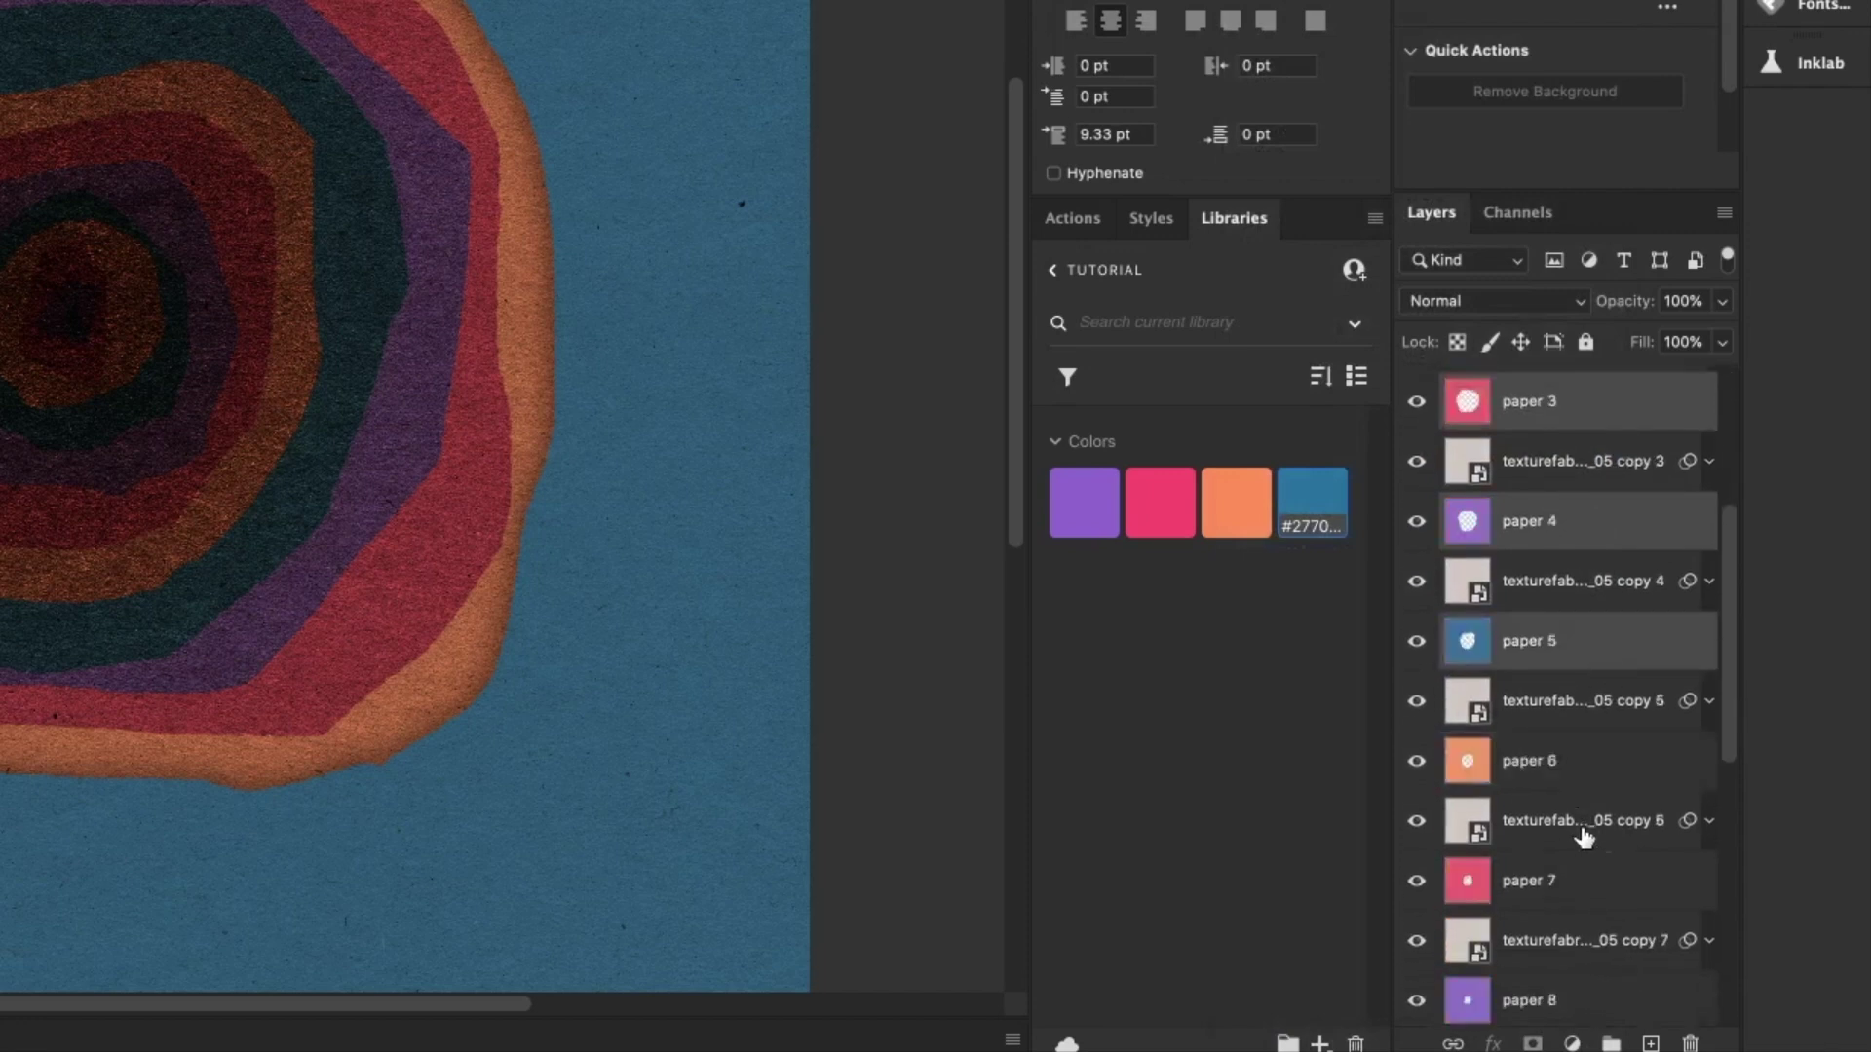
{"action": "left_click", "coordinate": [1586, 612], "text": "super"}
{"action": "left_click", "coordinate": [1586, 744], "text": "super"}
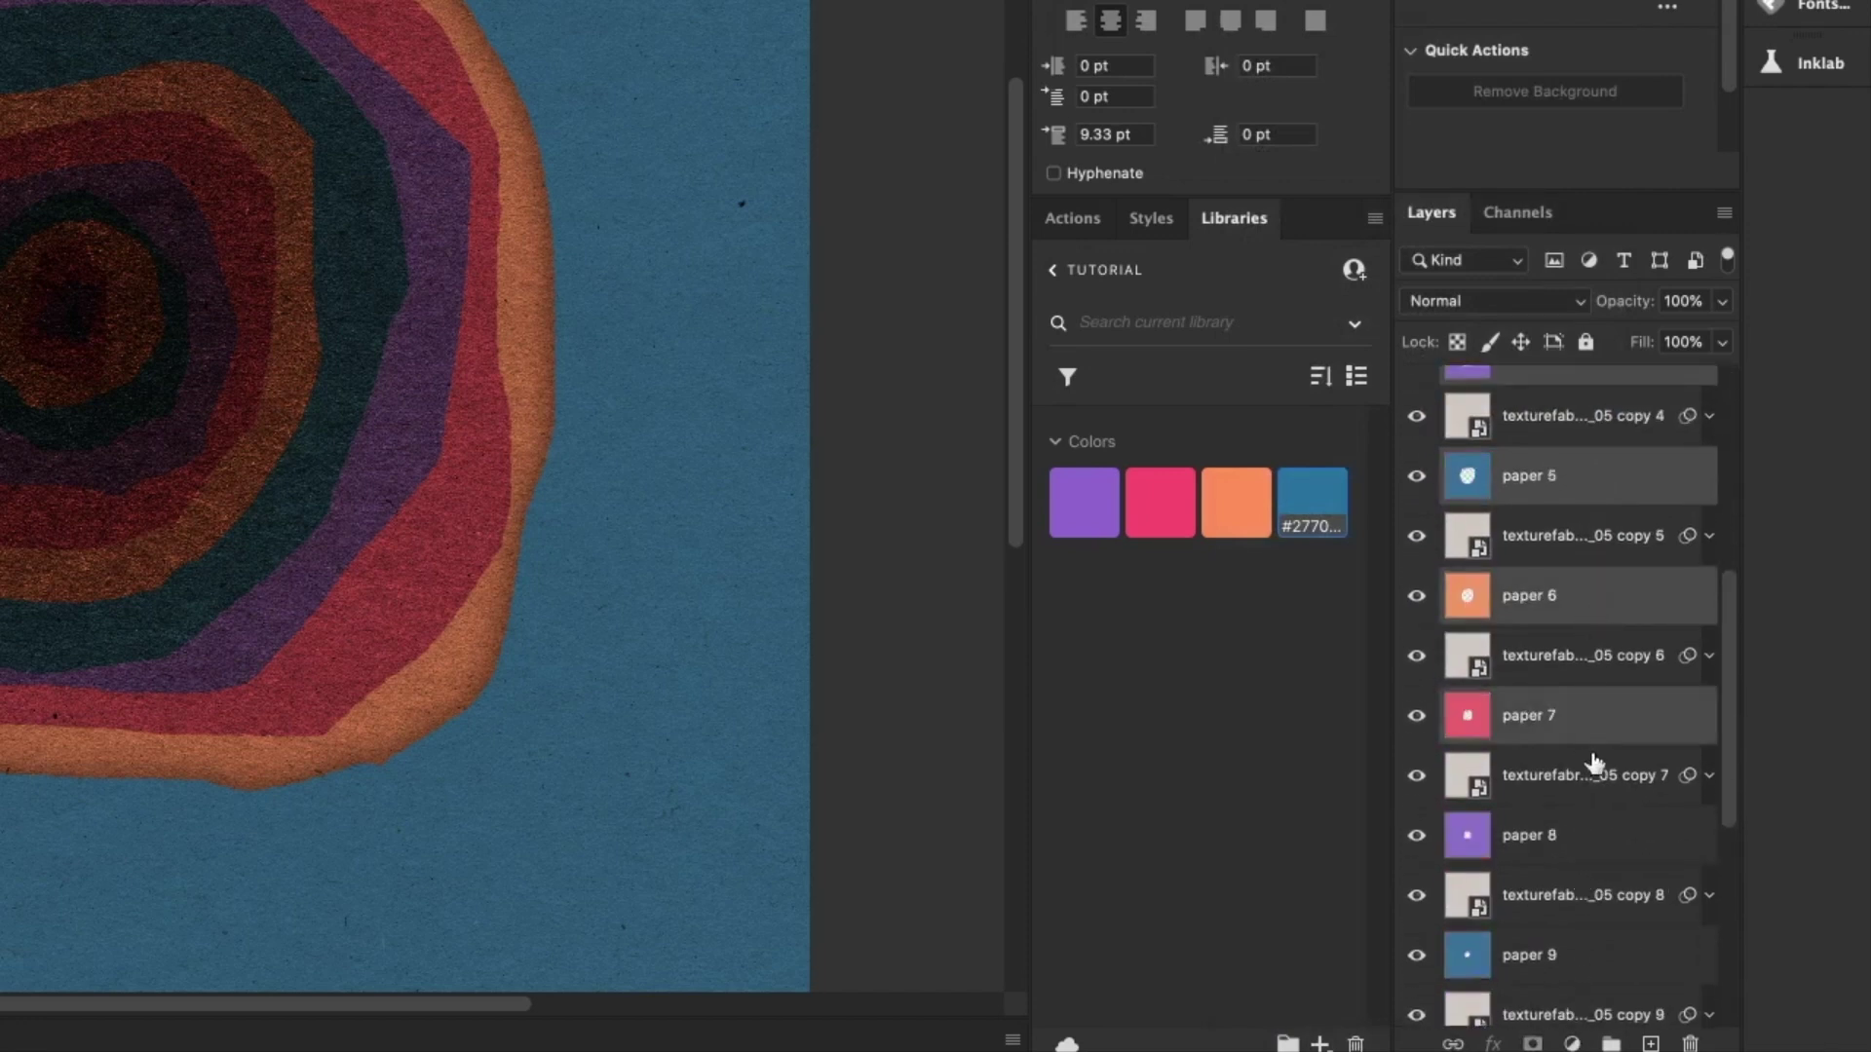
{"action": "left_click", "coordinate": [1587, 844], "text": "super"}
{"action": "left_click", "coordinate": [1579, 952], "text": "super"}
{"action": "scroll", "coordinate": [1574, 956], "scroll_direction": "down", "scroll_amount": 5}
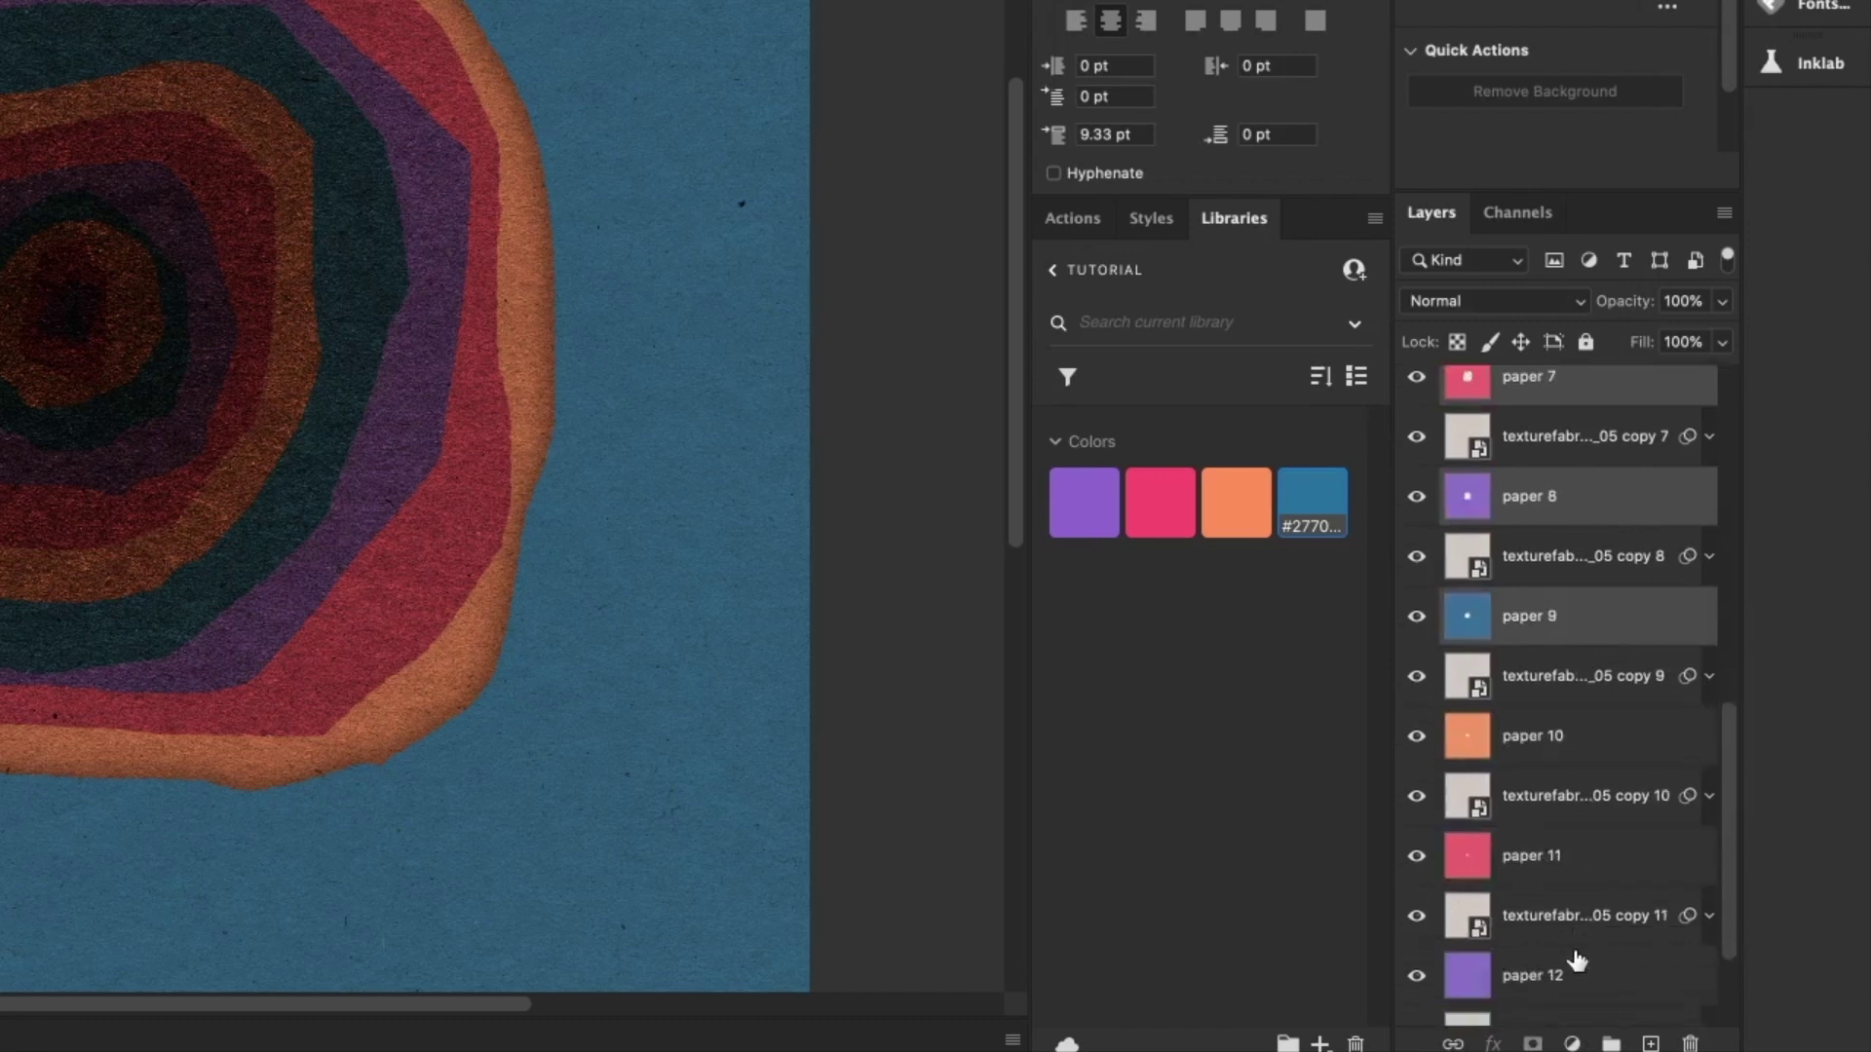
{"action": "left_click", "coordinate": [1586, 765], "text": "super"}
{"action": "left_click", "coordinate": [1585, 877], "text": "super"}
{"action": "scroll", "coordinate": [1586, 877], "scroll_direction": "down", "scroll_amount": 2}
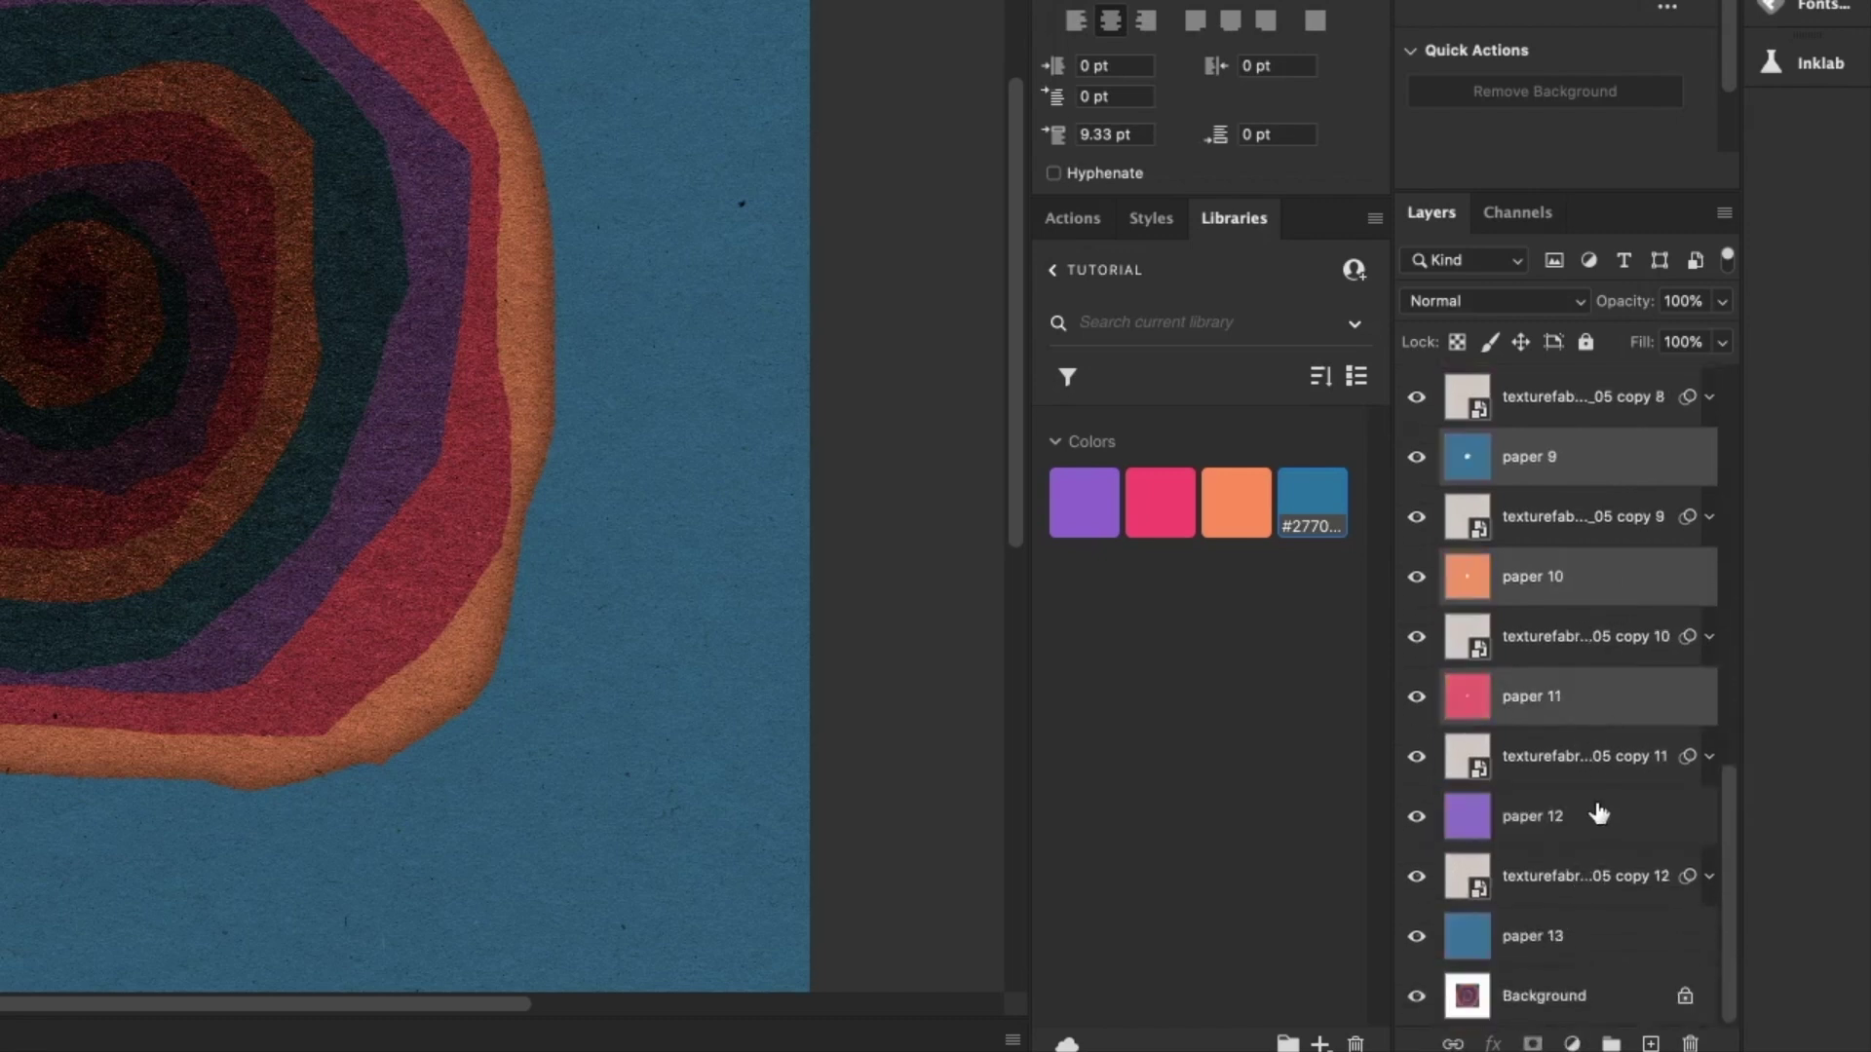
{"action": "left_click", "coordinate": [1595, 838], "text": "super"}
{"action": "left_click", "coordinate": [1587, 938], "text": "super"}
{"action": "right_click", "coordinate": [1587, 950]}
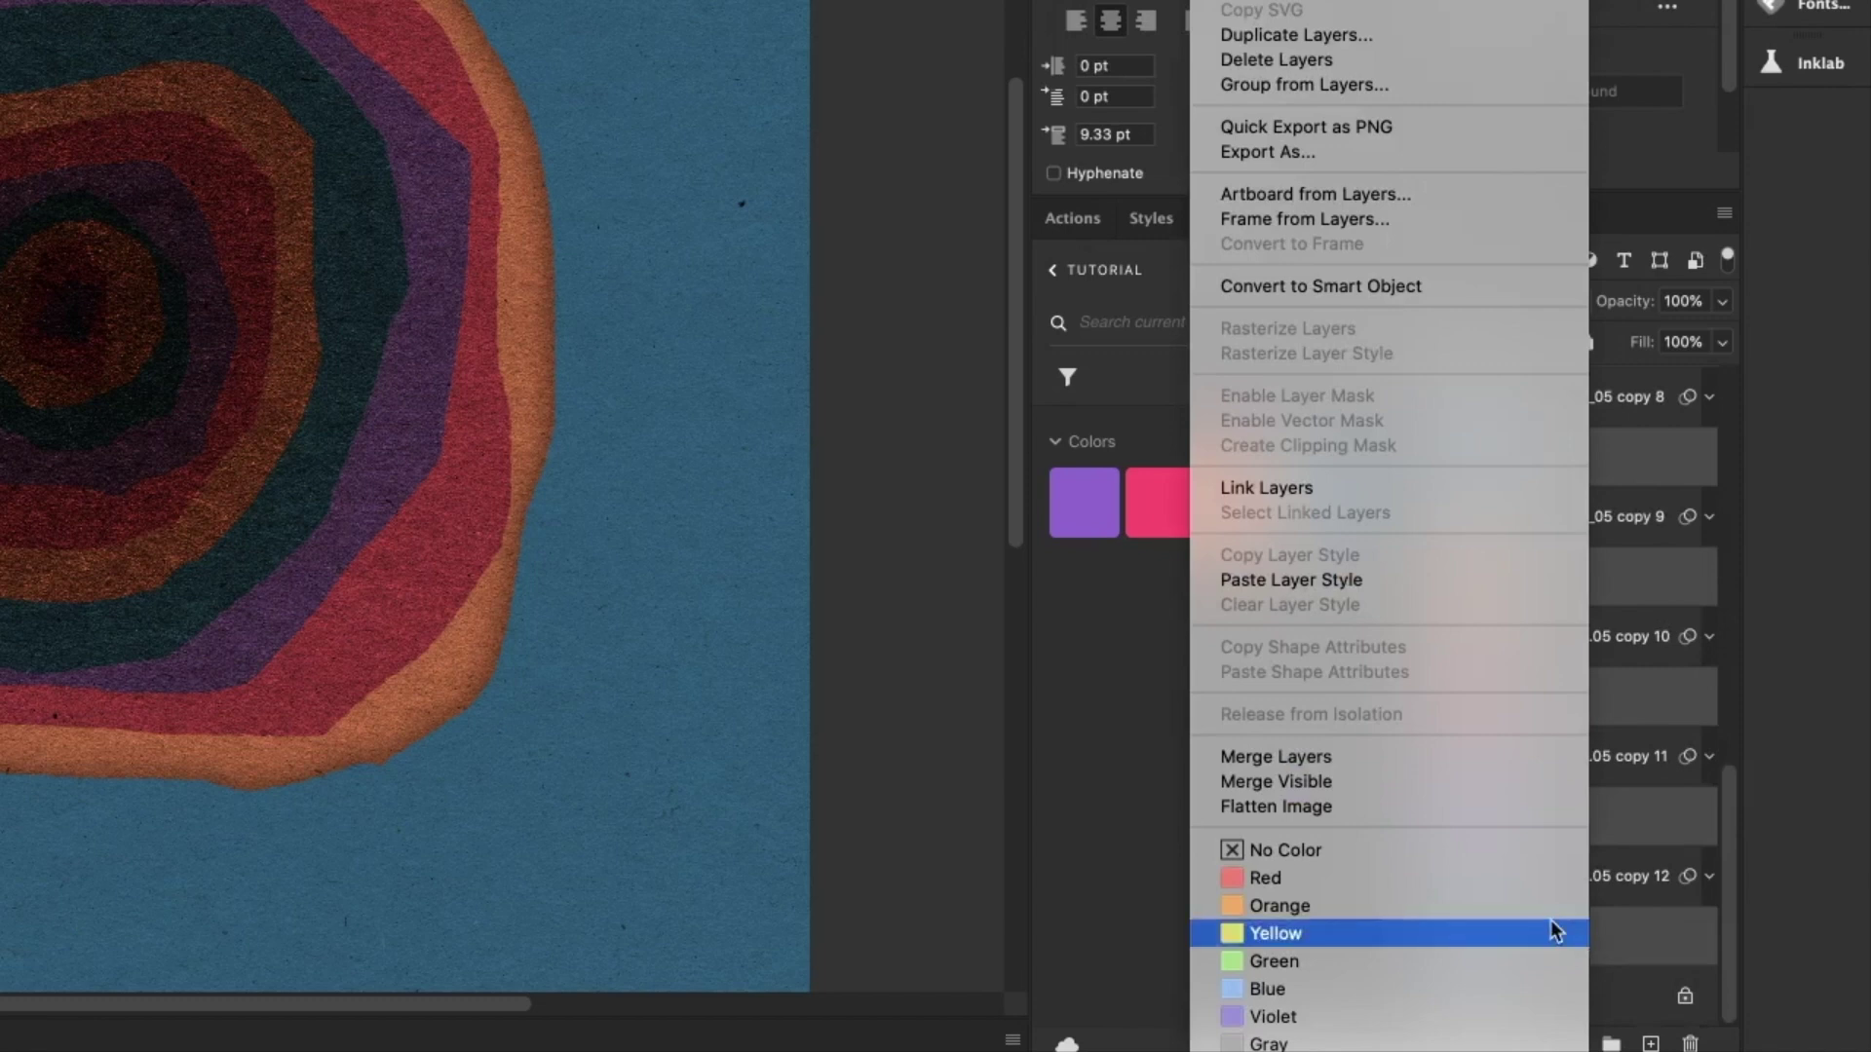
{"action": "left_click", "coordinate": [1489, 581]}
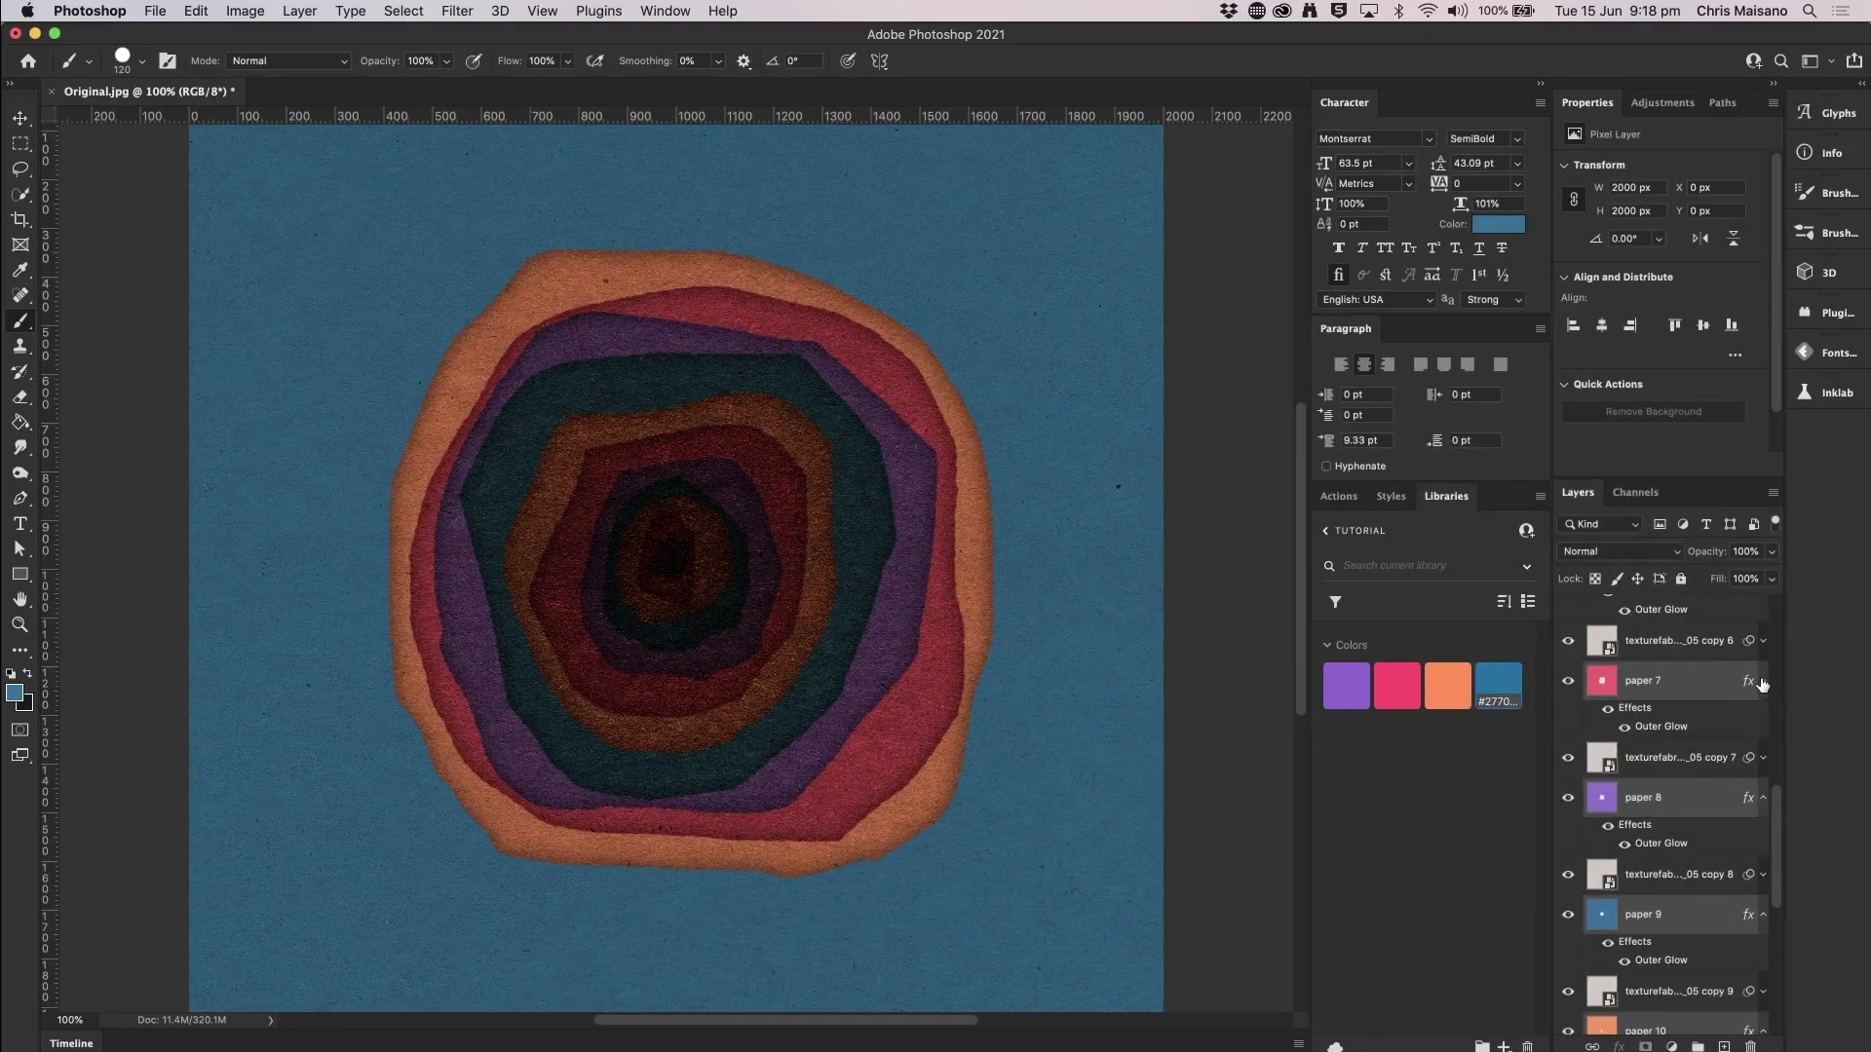
- Collapse the effects lists of all the paper layers in the layer stack
{"action": "left_click", "coordinate": [1764, 687]}
{"action": "left_click", "coordinate": [1763, 725]}
{"action": "scroll", "coordinate": [1763, 726], "scroll_direction": "up", "scroll_amount": 3}
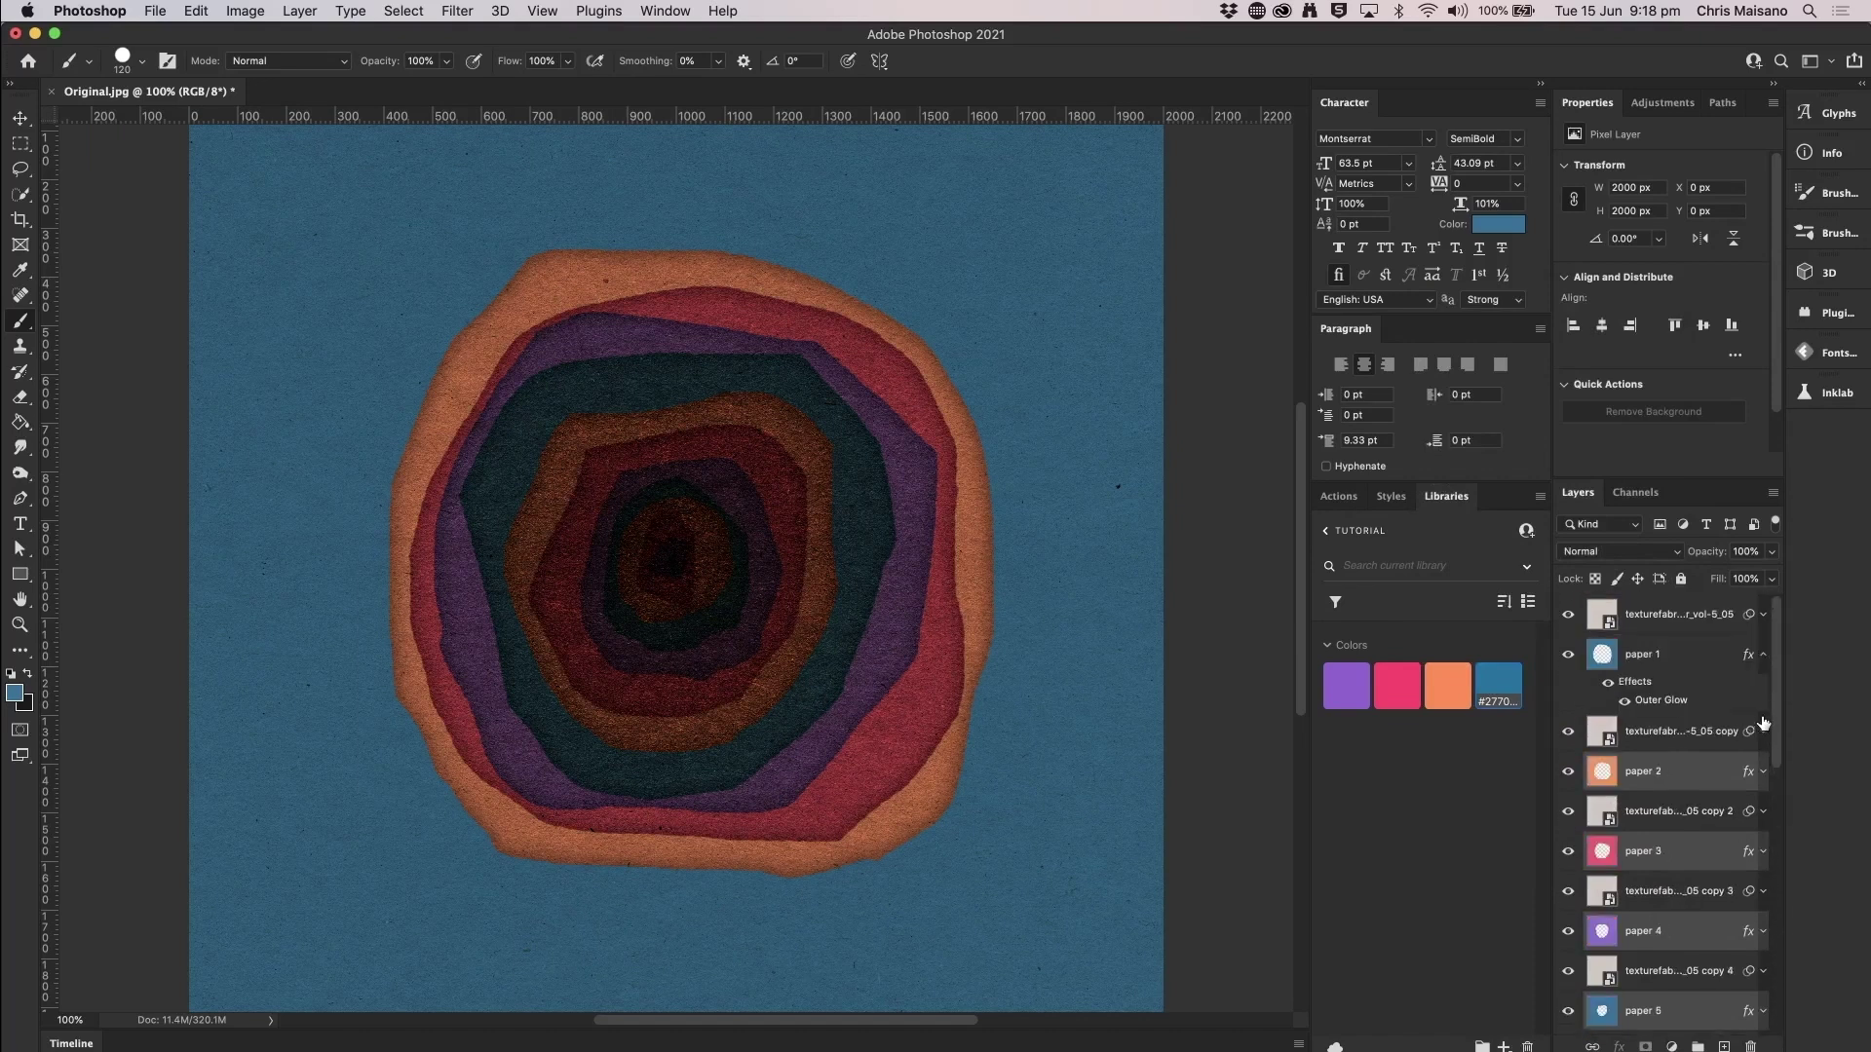
{"action": "left_click", "coordinate": [1764, 654]}
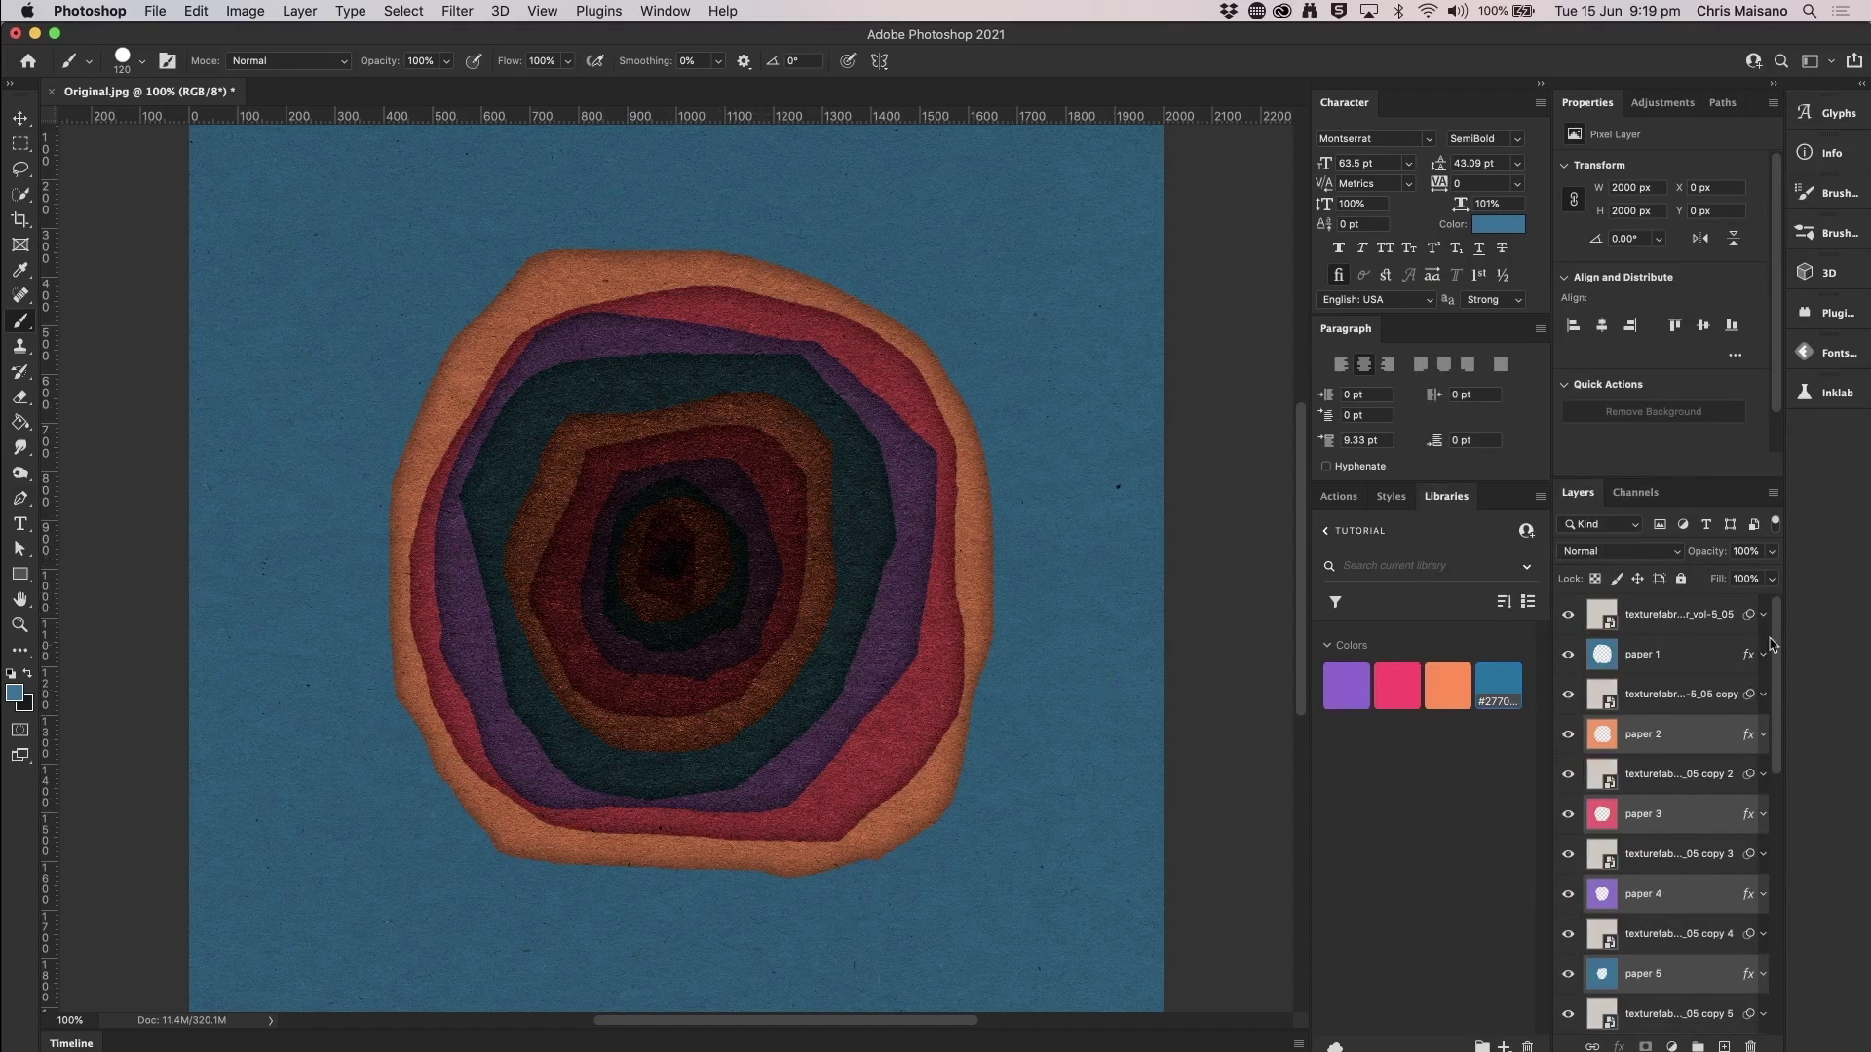
- Clip the two uppermost paper texture layers to the paper 1 and paper 2 layers with clipping masks
{"action": "left_click", "coordinate": [1727, 622]}
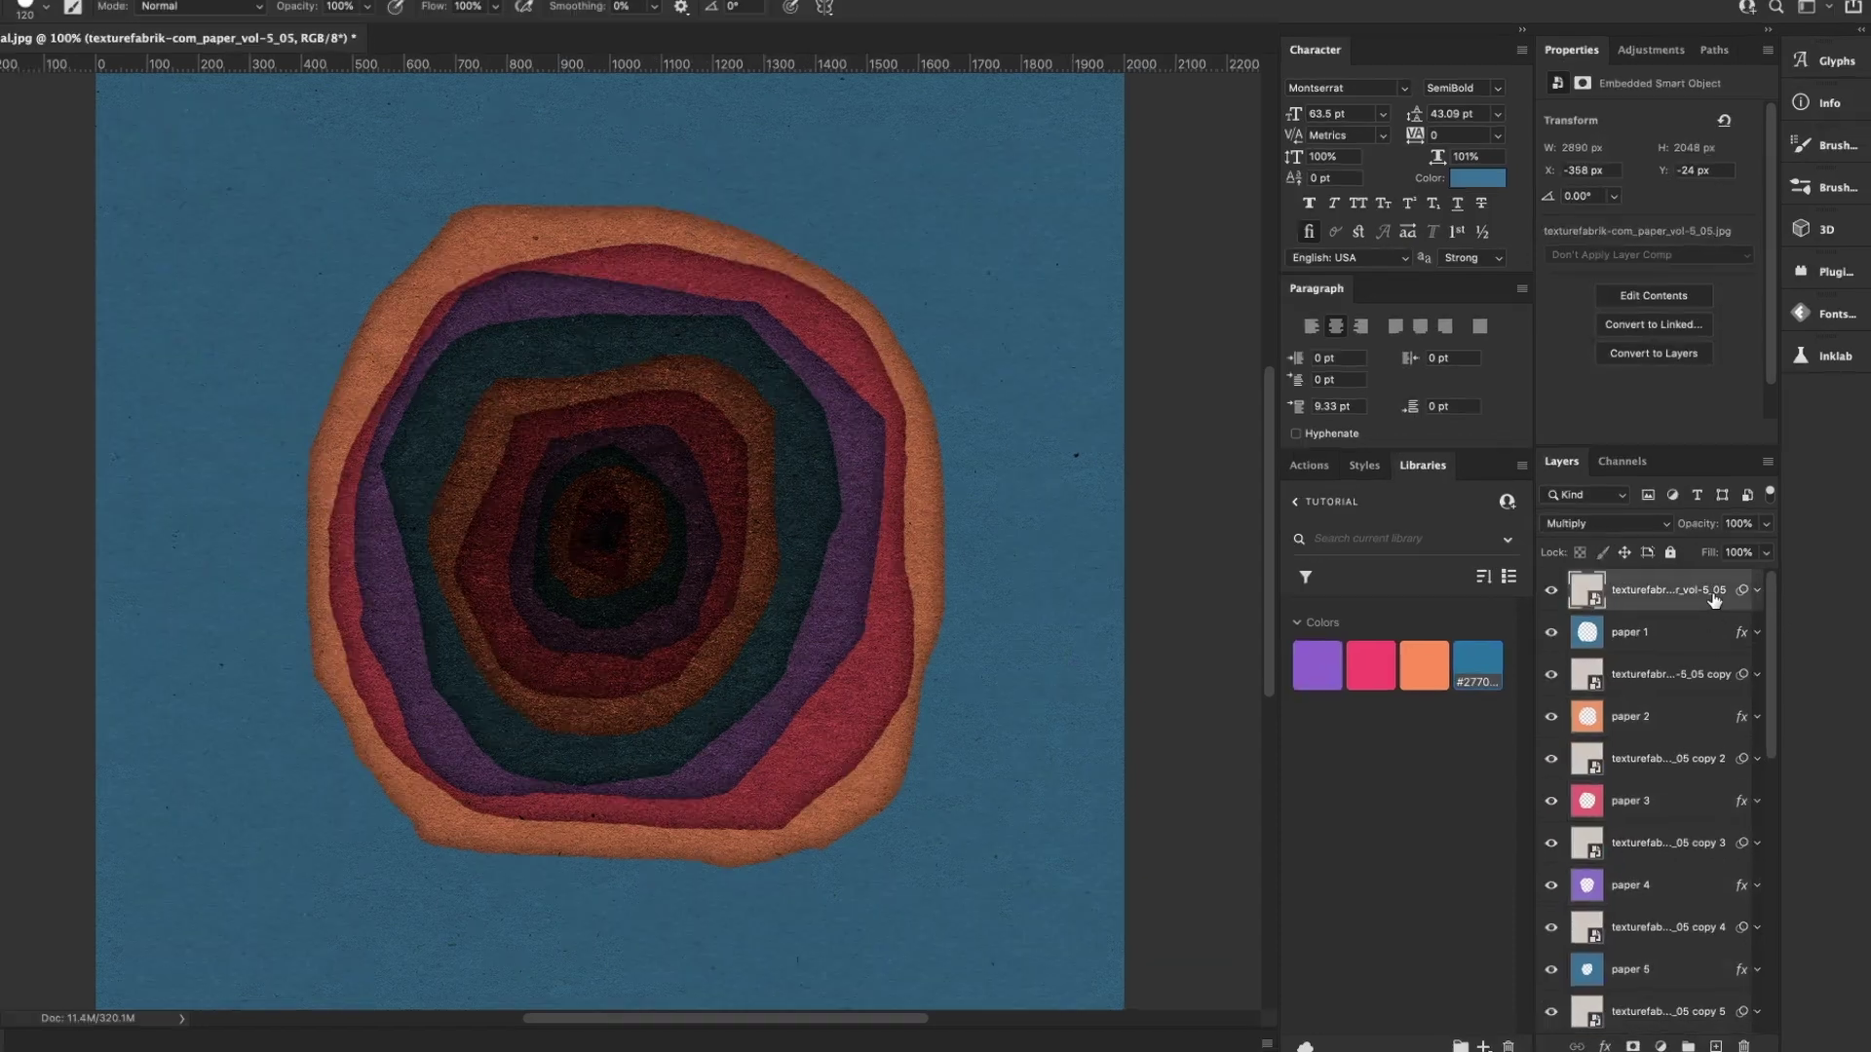
{"action": "right_click", "coordinate": [1722, 617]}
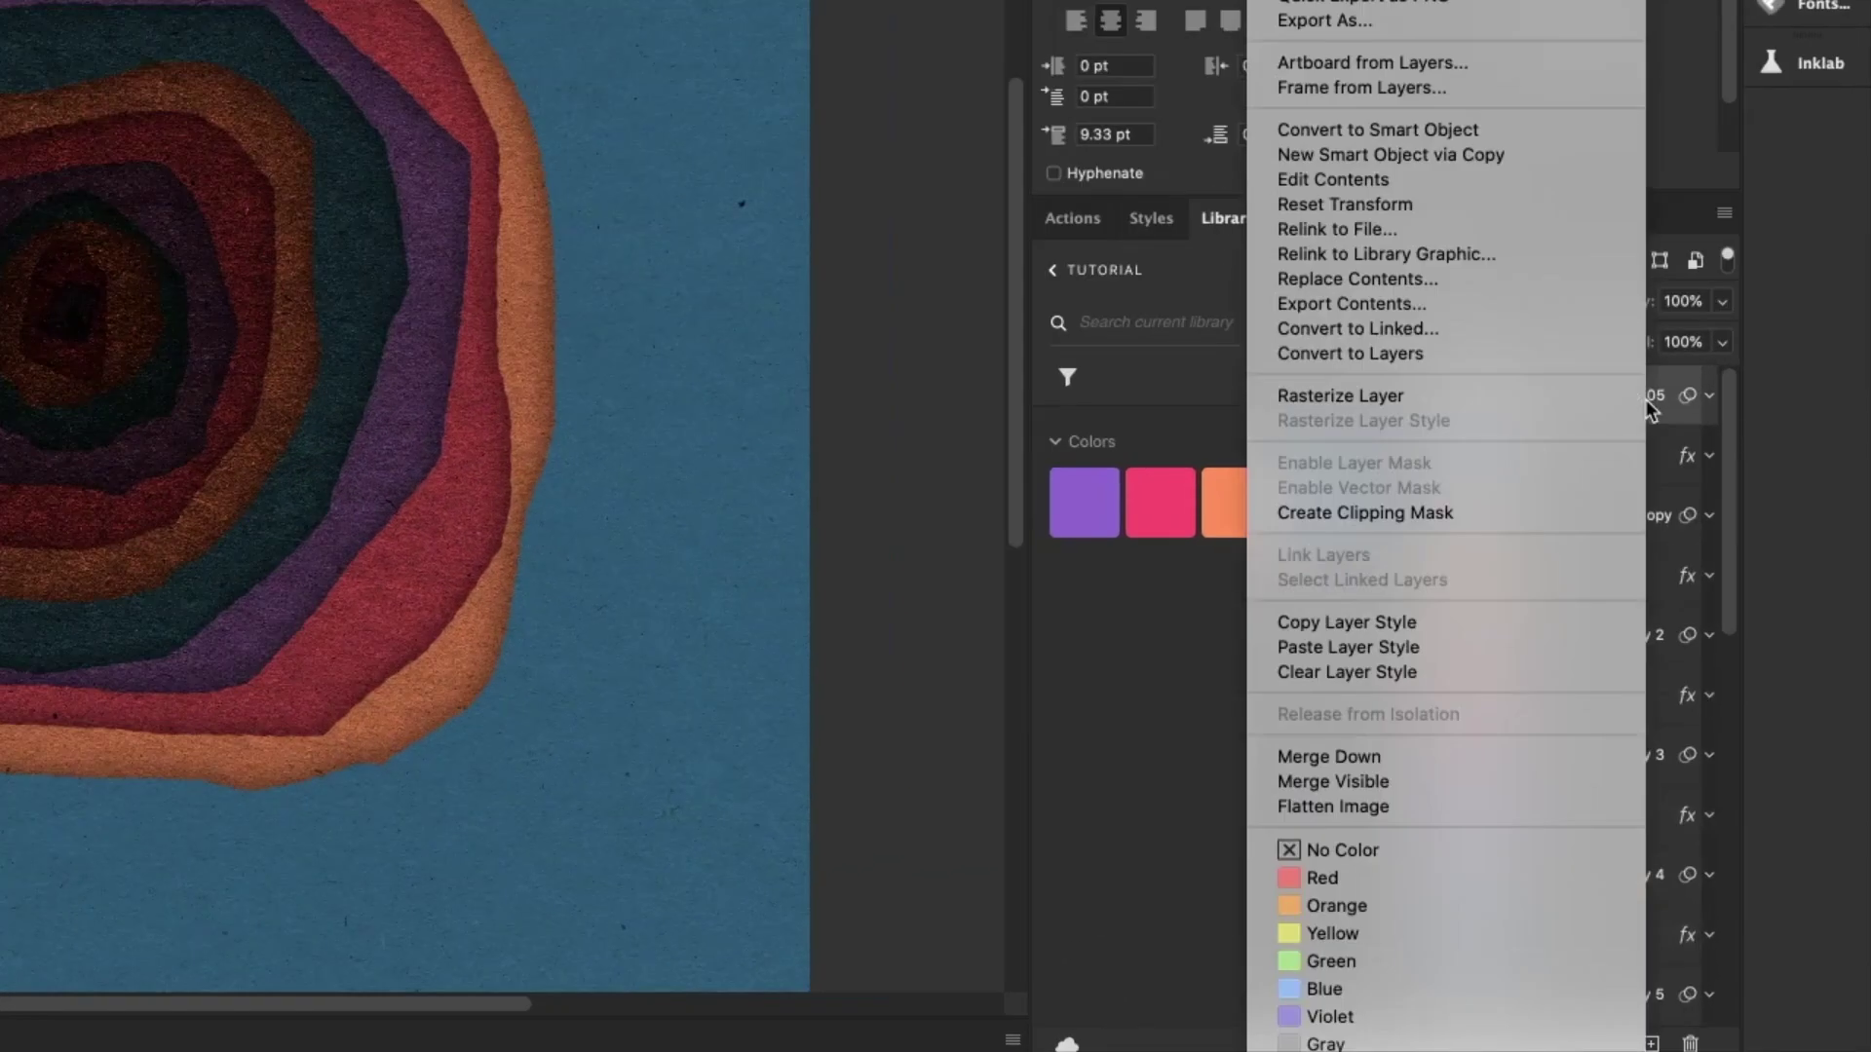
{"action": "left_click", "coordinate": [1544, 512]}
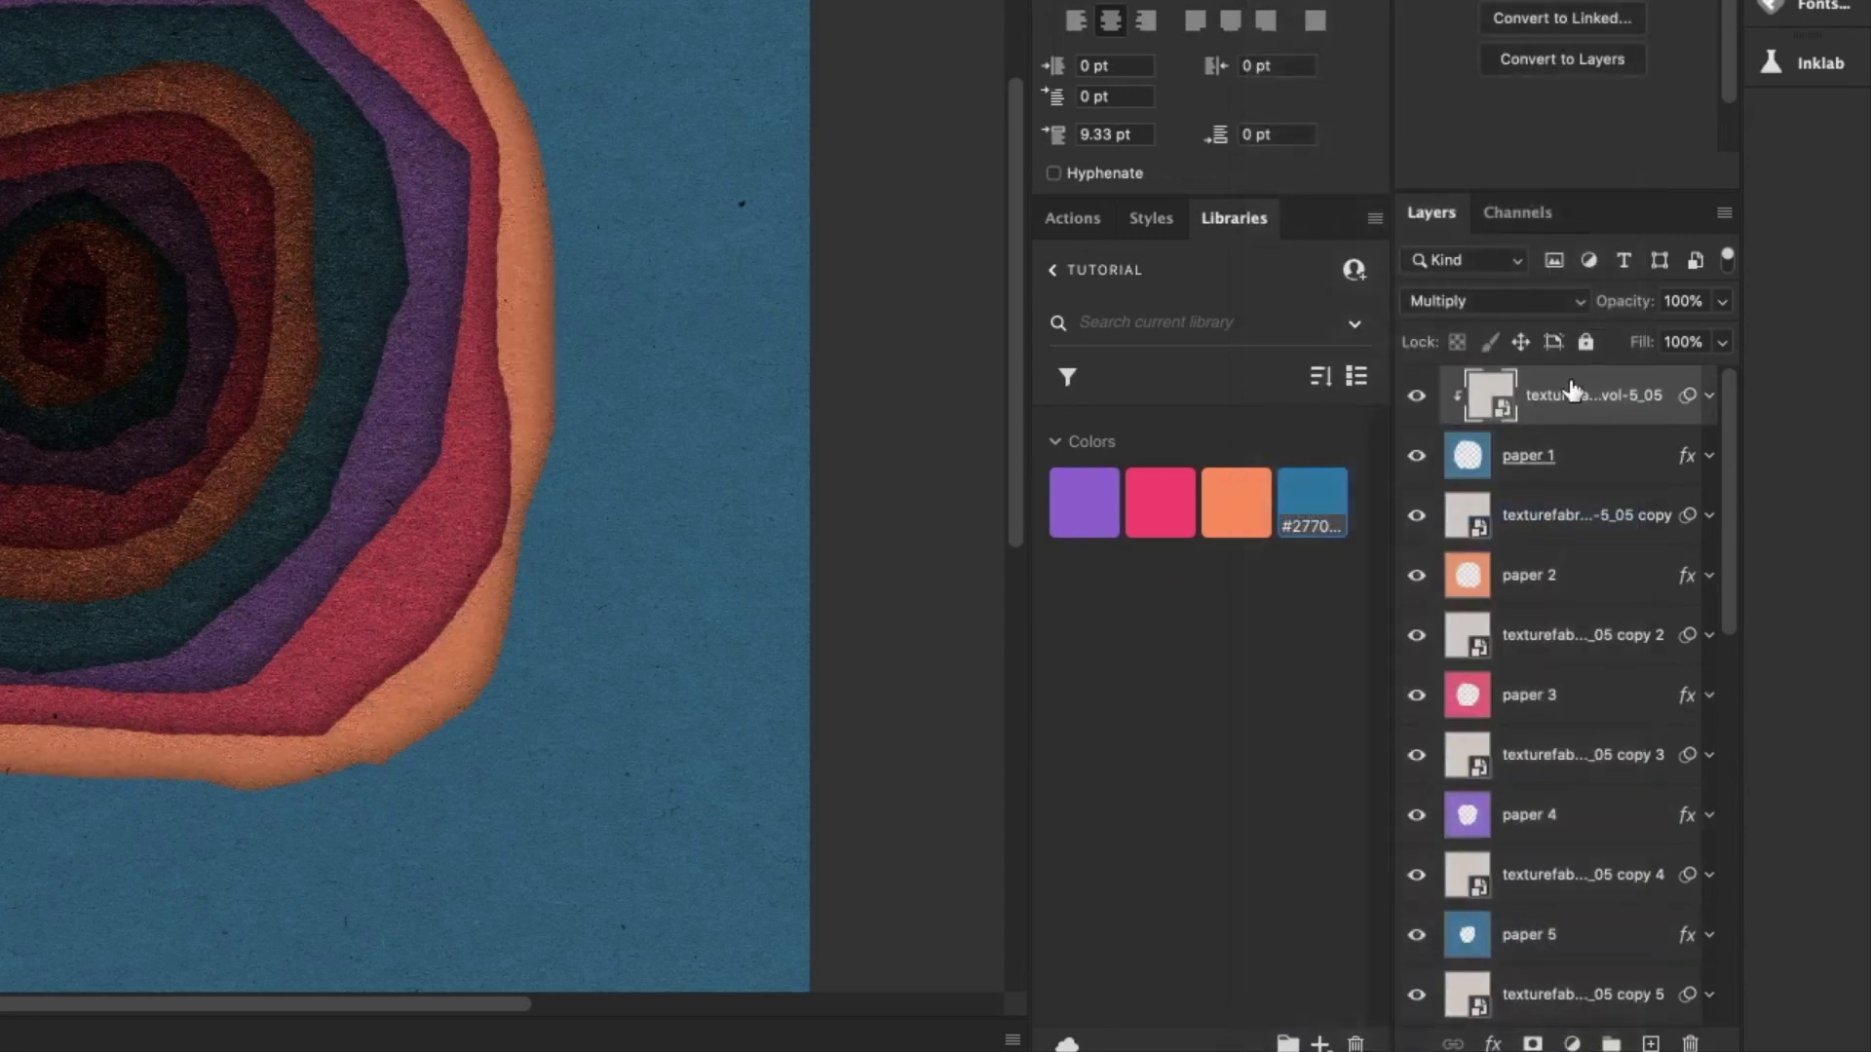
{"action": "left_click", "coordinate": [1552, 514]}
{"action": "right_click", "coordinate": [1551, 515]}
{"action": "left_click", "coordinate": [1464, 512]}
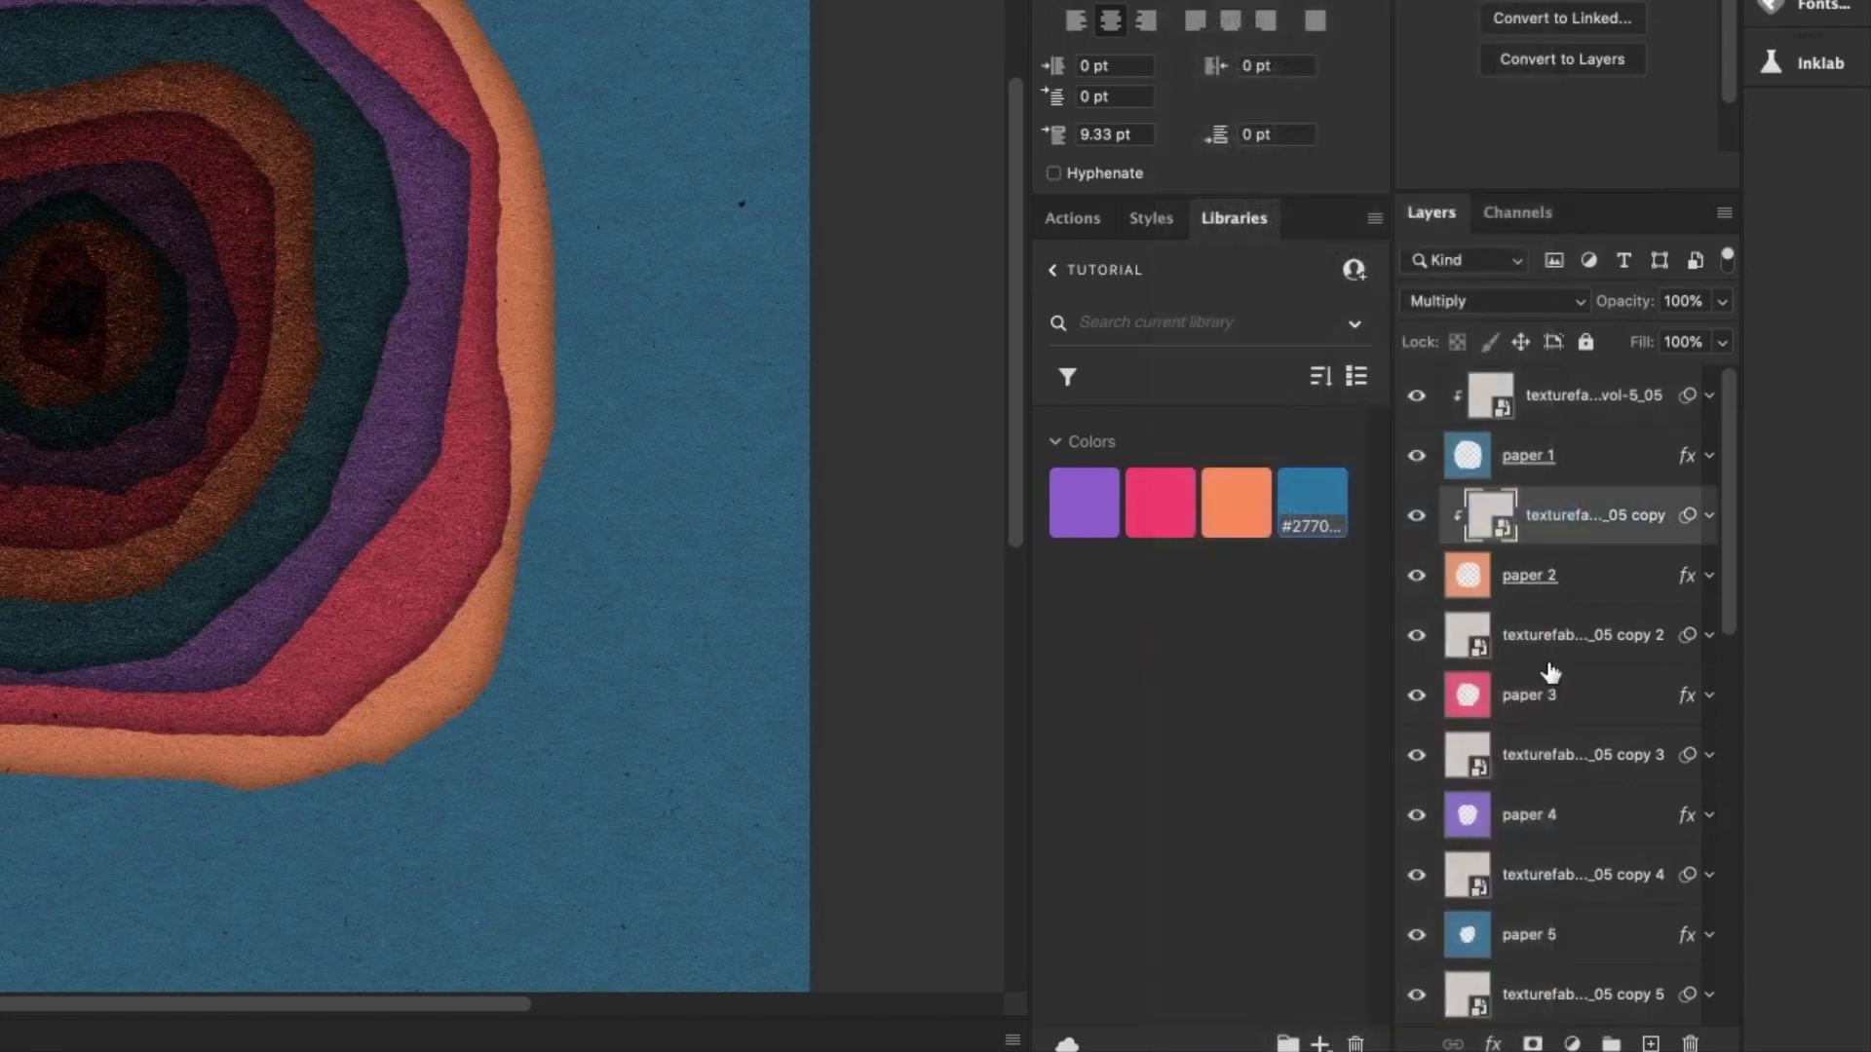
- Create clipping masks for texture copy 2 and copy 3 so they clip to paper 3 and paper 4
{"action": "right_click", "coordinate": [1572, 649]}
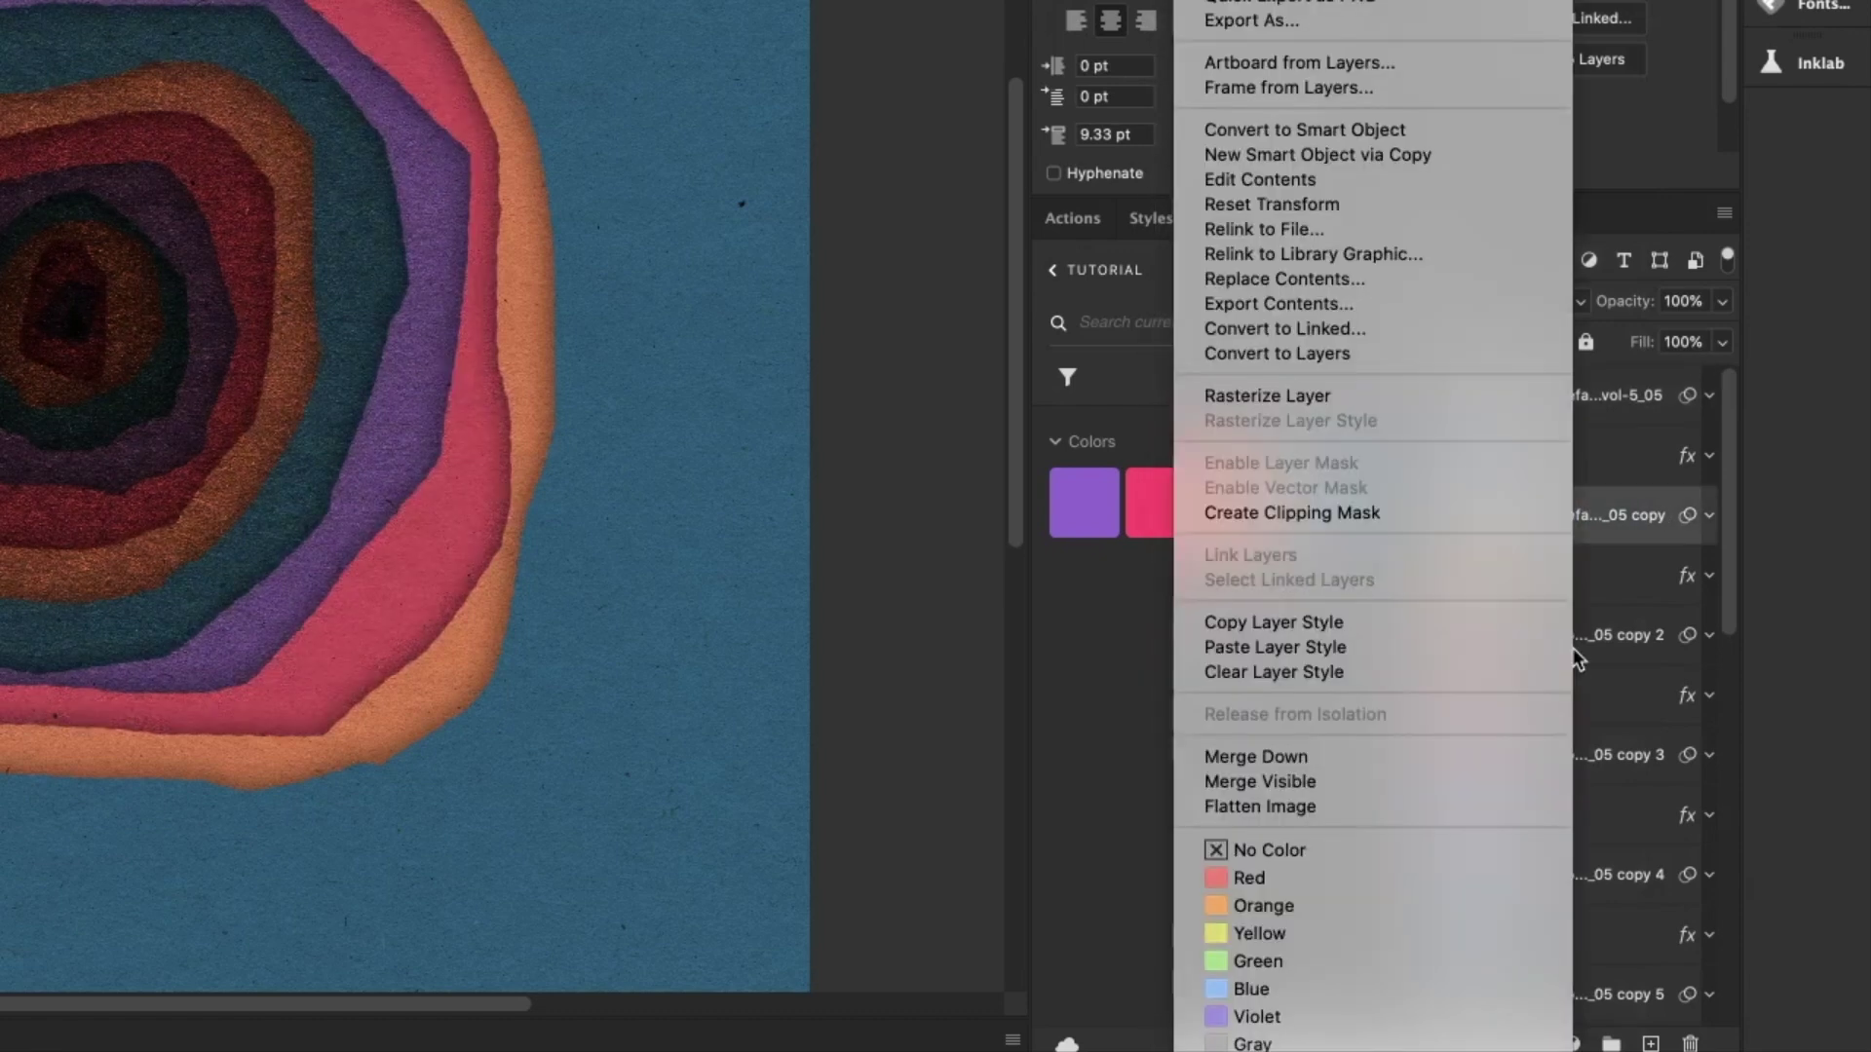
{"action": "left_click", "coordinate": [1489, 510]}
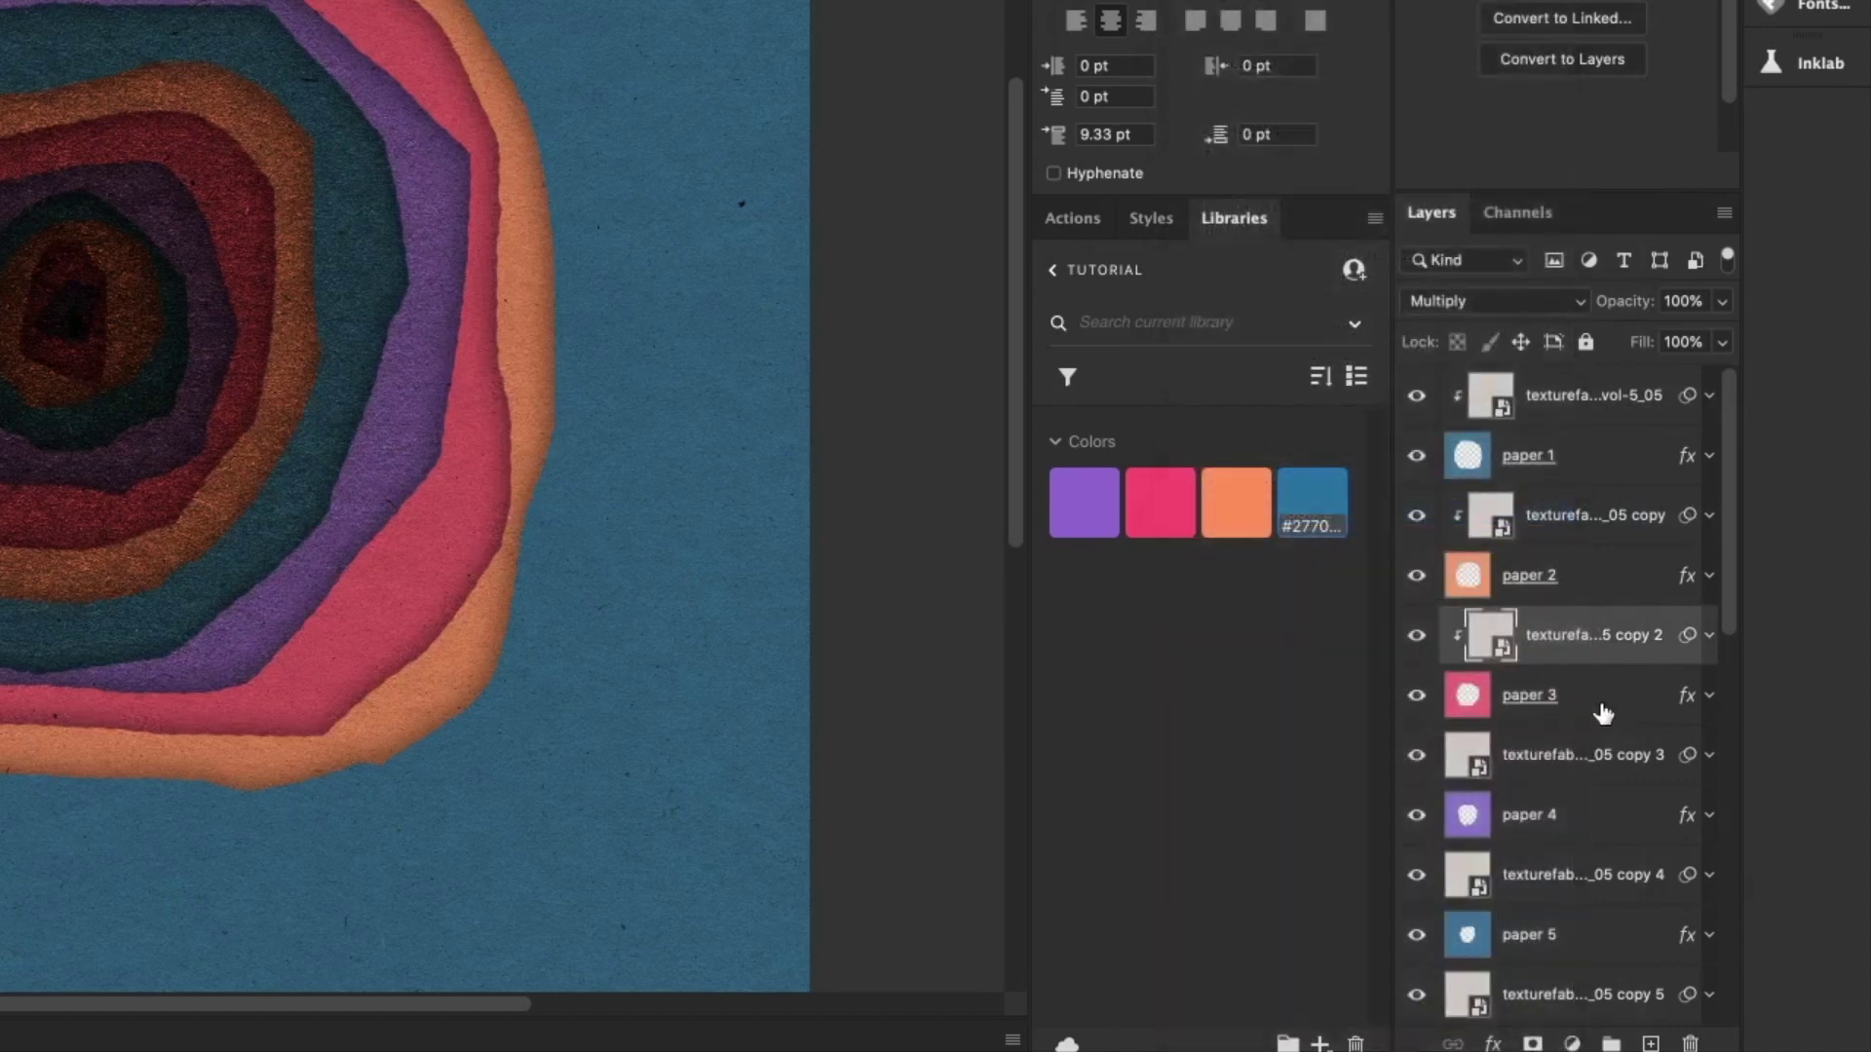
{"action": "right_click", "coordinate": [1591, 760]}
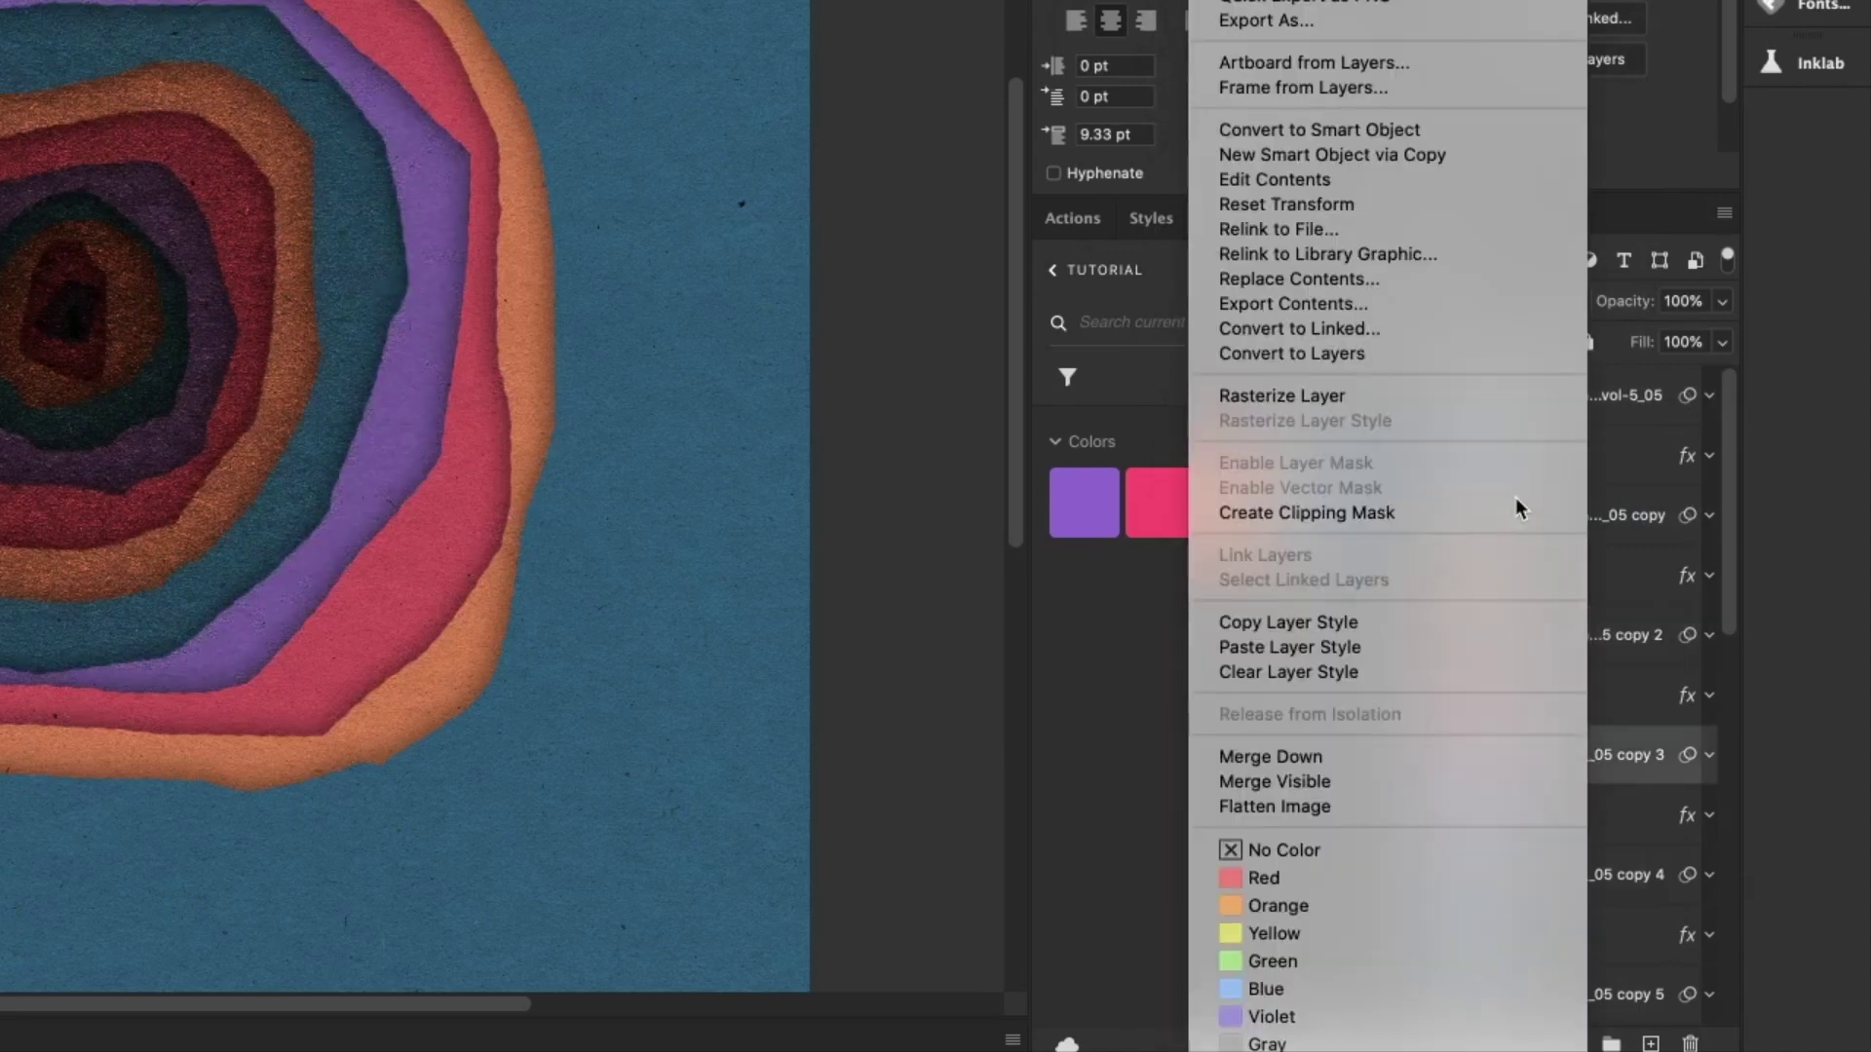
{"action": "left_click", "coordinate": [1516, 511]}
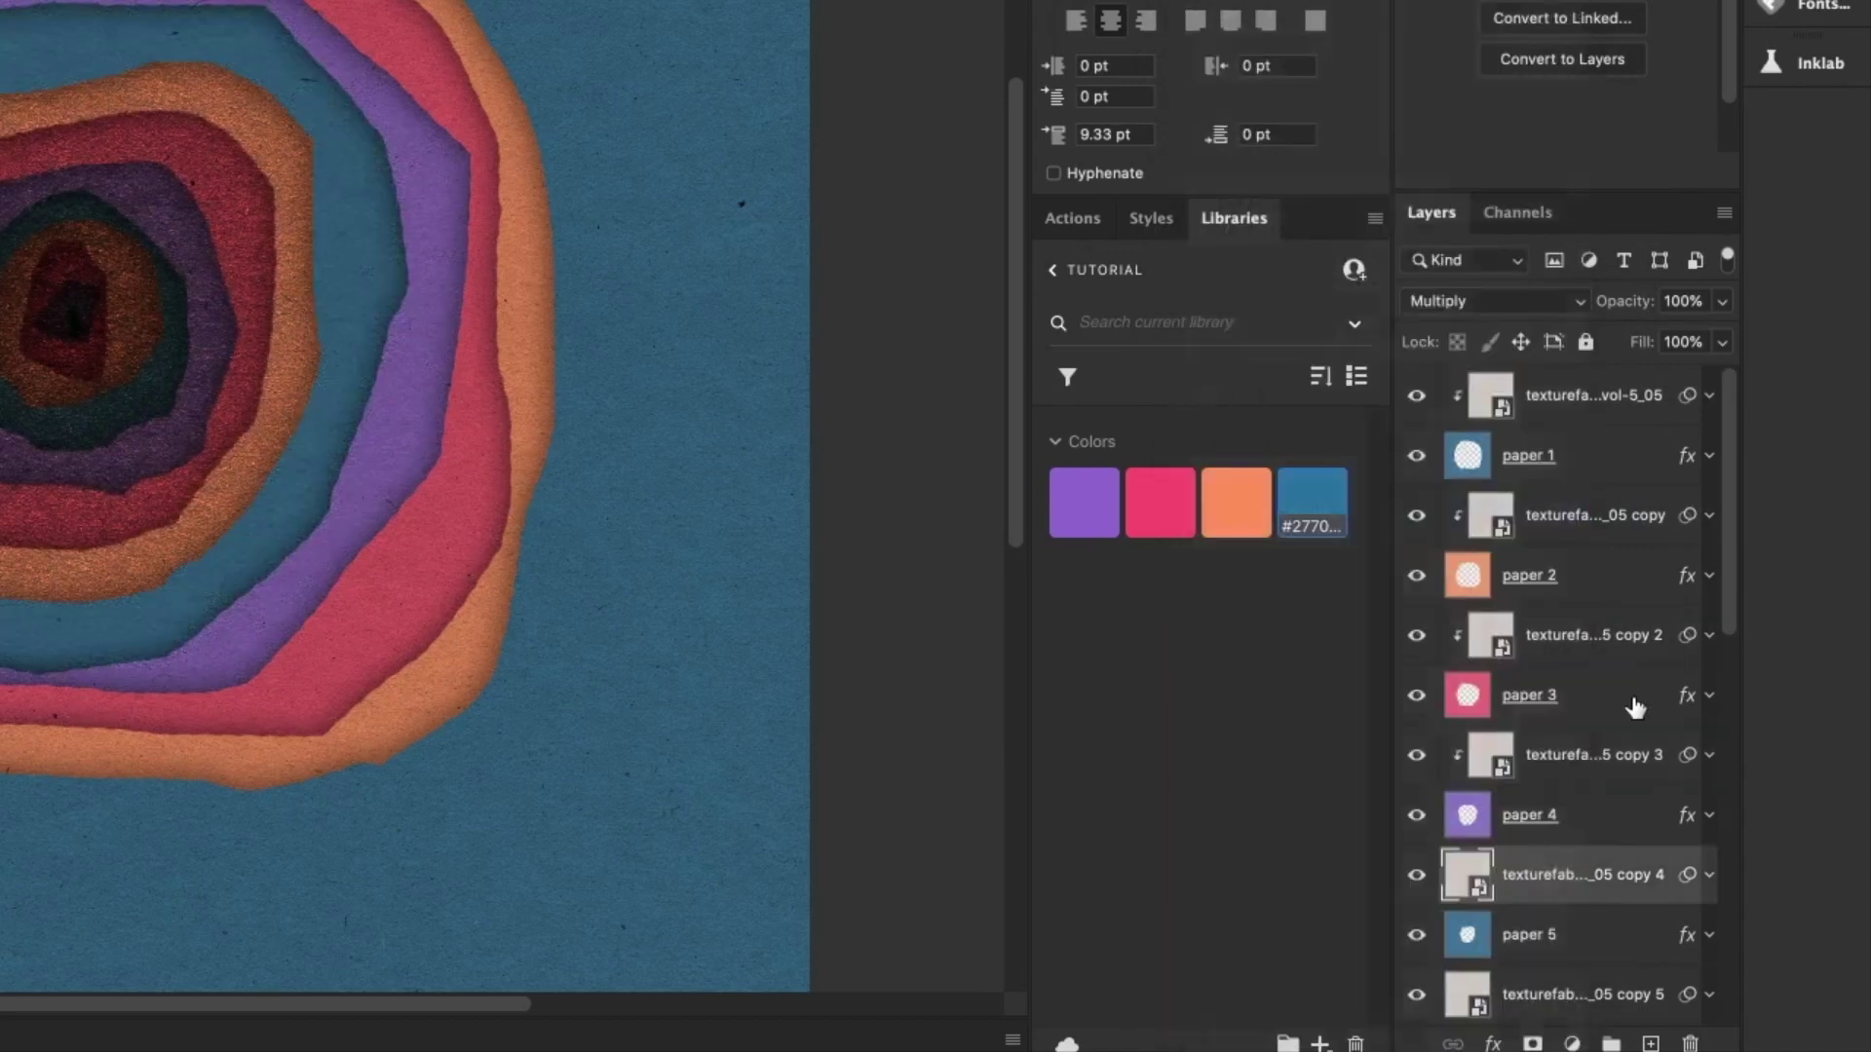
- Clip the remaining texture layers, copy 4 to copy 12, to the paper layers directly beneath them
{"action": "scroll", "coordinate": [1585, 877], "scroll_direction": "down", "scroll_amount": 4}
{"action": "right_click", "coordinate": [1610, 662]}
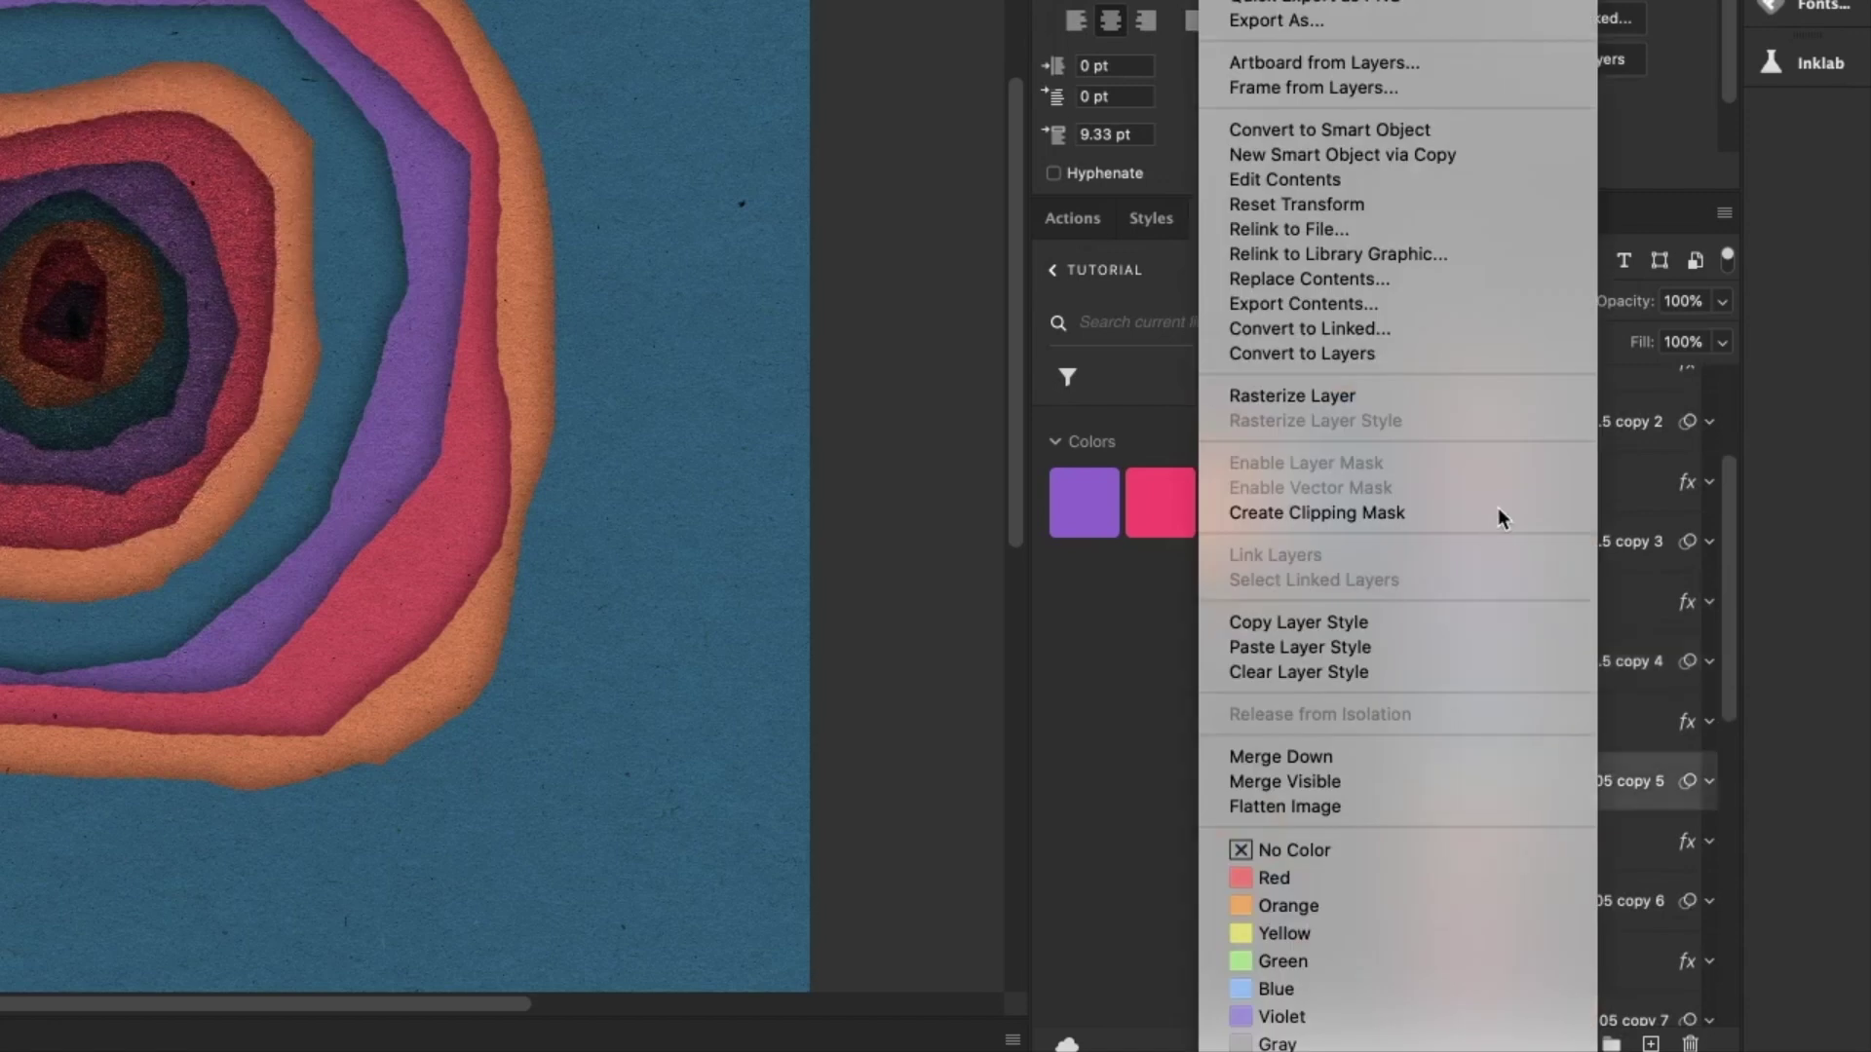
{"action": "left_click", "coordinate": [1481, 517]}
{"action": "scroll", "coordinate": [1598, 780], "scroll_direction": "down", "scroll_amount": 4}
{"action": "right_click", "coordinate": [1551, 675]}
{"action": "left_click", "coordinate": [1443, 512]}
{"action": "scroll", "coordinate": [1600, 943], "scroll_direction": "down", "scroll_amount": 1}
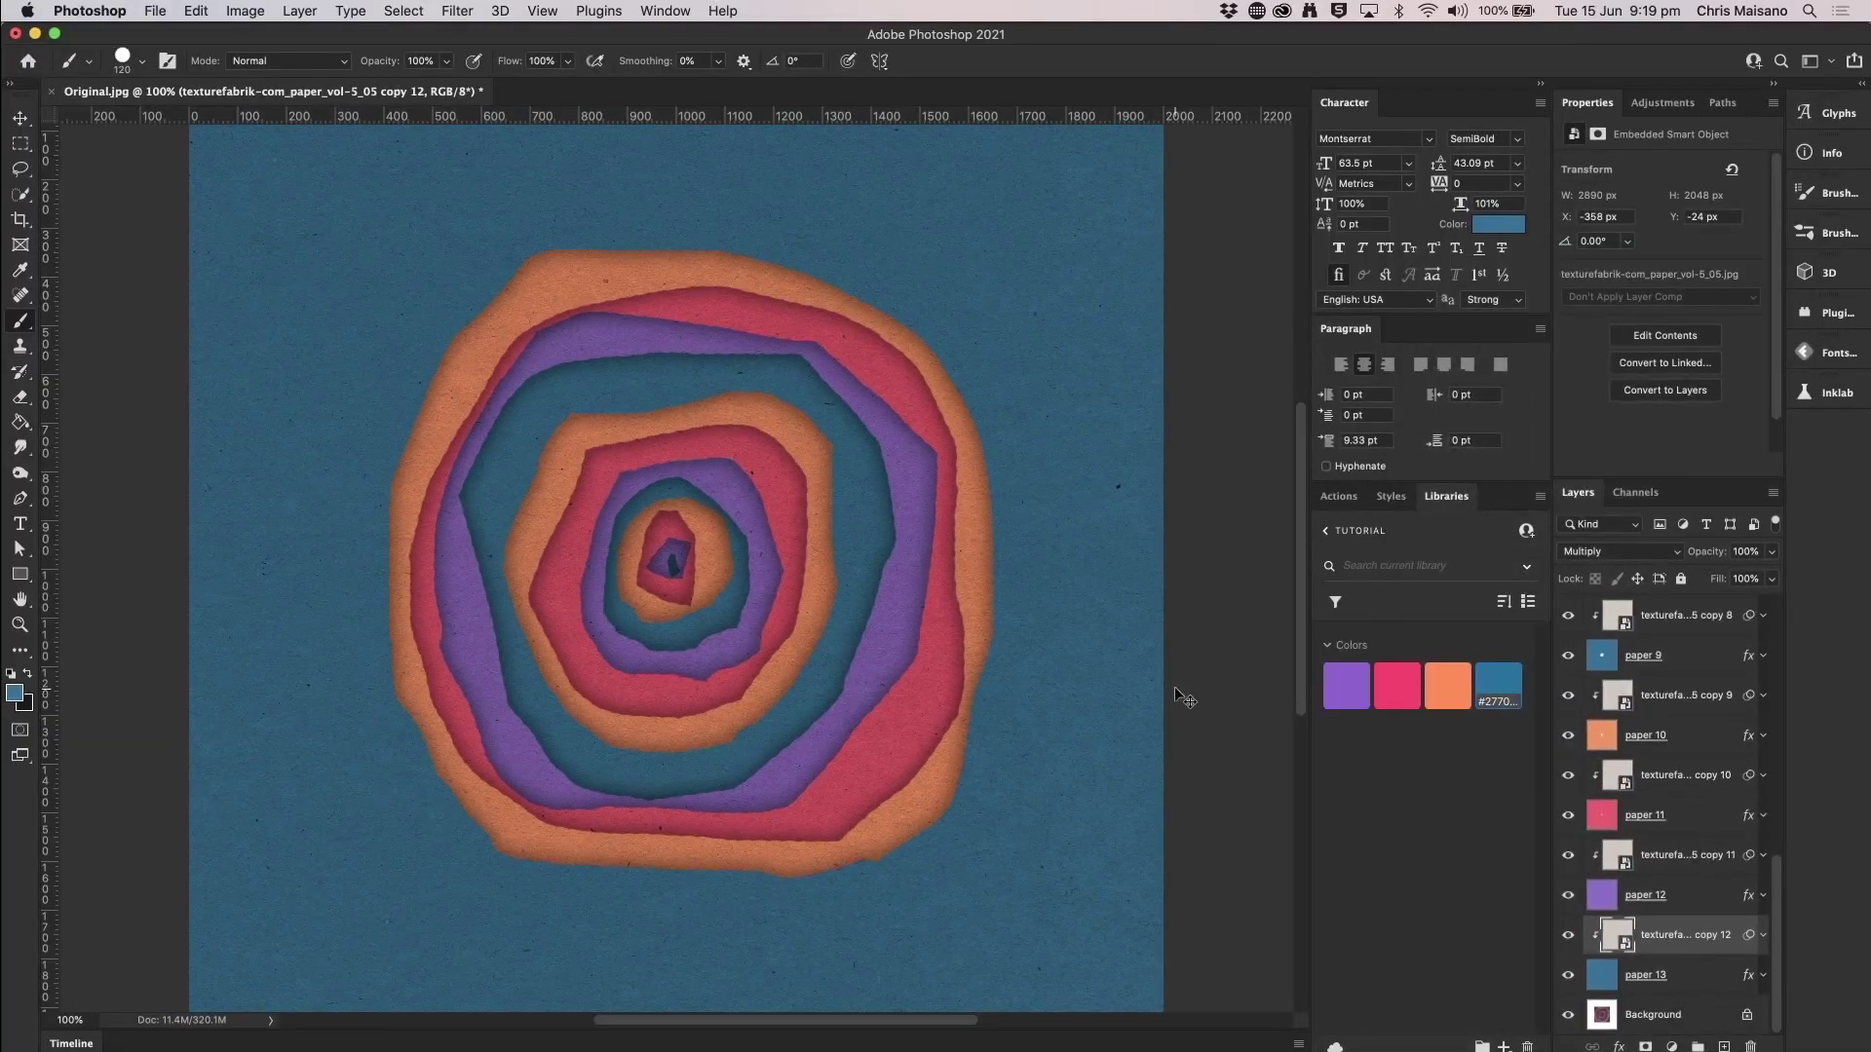
{"action": "key", "text": "super+equal"}
{"action": "key", "text": "super+equal"}
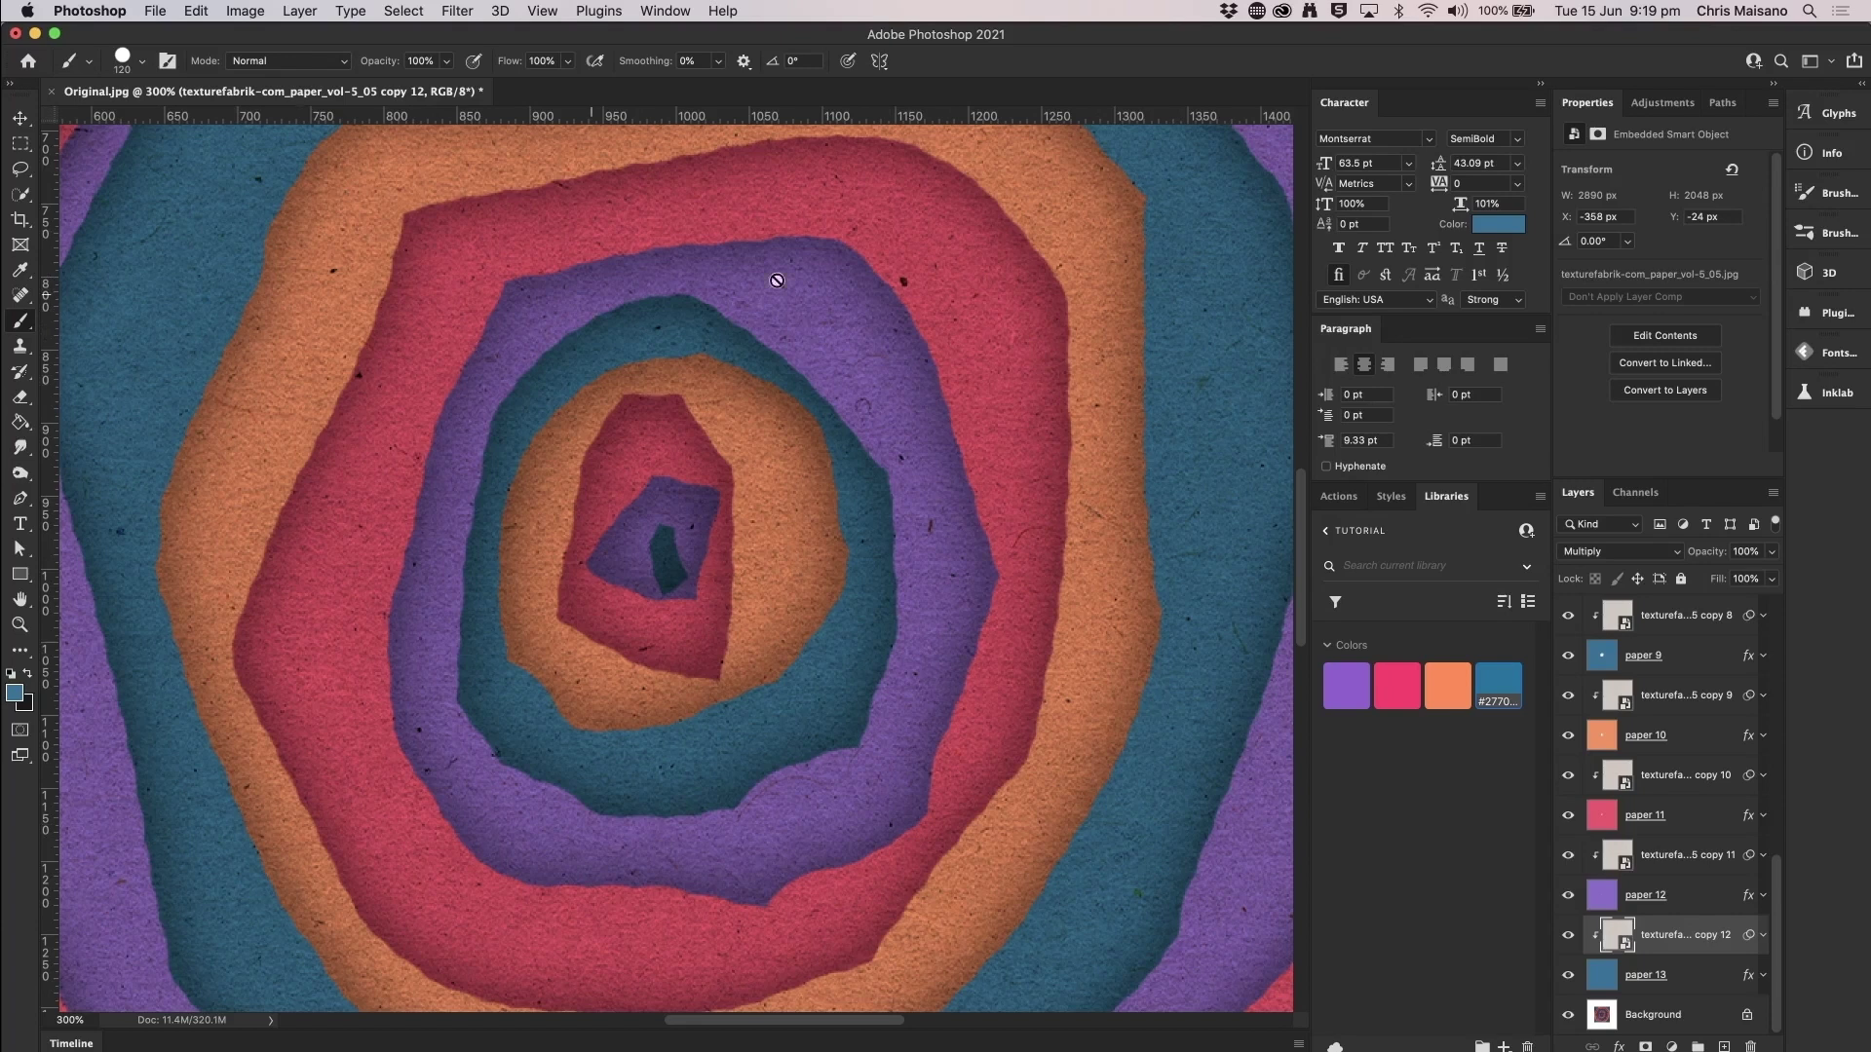
{"action": "key", "text": "super+minus"}
{"action": "key", "text": "super+minus"}
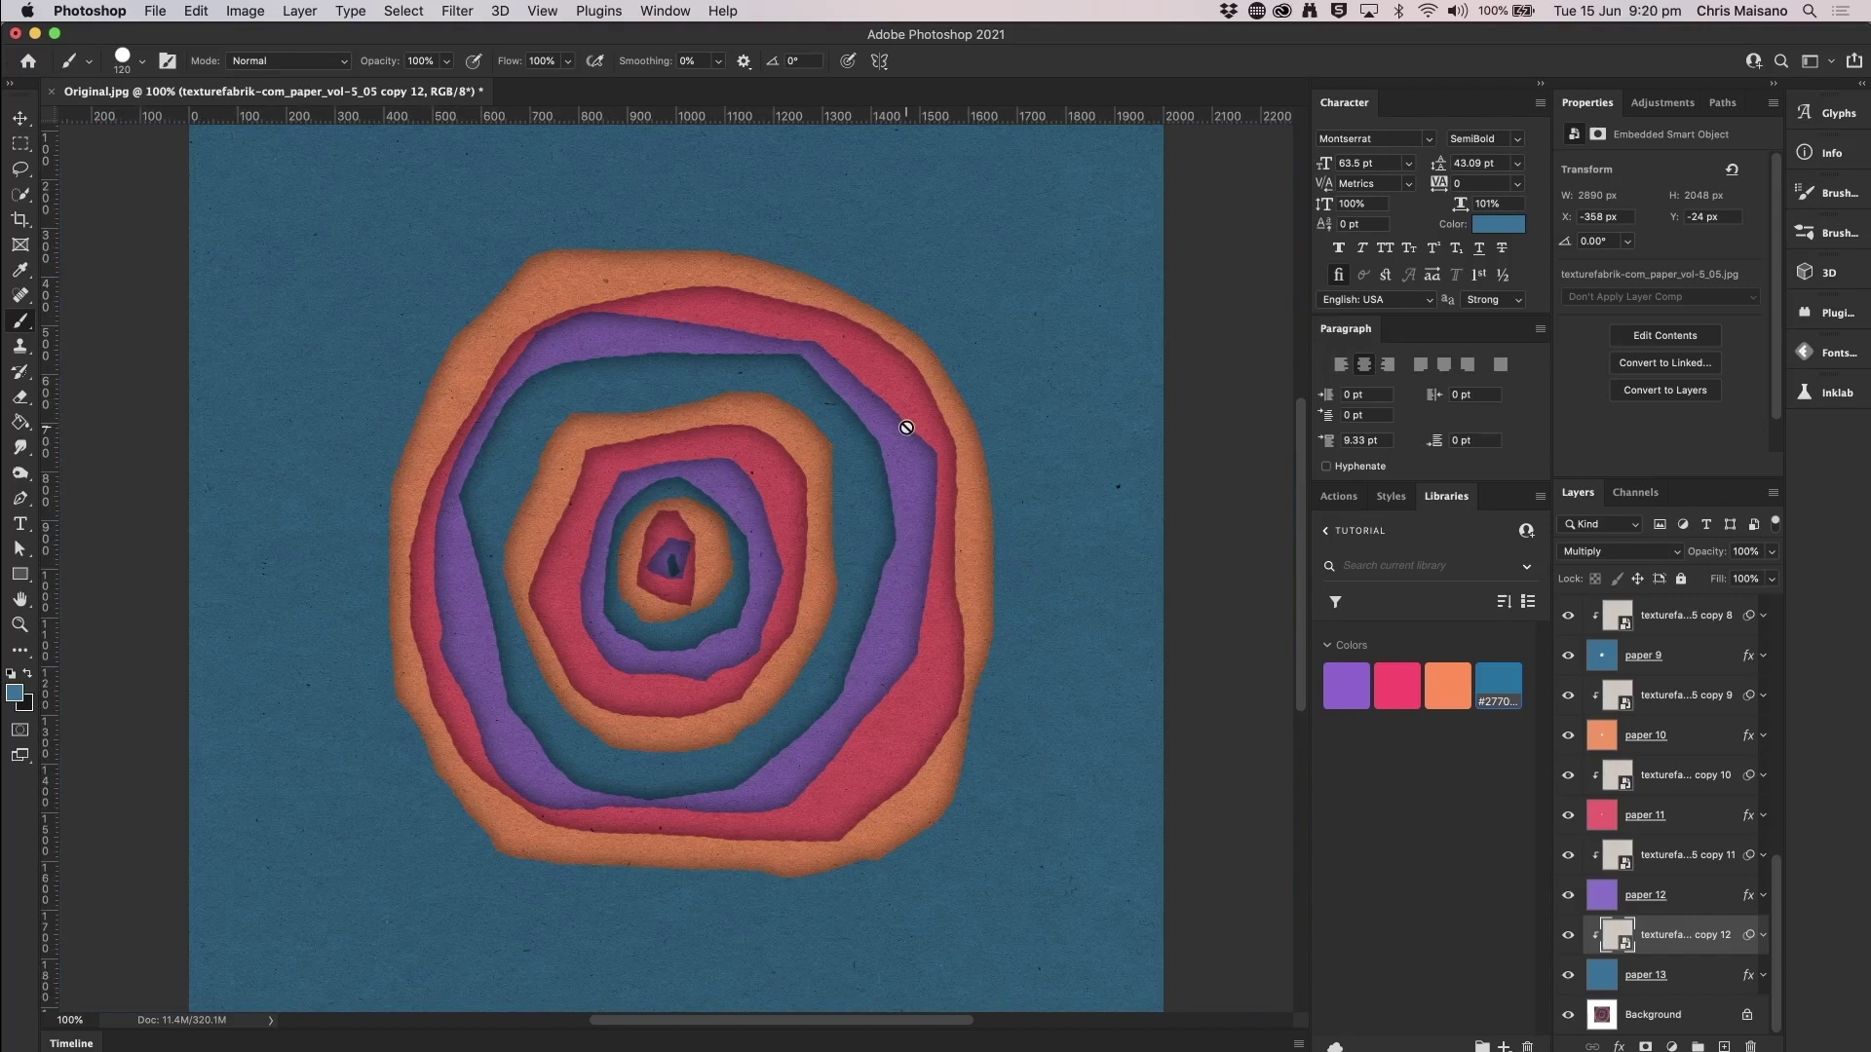
- Group the paper 1 layer with its clipped texture and name the group paper 1
{"action": "scroll", "coordinate": [1696, 670], "scroll_direction": "up", "scroll_amount": 10}
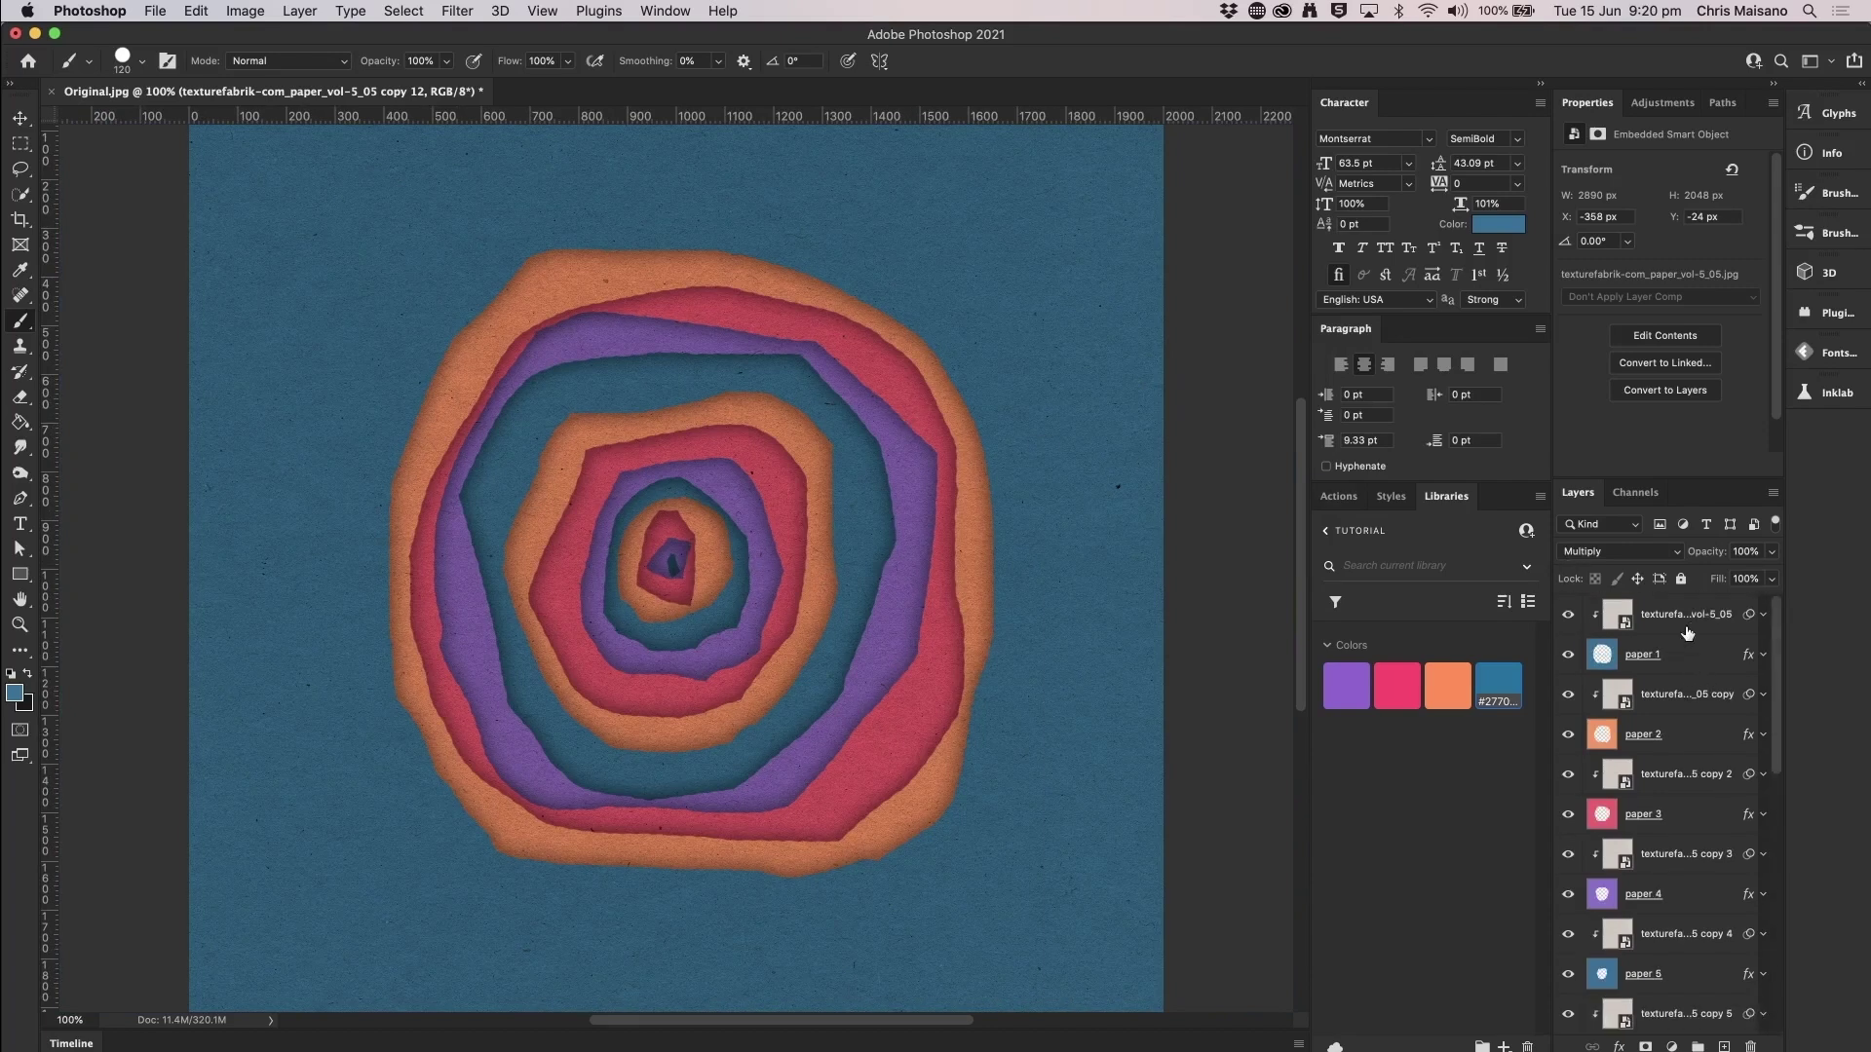
{"action": "left_click", "coordinate": [1705, 619]}
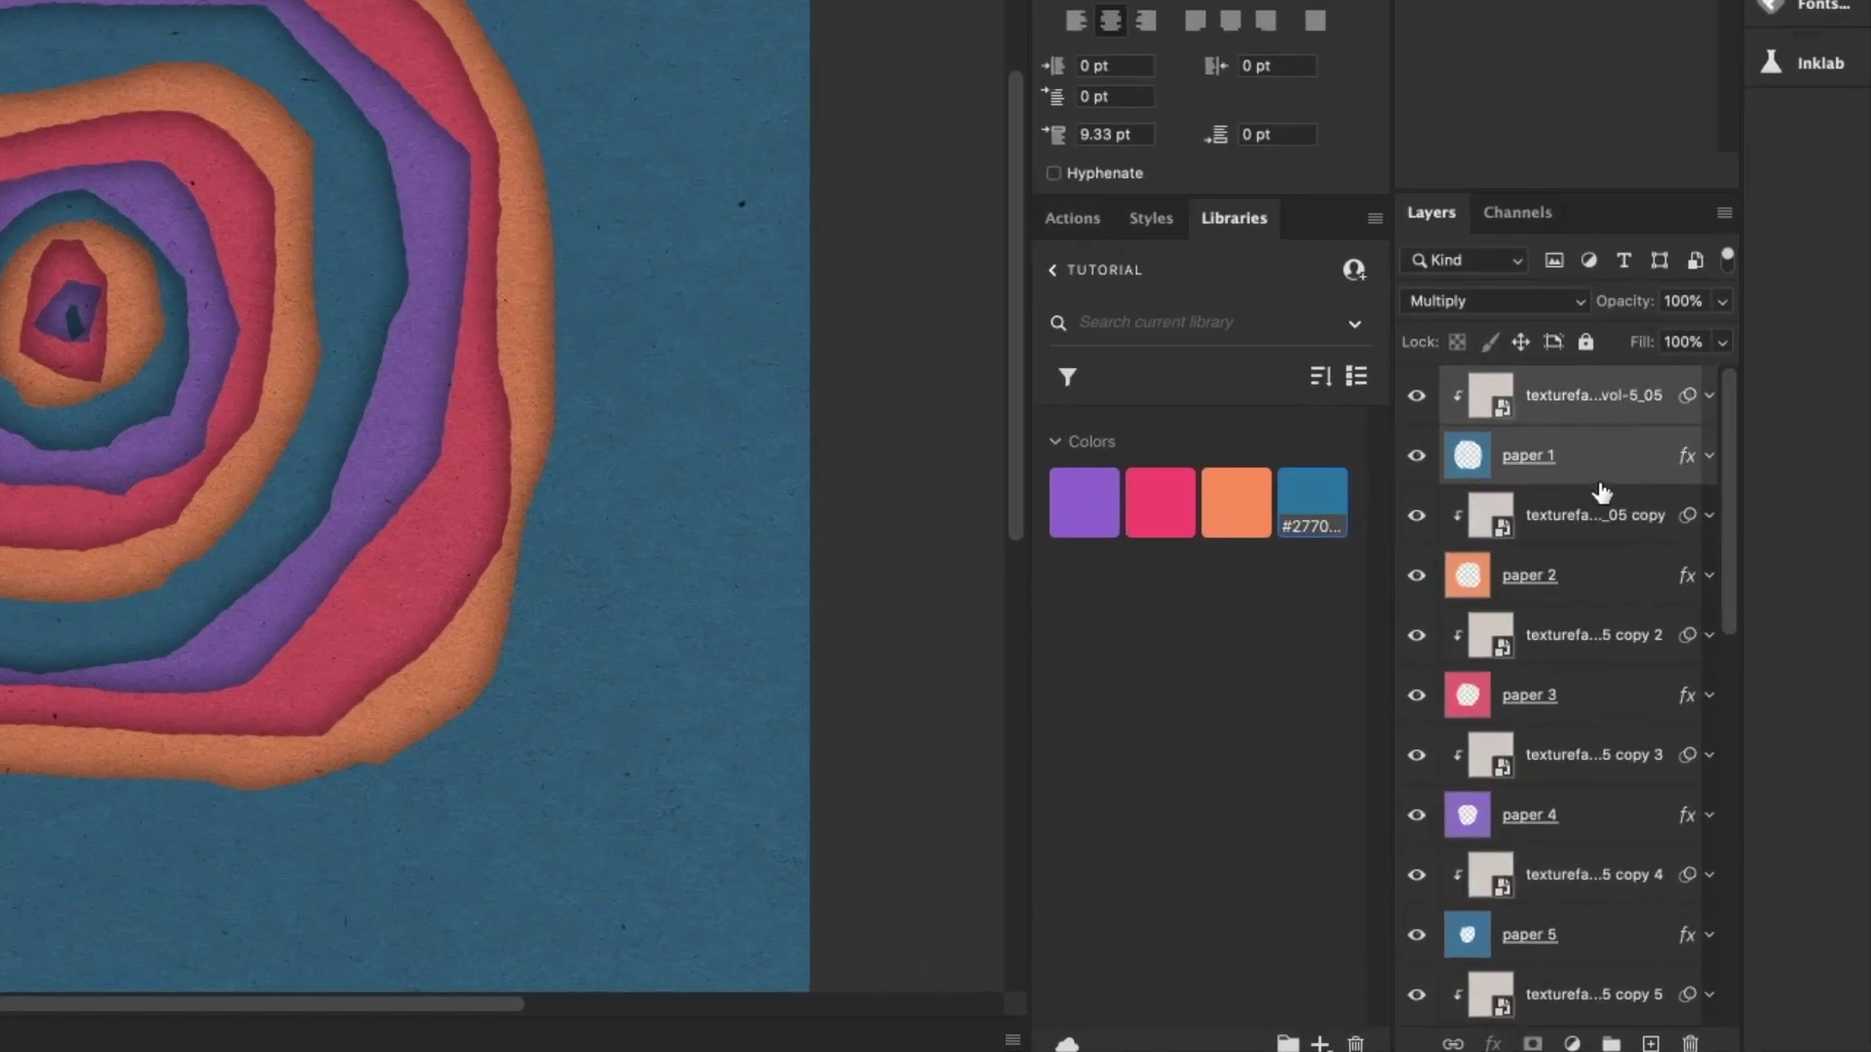
{"action": "key", "text": "super+g"}
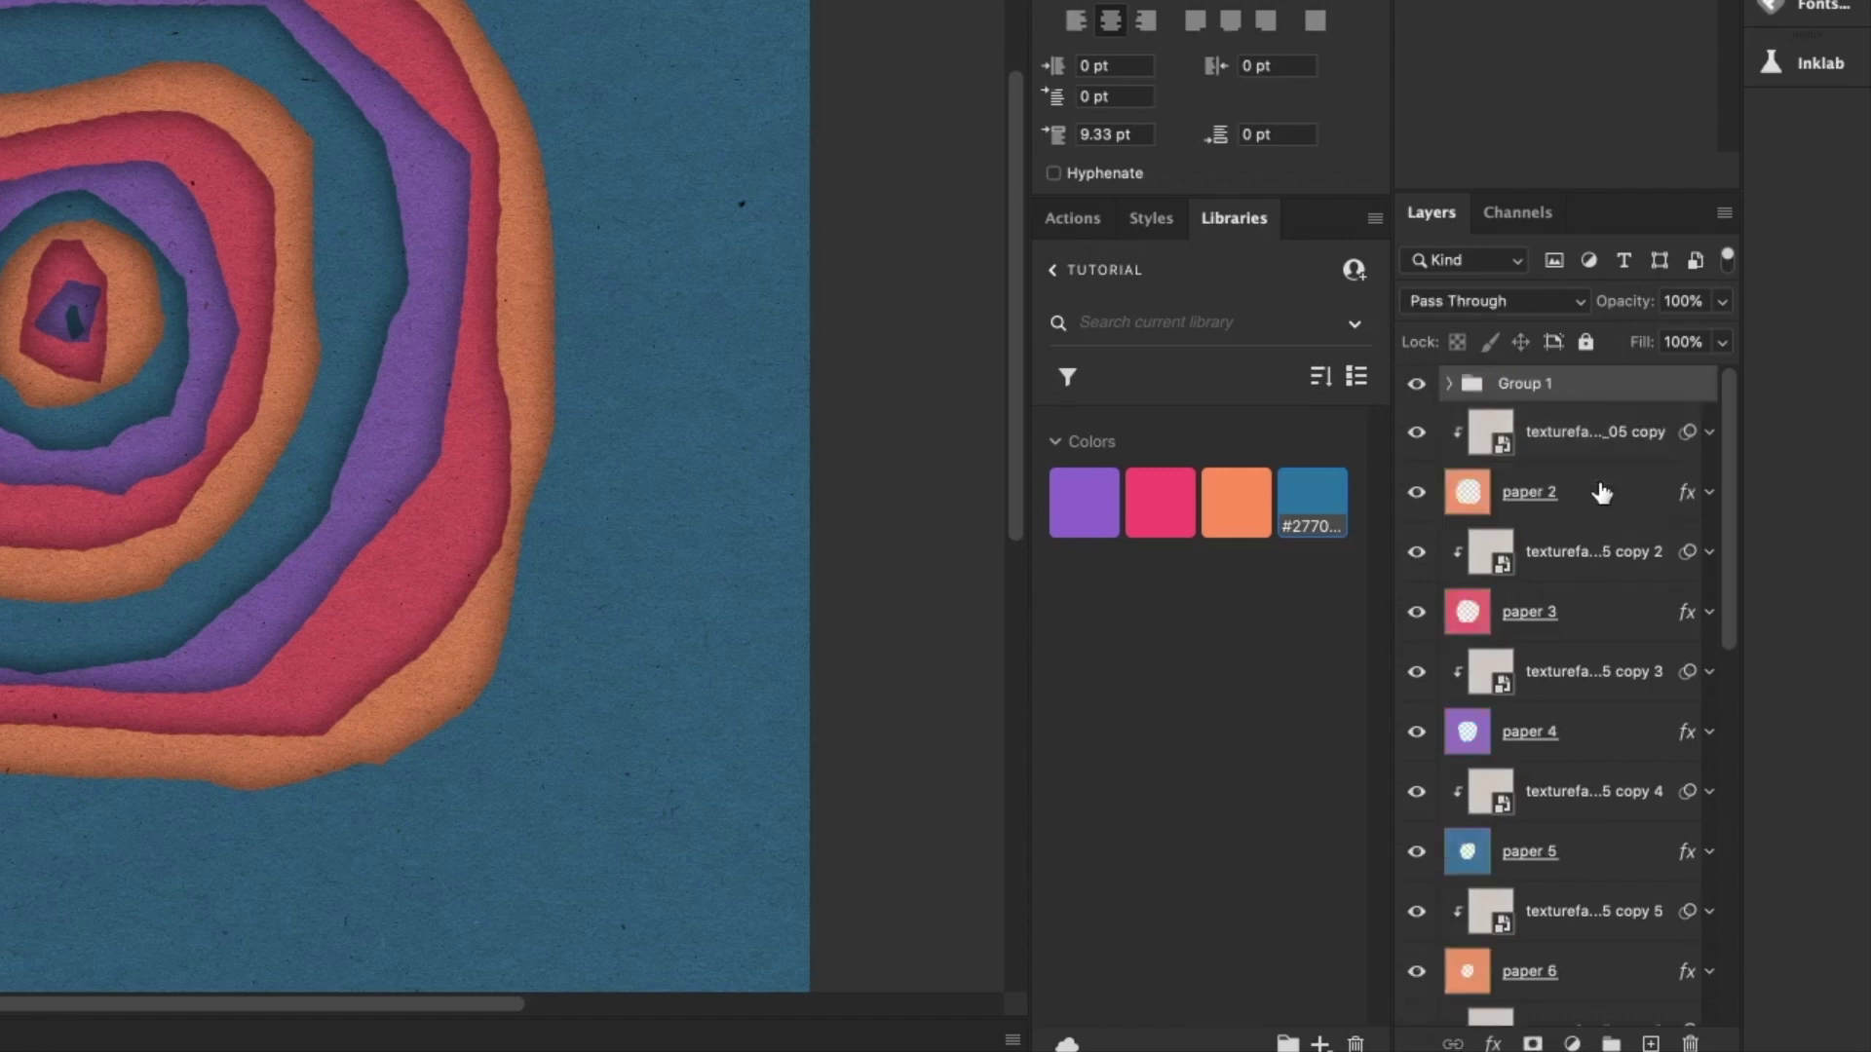
{"action": "double_click", "coordinate": [1537, 383]}
{"action": "type", "text": "paper"}
{"action": "key", "text": "Return"}
- Group the paper 2 layer with its clipped texture and name the group paper 2
{"action": "left_click", "coordinate": [1591, 524]}
{"action": "key", "text": "ctrl+g"}
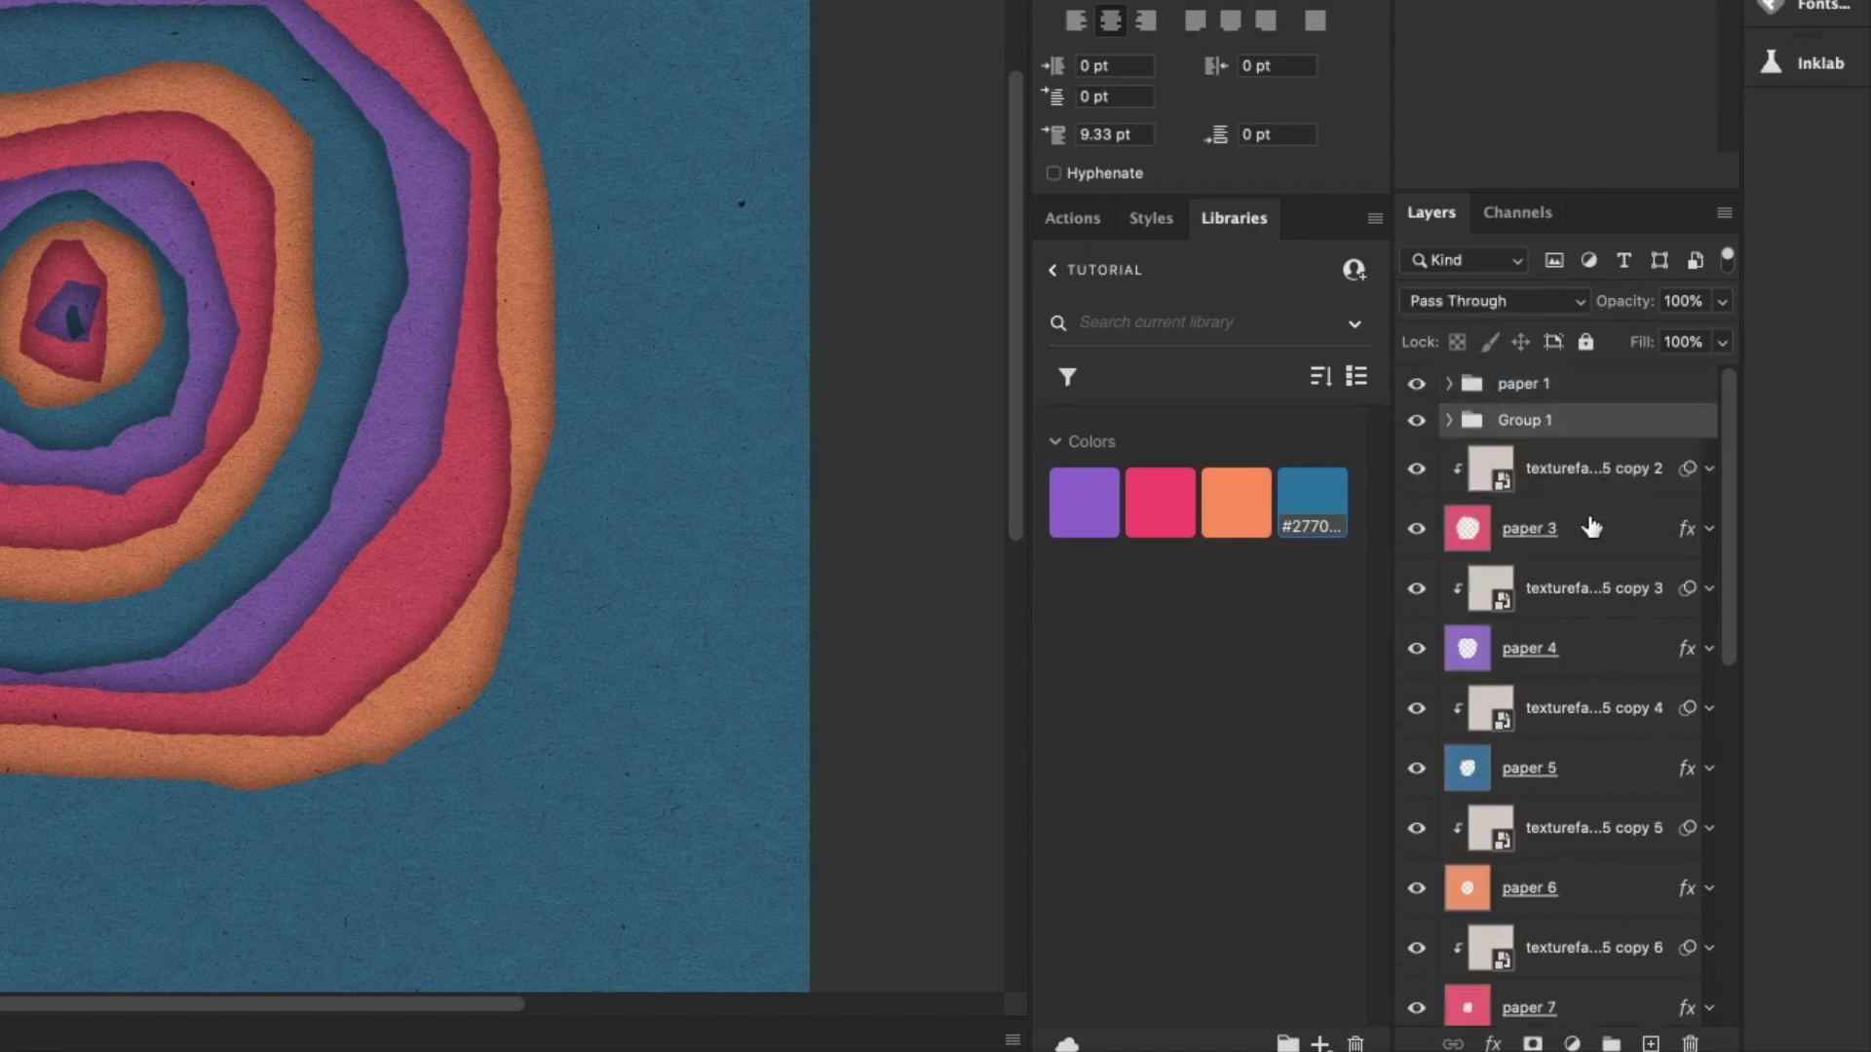
{"action": "double_click", "coordinate": [1527, 420]}
{"action": "type", "text": "paper 2"}
{"action": "key", "text": "Return"}
- Group the paper 3 layer with its clipped texture and name the group paper 3
{"action": "left_click", "coordinate": [1598, 473]}
{"action": "left_click", "coordinate": [1608, 546], "text": "shift"}
{"action": "key", "text": "ctrl+g"}
{"action": "double_click", "coordinate": [1534, 457]}
{"action": "type", "text": "paper 3"}
{"action": "key", "text": "Return"}
- Group the paper 4, 5 and 6 layers each with their clipped texture, naming the groups paper 4, paper 5 and paper 6
{"action": "left_click", "coordinate": [1596, 508]}
{"action": "left_click", "coordinate": [1595, 573], "text": "shift"}
{"action": "key", "text": "ctrl+g"}
{"action": "double_click", "coordinate": [1528, 494]}
{"action": "type", "text": "paper 4"}
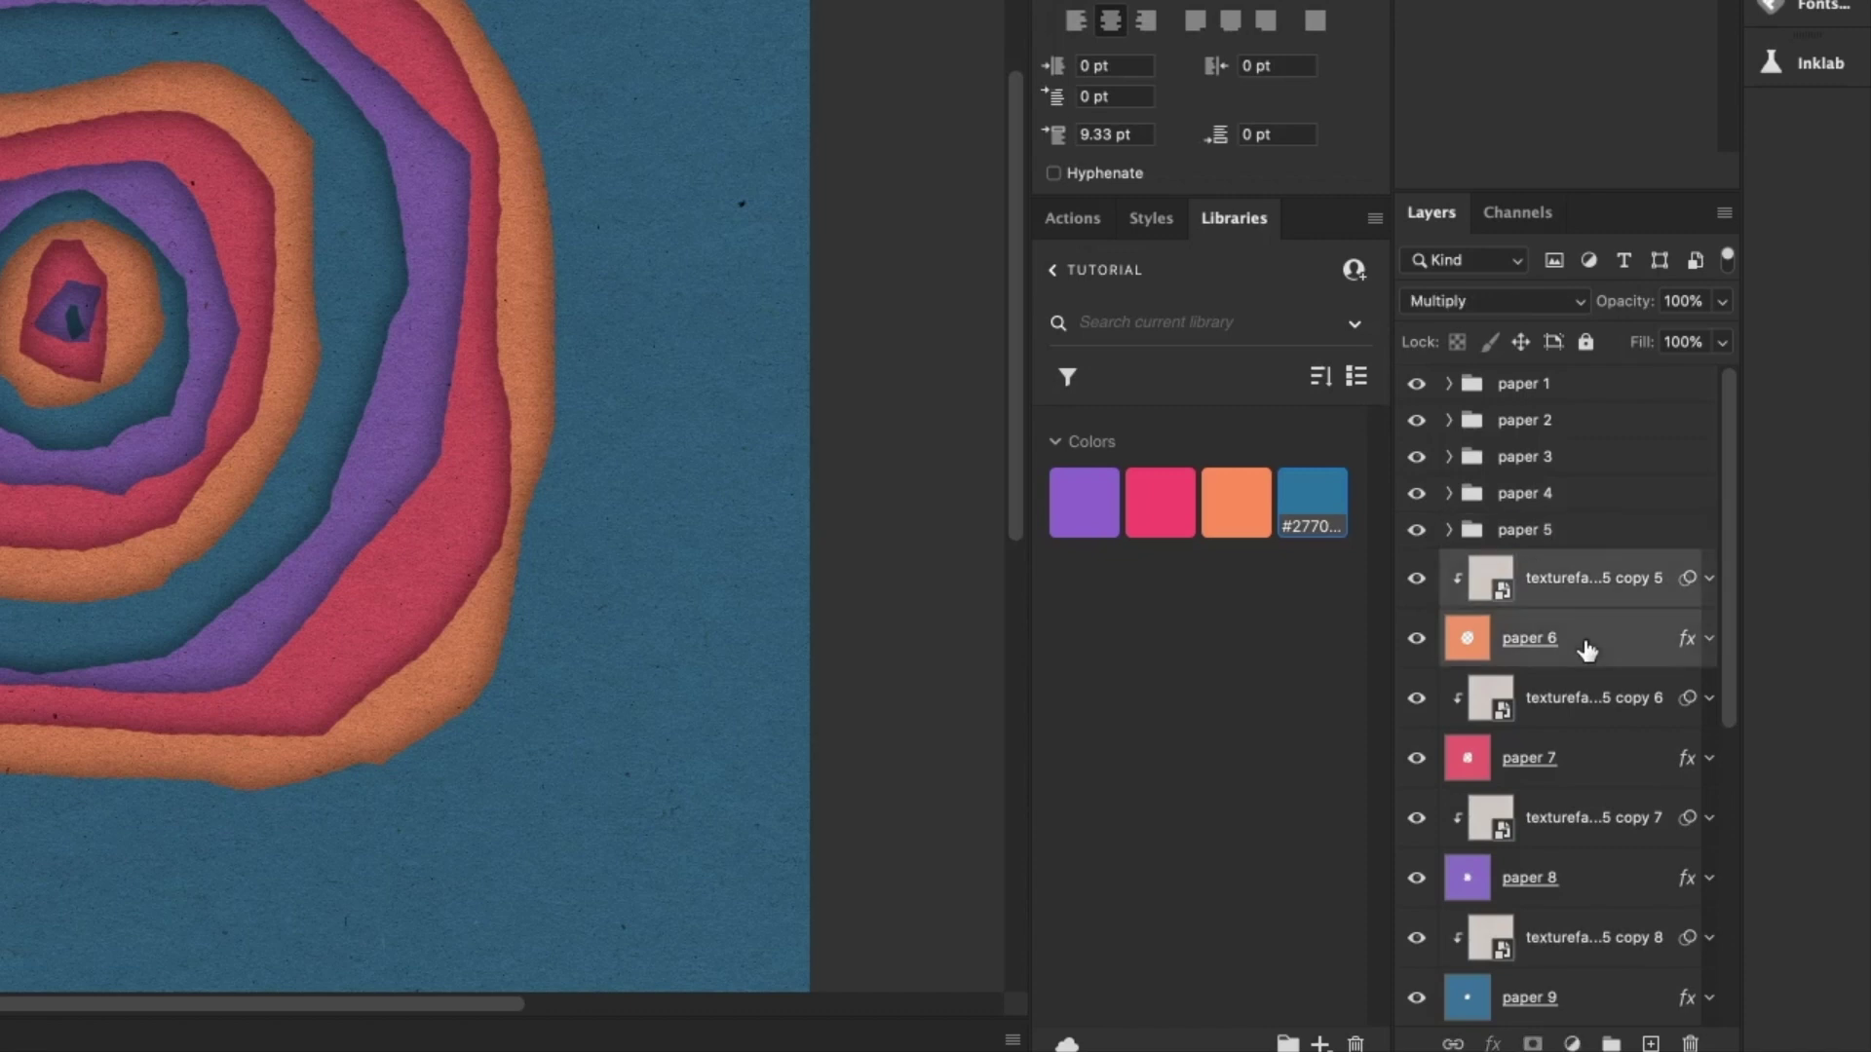
{"action": "key", "text": "ctrl+g"}
{"action": "double_click", "coordinate": [1526, 567]}
{"action": "type", "text": "paper 6"}
{"action": "key", "text": "Return"}
- Group the paper 7, 8 and 9 layers each with their clipped texture, naming the groups paper 7, paper 8 and paper 9
{"action": "left_click", "coordinate": [1603, 615]}
{"action": "left_click", "coordinate": [1613, 677], "text": "shift"}
{"action": "key", "text": "ctrl+g"}
{"action": "double_click", "coordinate": [1525, 603]}
{"action": "type", "text": "9"}
{"action": "key", "text": "Return"}
- Group the paper 10 to paper 13 layers each with their clipped texture, naming the groups paper 10, paper 11, paper 12 and paper 13
{"action": "left_click", "coordinate": [1598, 725]}
{"action": "left_click", "coordinate": [1603, 785], "text": "shift"}
{"action": "key", "text": "ctrl+g"}
{"action": "double_click", "coordinate": [1530, 713]}
{"action": "type", "text": "paper 10"}
{"action": "key", "text": "Return"}
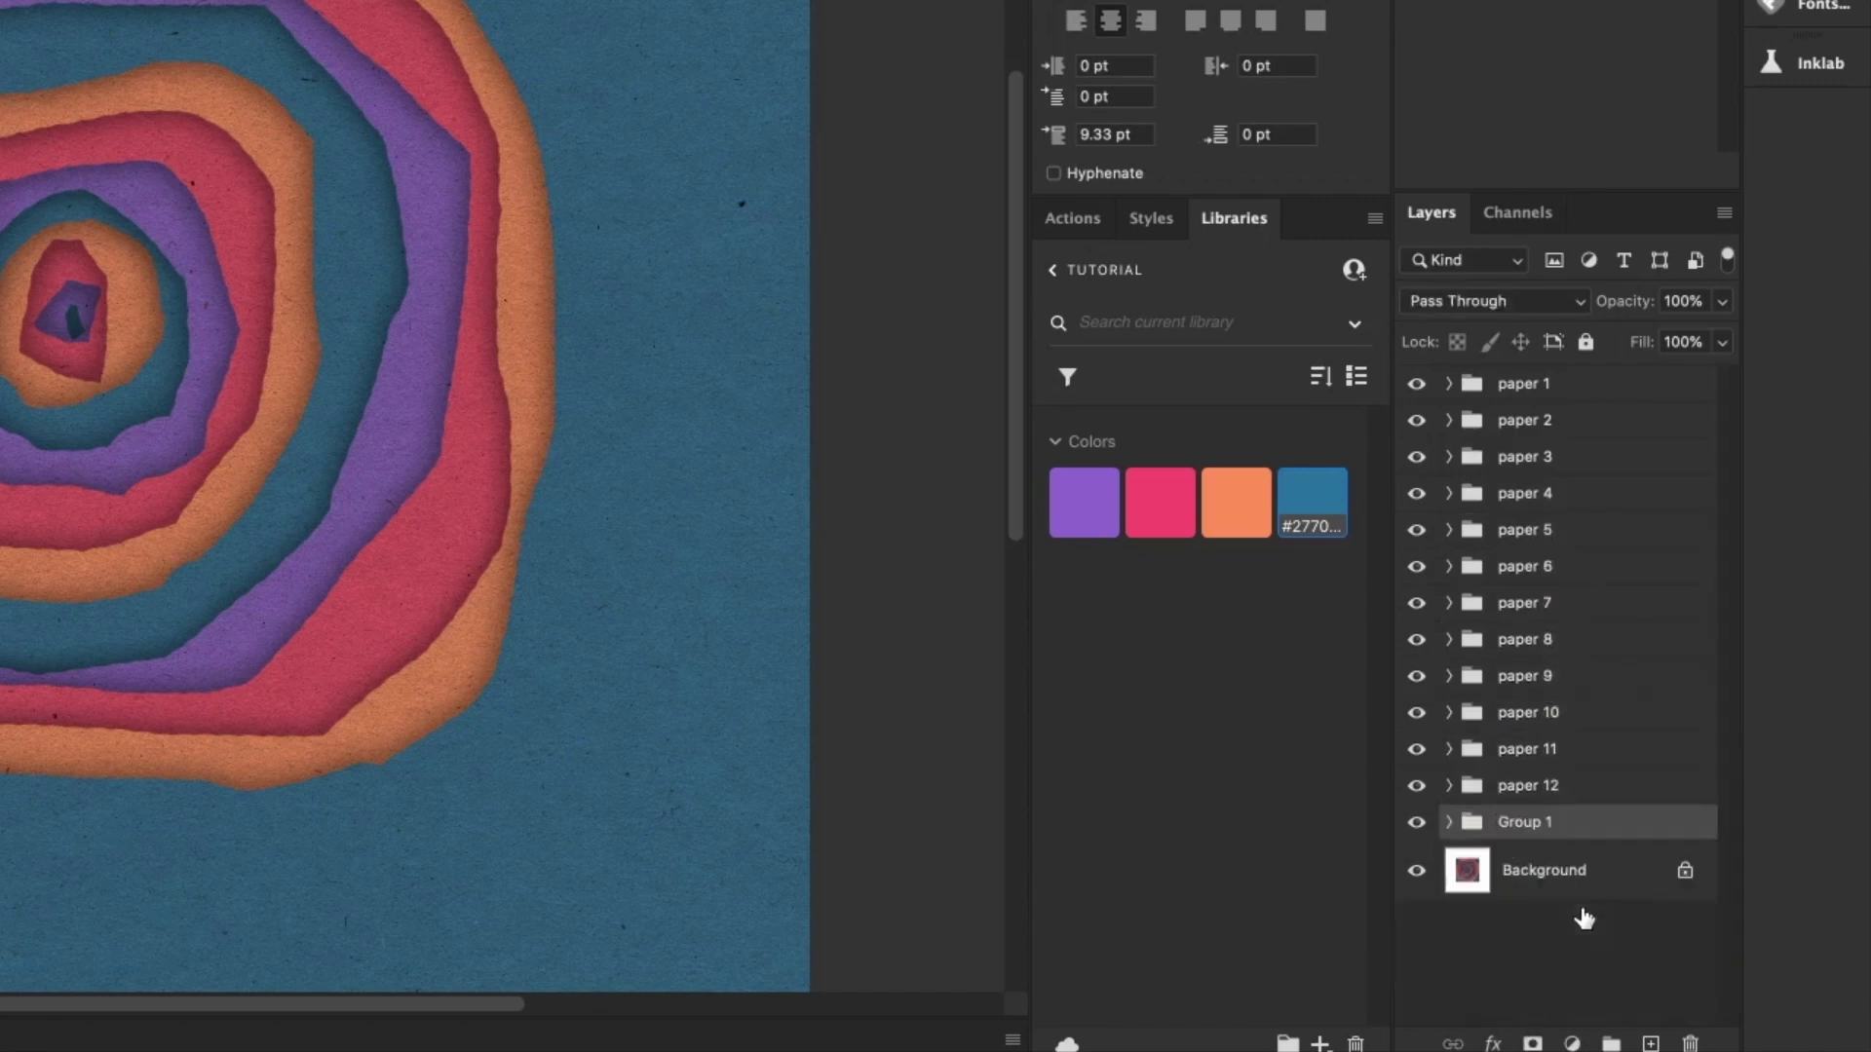
{"action": "double_click", "coordinate": [1520, 821]}
{"action": "type", "text": "paper 13"}
{"action": "key", "text": "Return"}
- Check the paper 5 group by hiding and showing it, and select all the groups from paper 1 to paper 13
{"action": "left_click", "coordinate": [1559, 383]}
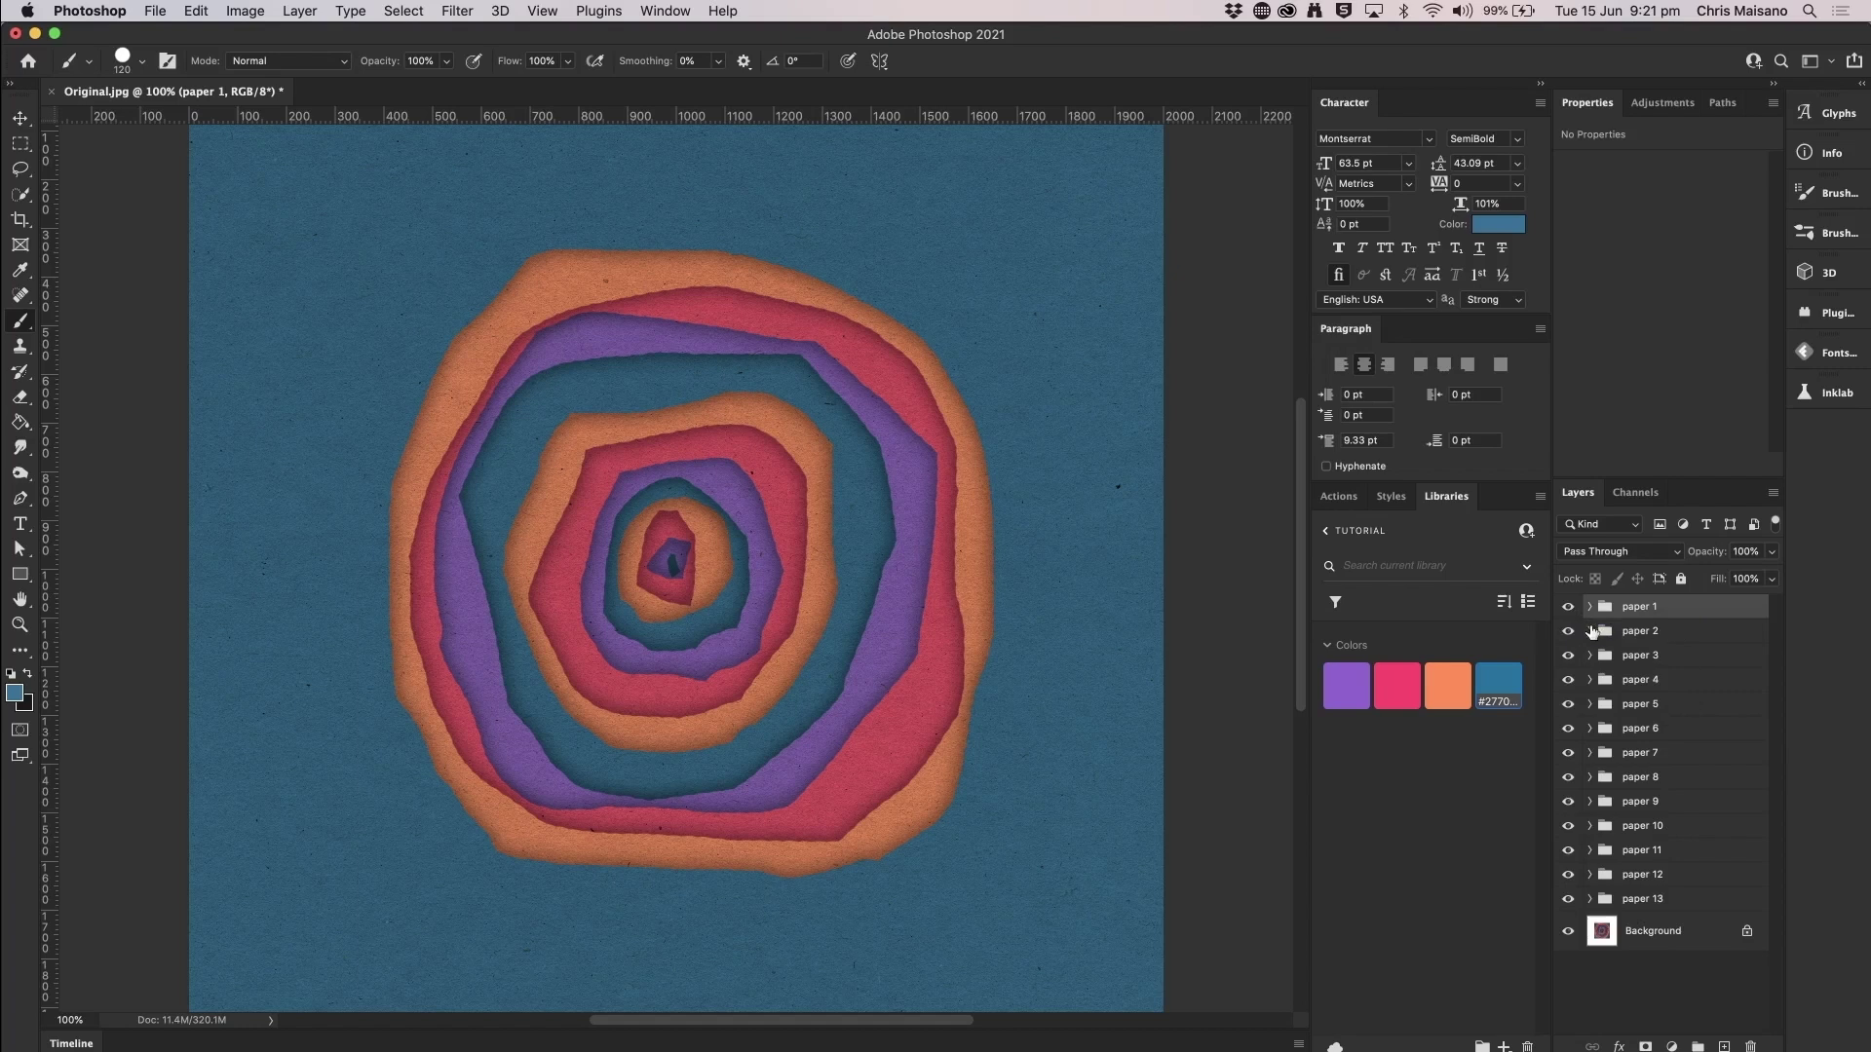
{"action": "left_click", "coordinate": [1568, 714]}
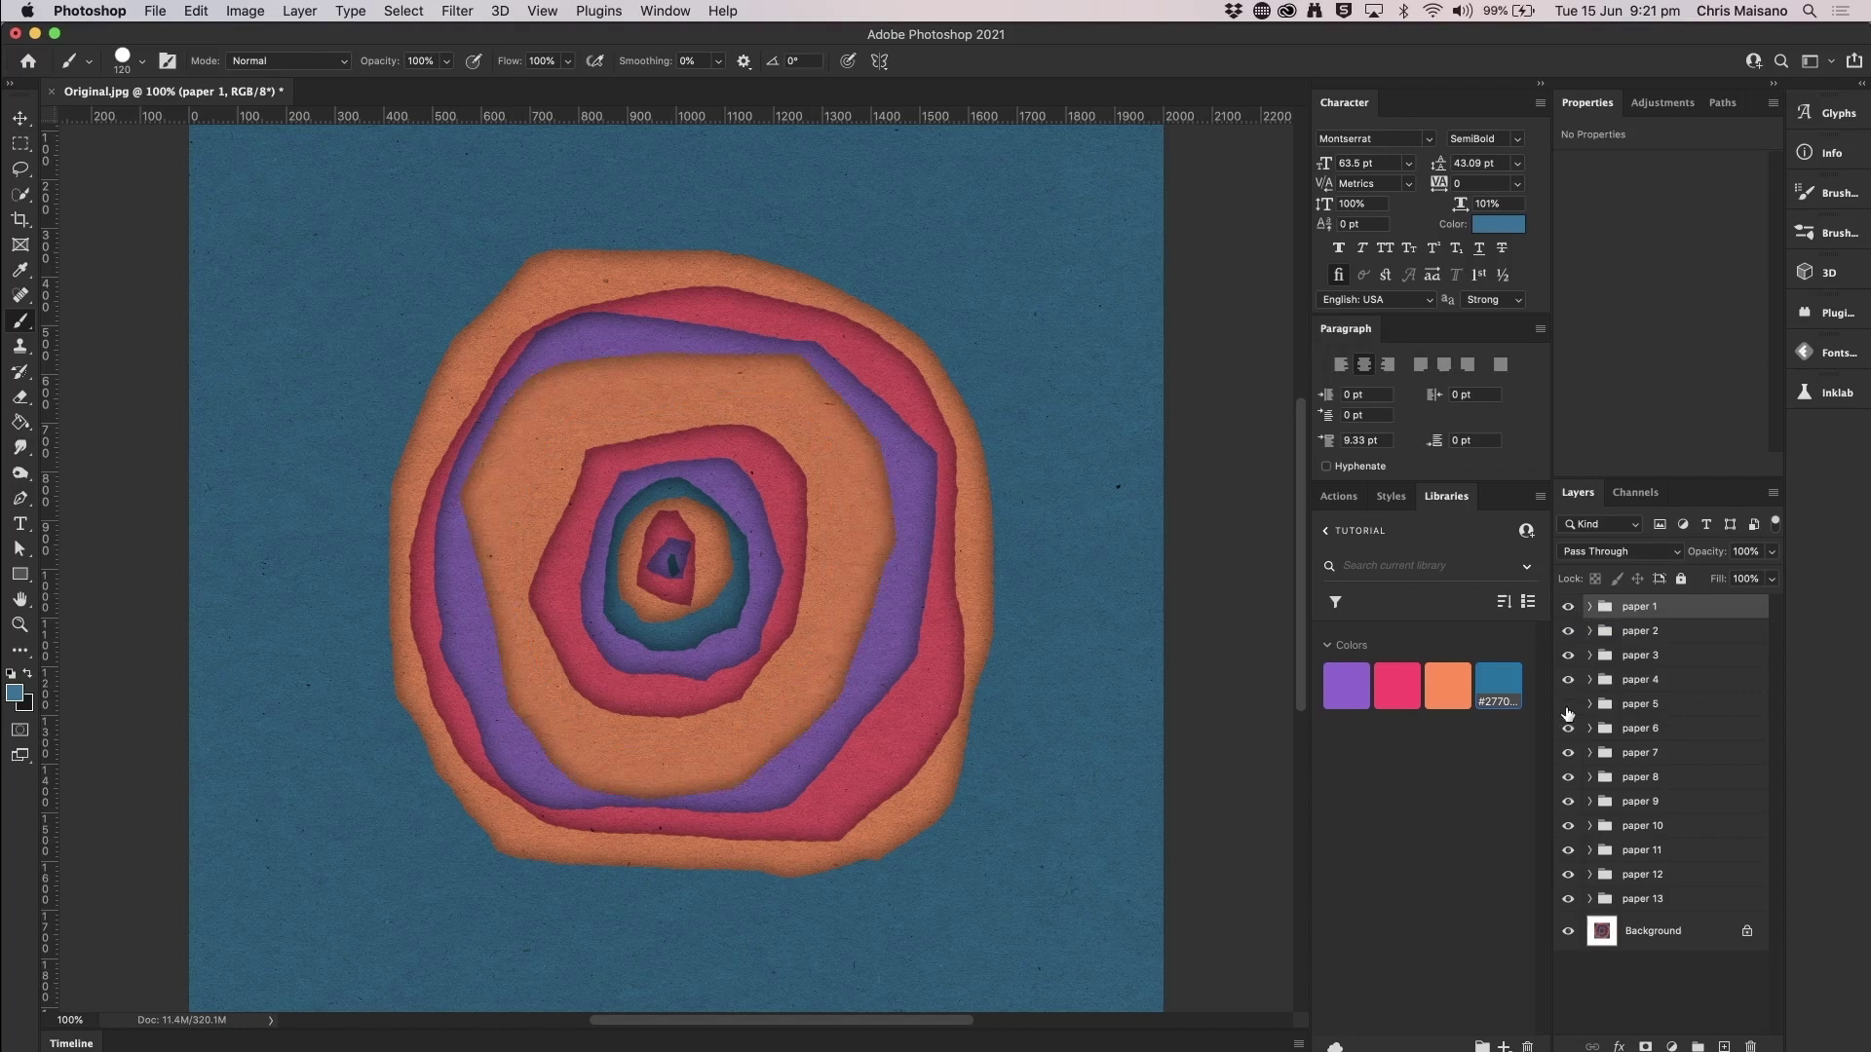
{"action": "left_click", "coordinate": [1569, 708]}
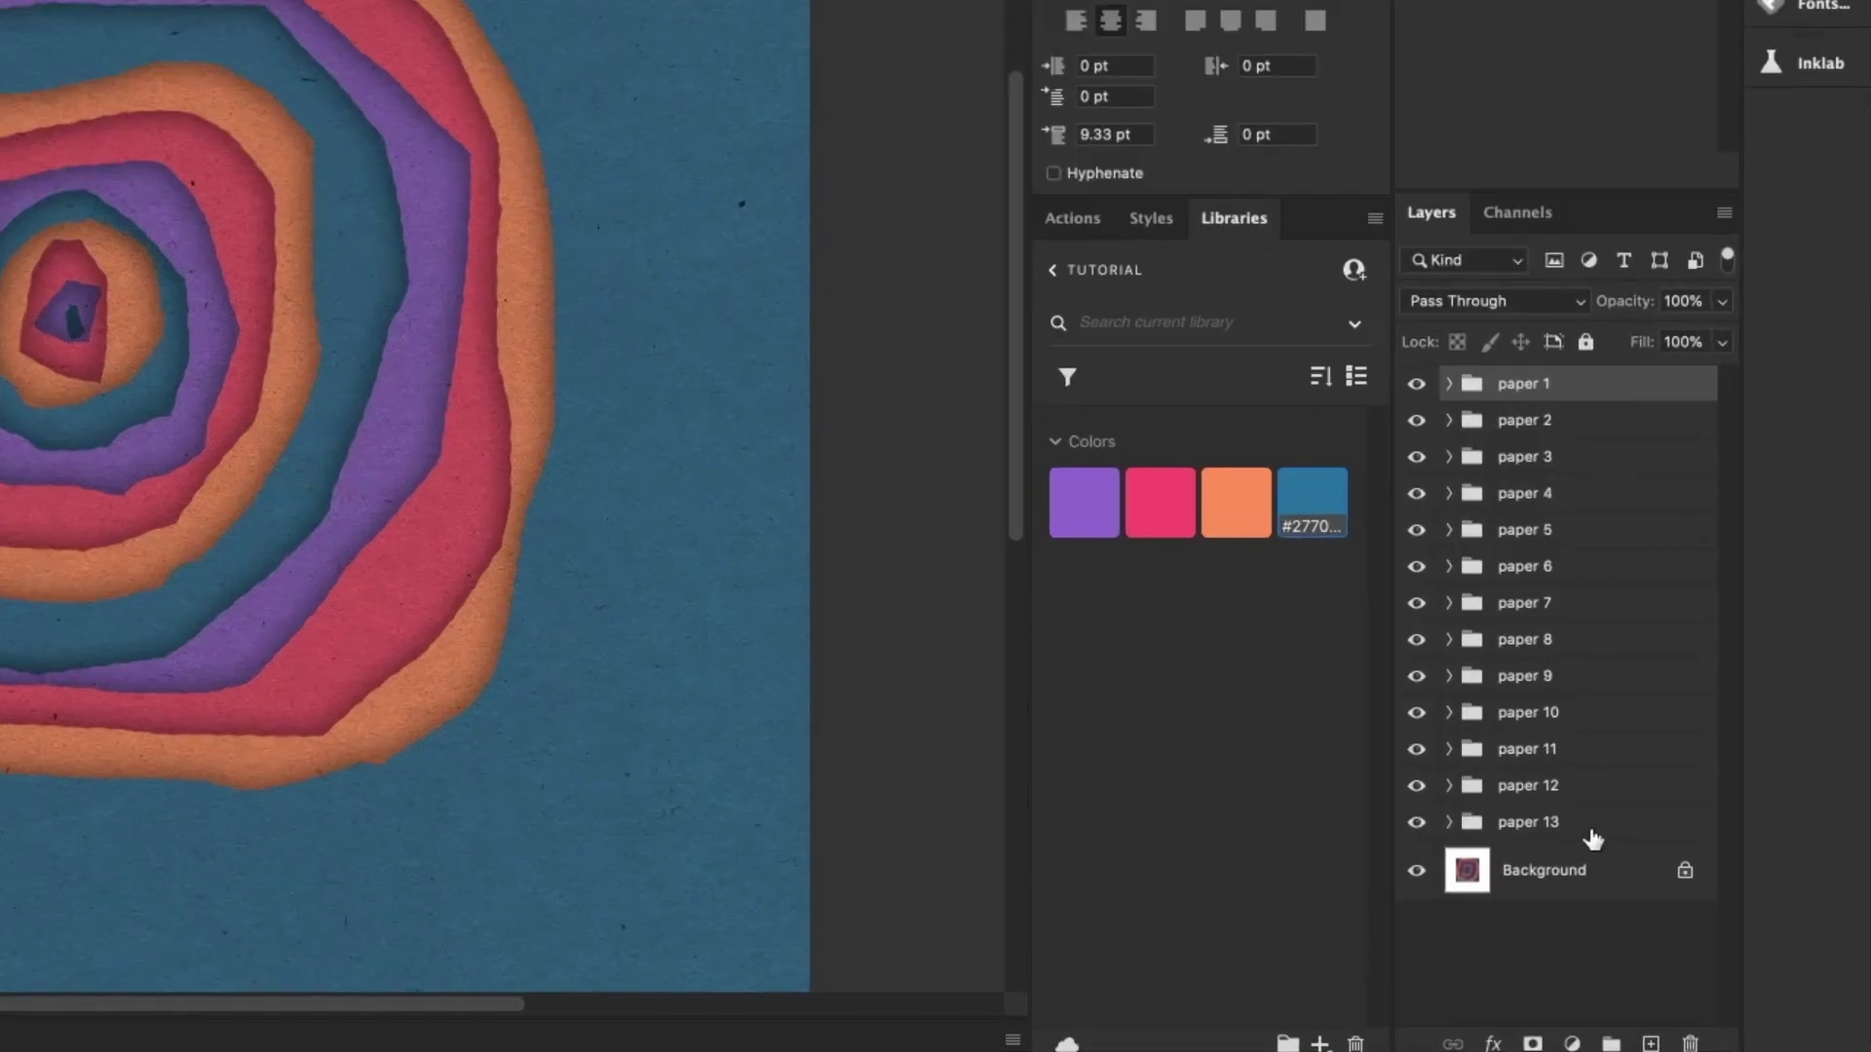
{"action": "left_click", "coordinate": [1684, 901], "text": "shift"}
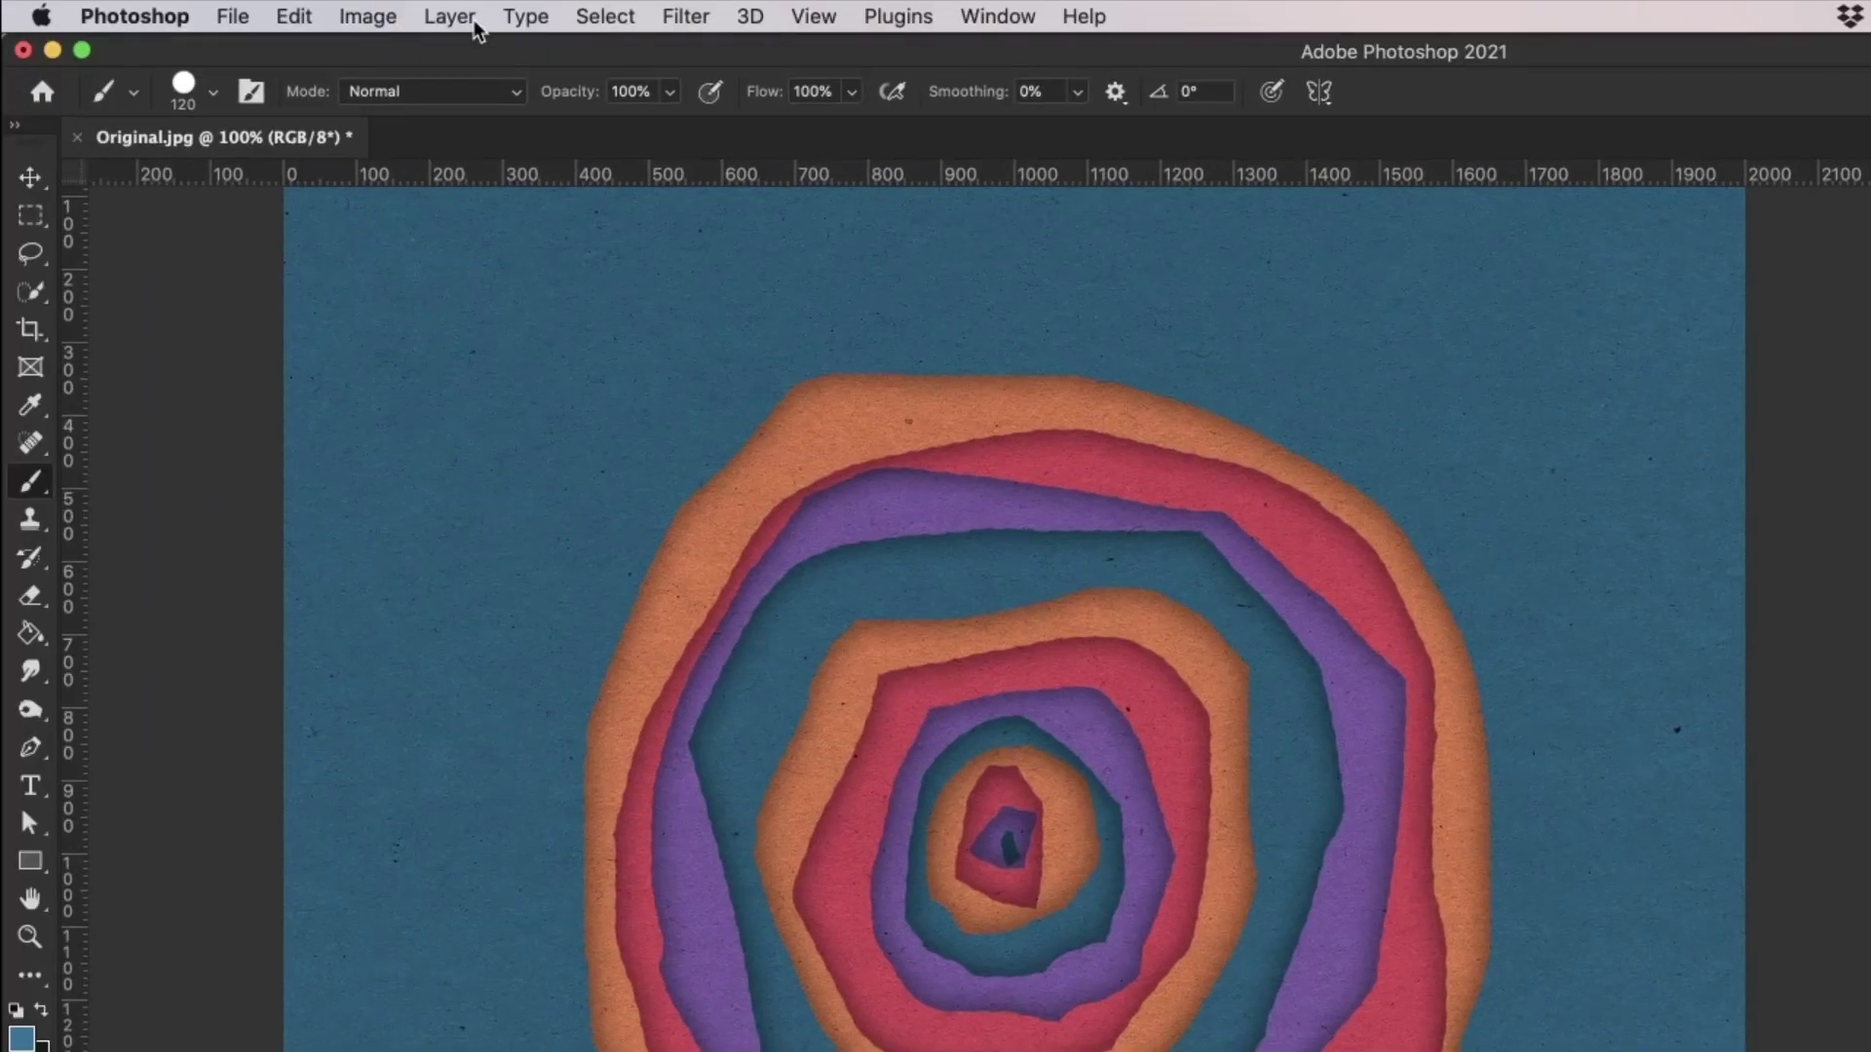
- Open Export As for the selected groups and select all the entries from paper 1 to paper 13
{"action": "left_click", "coordinate": [450, 17]}
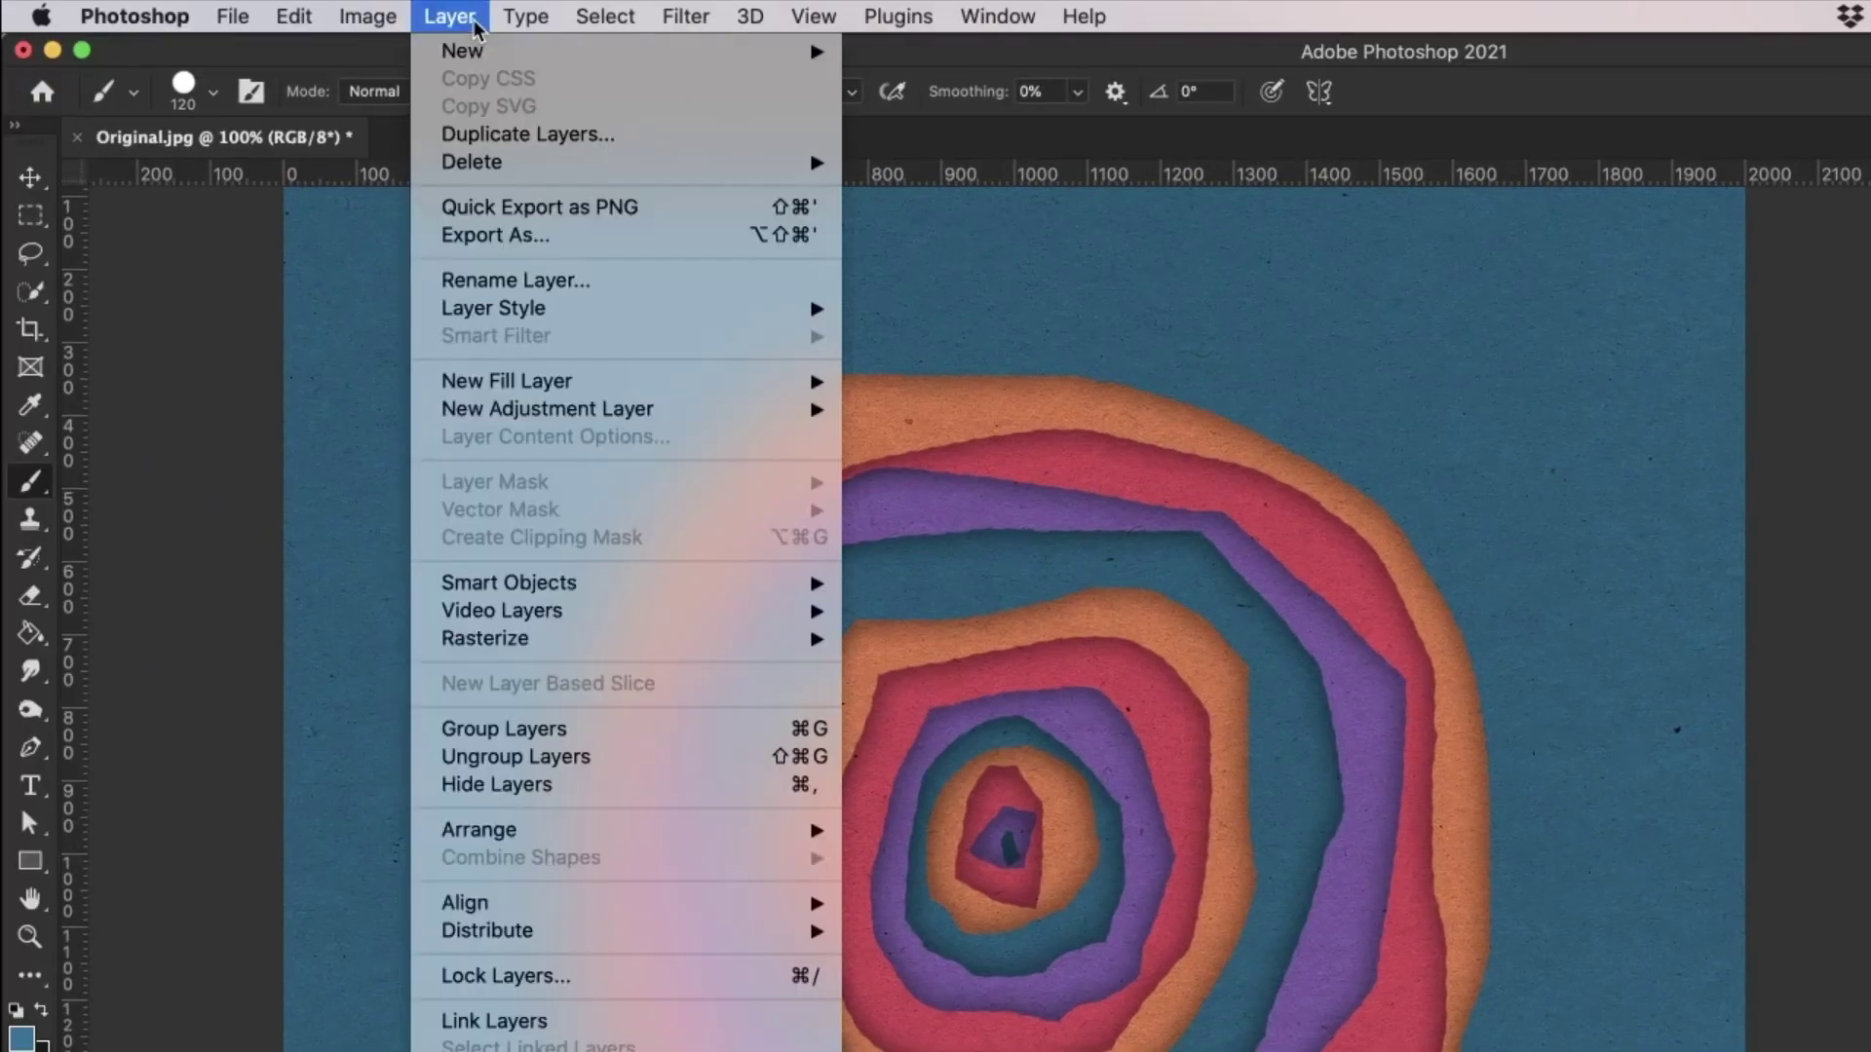
{"action": "left_click", "coordinate": [523, 237]}
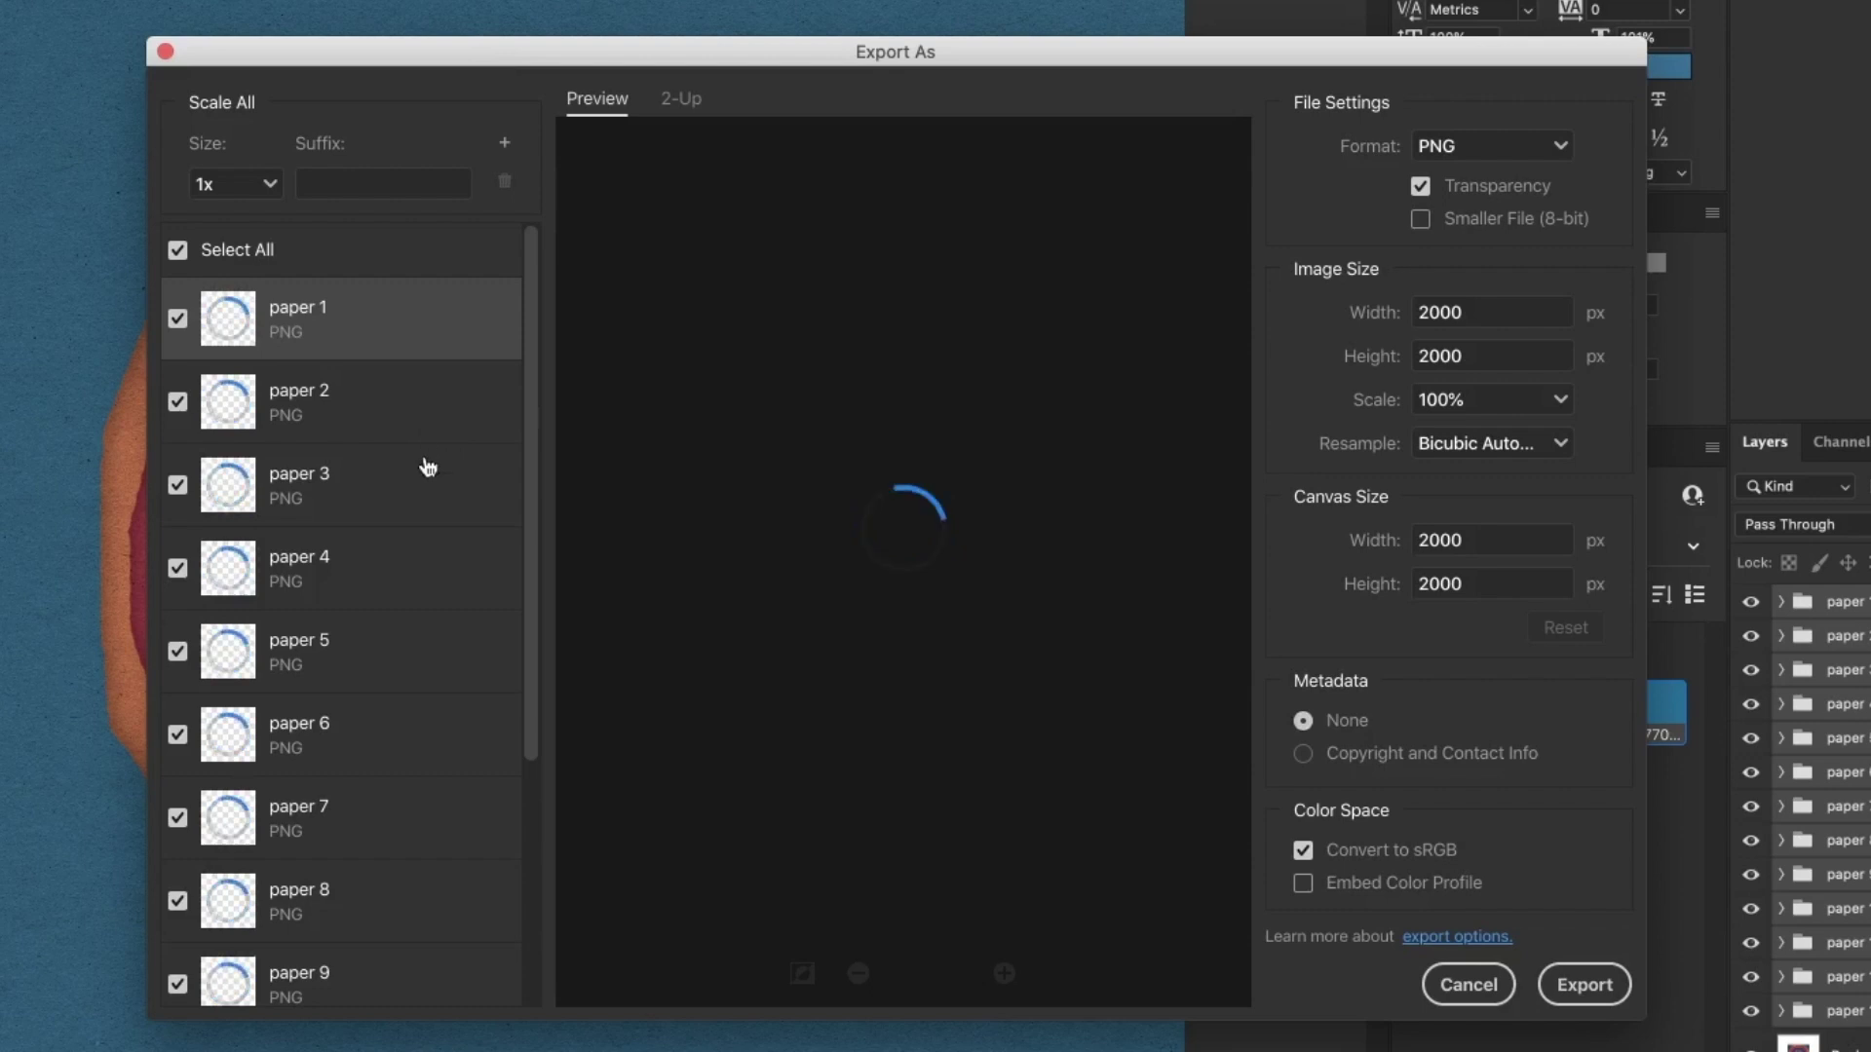
{"action": "scroll", "coordinate": [429, 451], "scroll_direction": "down", "scroll_amount": 5}
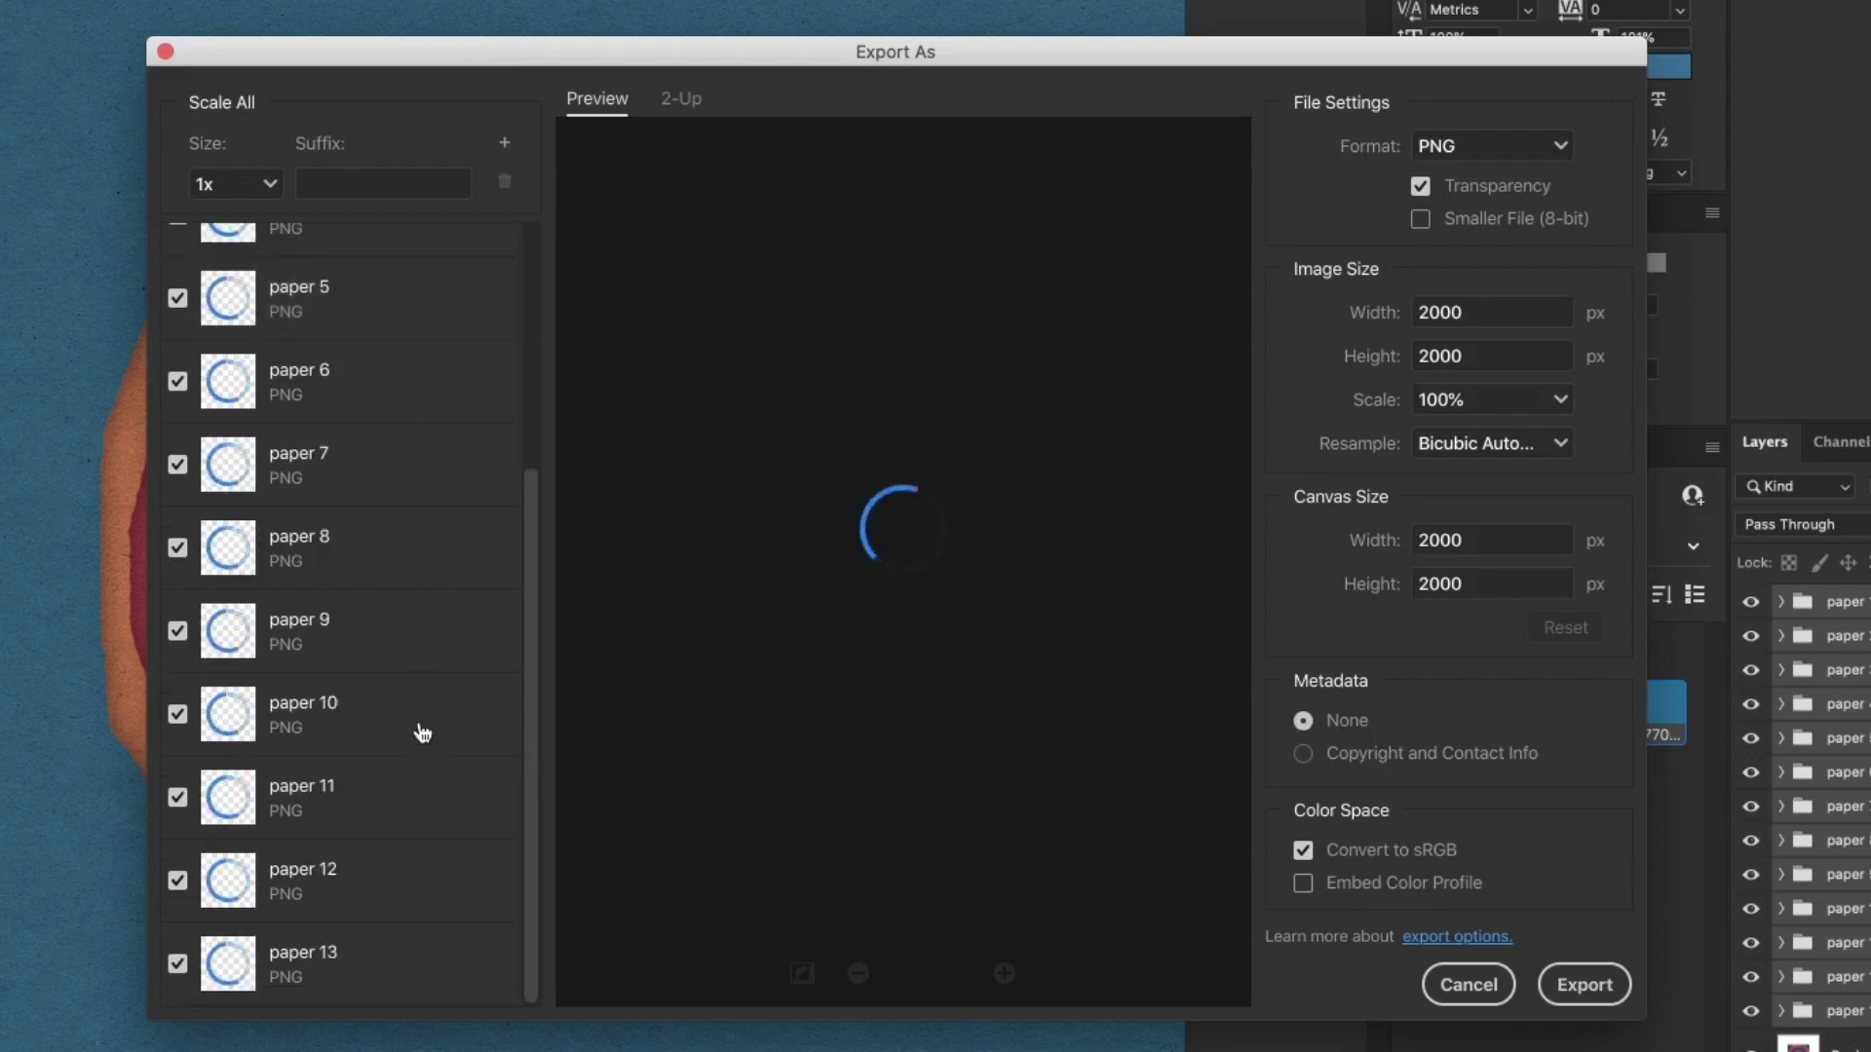
{"action": "left_click", "coordinate": [357, 973], "text": "shift"}
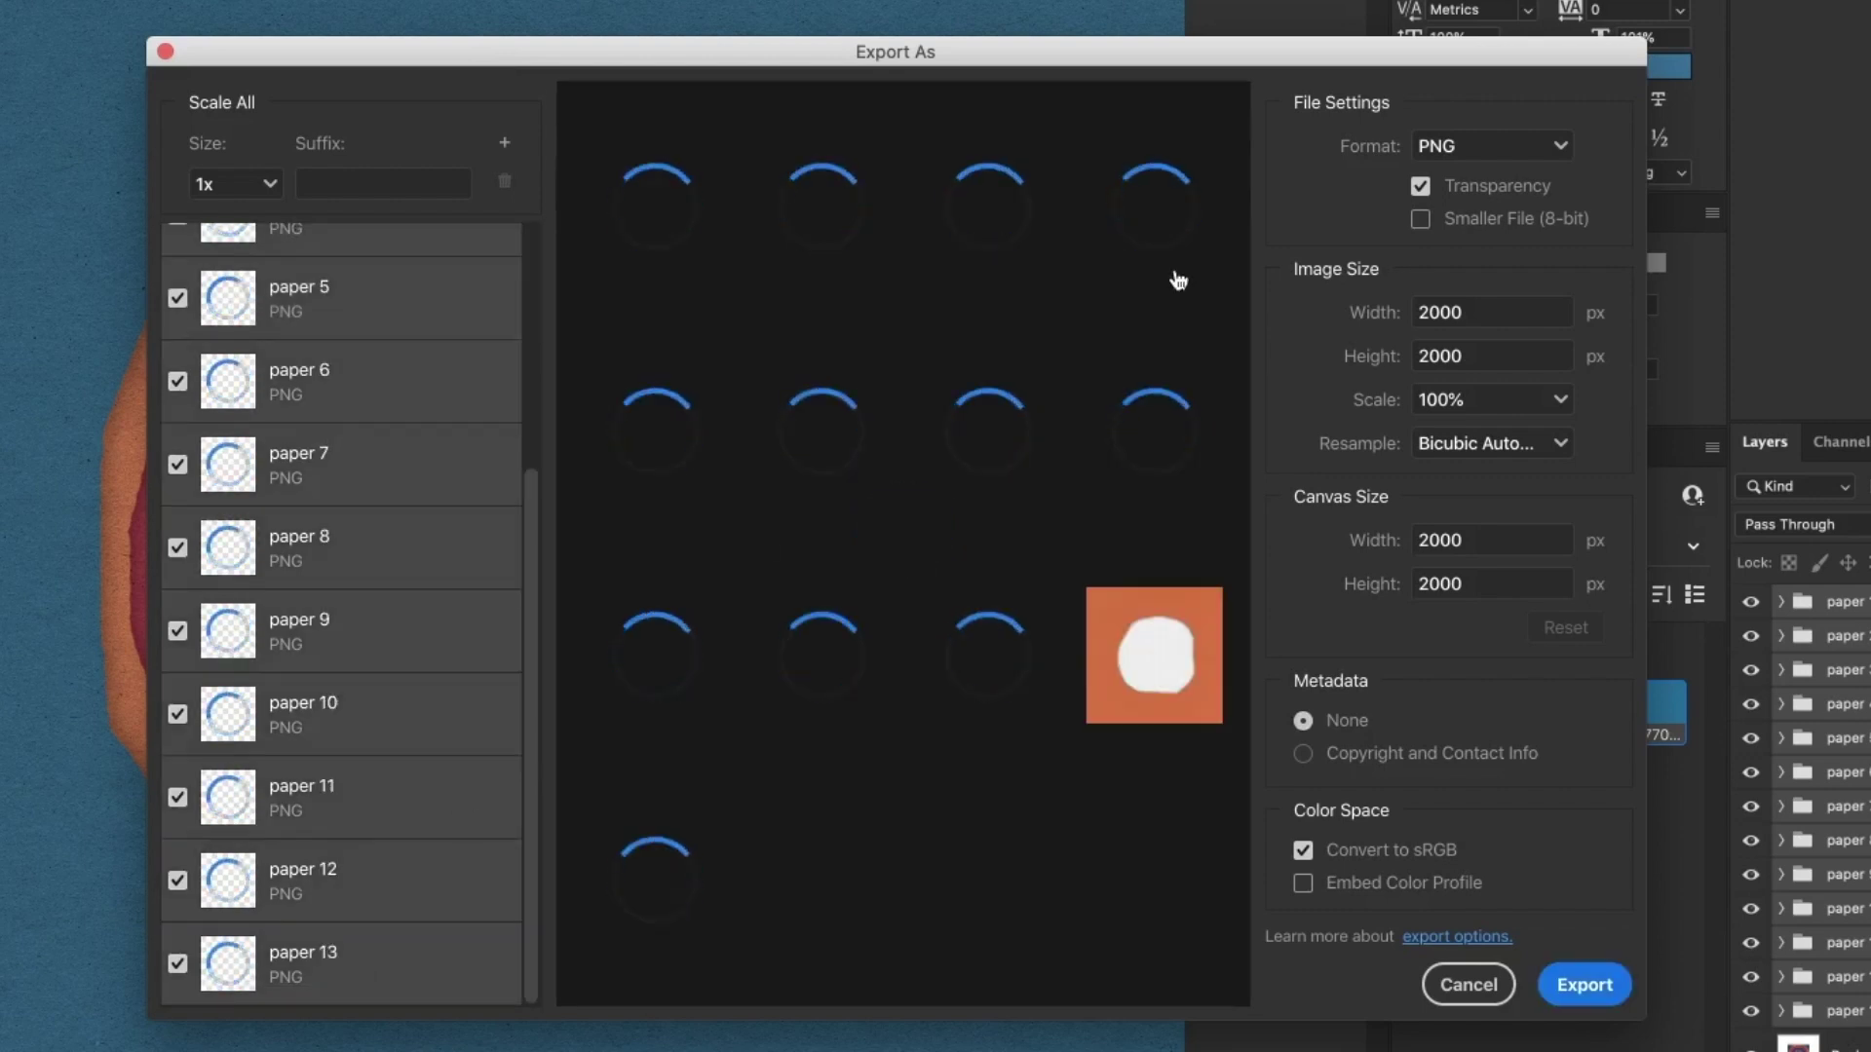
- Keep the PNG format with transparency and export all the paper groups into the ART TO ANIMATION folder
{"action": "left_click", "coordinate": [1538, 162]}
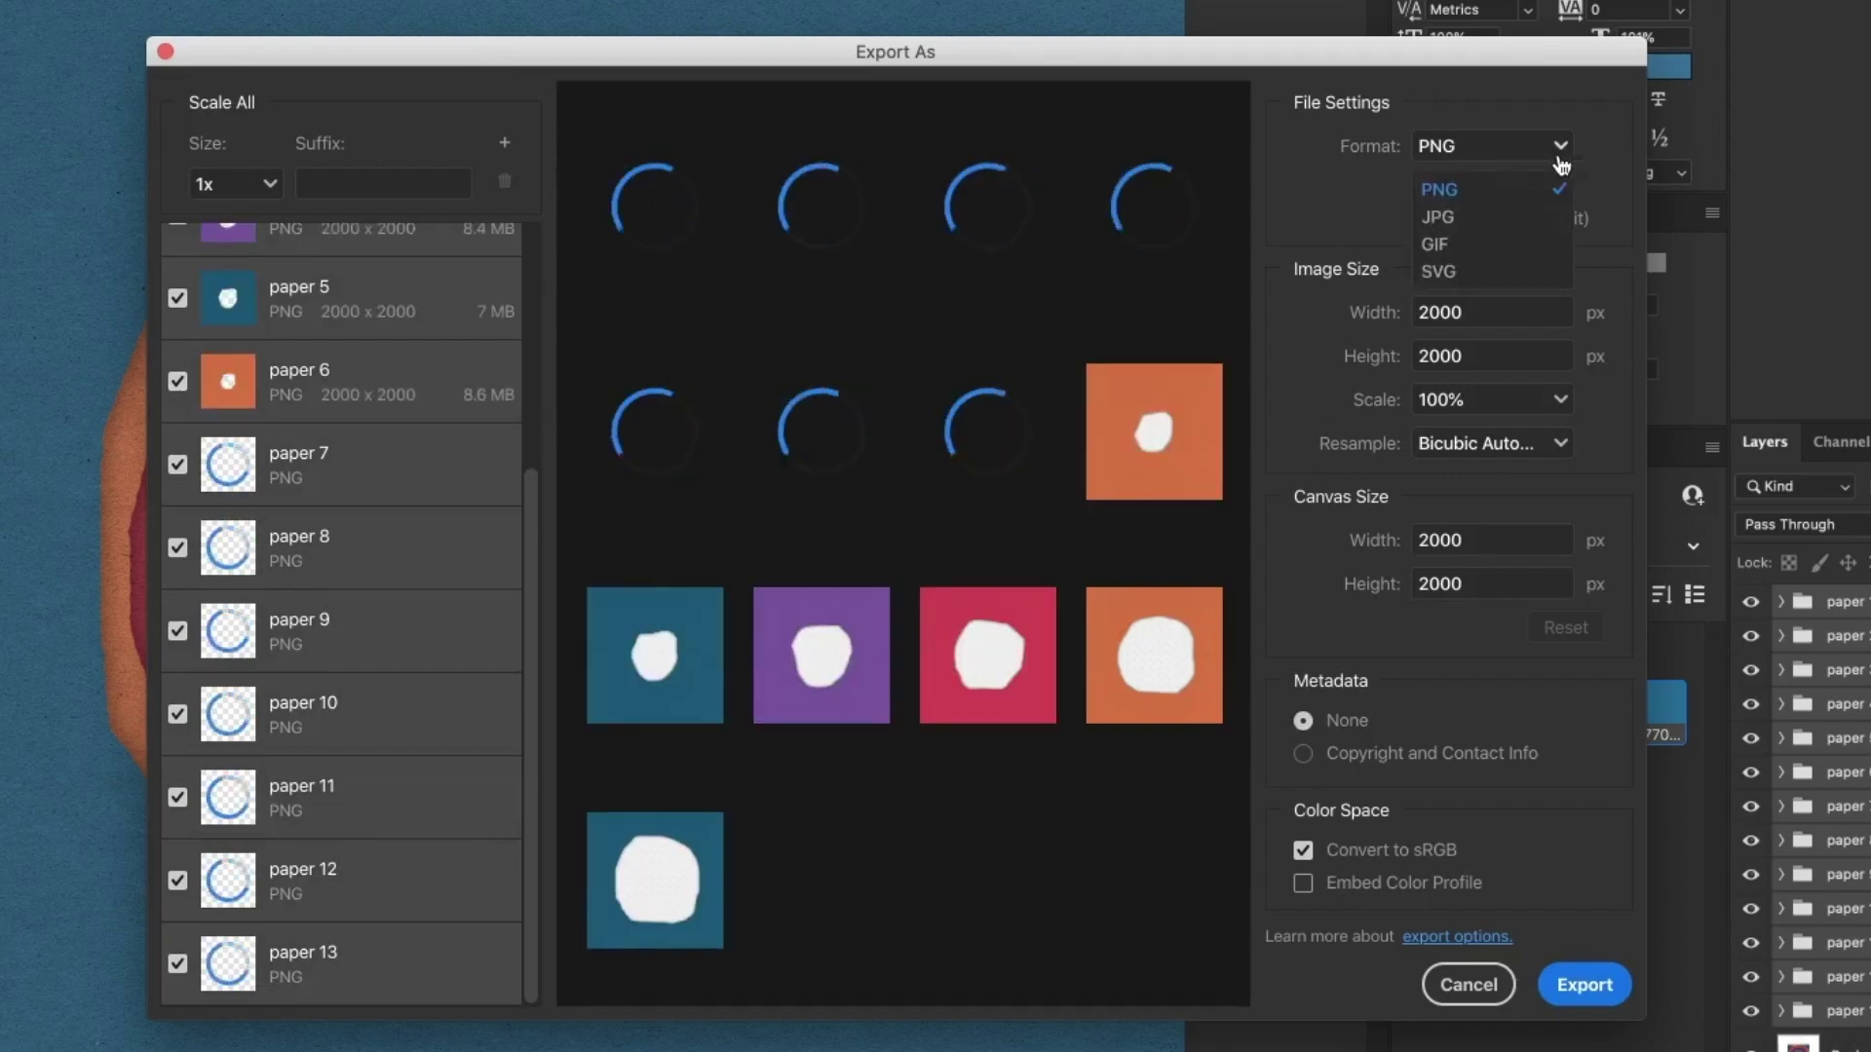
{"action": "left_click", "coordinate": [1575, 104]}
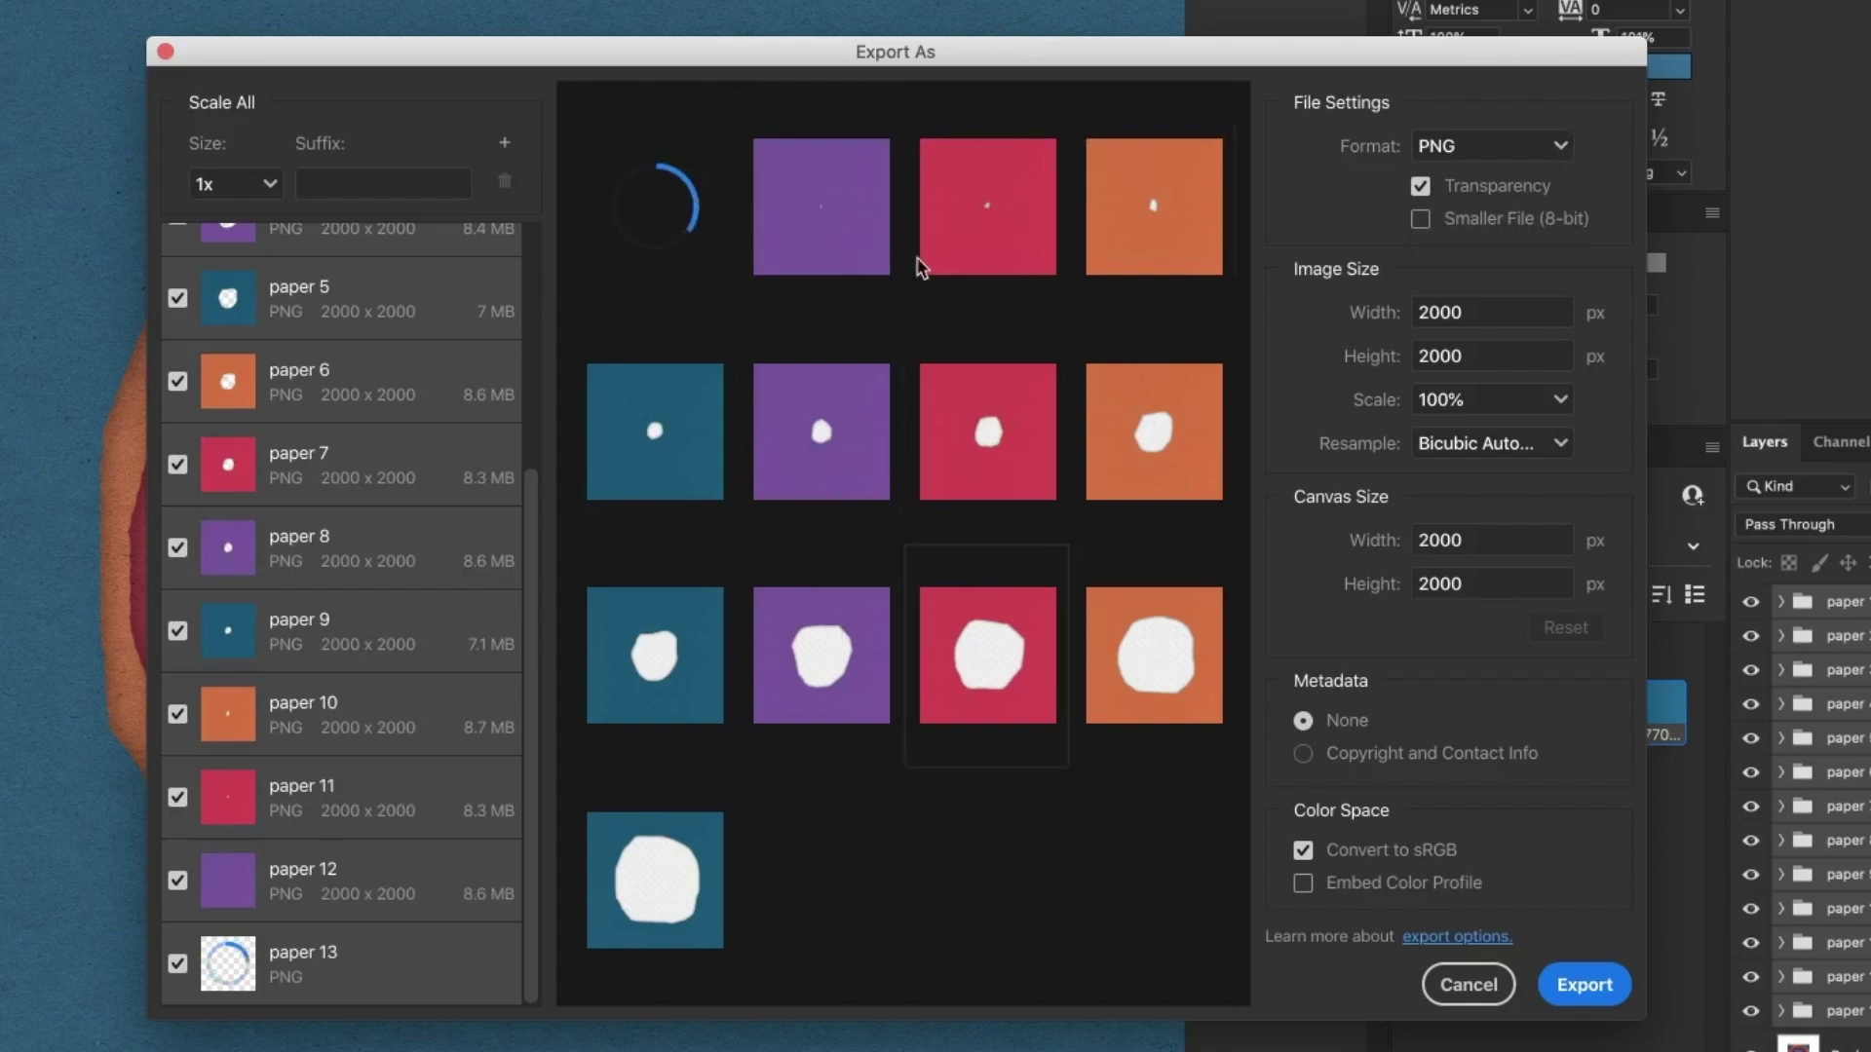
{"action": "left_click", "coordinate": [1585, 989]}
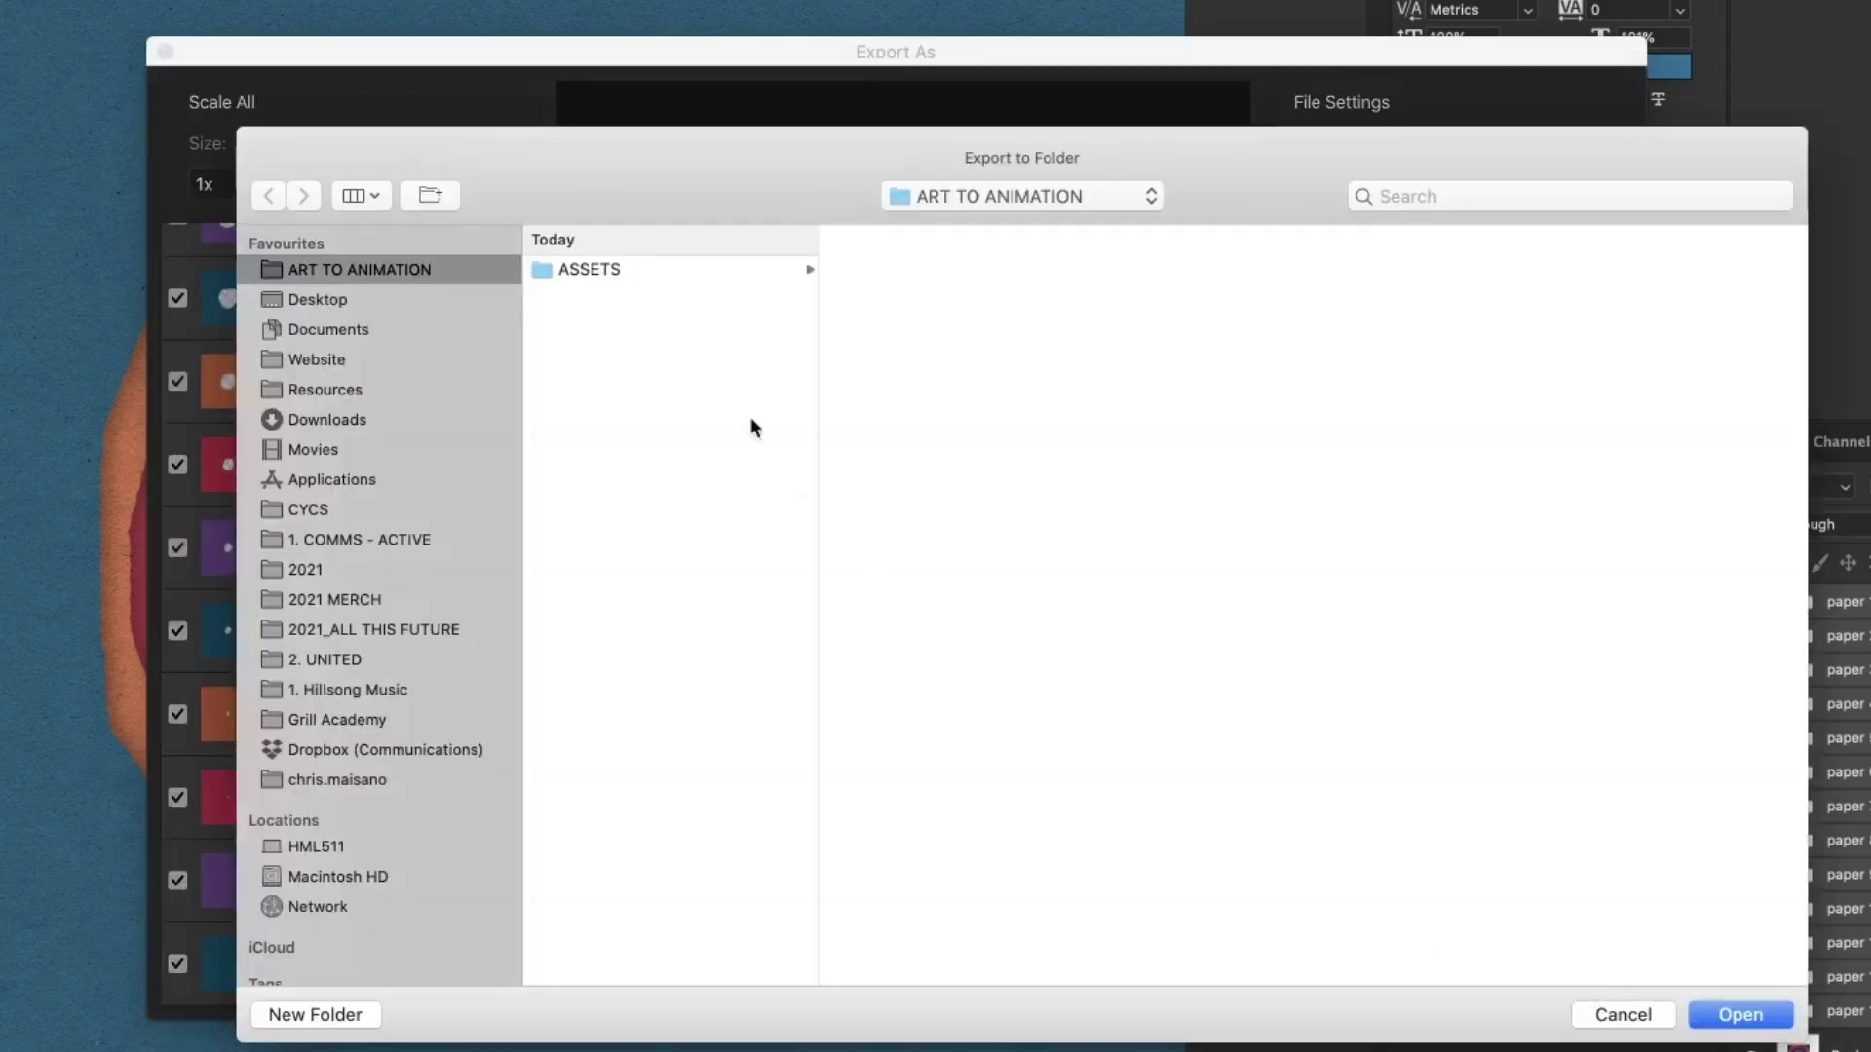
{"action": "left_click", "coordinate": [1739, 1016]}
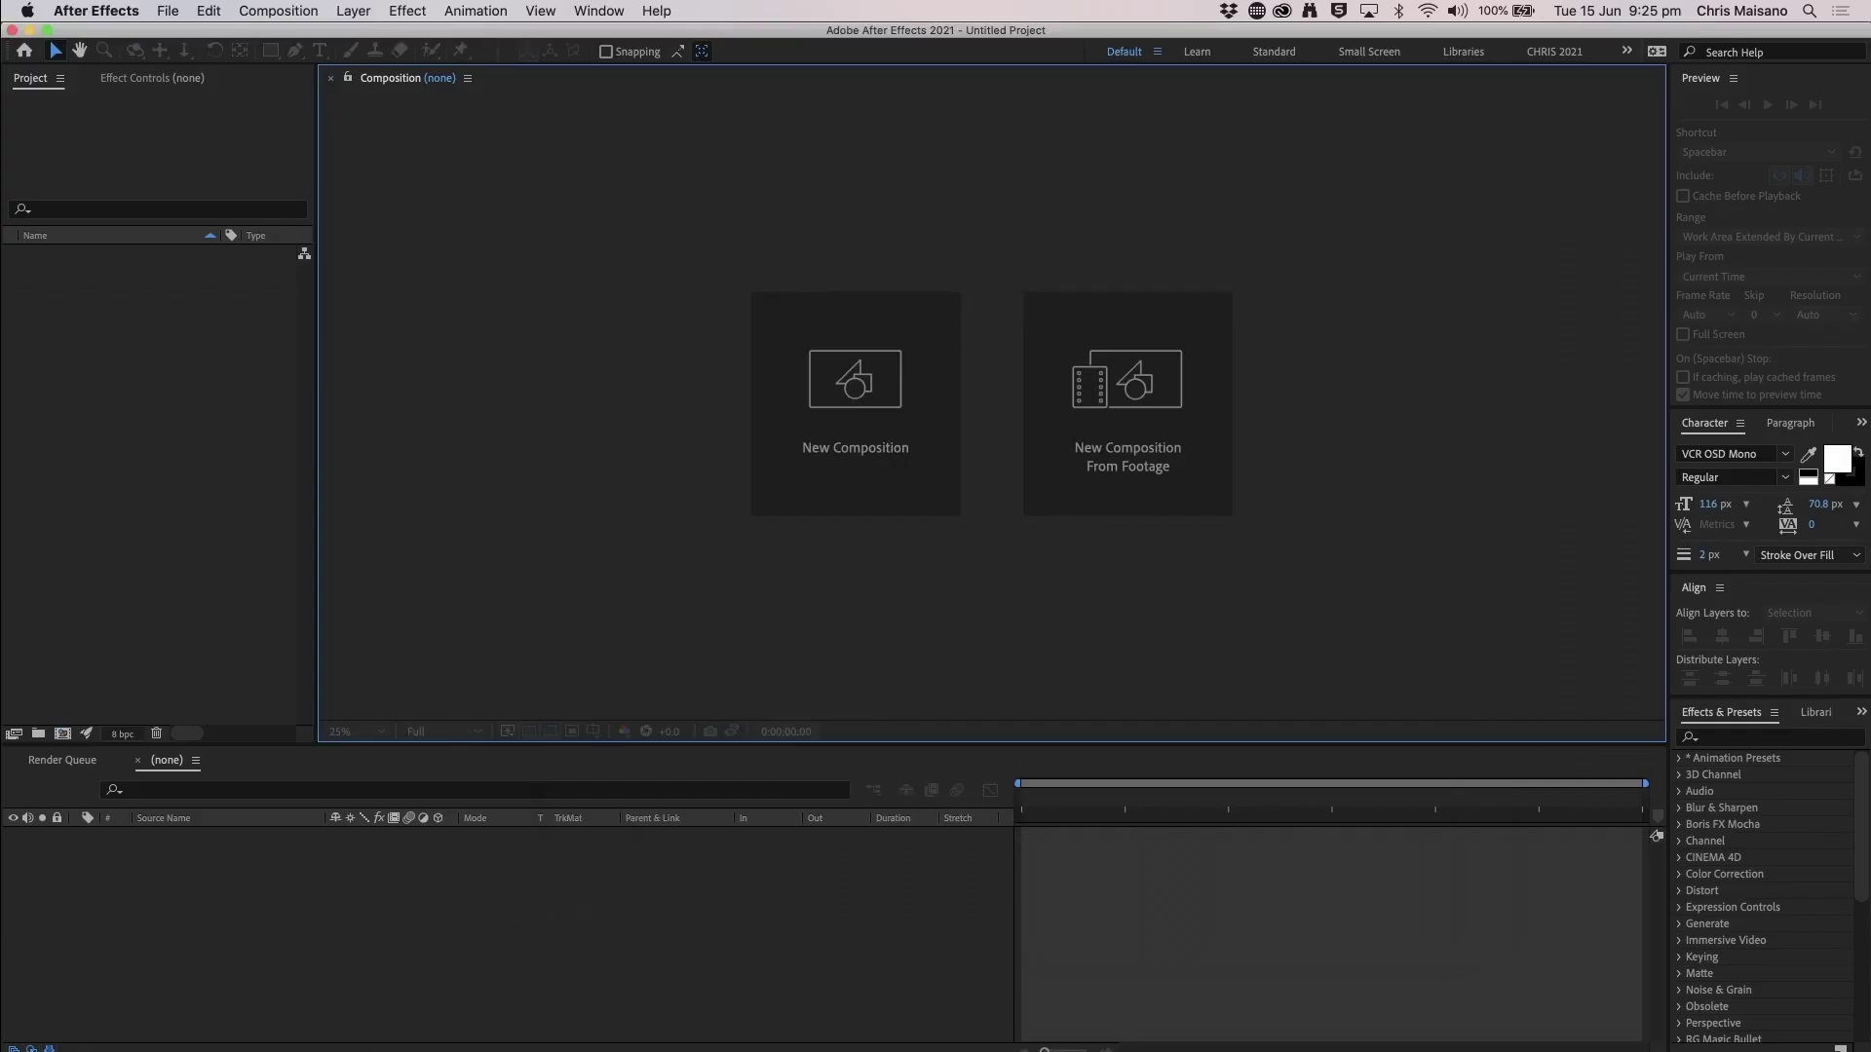
- Import the files paper 1.png to paper 13.png from the ART TO ANIMATION folder in Finder into the After Effects project
{"action": "key", "text": "super+Tab"}
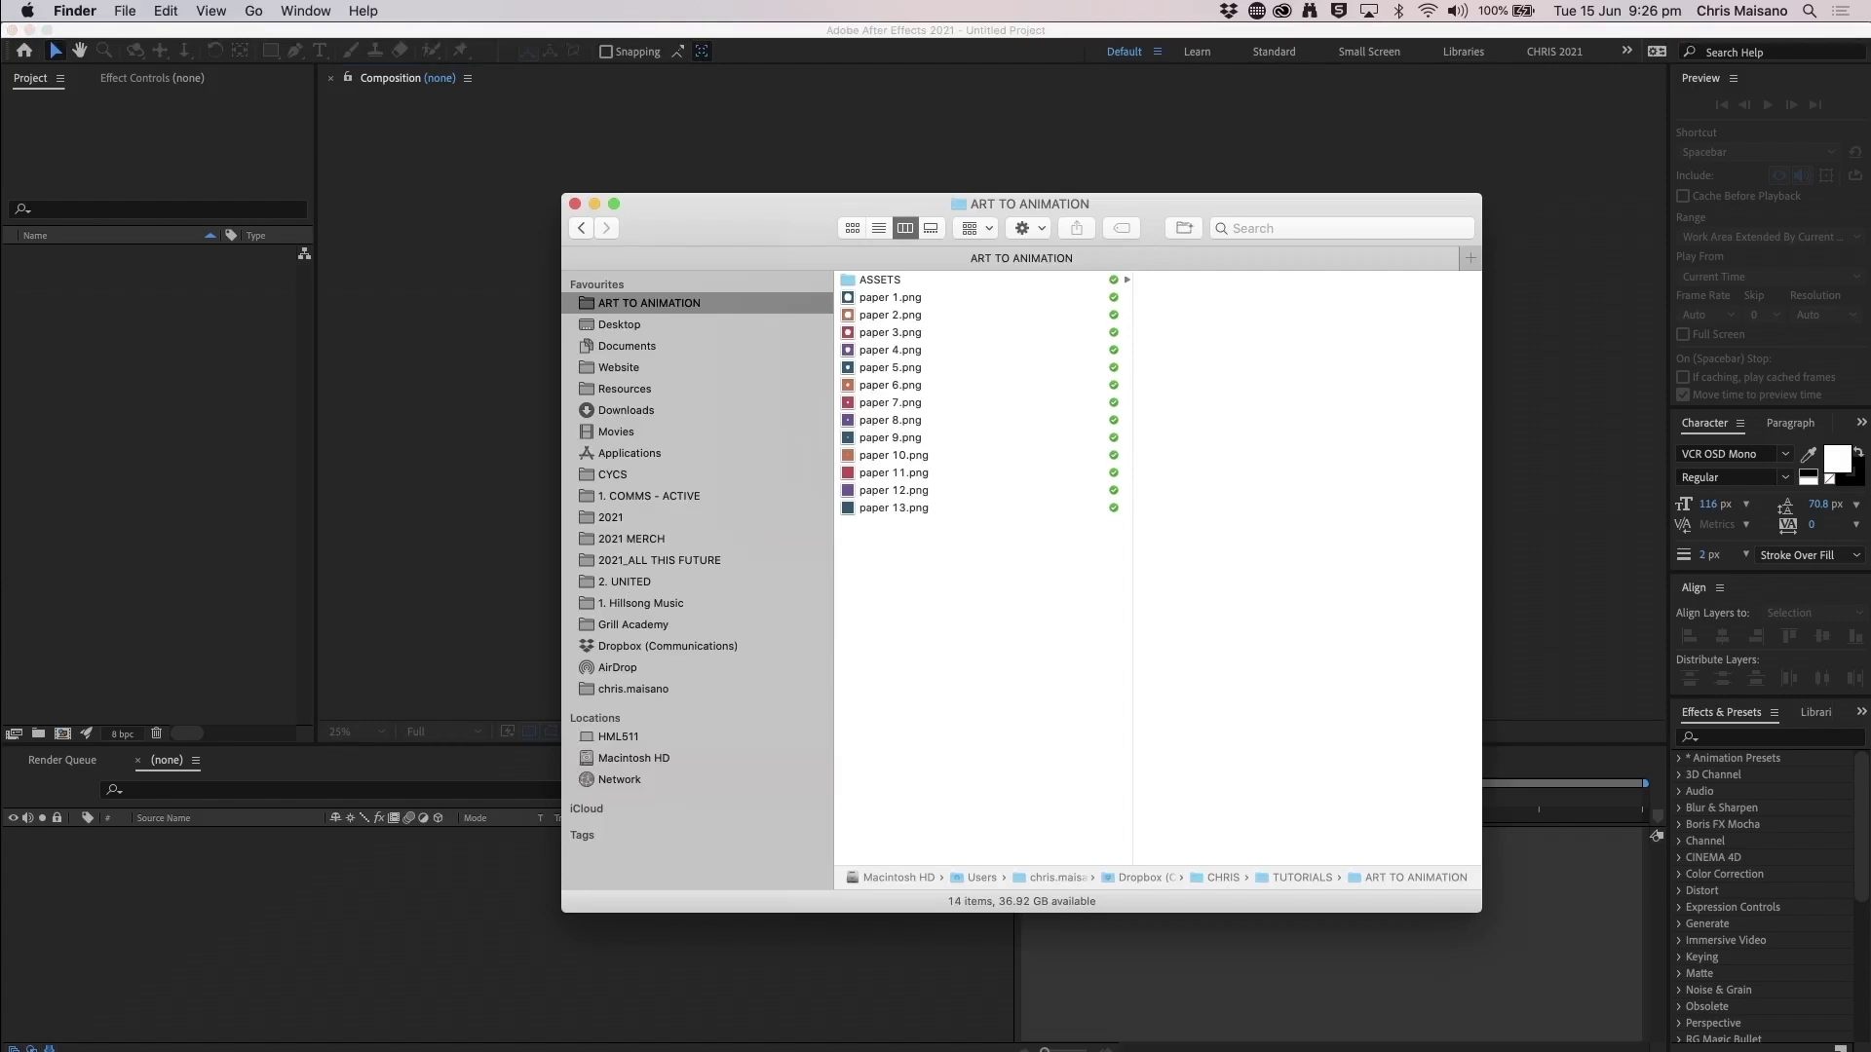
{"action": "left_click", "coordinate": [972, 297]}
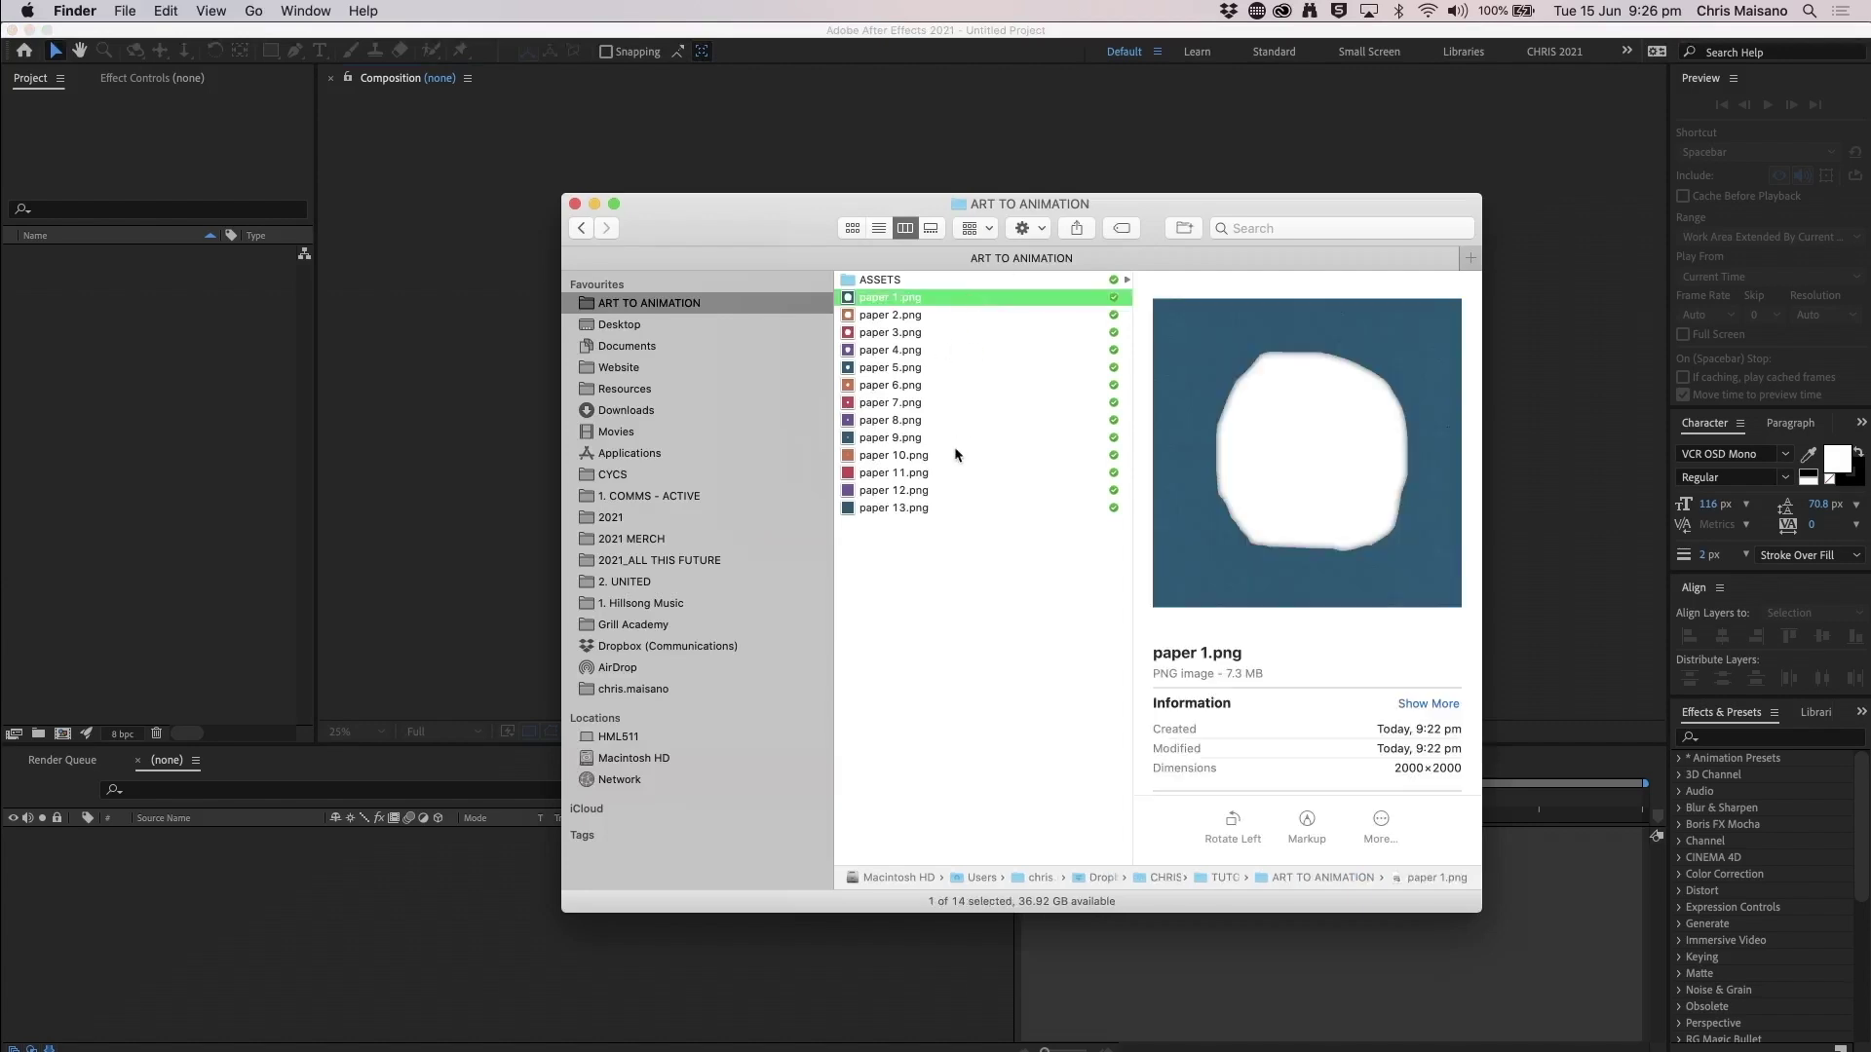
{"action": "left_click", "coordinate": [937, 508], "text": "shift"}
{"action": "left_click_drag", "start_coordinate": [912, 296], "coordinate": [198, 517]}
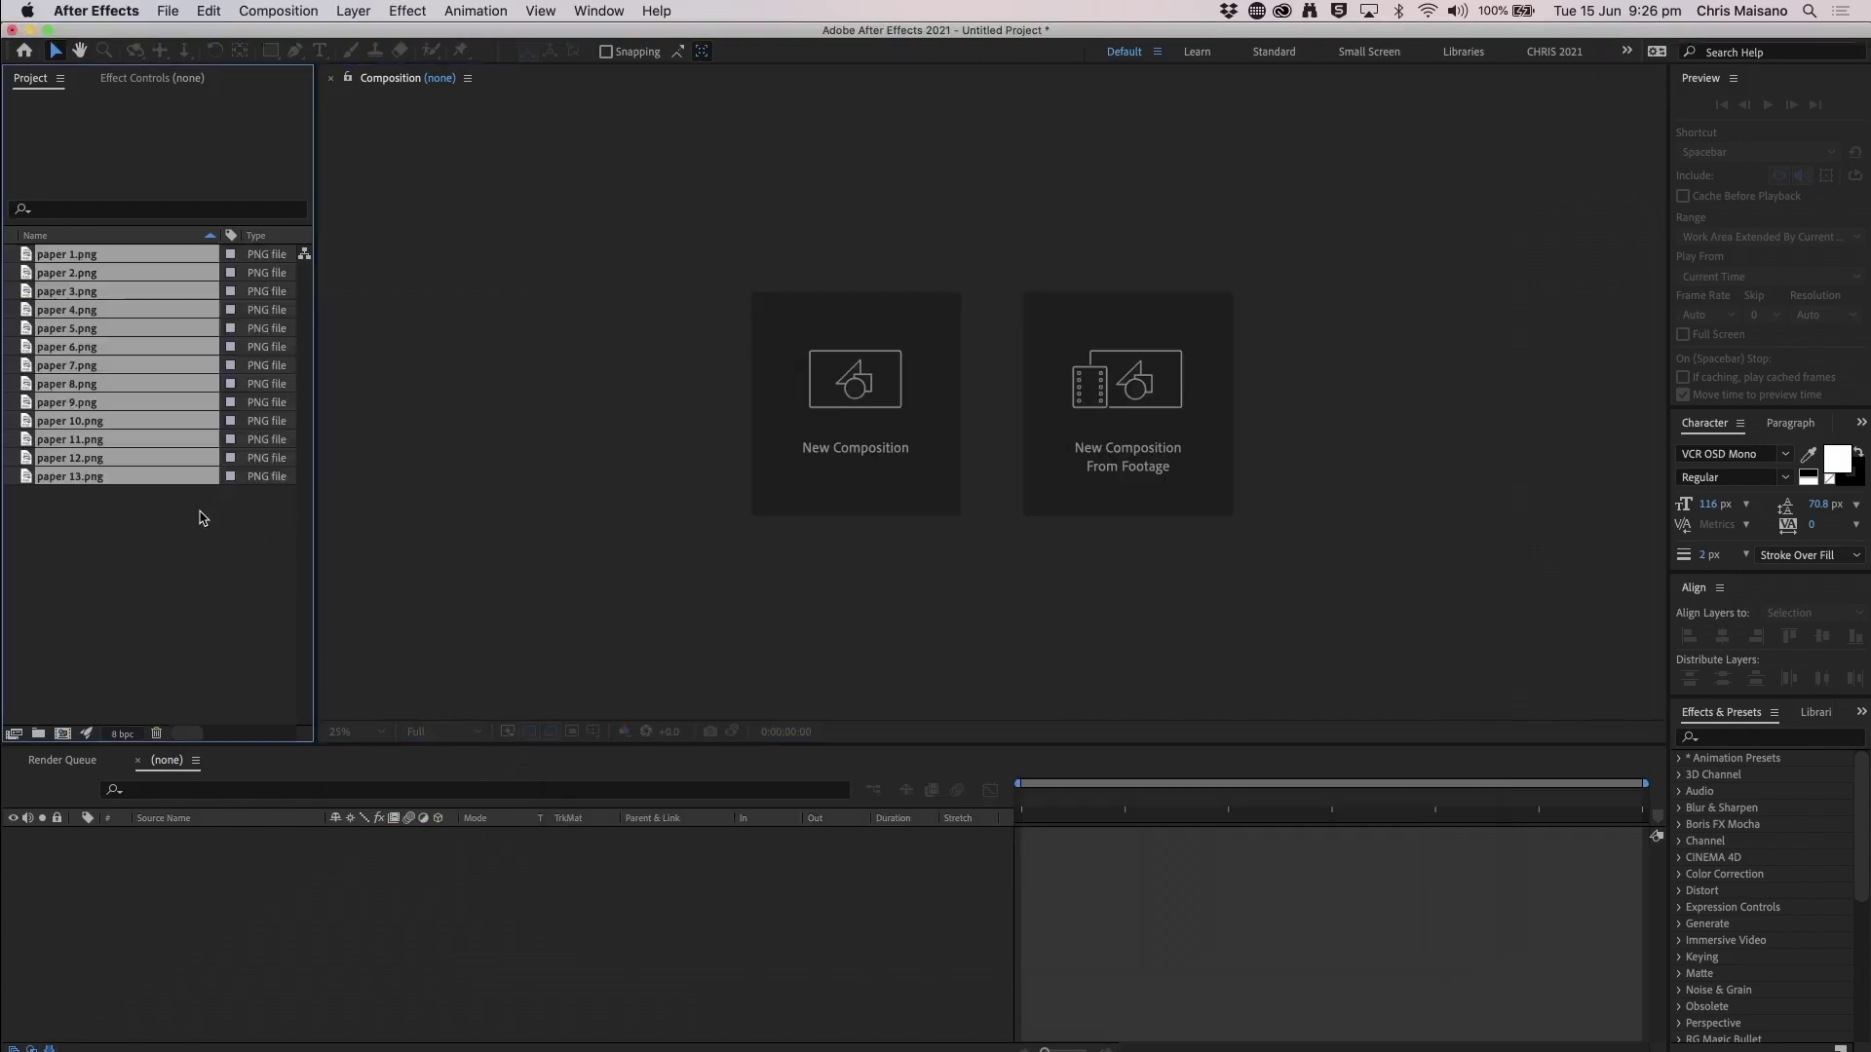
{"action": "left_click", "coordinate": [197, 594]}
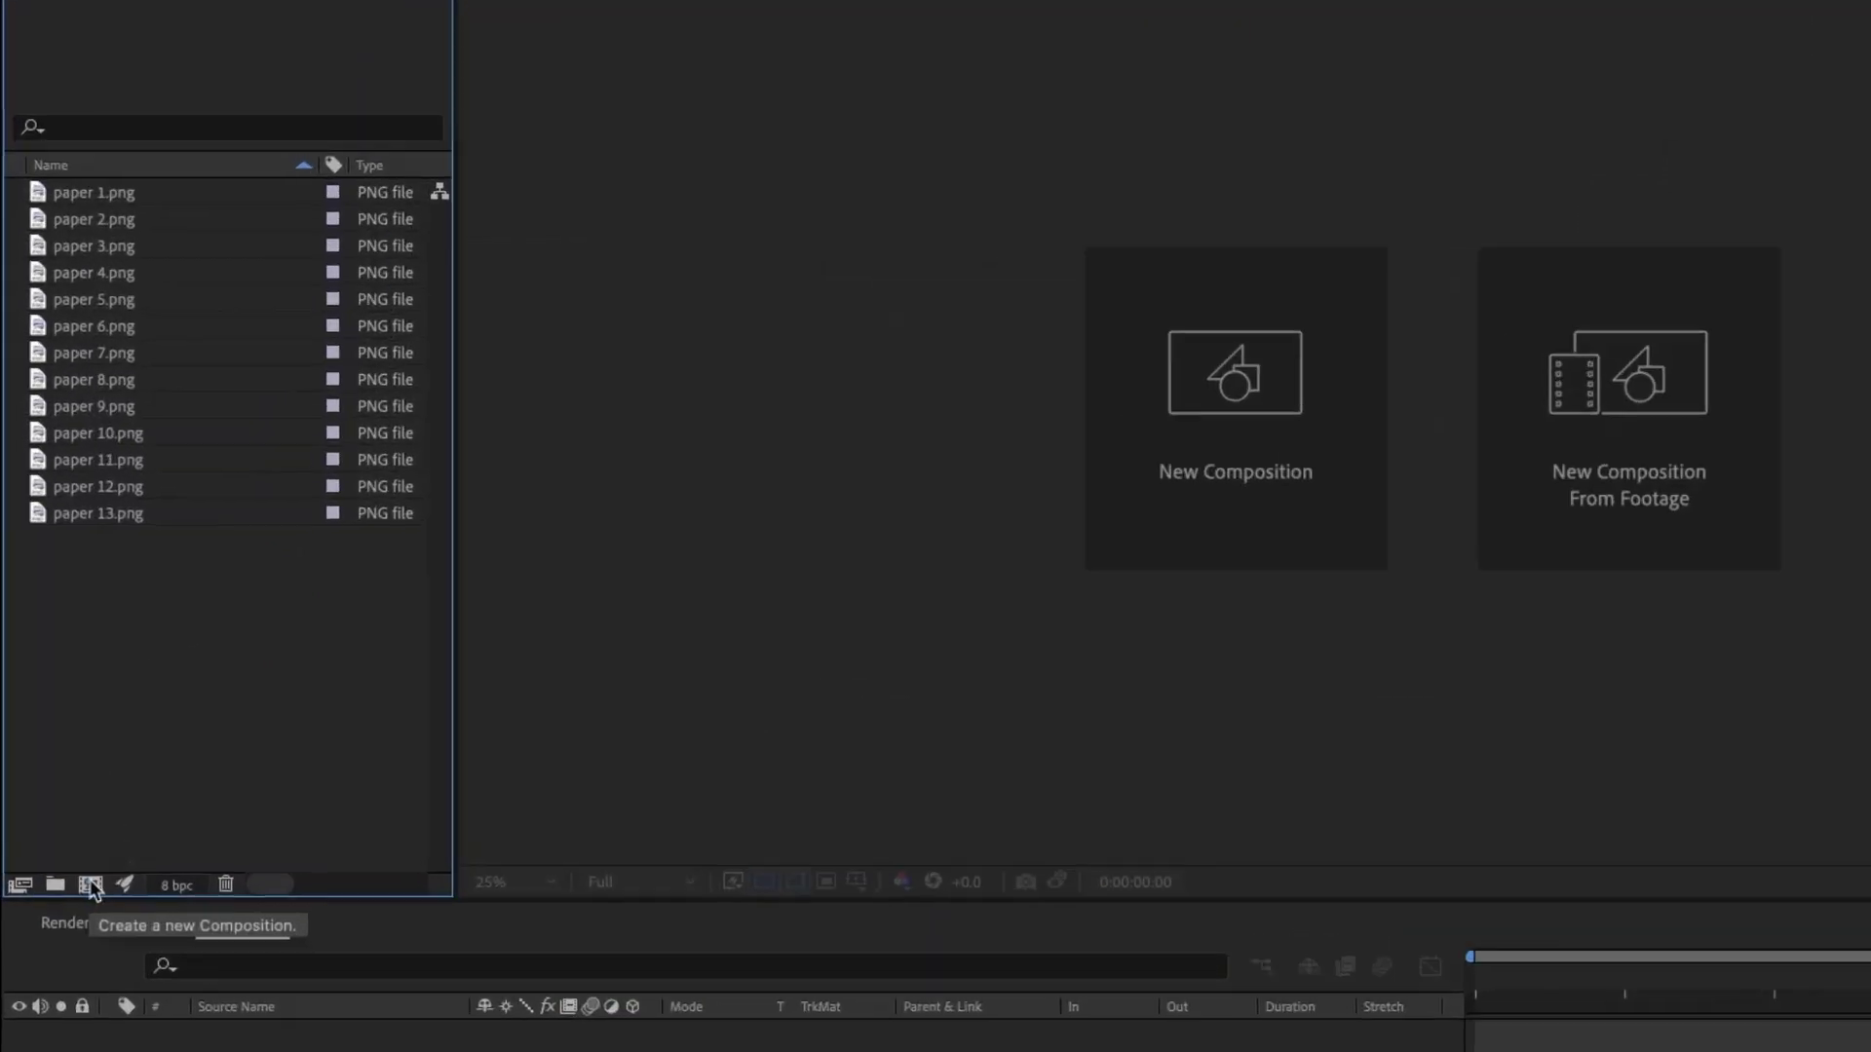
{"action": "left_click", "coordinate": [62, 734]}
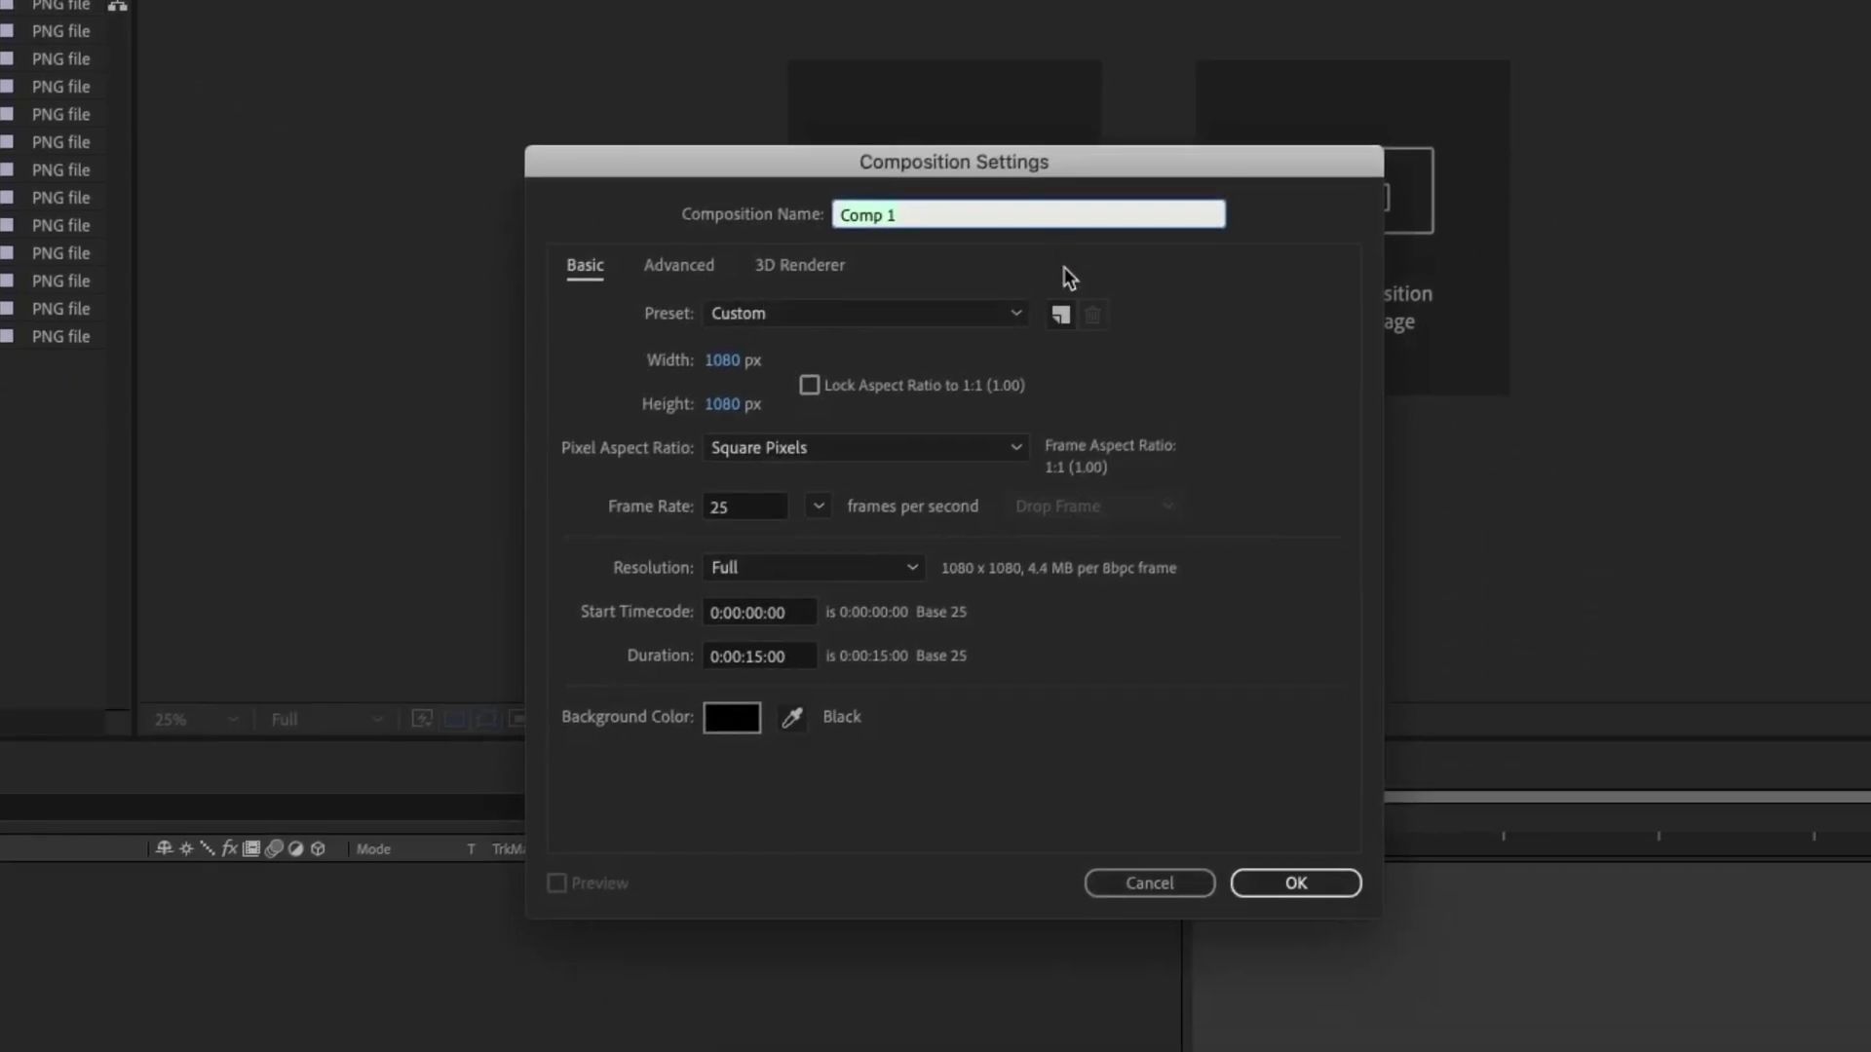
{"action": "left_click", "coordinate": [1153, 870]}
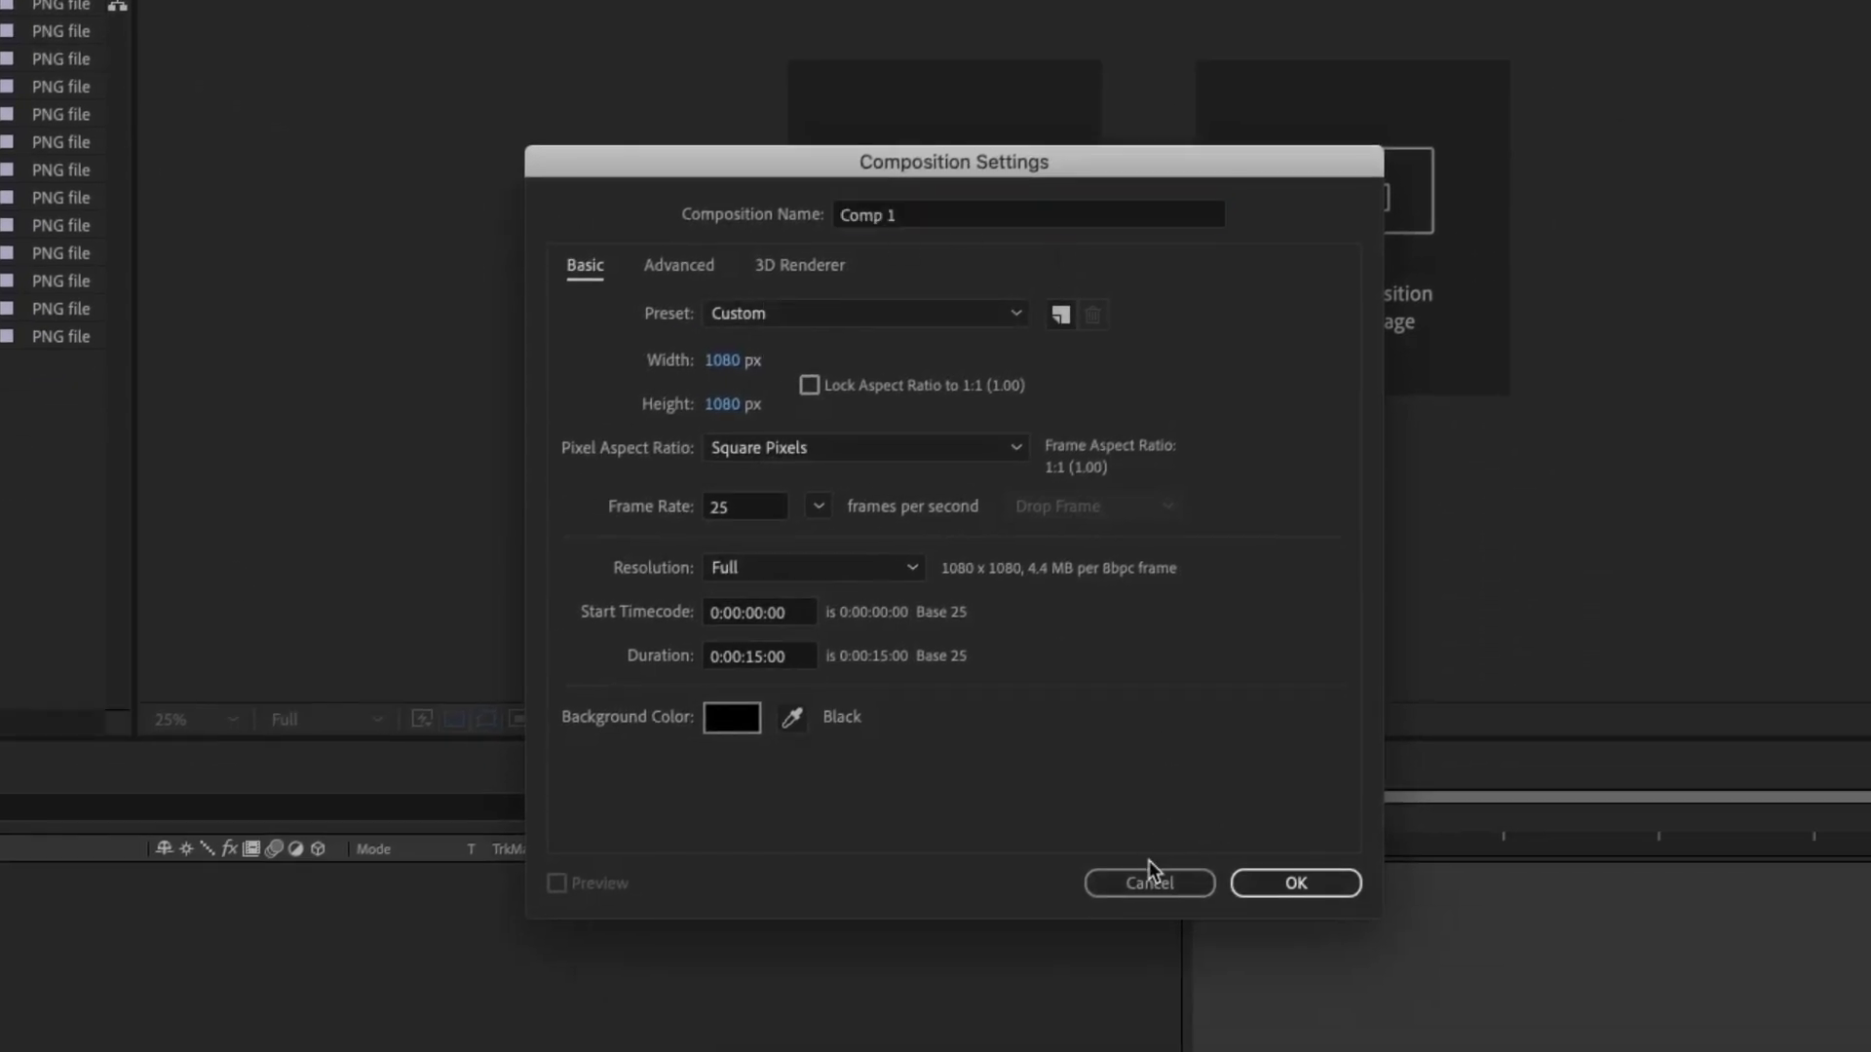
{"action": "left_click", "coordinate": [1150, 881]}
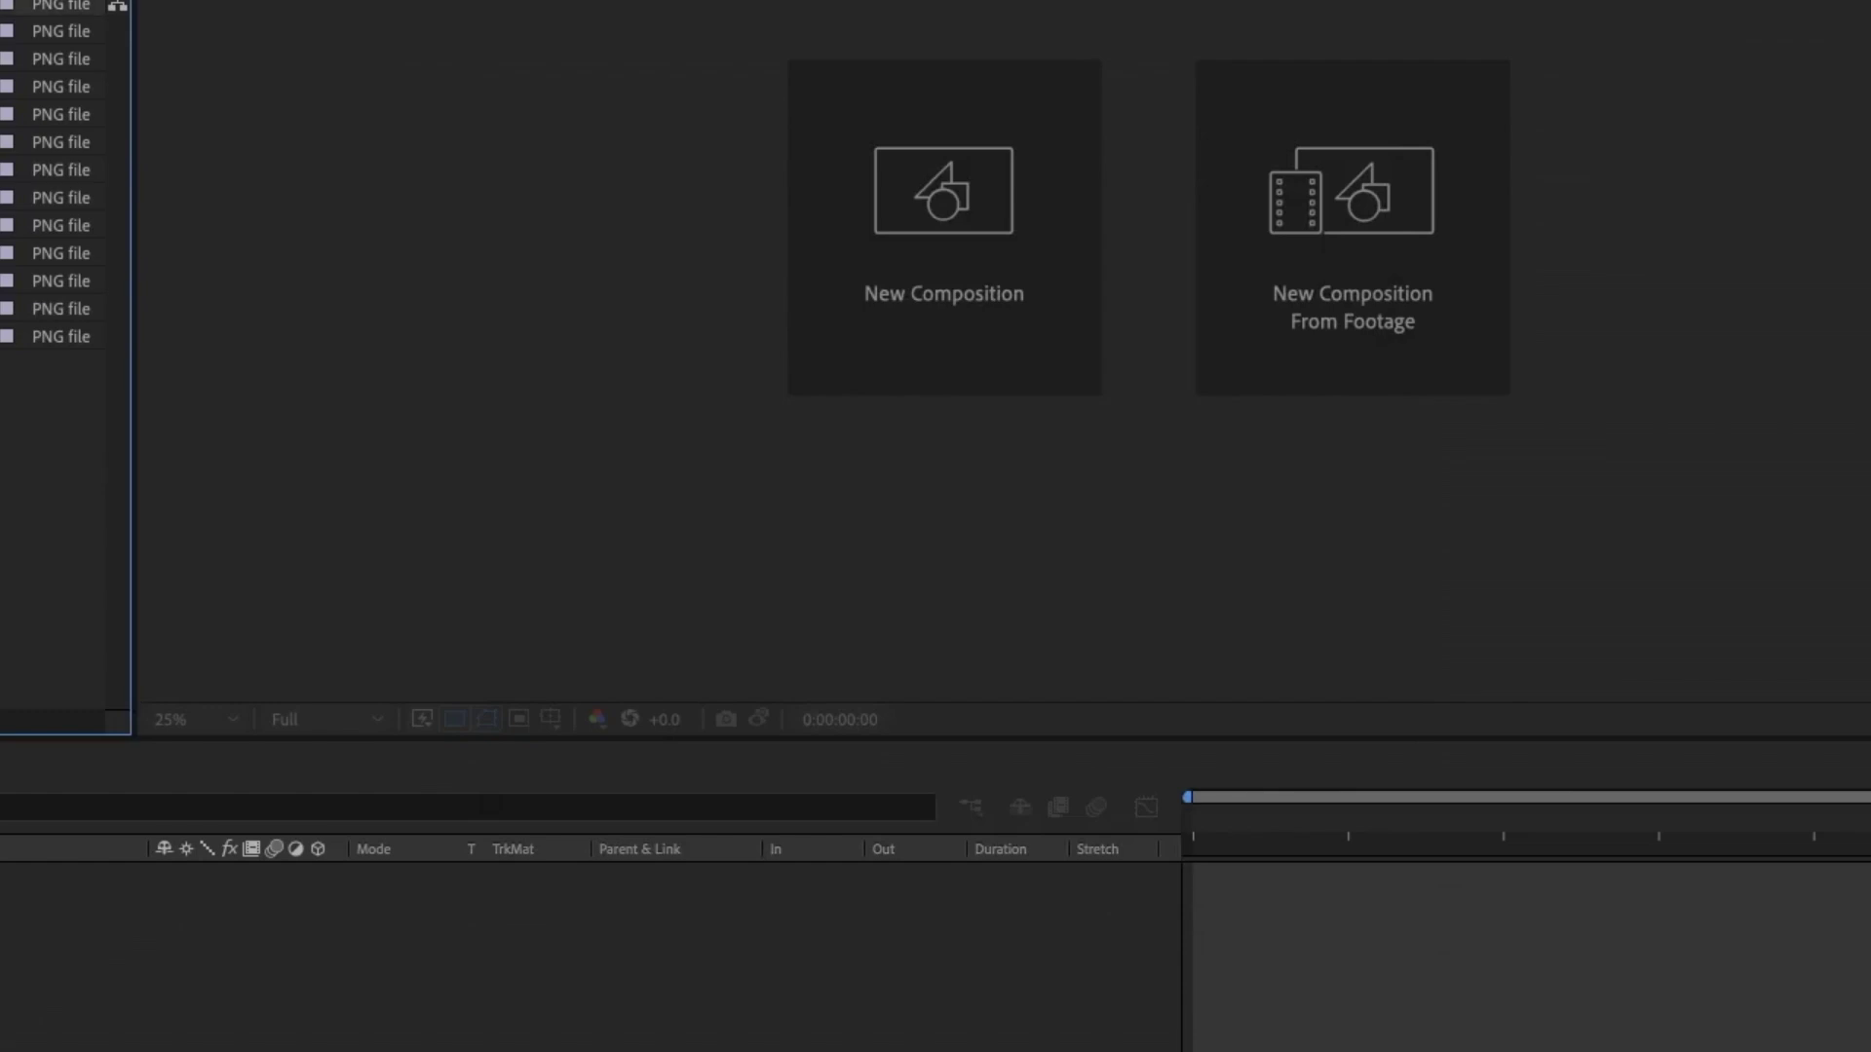
- Create a new composition named paper 1 with a width and height of 2000 px
{"action": "left_click", "coordinate": [831, 334]}
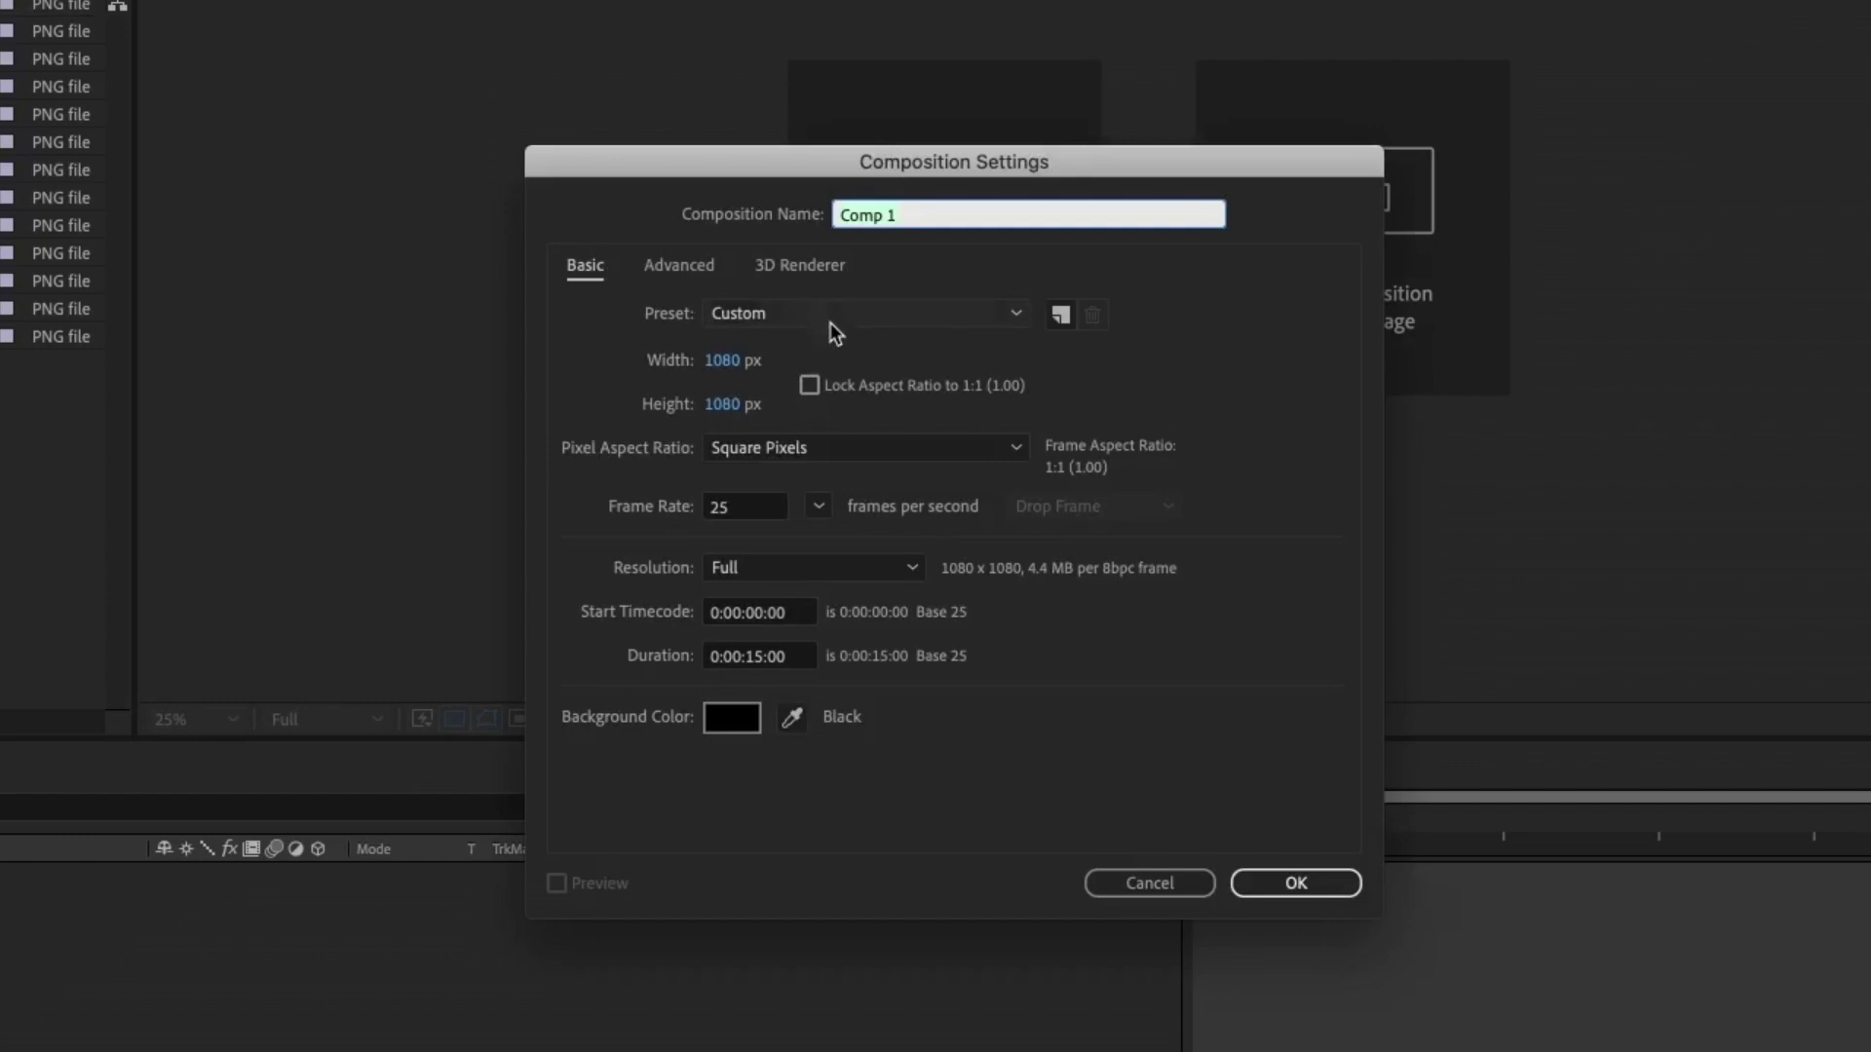
{"action": "left_click", "coordinate": [737, 367]}
{"action": "type", "text": "2000"}
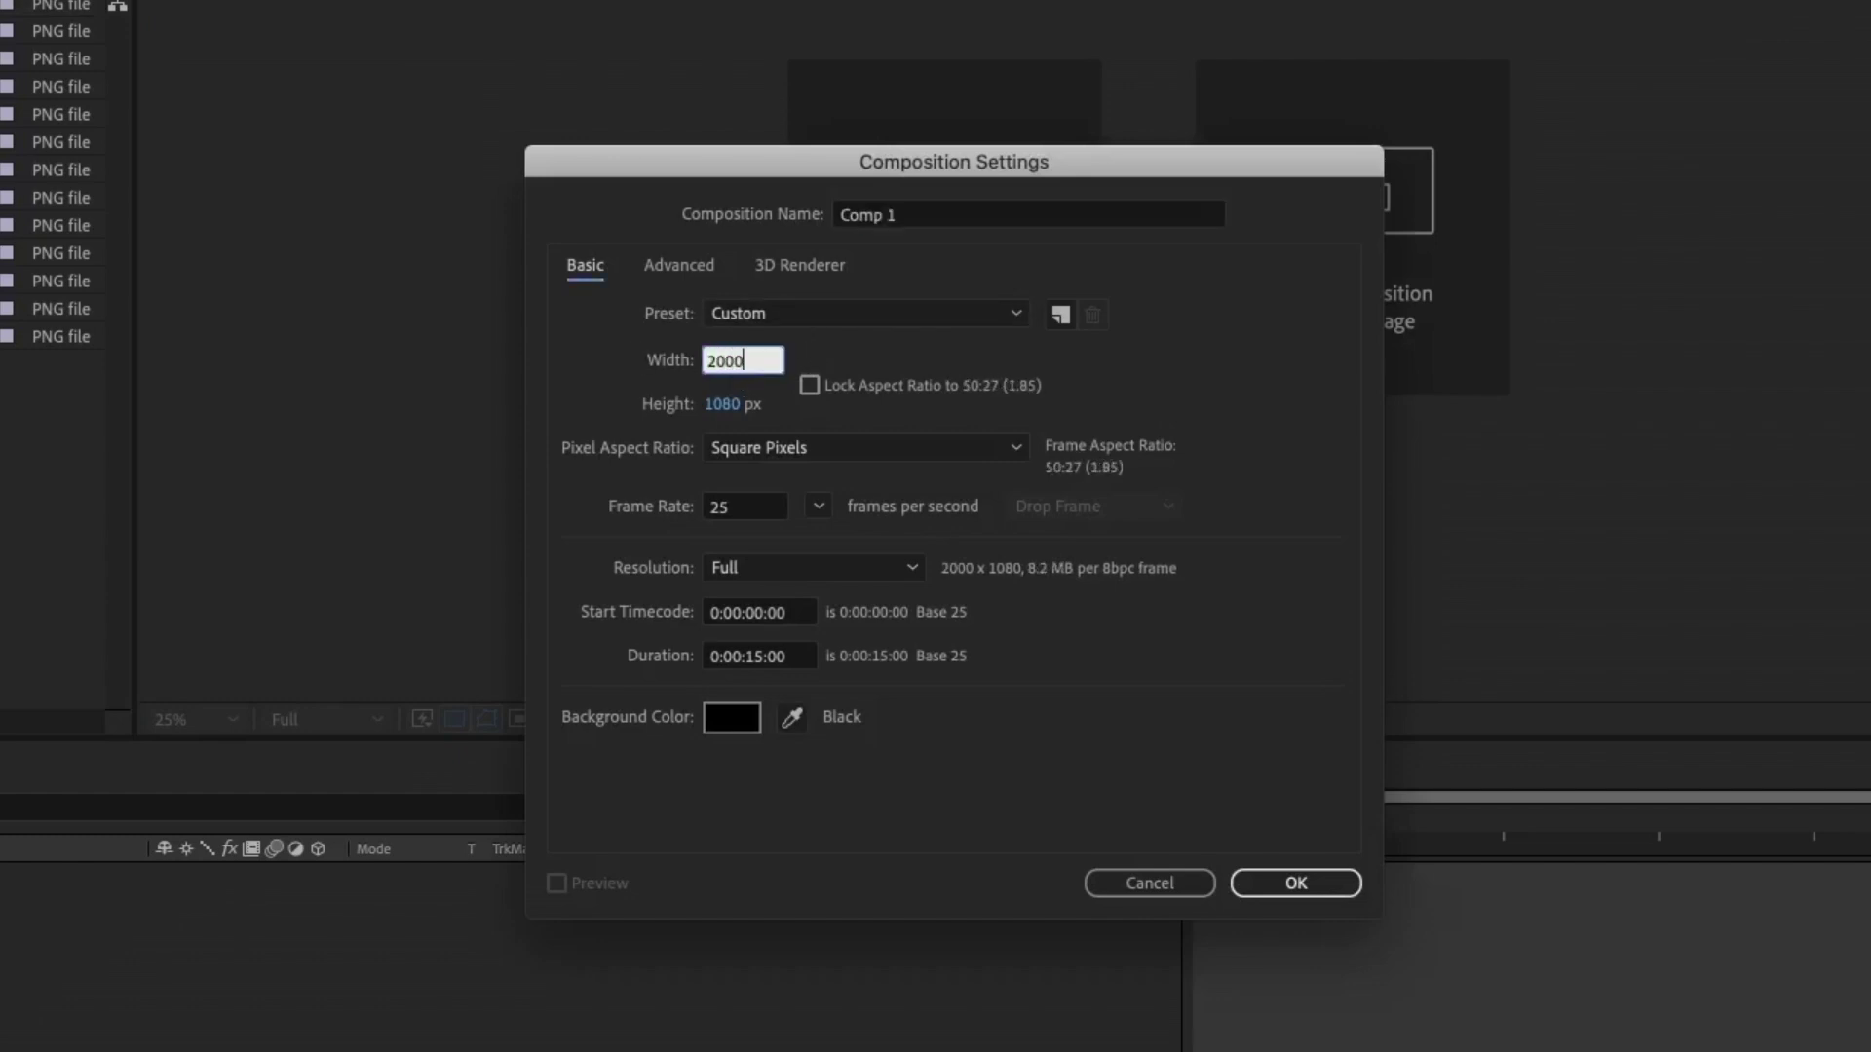
{"action": "key", "text": "Tab"}
{"action": "type", "text": "2000"}
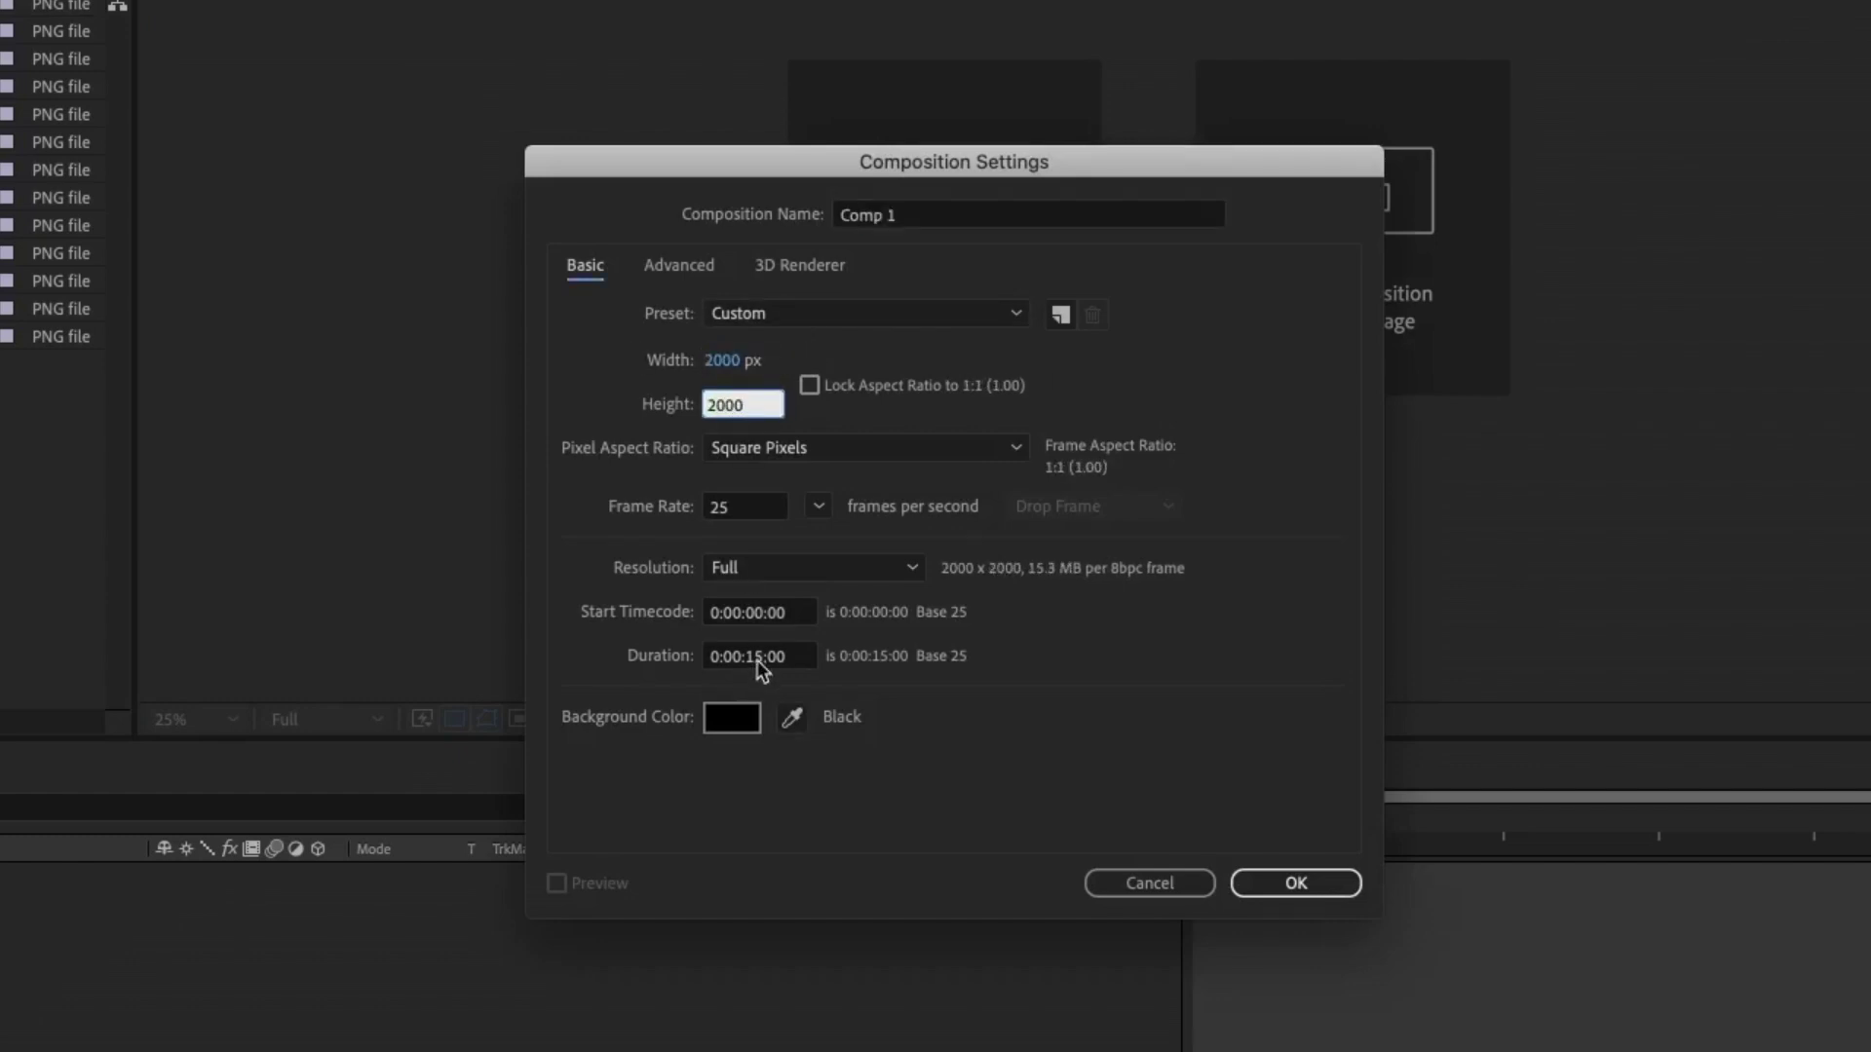
{"action": "left_click", "coordinate": [943, 226]}
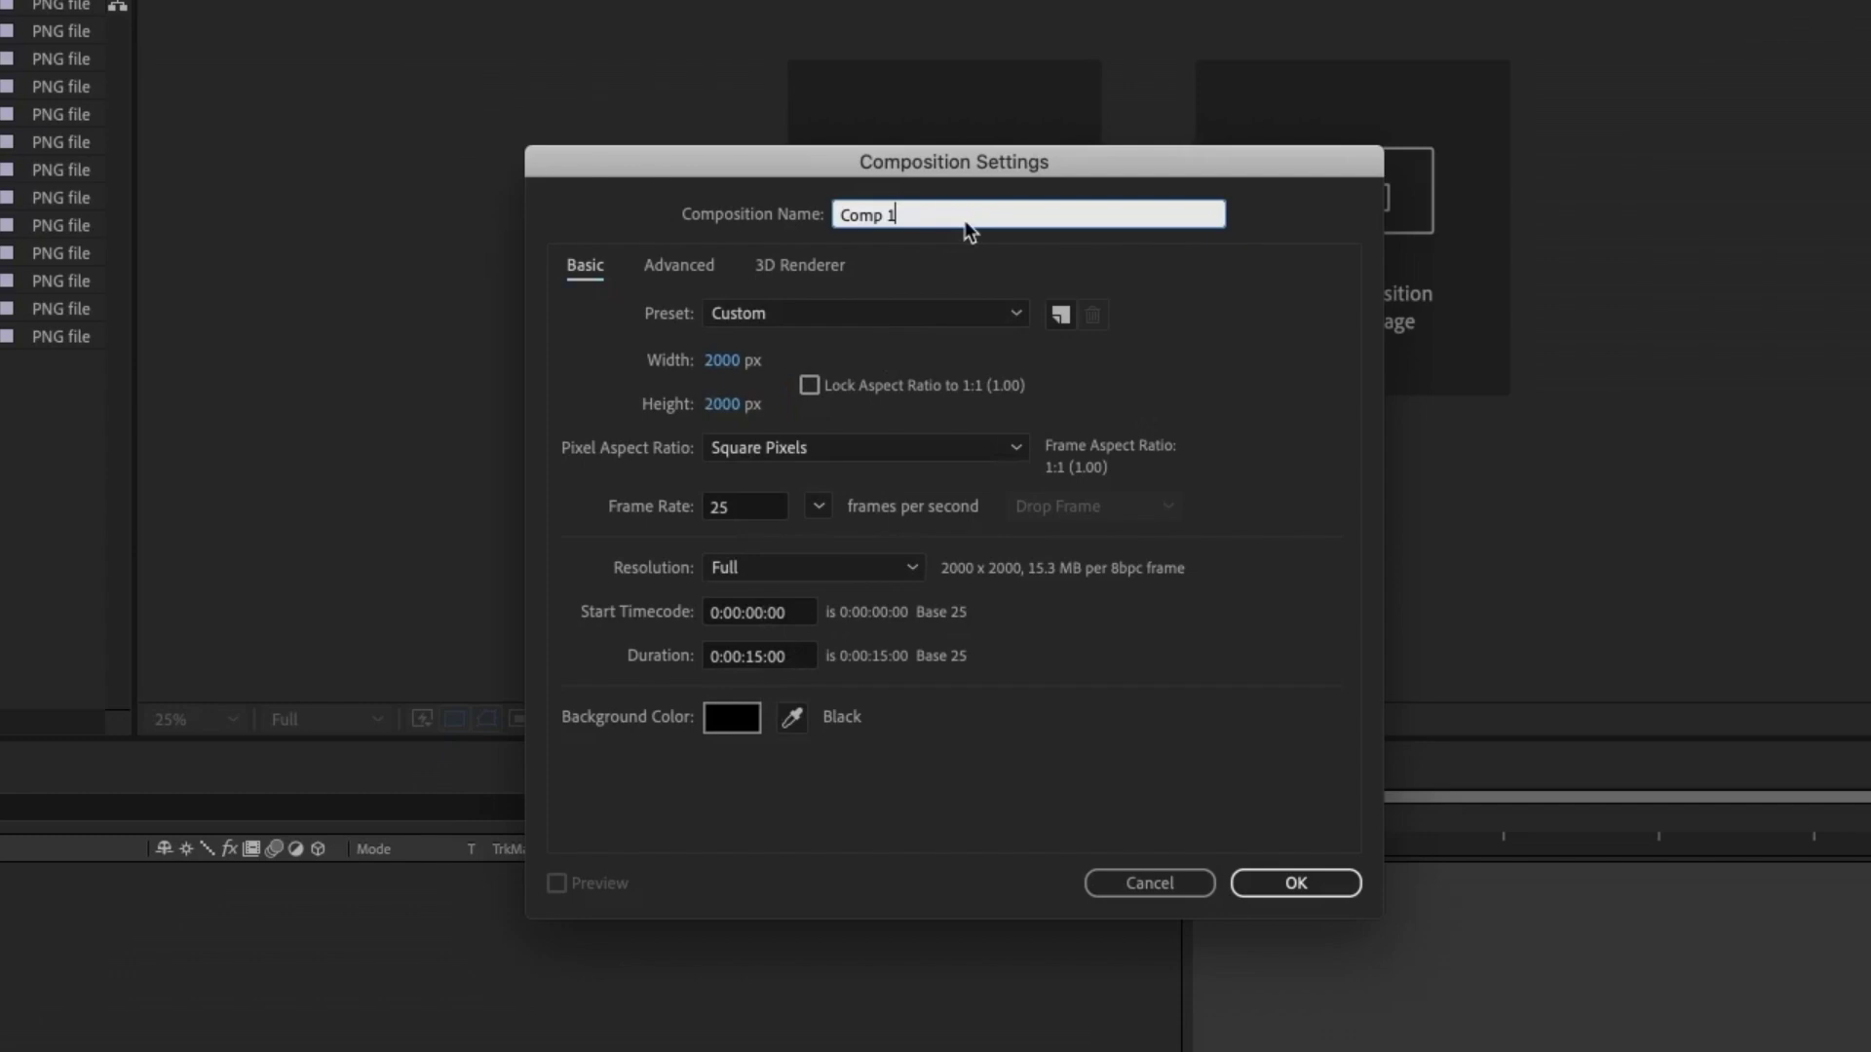
{"action": "type", "text": "paper 1"}
{"action": "key", "text": "Return"}
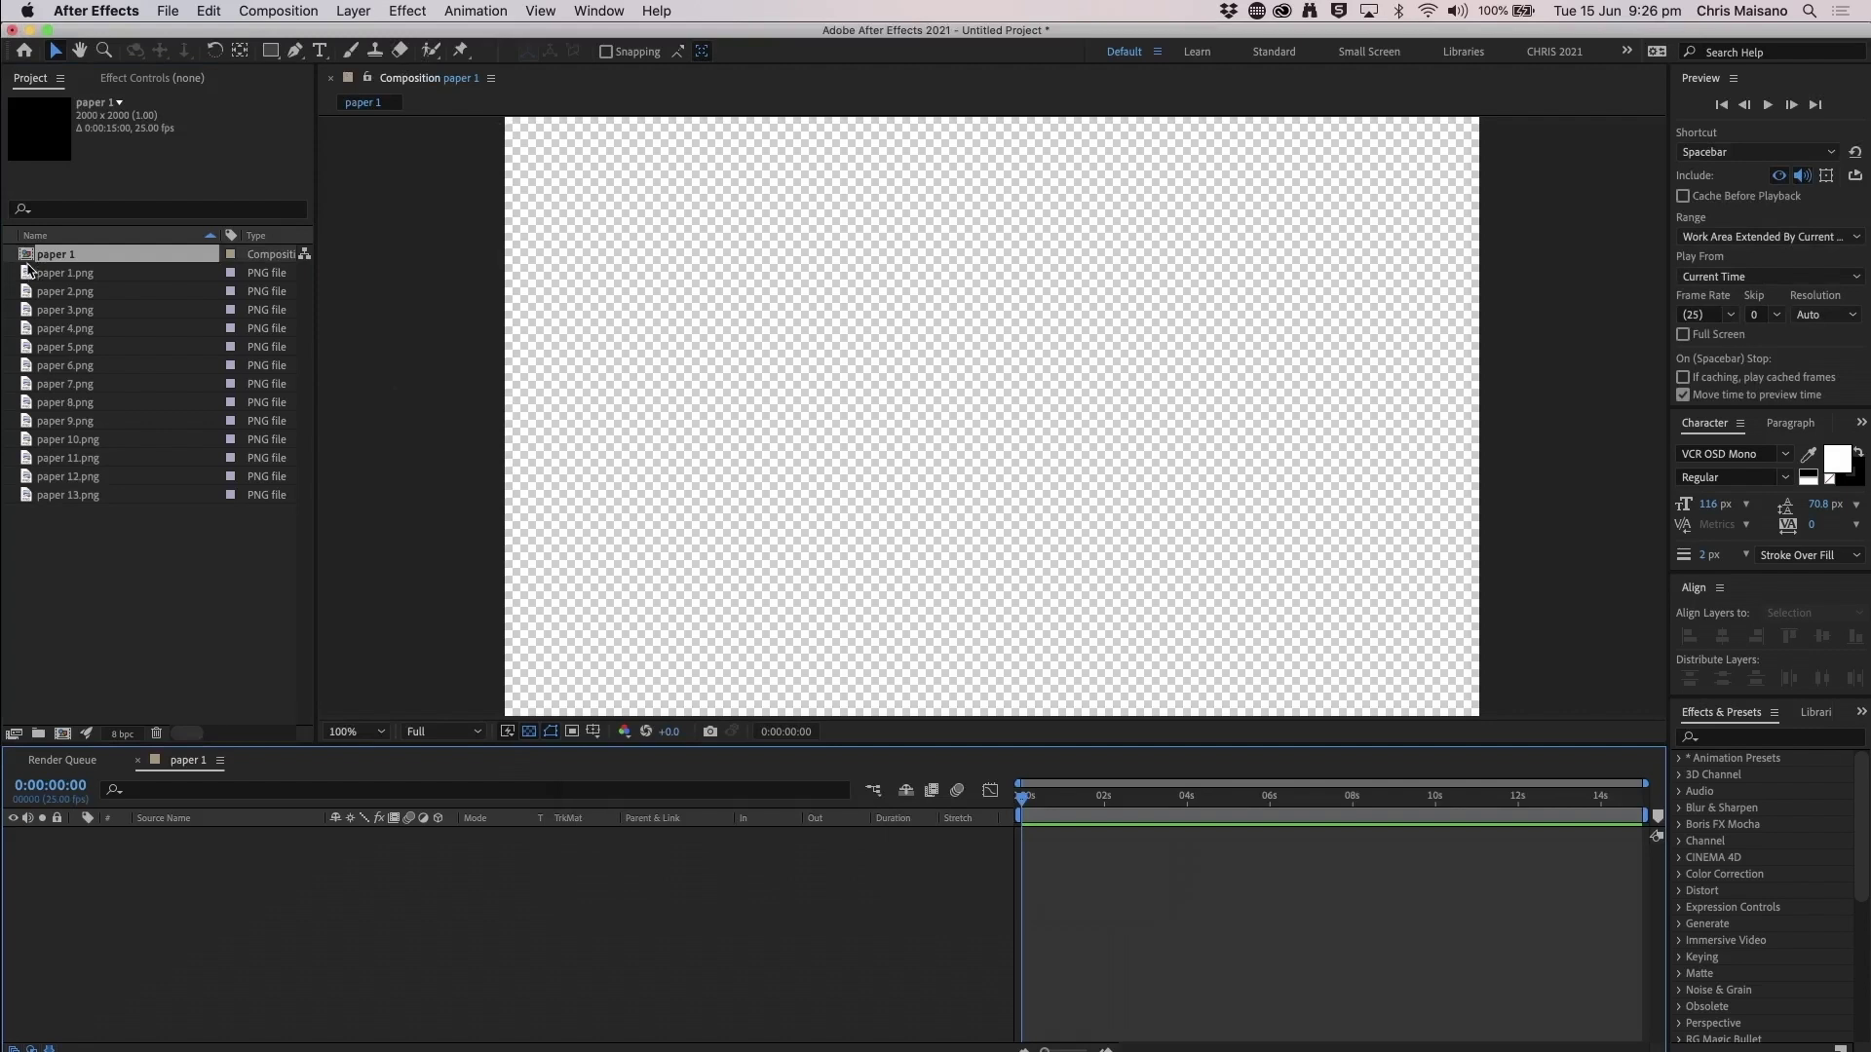
- Add paper 1.png to the paper 1 composition and set a starting rotation keyframe at 0:00:00:00
{"action": "left_click", "coordinate": [97, 276]}
{"action": "left_click_drag", "start_coordinate": [89, 276], "coordinate": [163, 926]}
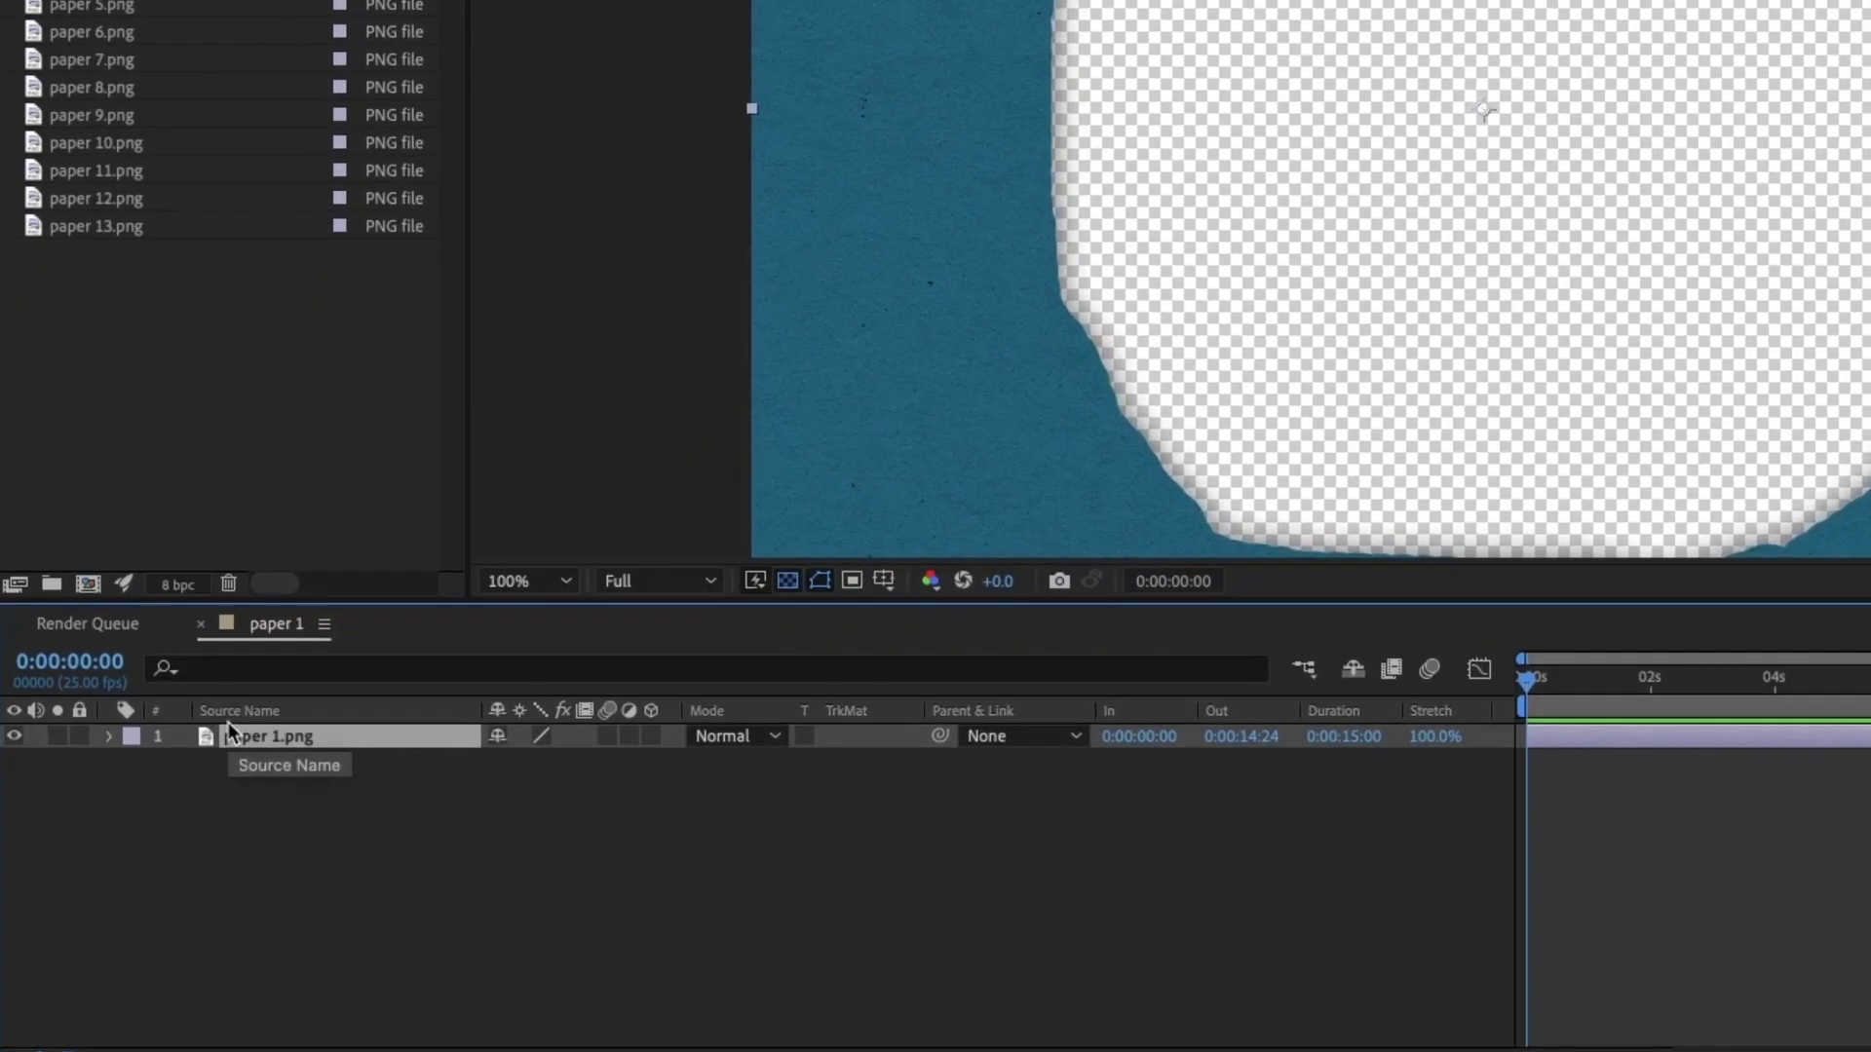
{"action": "key", "text": "r"}
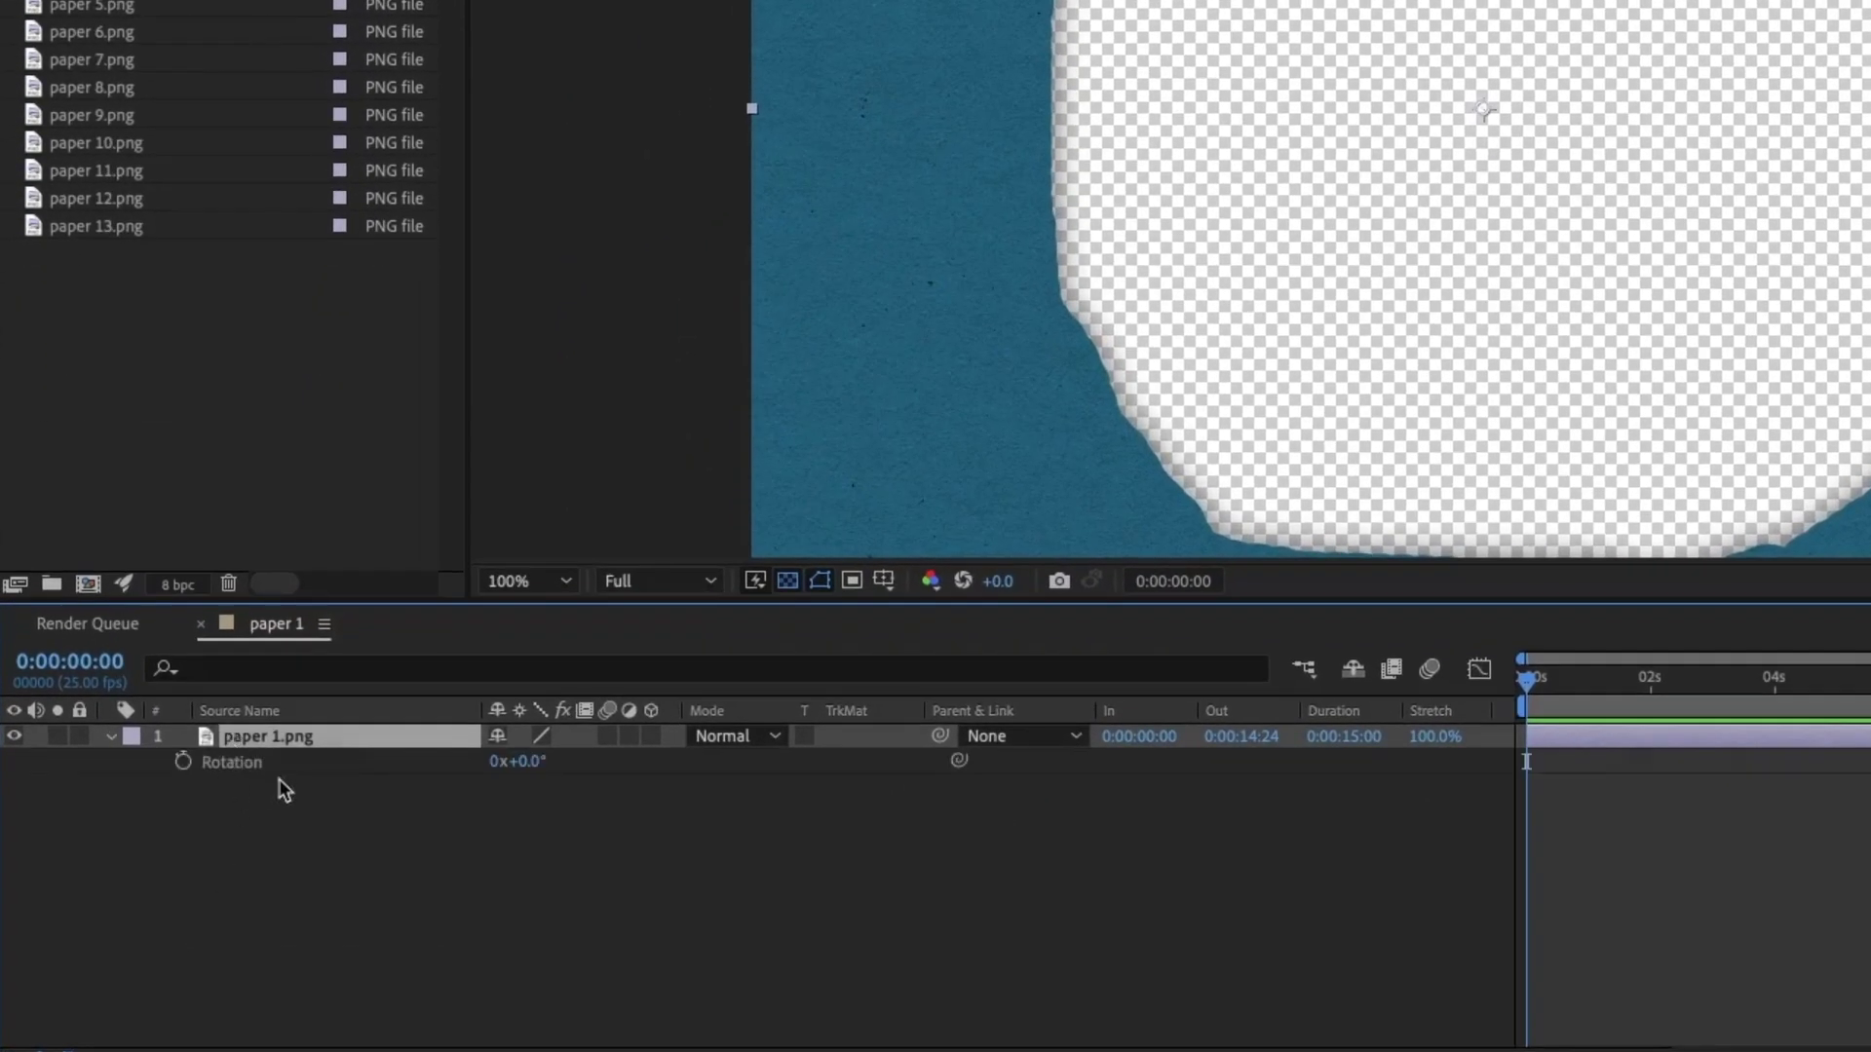
{"action": "left_click_drag", "start_coordinate": [1617, 690], "coordinate": [1471, 690]}
{"action": "left_click", "coordinate": [183, 761]}
- Set the rotation of paper 1.png to 2 full turns at the last frame and scrub through the spin to check it
{"action": "key", "text": "End"}
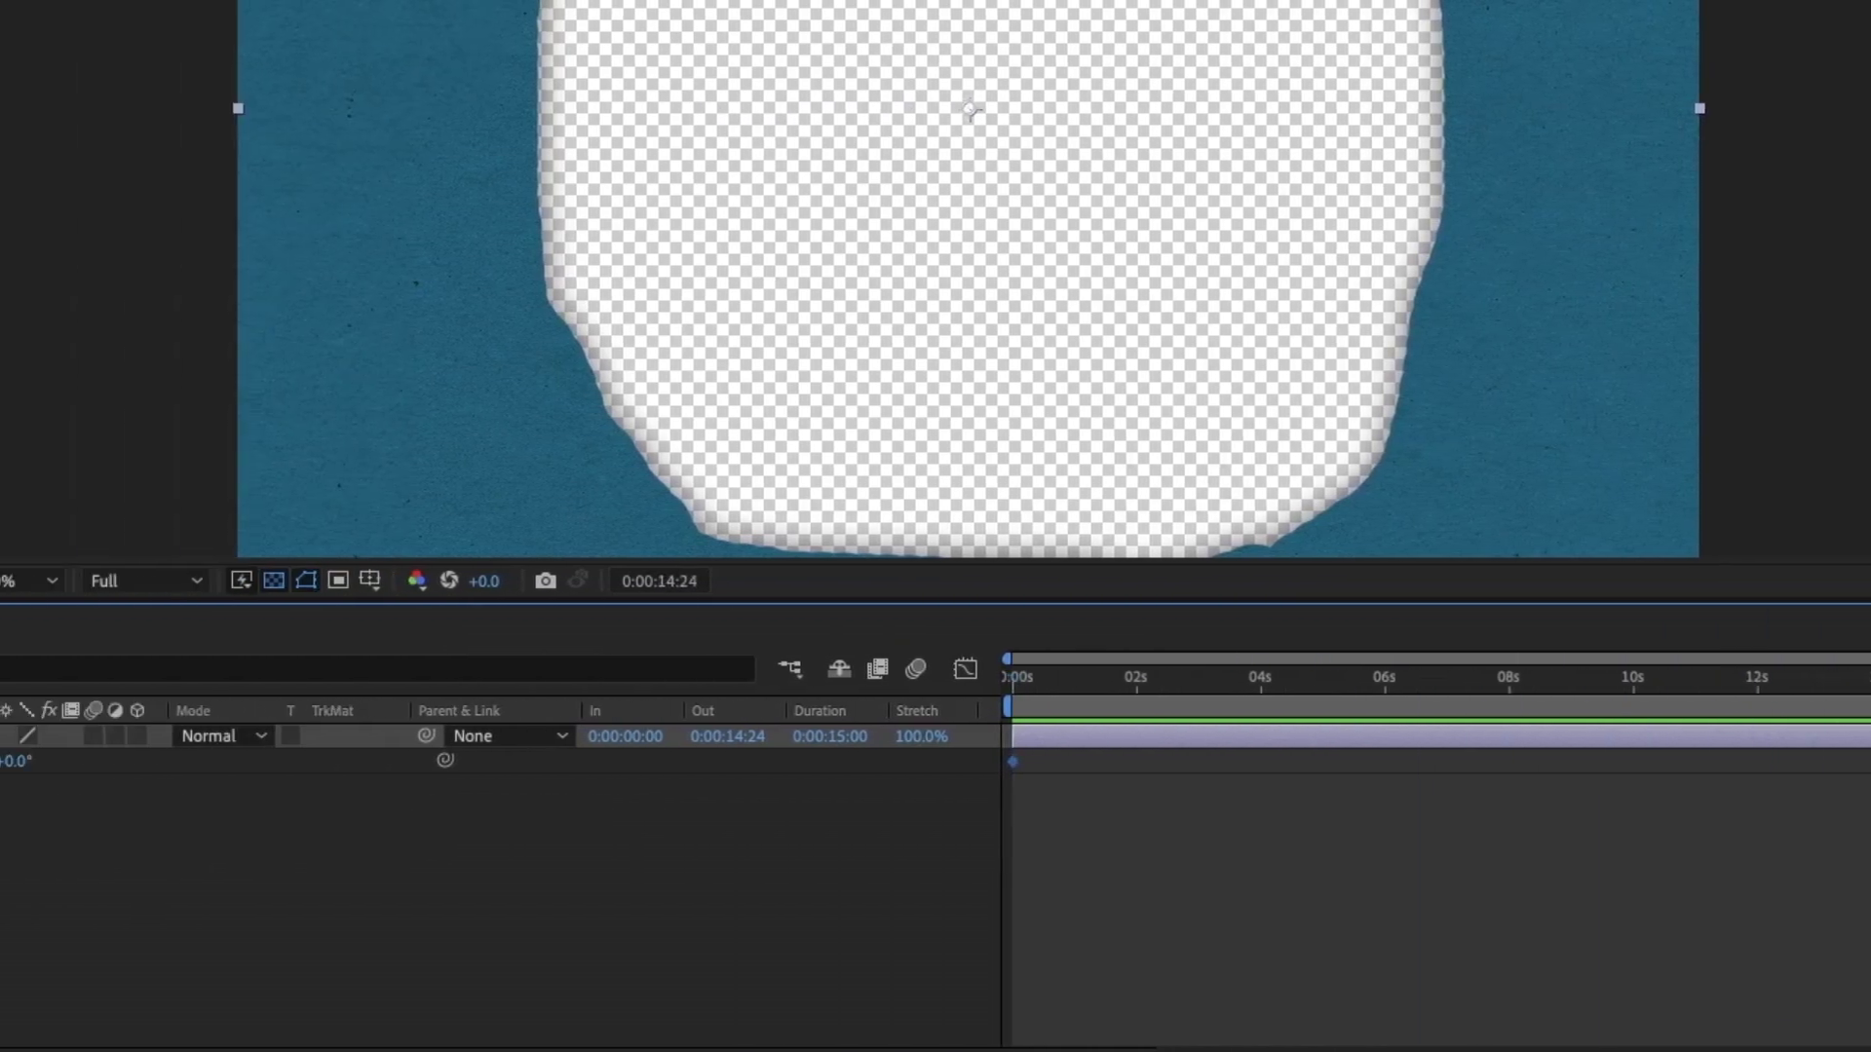
{"action": "left_click", "coordinate": [504, 768]}
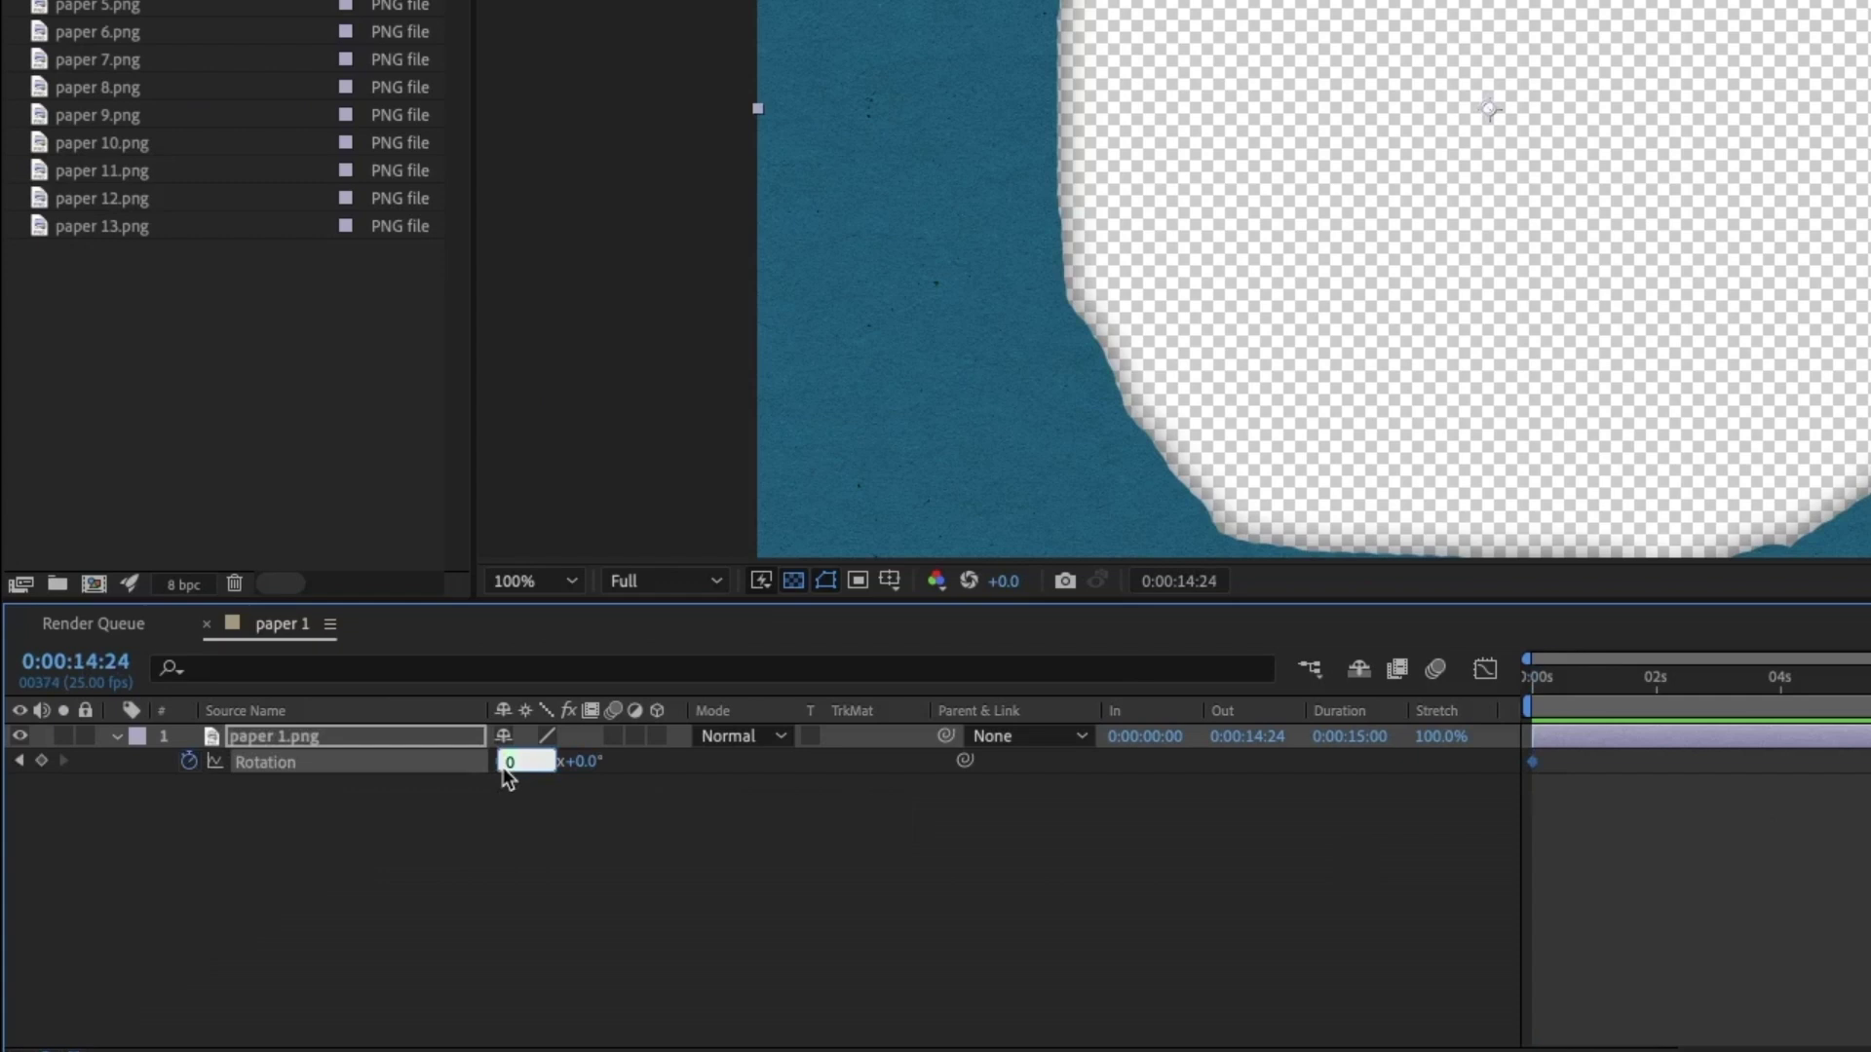
{"action": "type", "text": "2"}
{"action": "key", "text": "Return"}
{"action": "left_click_drag", "start_coordinate": [1640, 672], "coordinate": [1557, 675]}
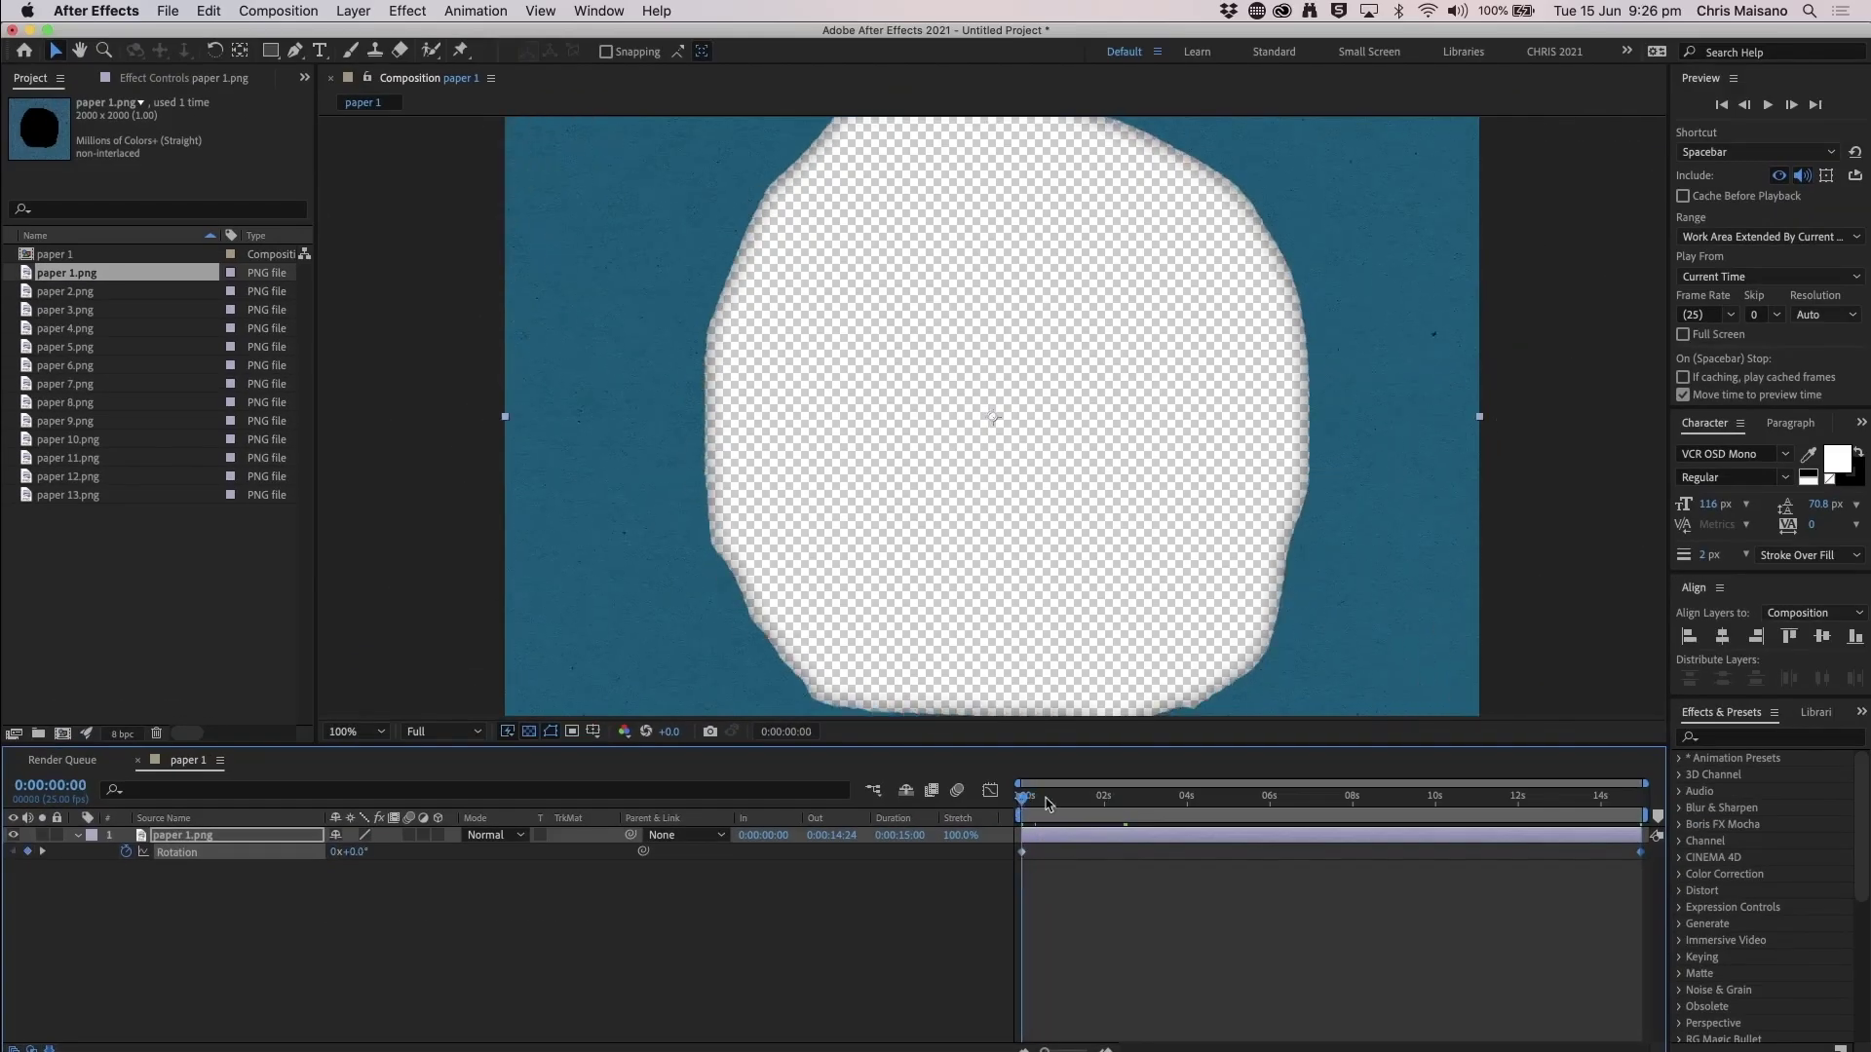
{"action": "left_click_drag", "start_coordinate": [1040, 798], "coordinate": [1465, 787]}
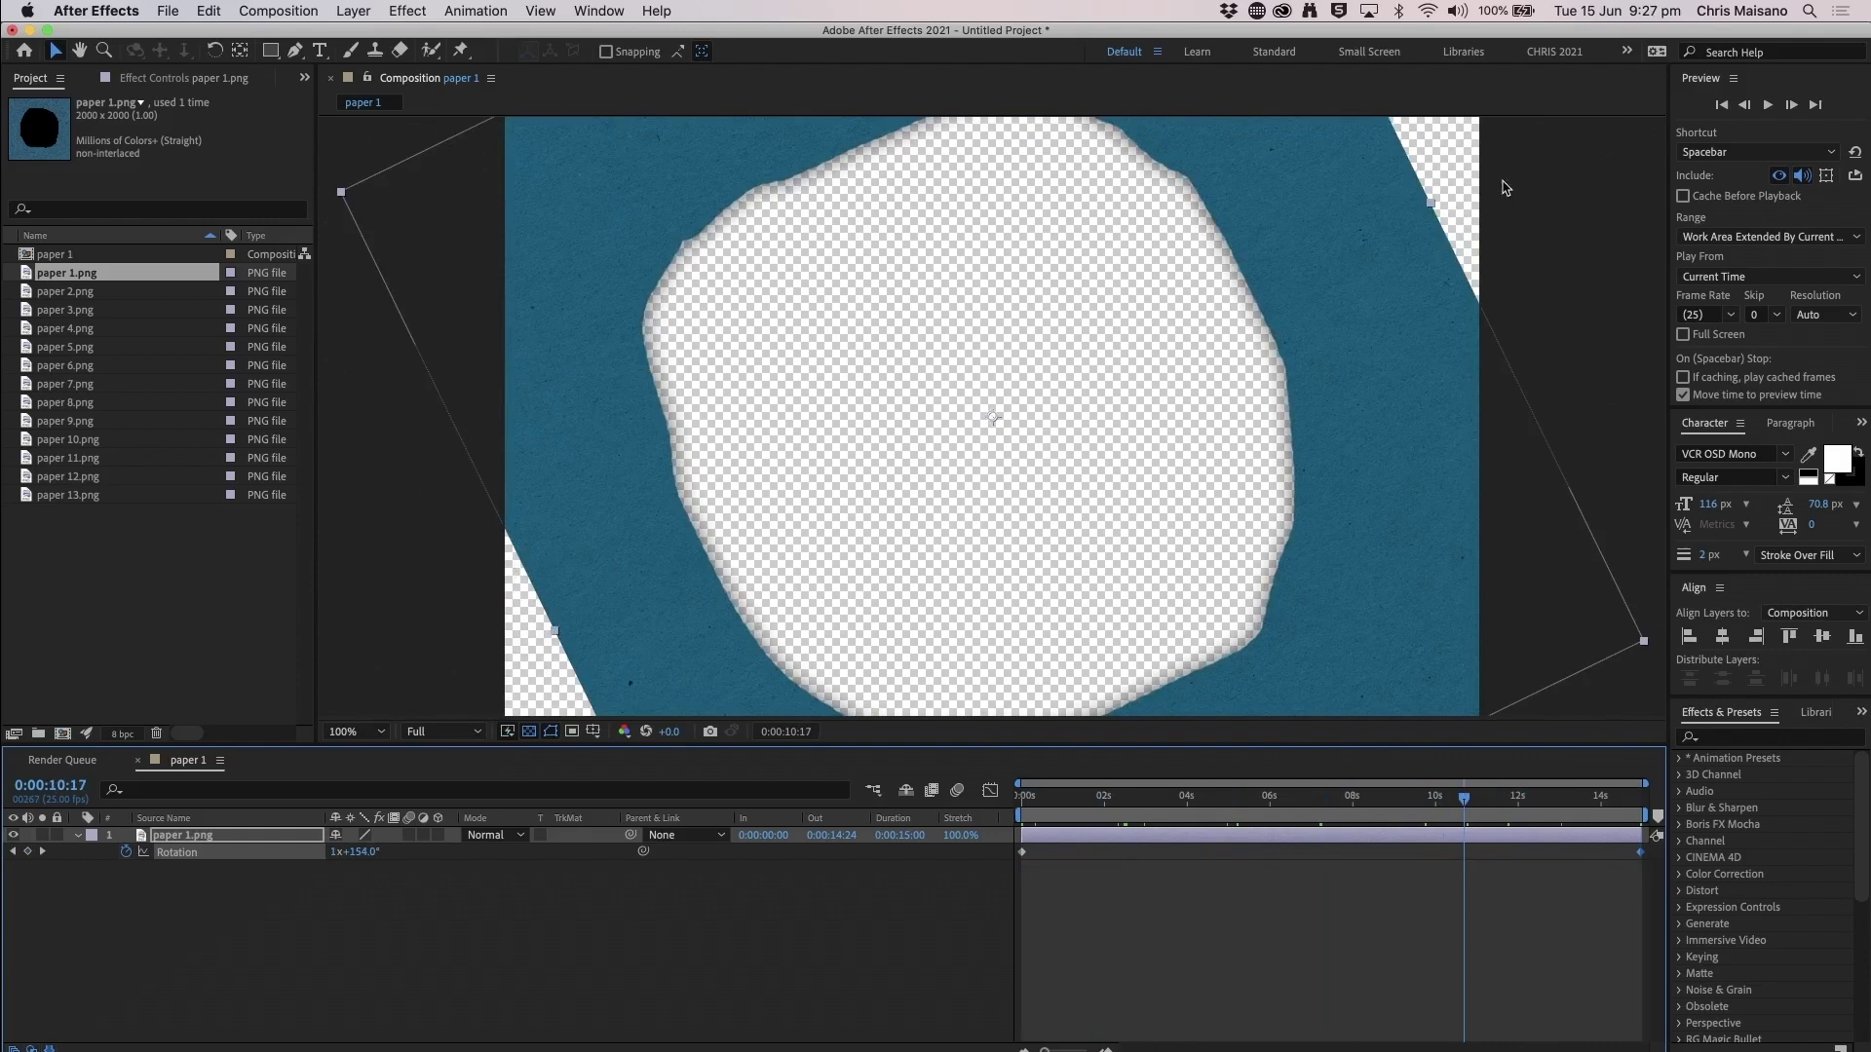
{"action": "left_click_drag", "start_coordinate": [1370, 791], "coordinate": [1668, 696]}
- Create a 2000 × 2000 px composition named paper 2 and add paper 2.png to it
{"action": "left_click", "coordinate": [123, 629]}
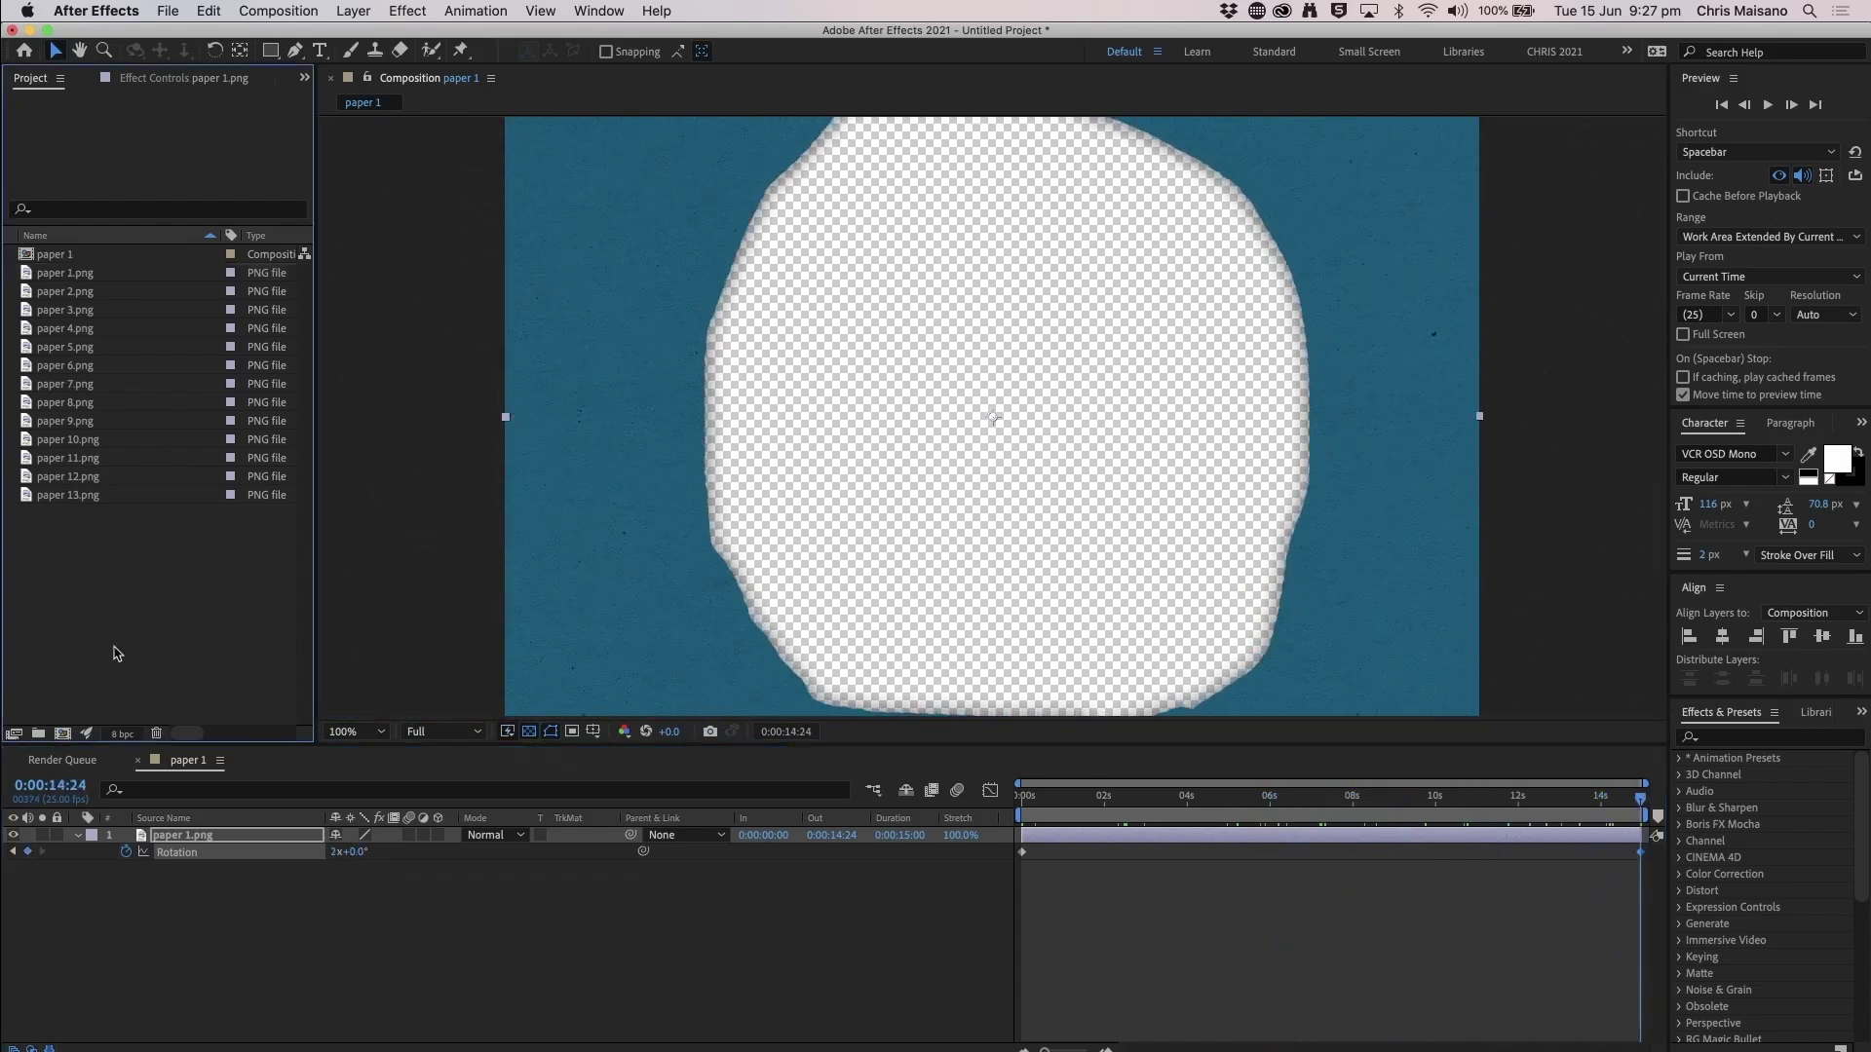
{"action": "left_click", "coordinate": [64, 738]}
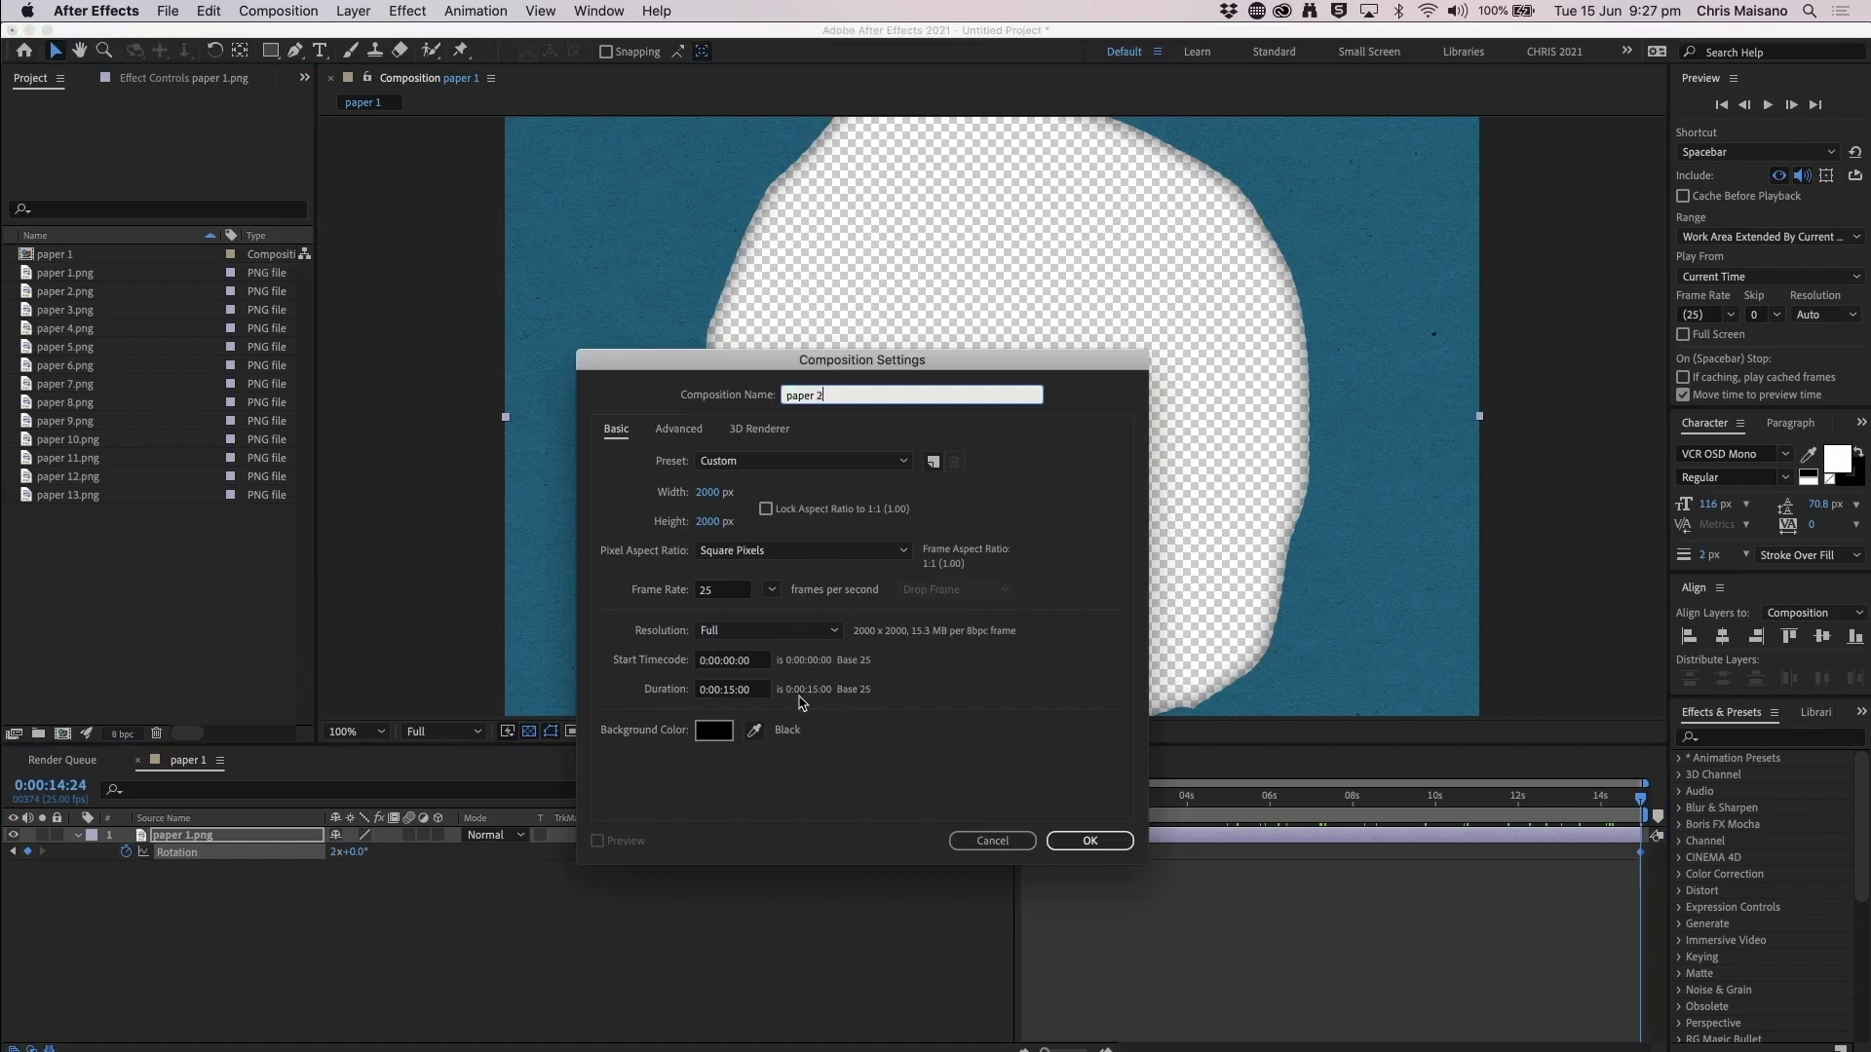
{"action": "key", "text": "Return"}
{"action": "left_click_drag", "start_coordinate": [83, 314], "coordinate": [202, 882]}
- Animate the rotation of paper 2.png from 0 at the first frame to 1 full turn at the last frame, then scrub through it
{"action": "key", "text": "r"}
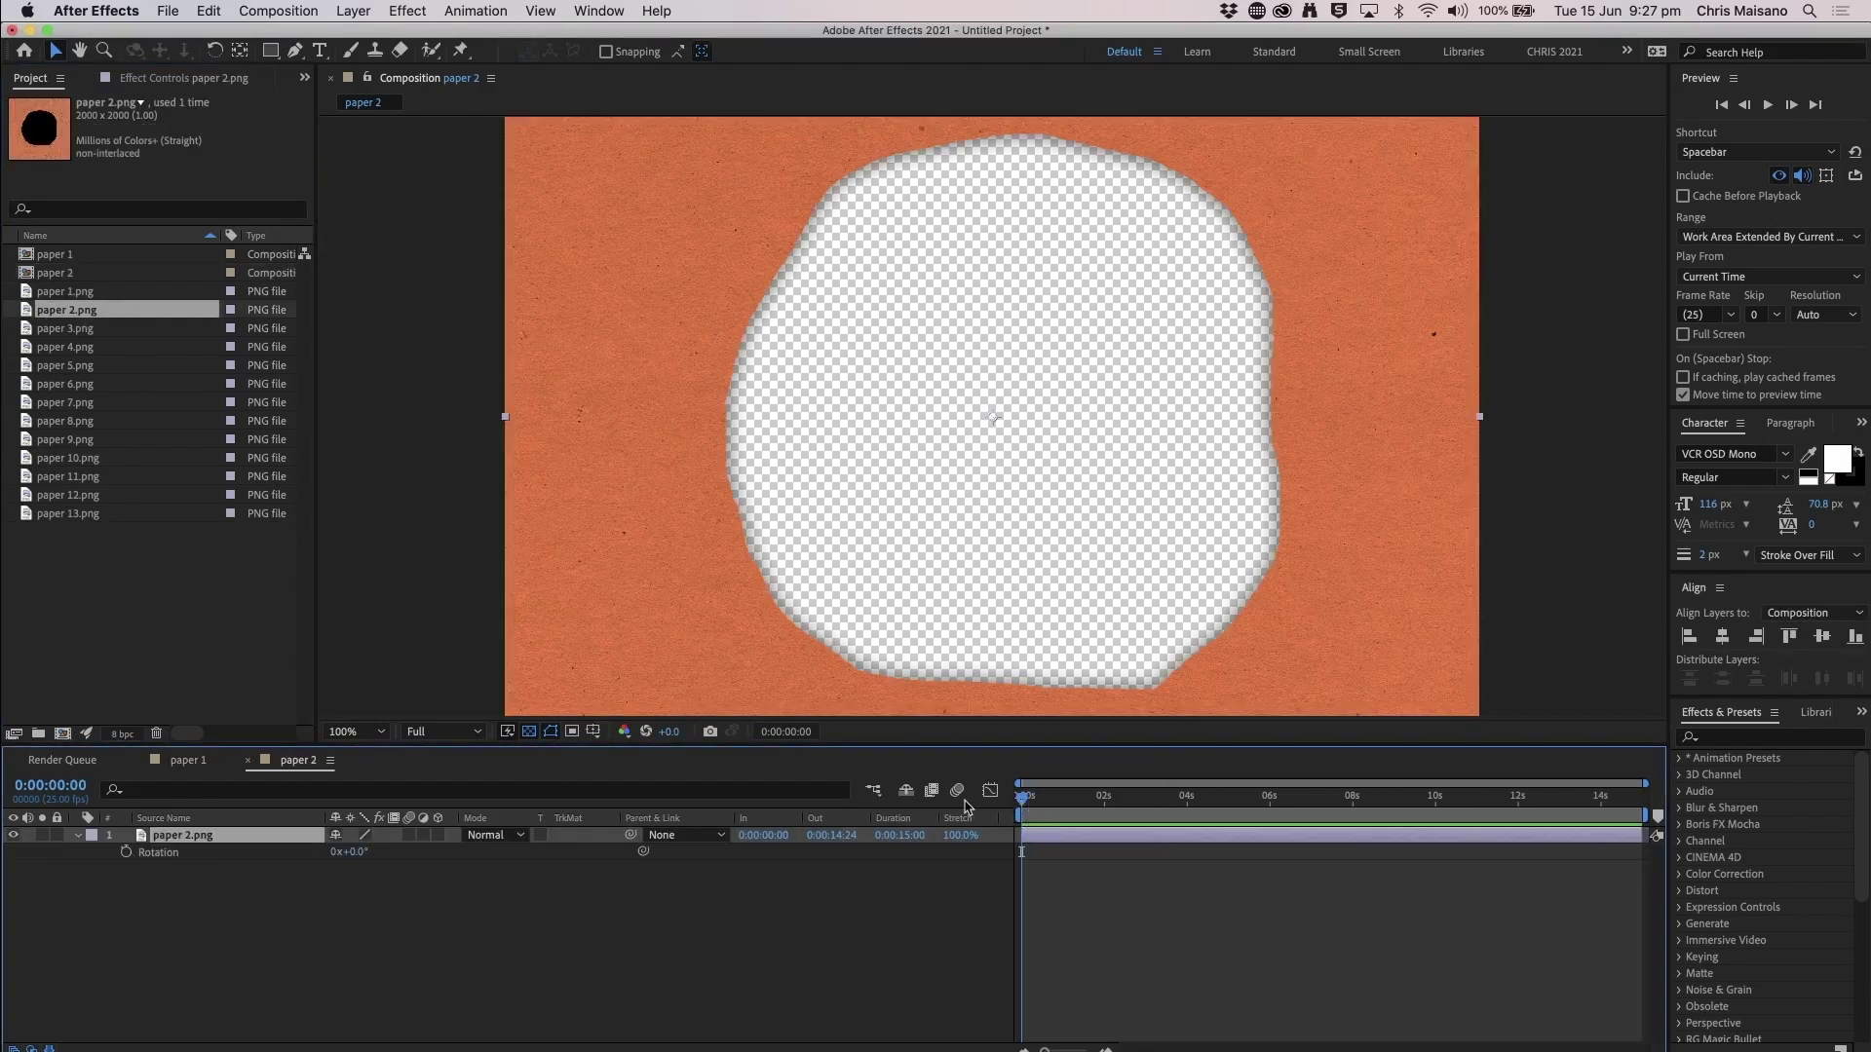
{"action": "left_click", "coordinate": [126, 853]}
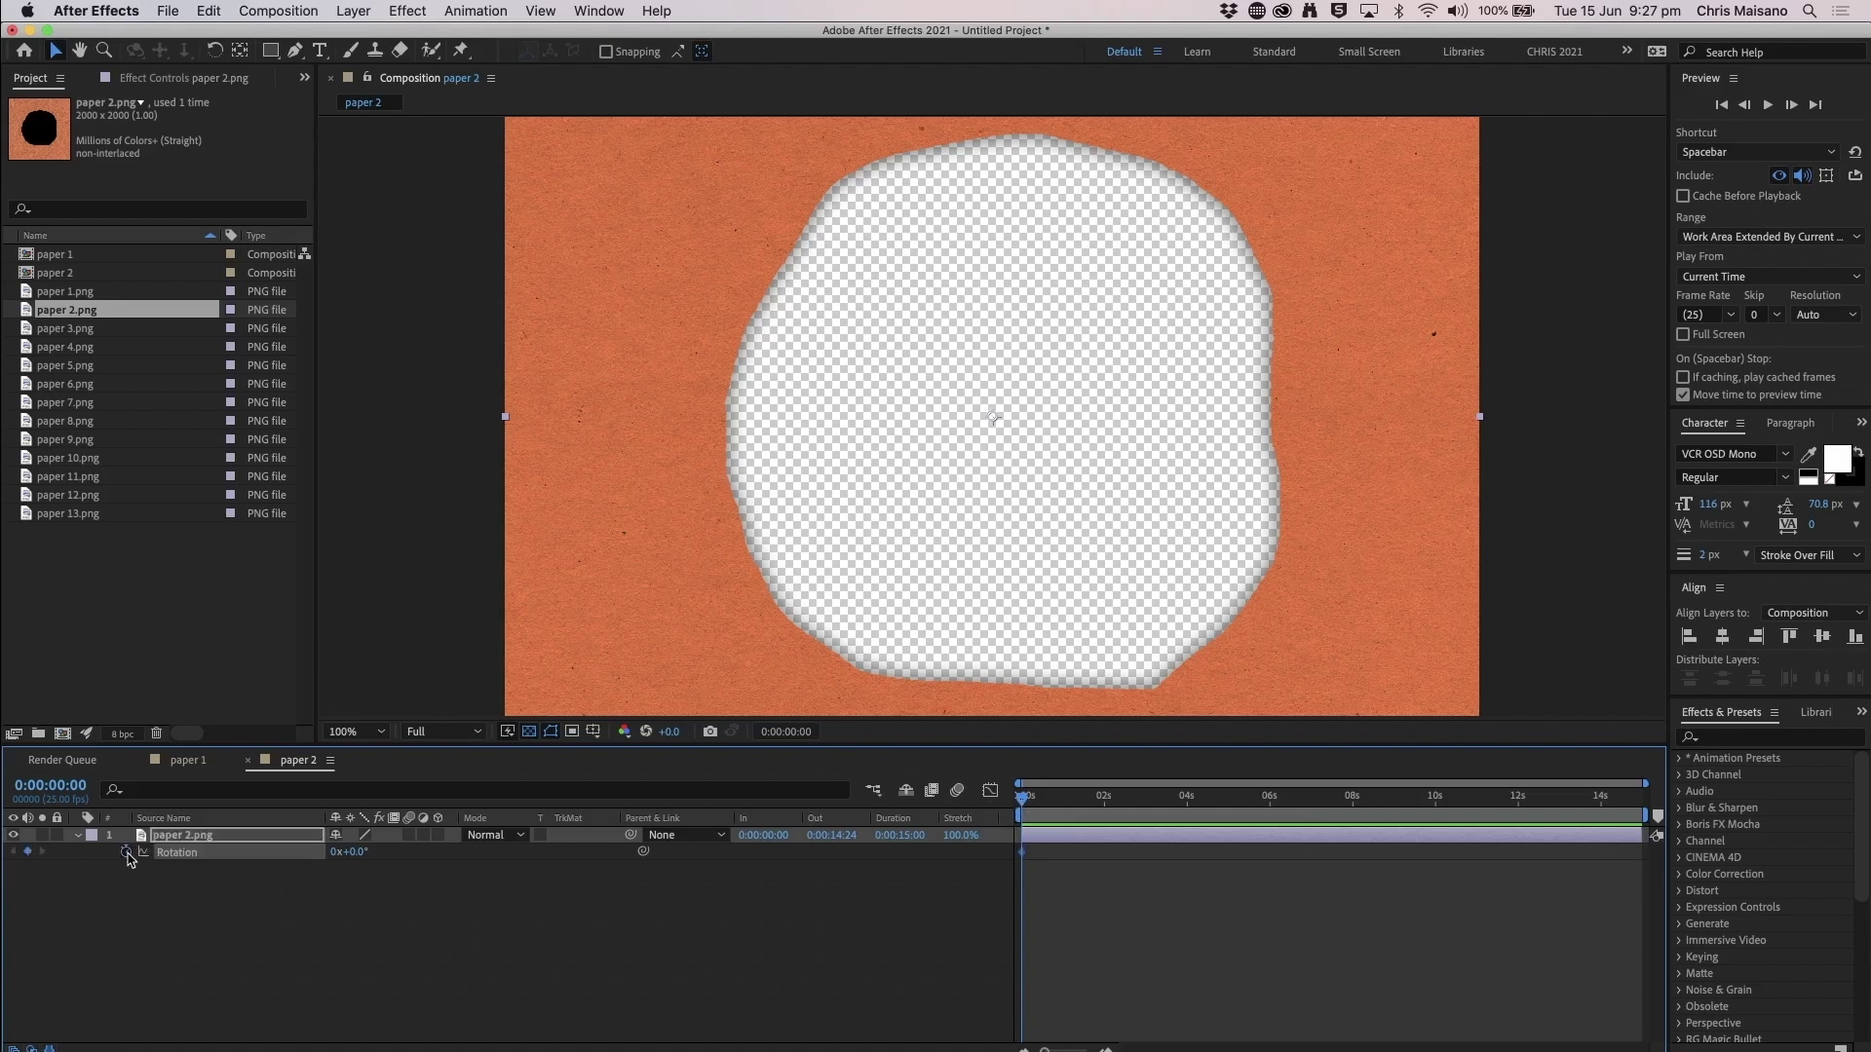
{"action": "left_click_drag", "start_coordinate": [1564, 797], "coordinate": [1759, 801]}
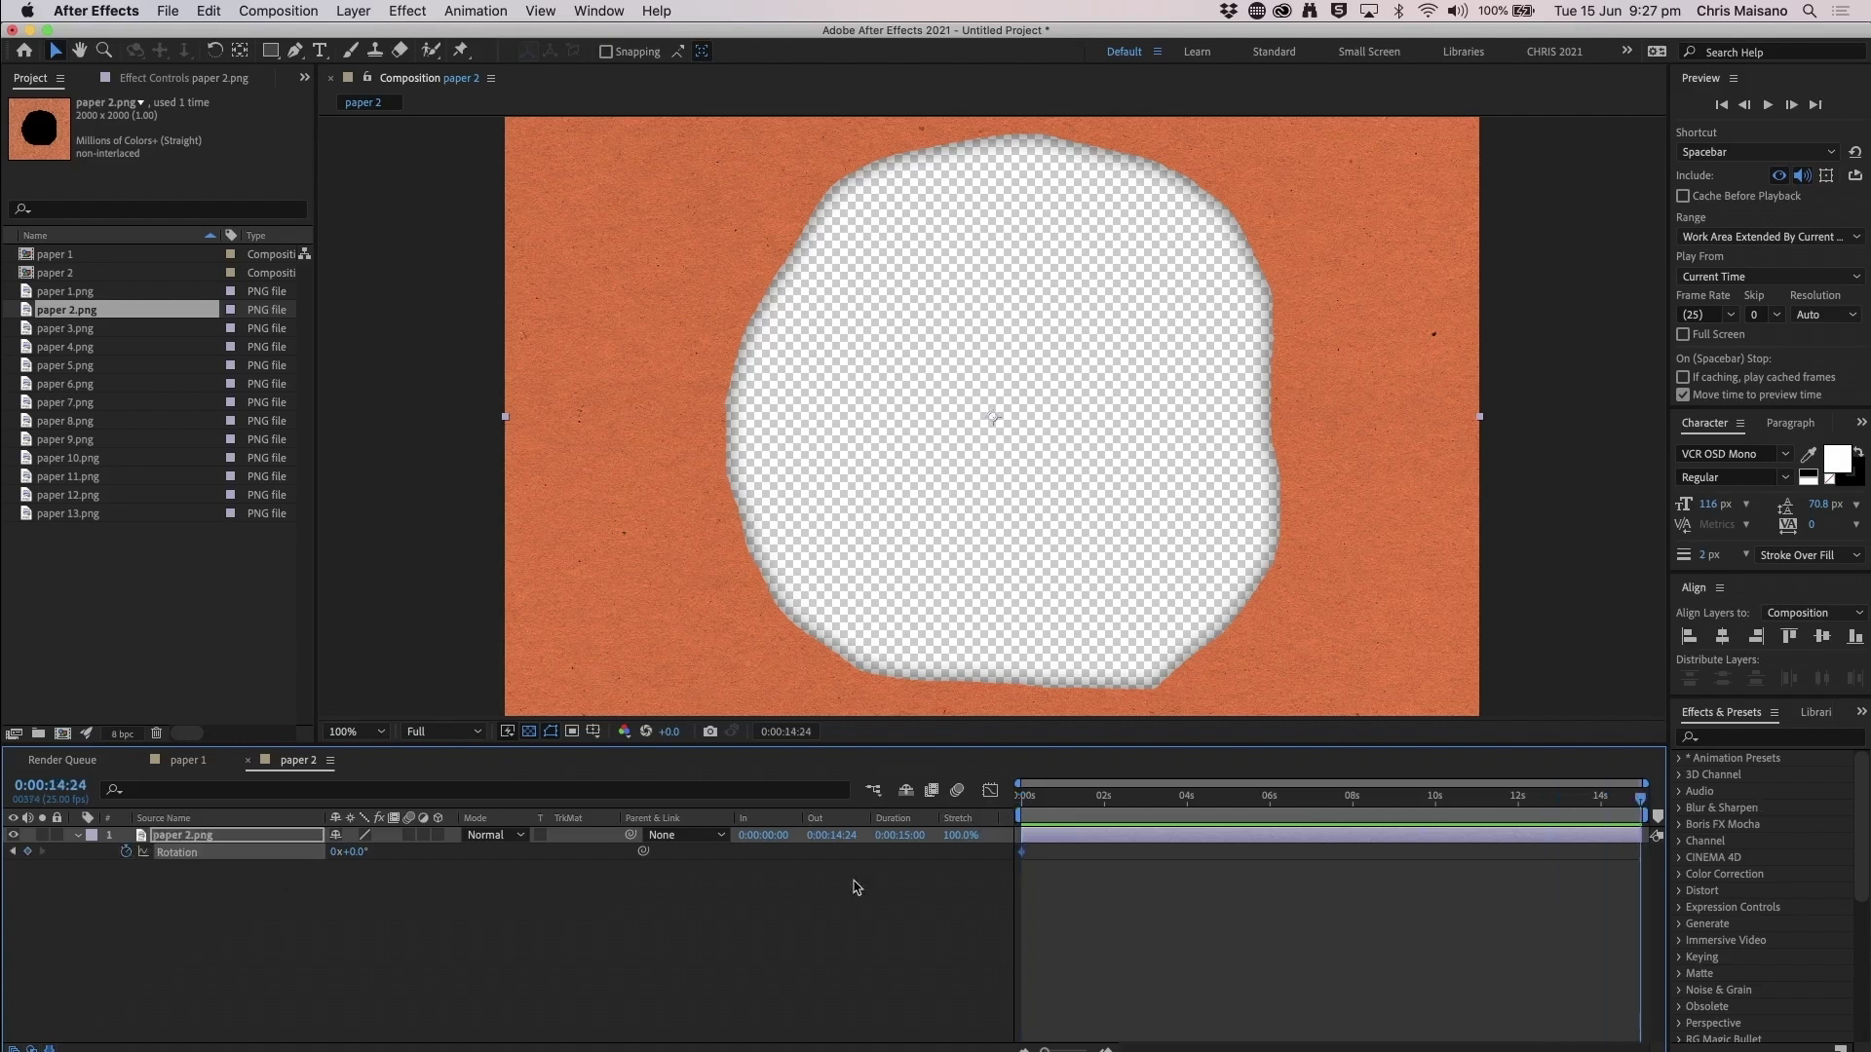
{"action": "left_click", "coordinate": [334, 852]}
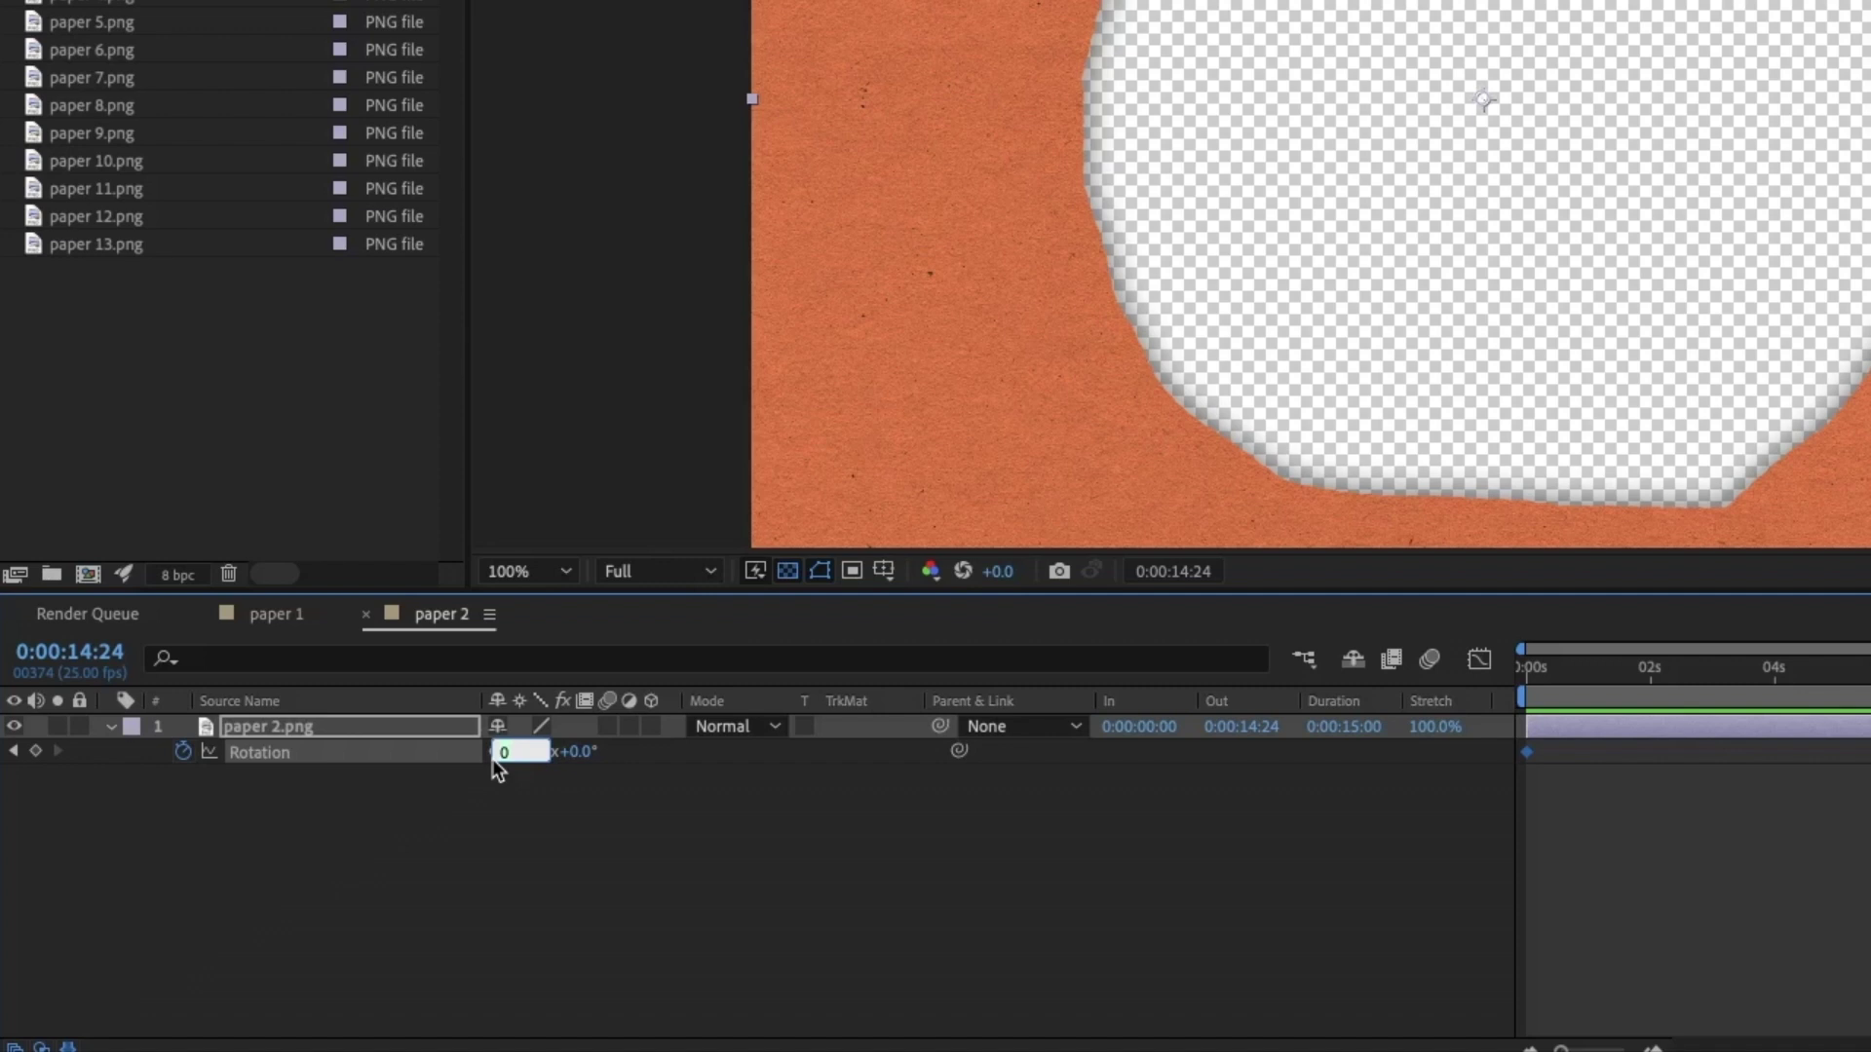
{"action": "type", "text": "1"}
{"action": "key", "text": "Return"}
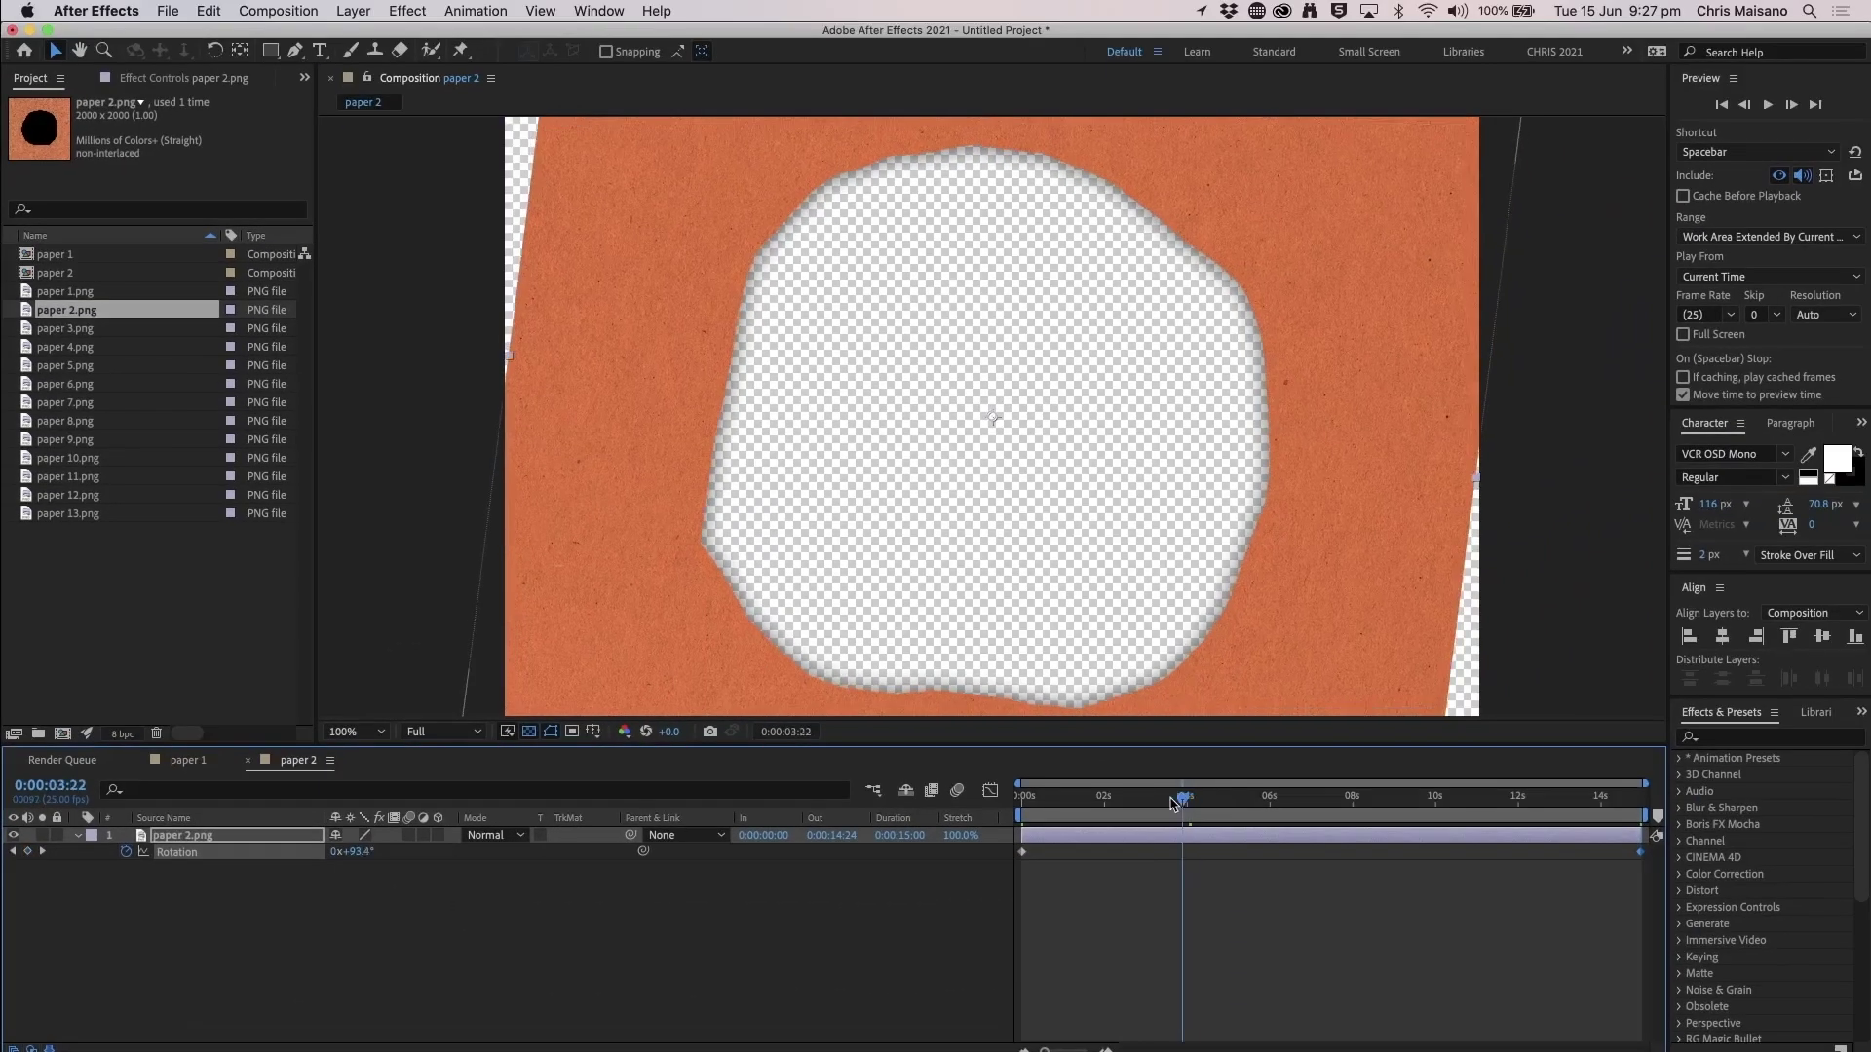
{"action": "left_click_drag", "start_coordinate": [1173, 802], "coordinate": [1660, 762]}
{"action": "key", "text": "Home"}
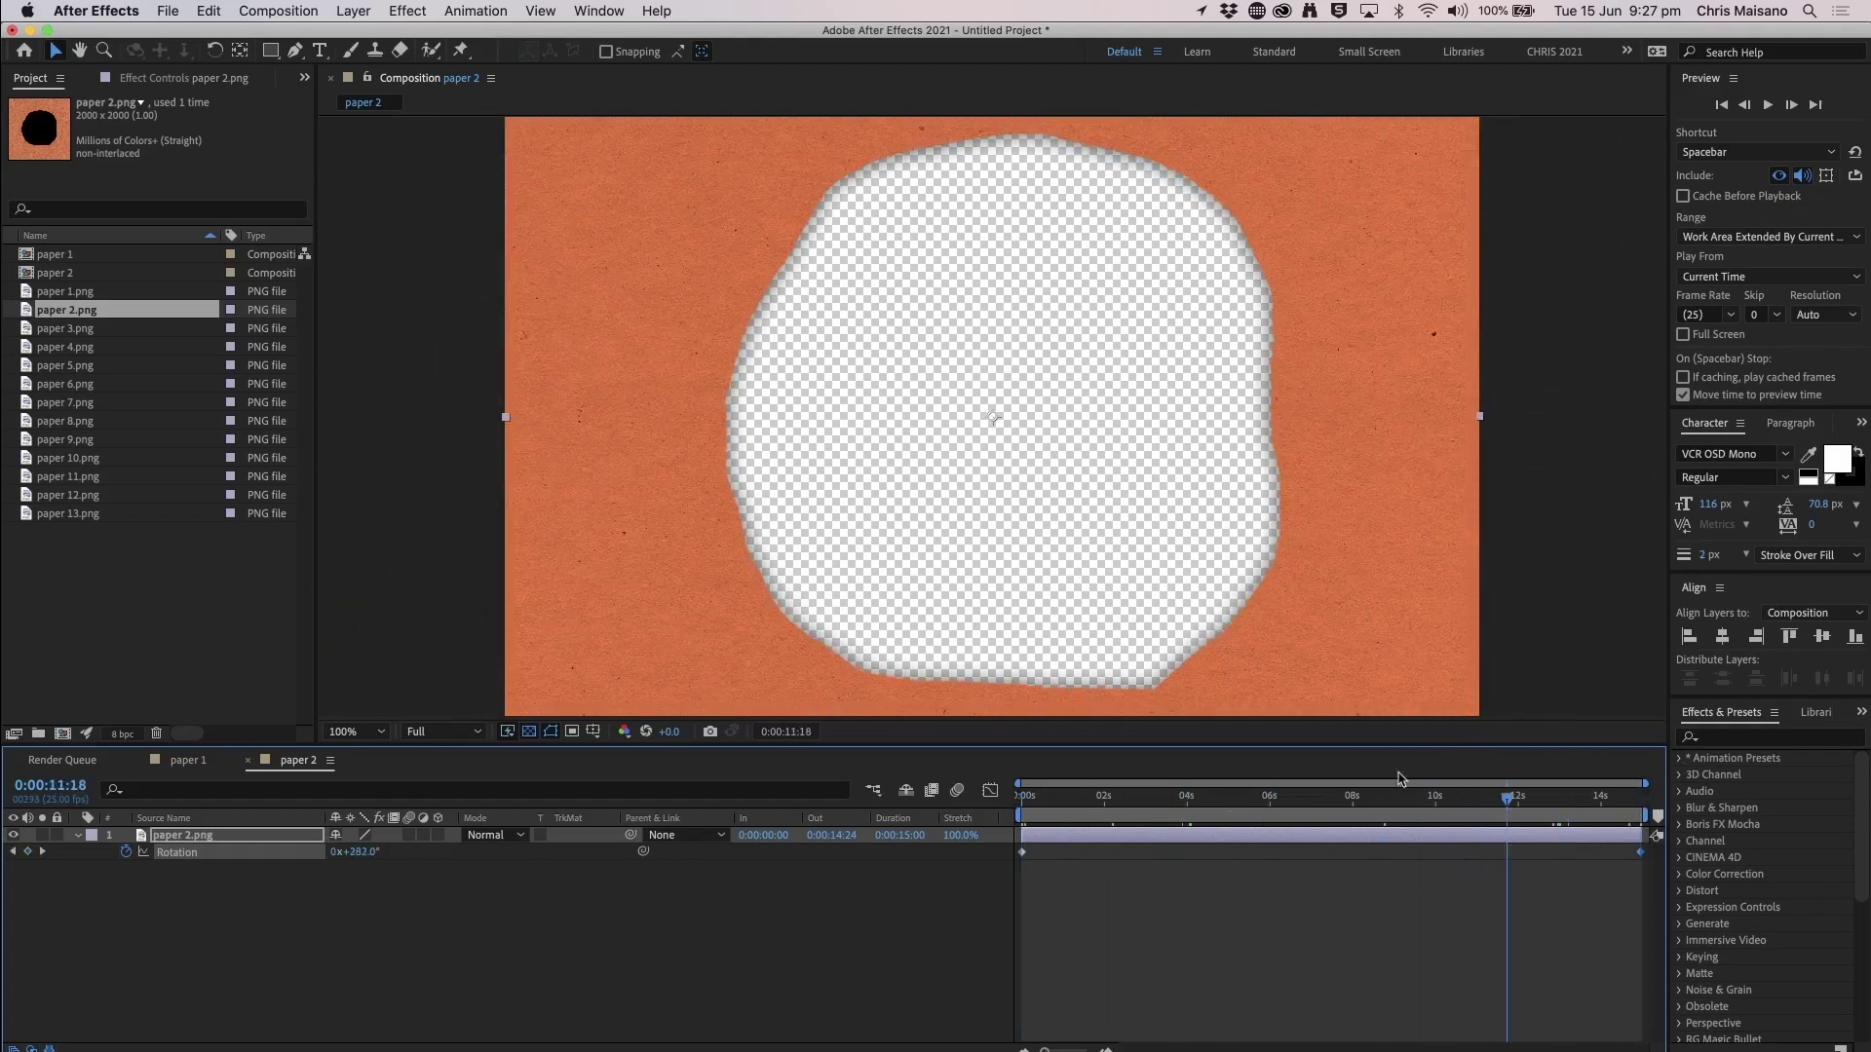
- Create a 2000 × 2000 px composition named paper 3, and open the rotation value of paper 4.png in its own composition
{"action": "left_click", "coordinate": [212, 666]}
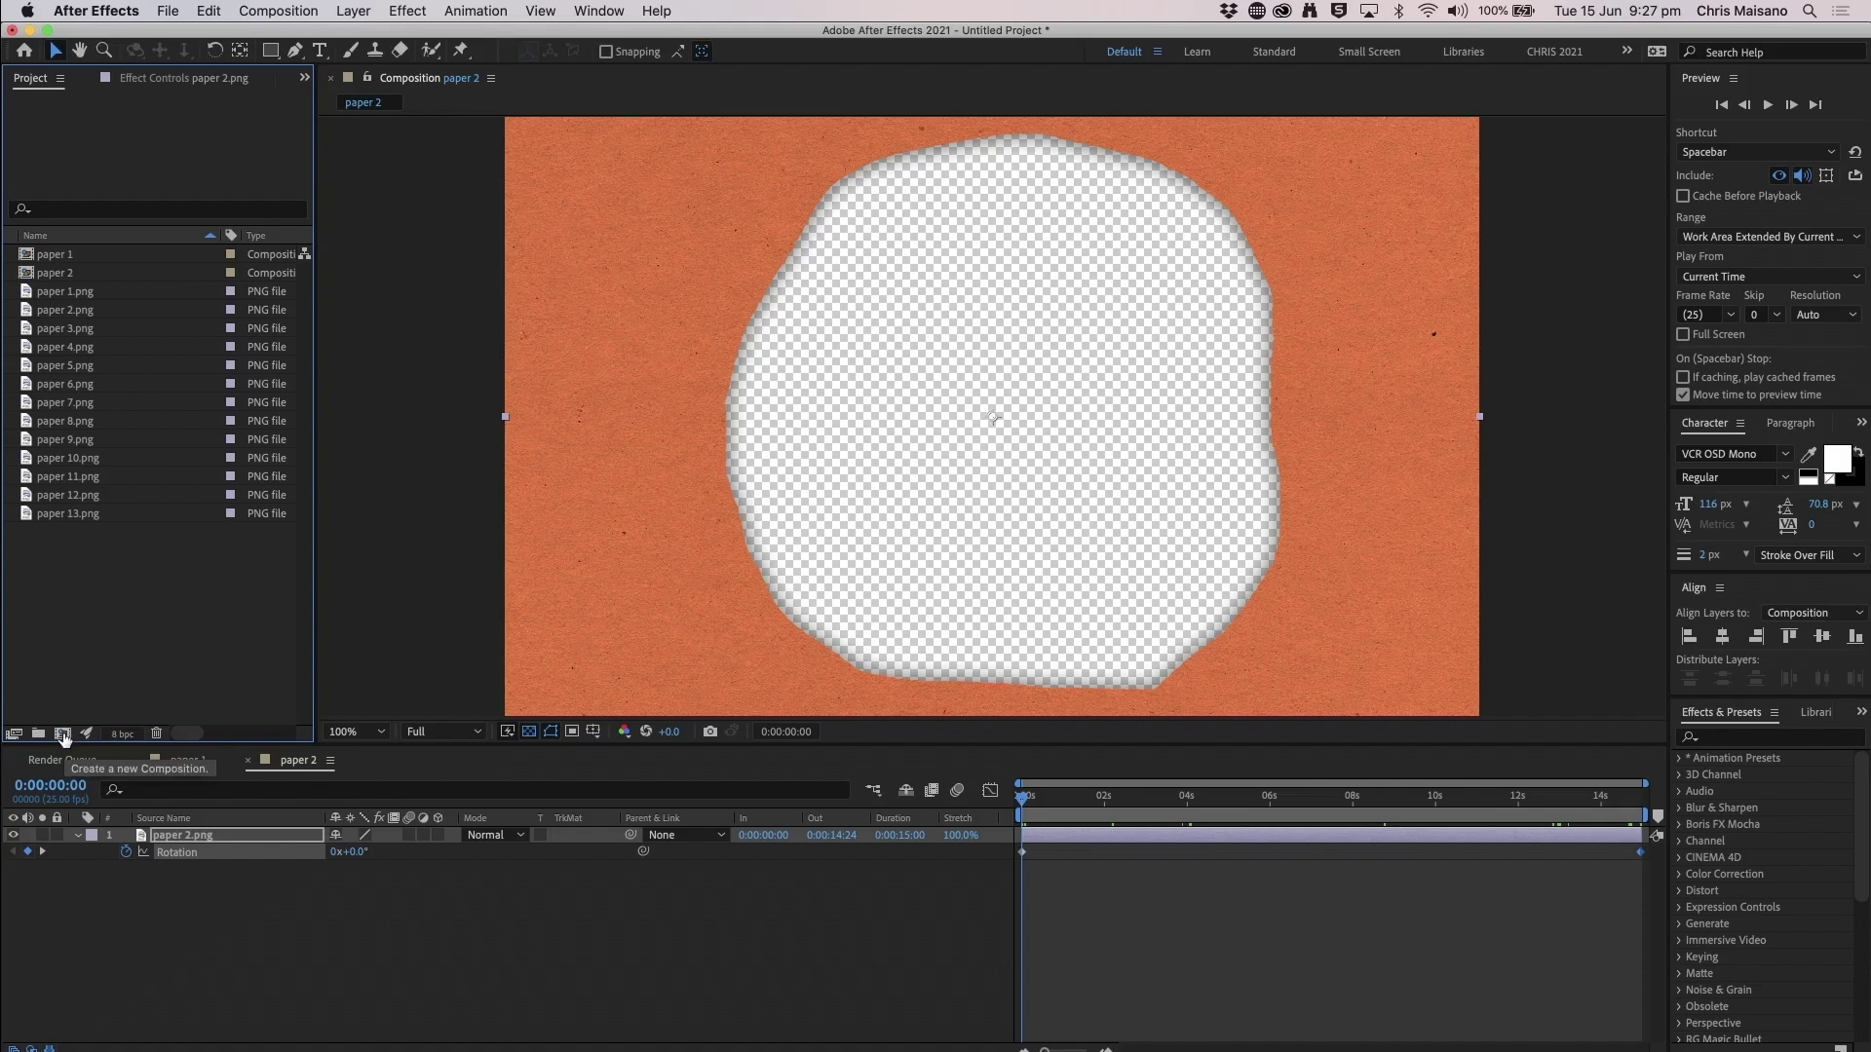
{"action": "left_click", "coordinate": [63, 734]}
{"action": "type", "text": "paper 3"}
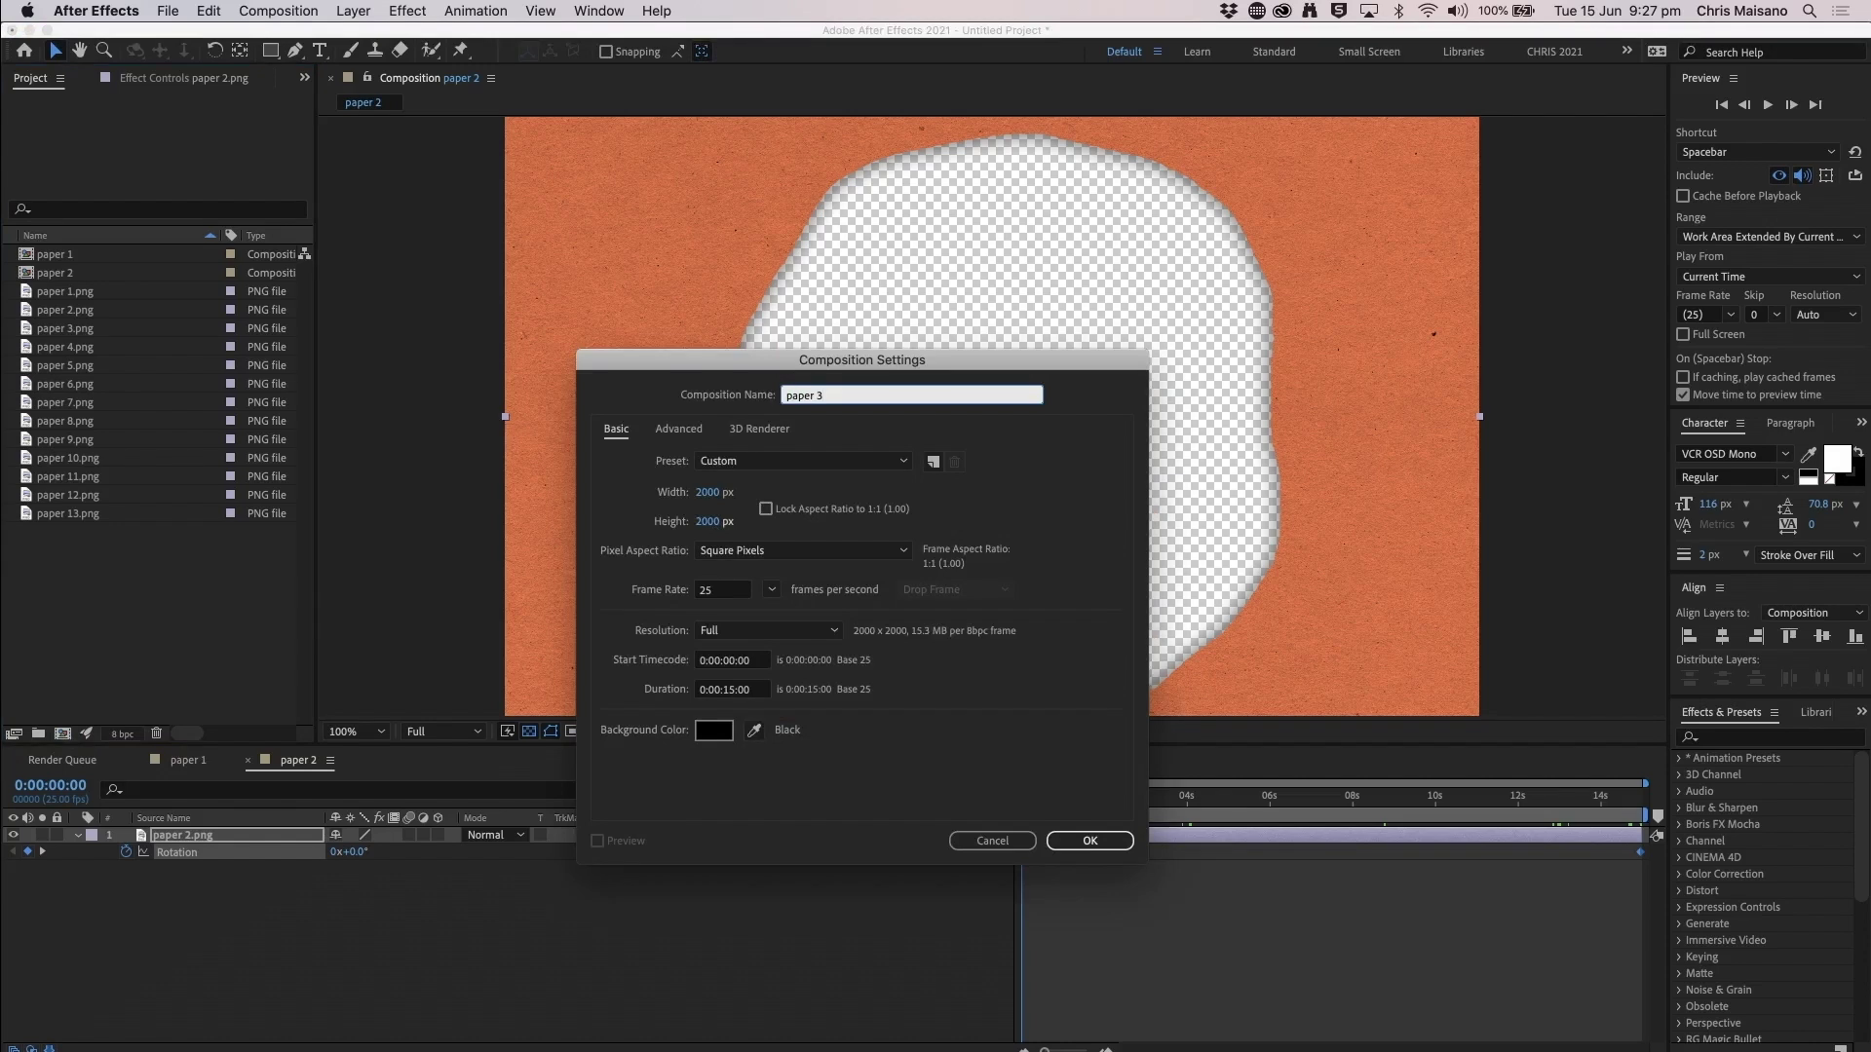
{"action": "key", "text": "Return"}
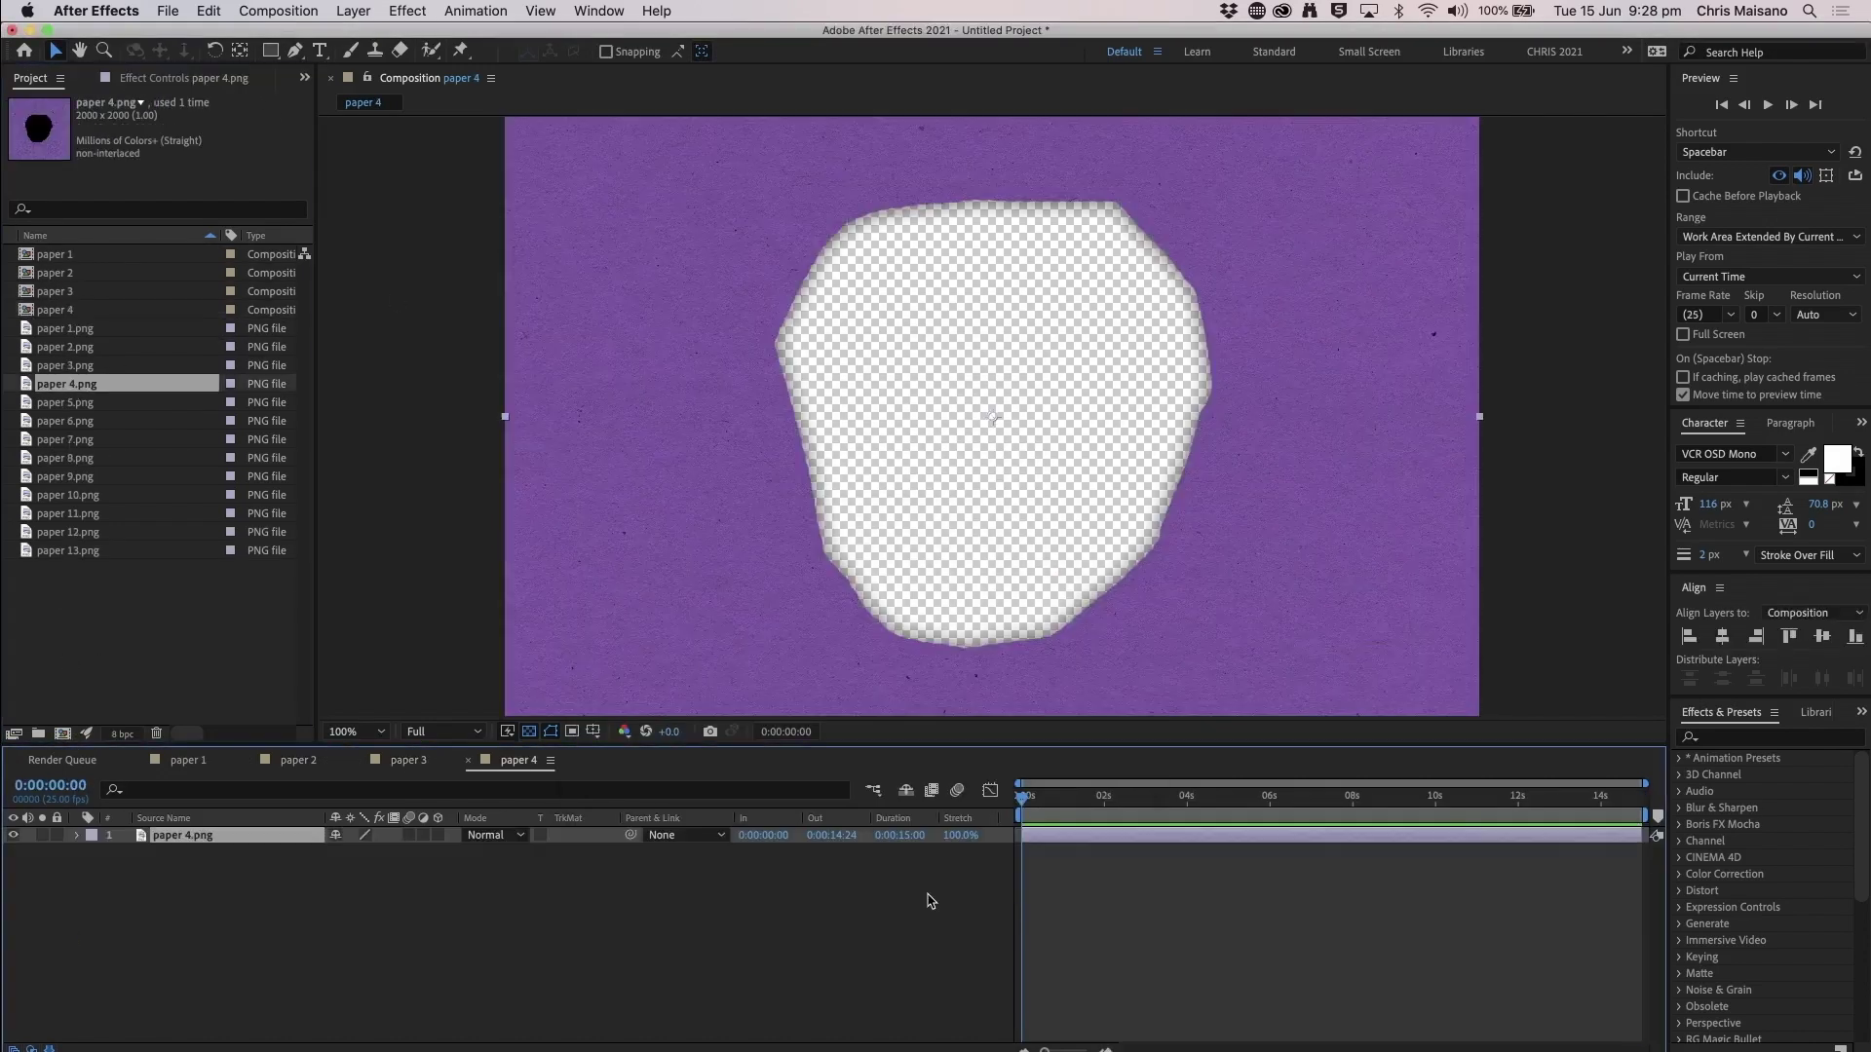
{"action": "left_click", "coordinate": [336, 852]}
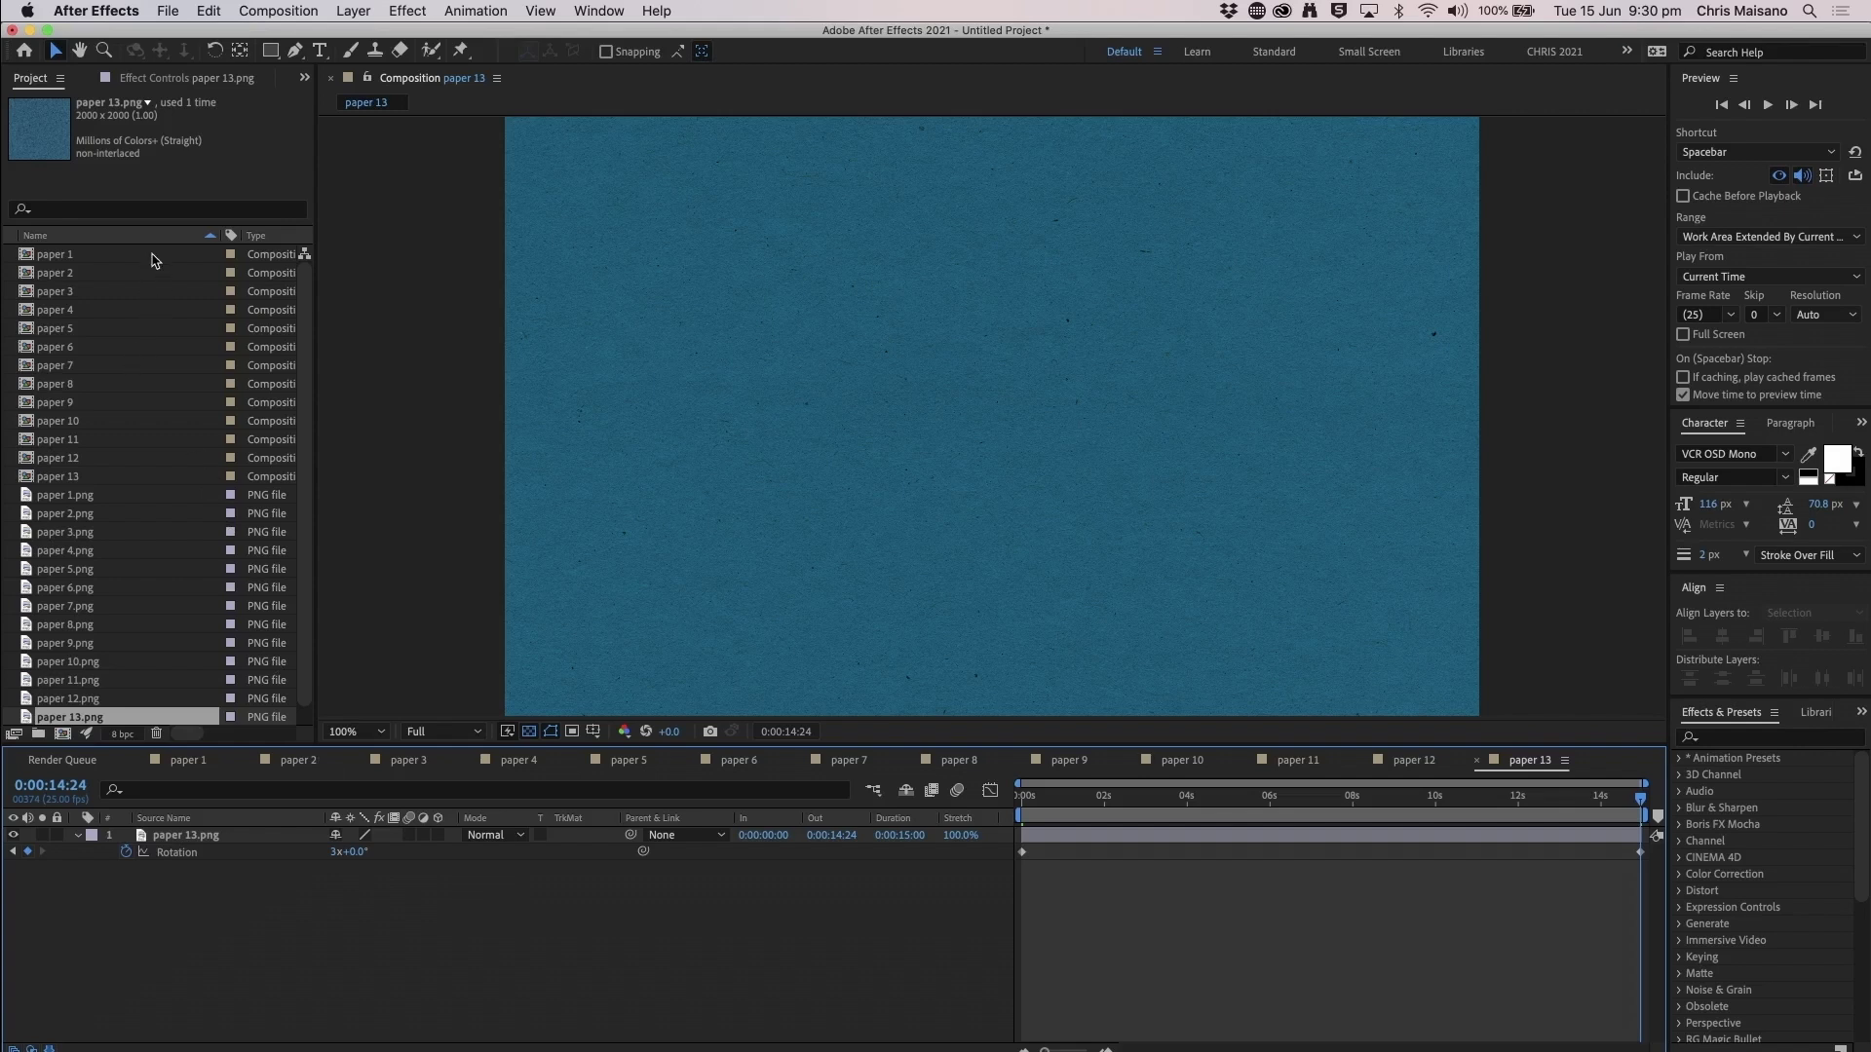
- Open the paper 8 composition and scrub its timeline back towards the start to check the rotation
{"action": "left_click", "coordinate": [955, 761]}
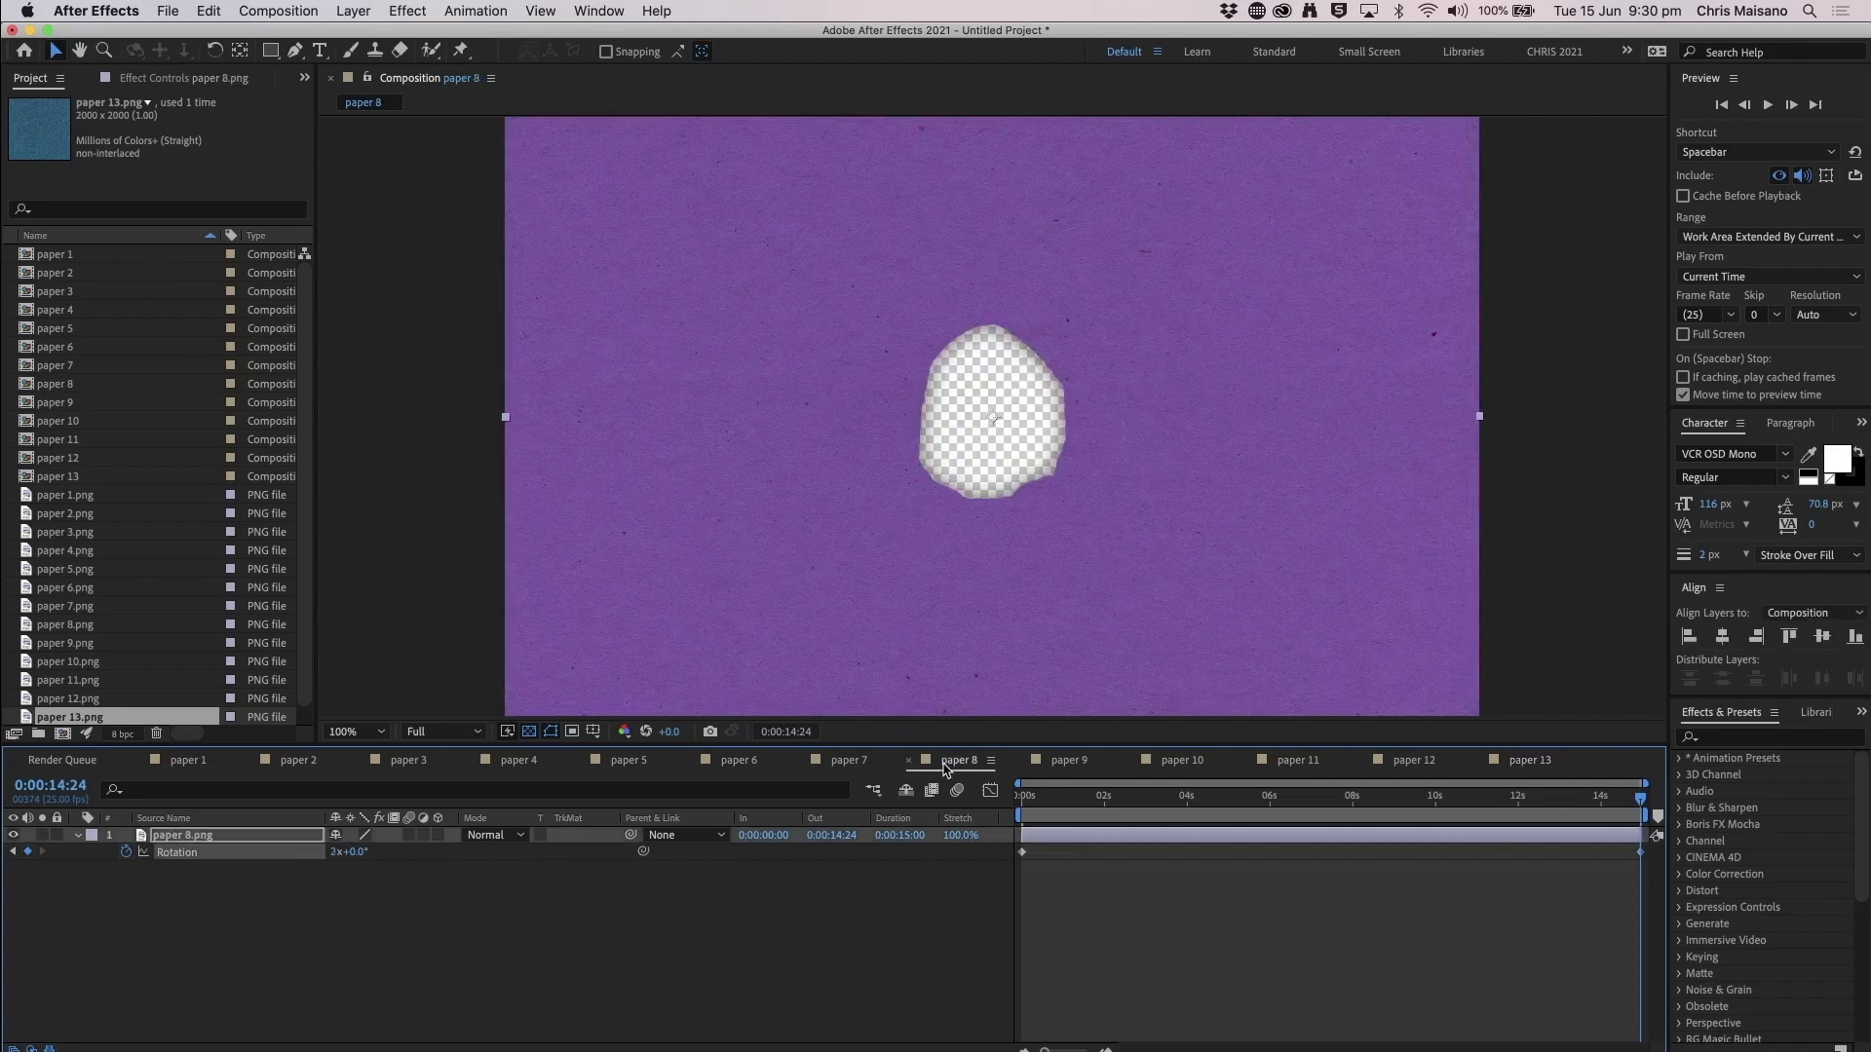
{"action": "left_click_drag", "start_coordinate": [1140, 797], "coordinate": [1035, 789]}
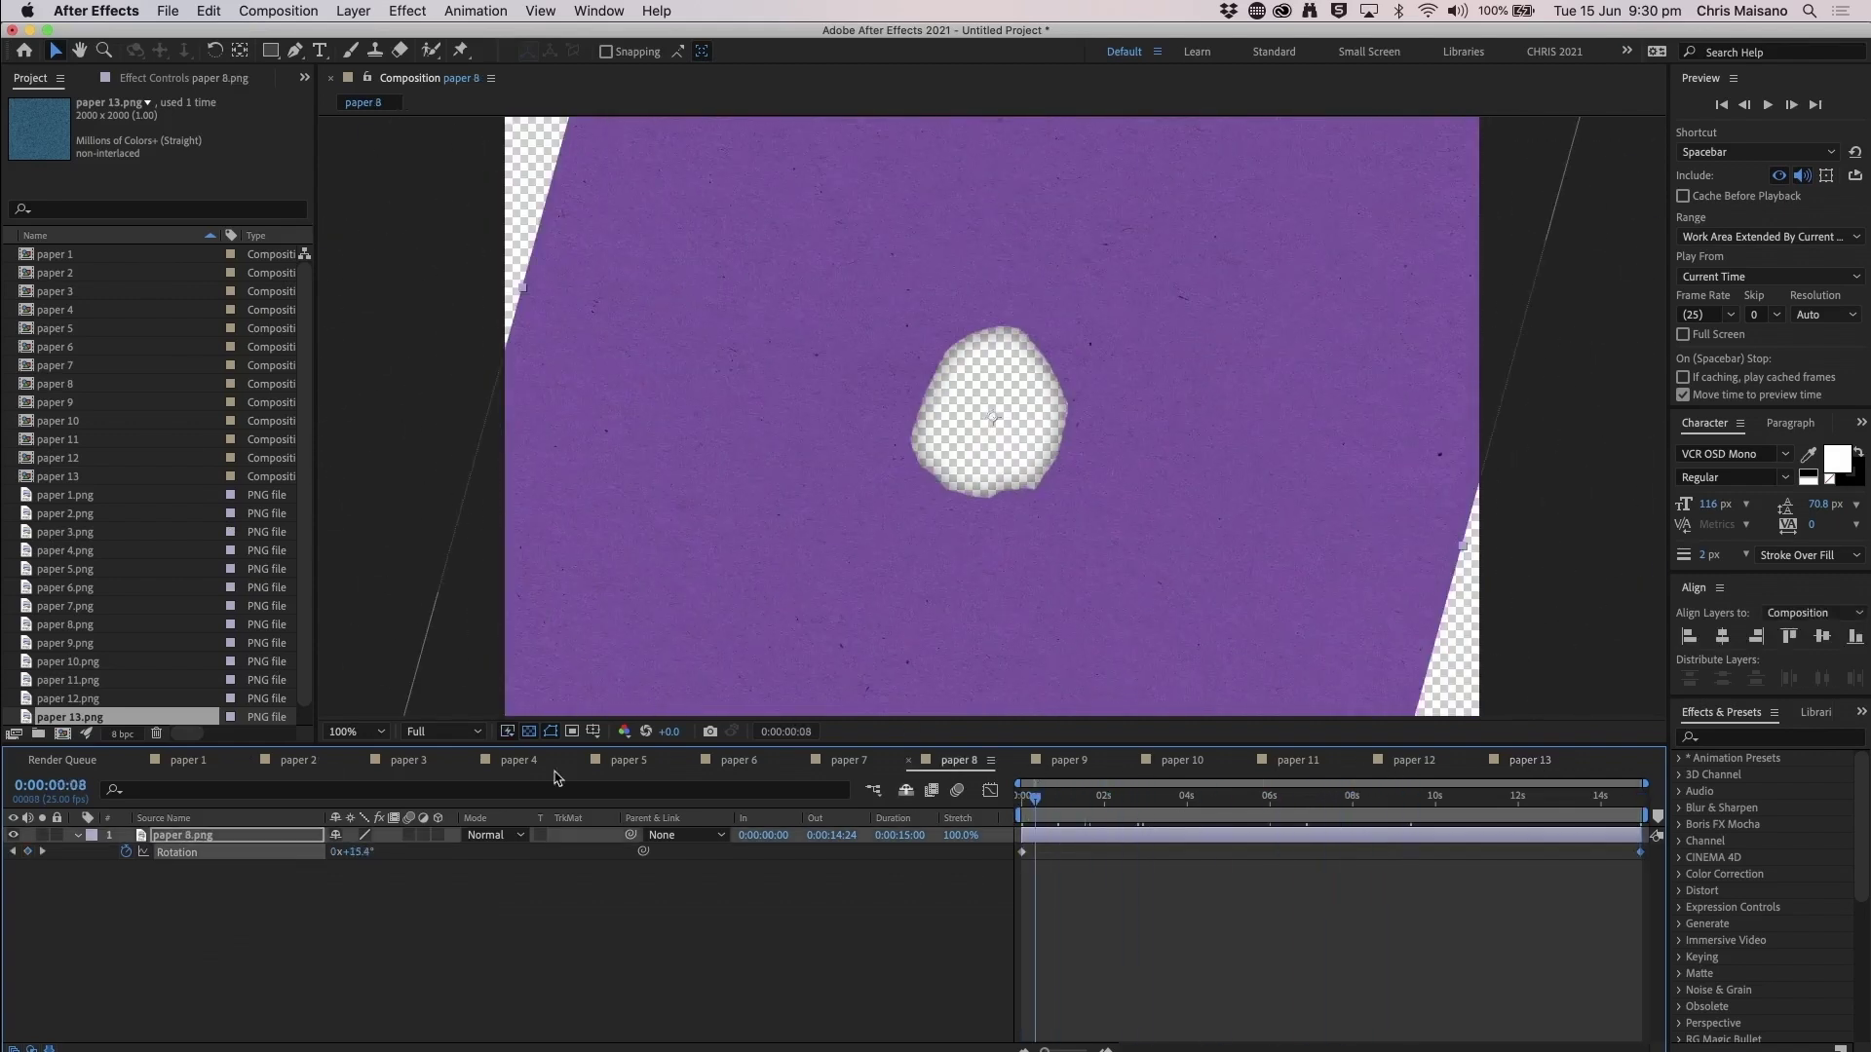
- Create a new composition named MAIN with a width and height of 1080 px
{"action": "left_click", "coordinate": [65, 736]}
{"action": "type", "text": "MAIN"}
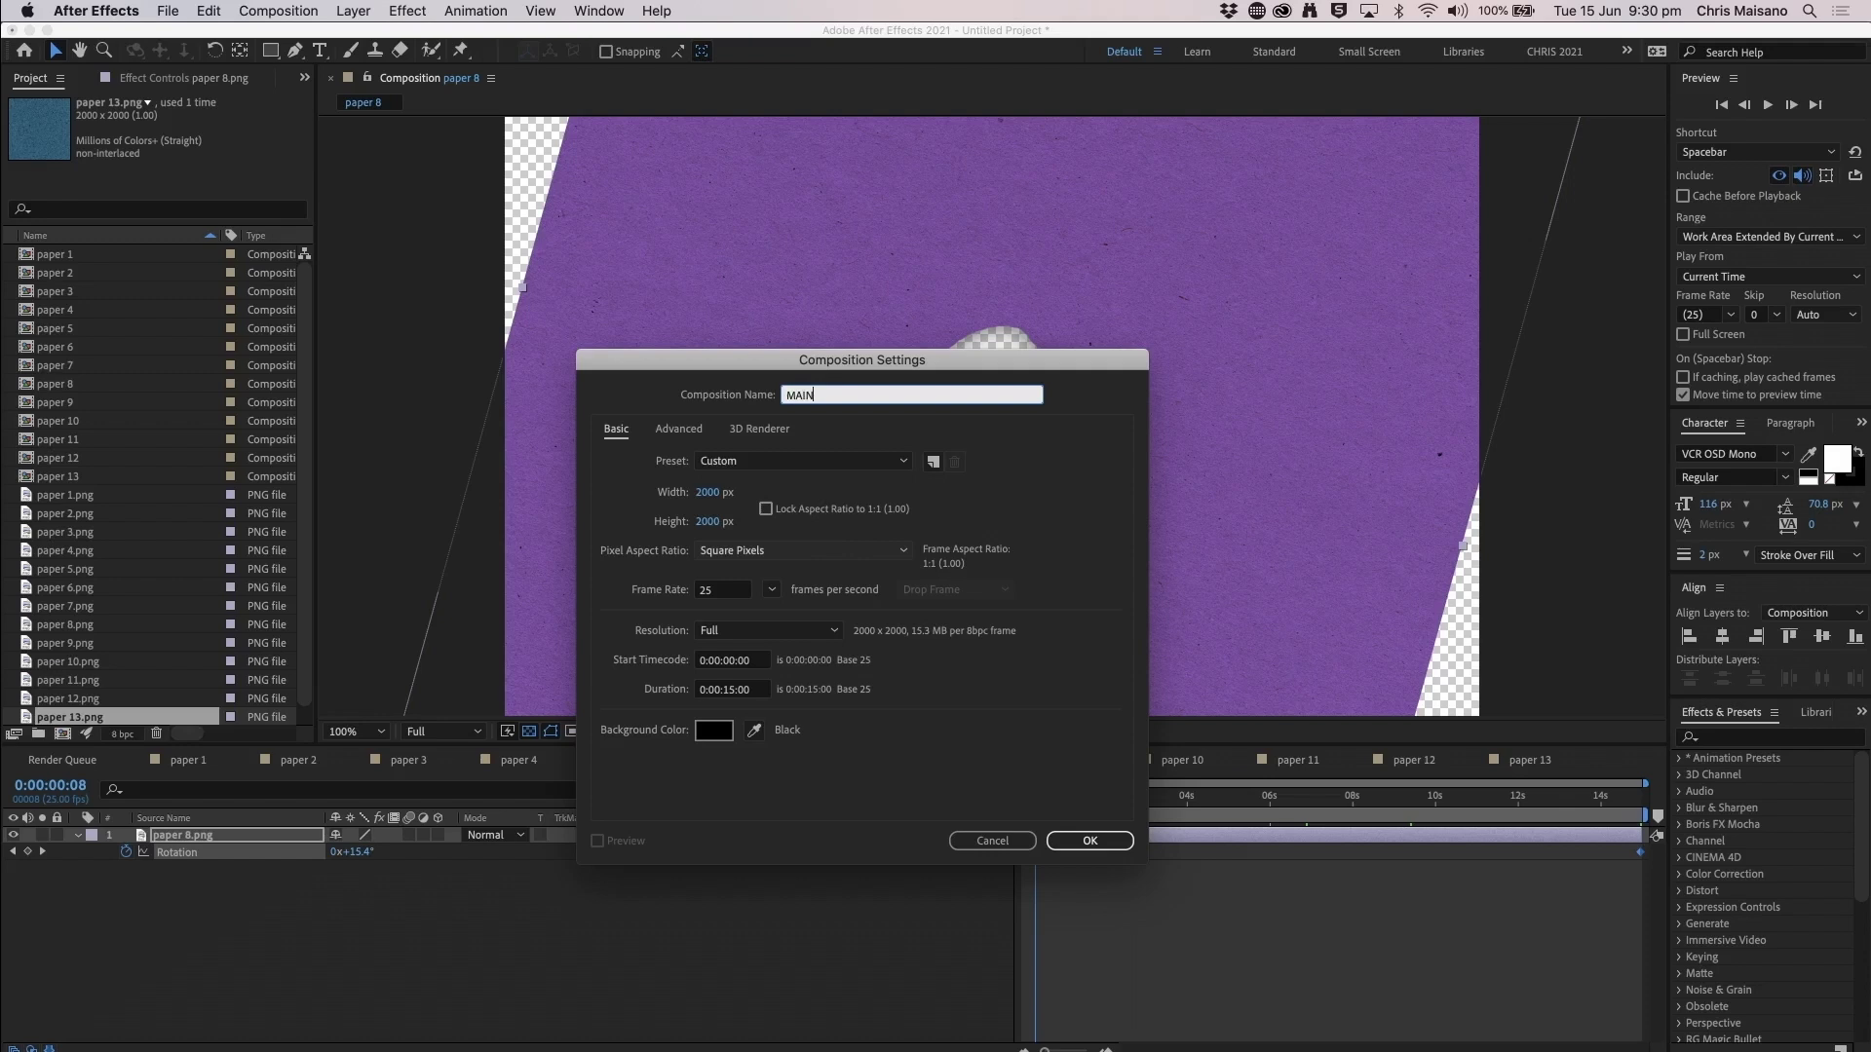
{"action": "left_click", "coordinate": [709, 492]}
{"action": "type", "text": "1080"}
{"action": "key", "text": "Tab"}
{"action": "type", "text": "1080"}
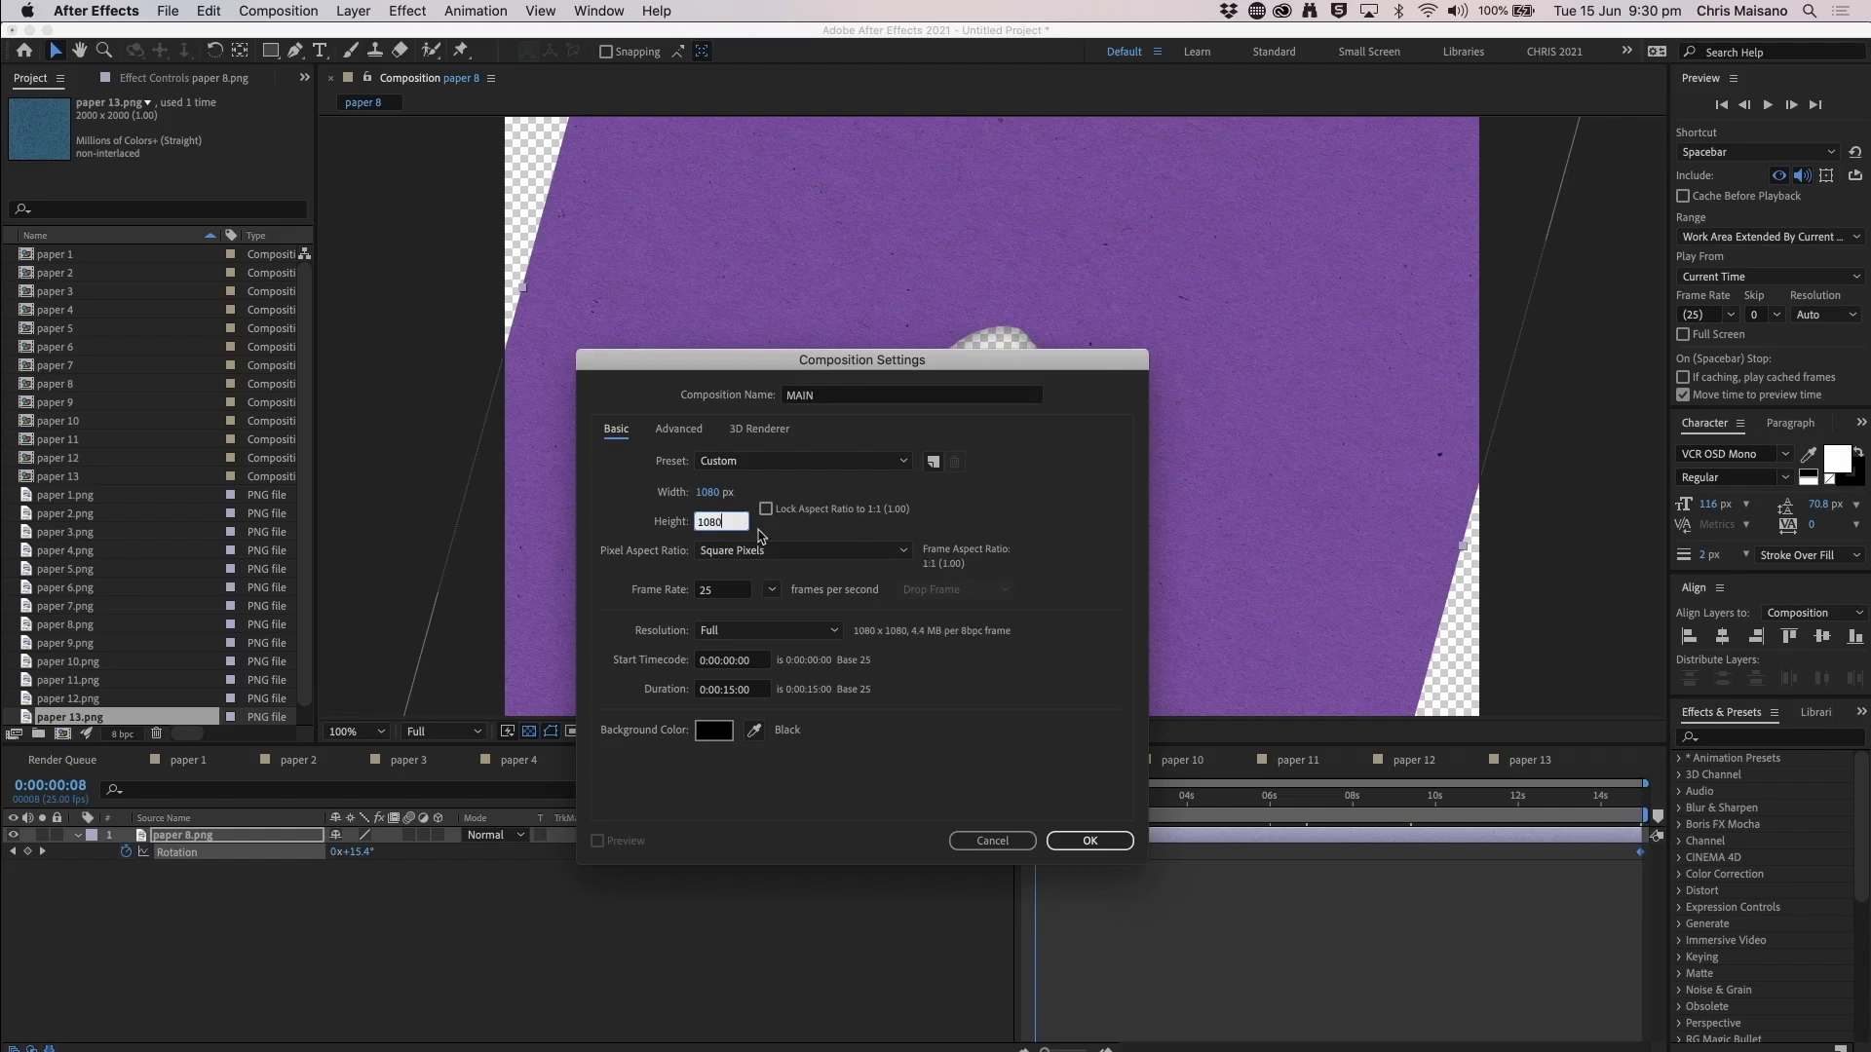
{"action": "left_click", "coordinate": [1090, 840]}
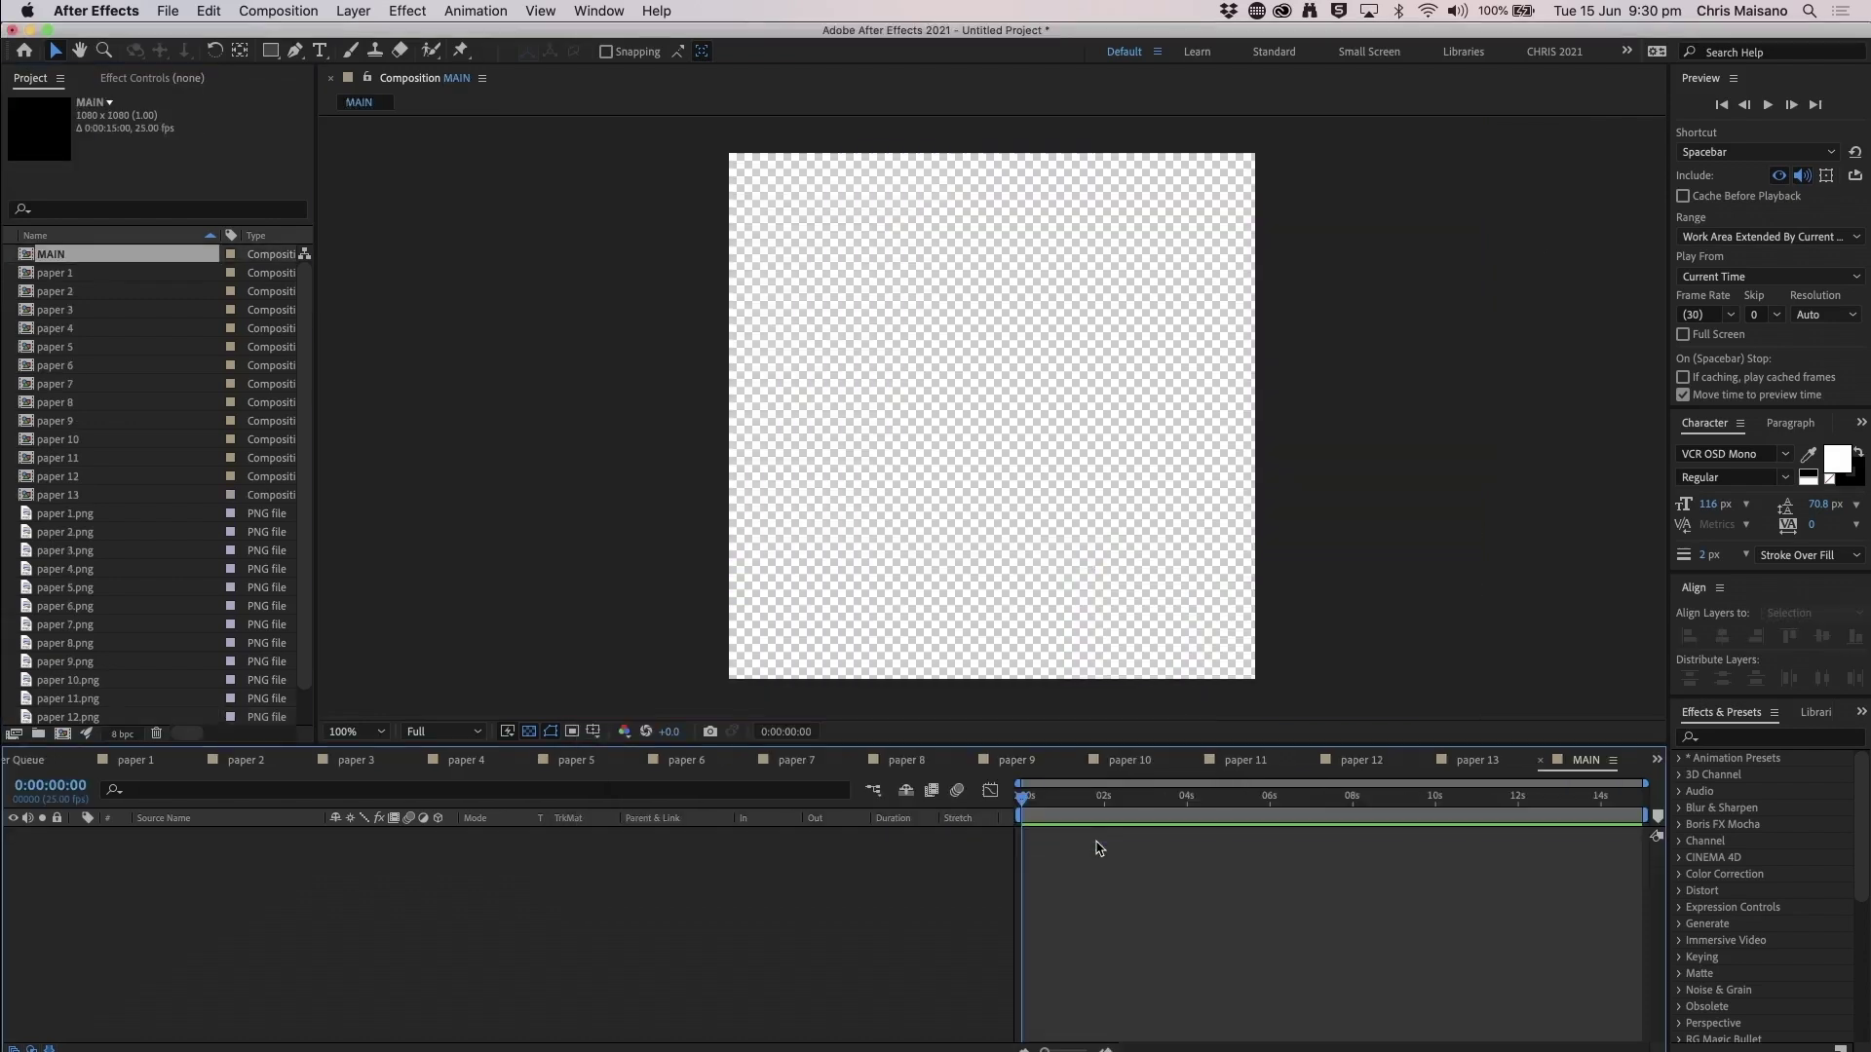
- Add the compositions paper 1 to paper 13 to the MAIN composition as stacked layers and preview the result from the start
{"action": "left_click", "coordinate": [142, 275]}
{"action": "left_click", "coordinate": [117, 495], "text": "shift"}
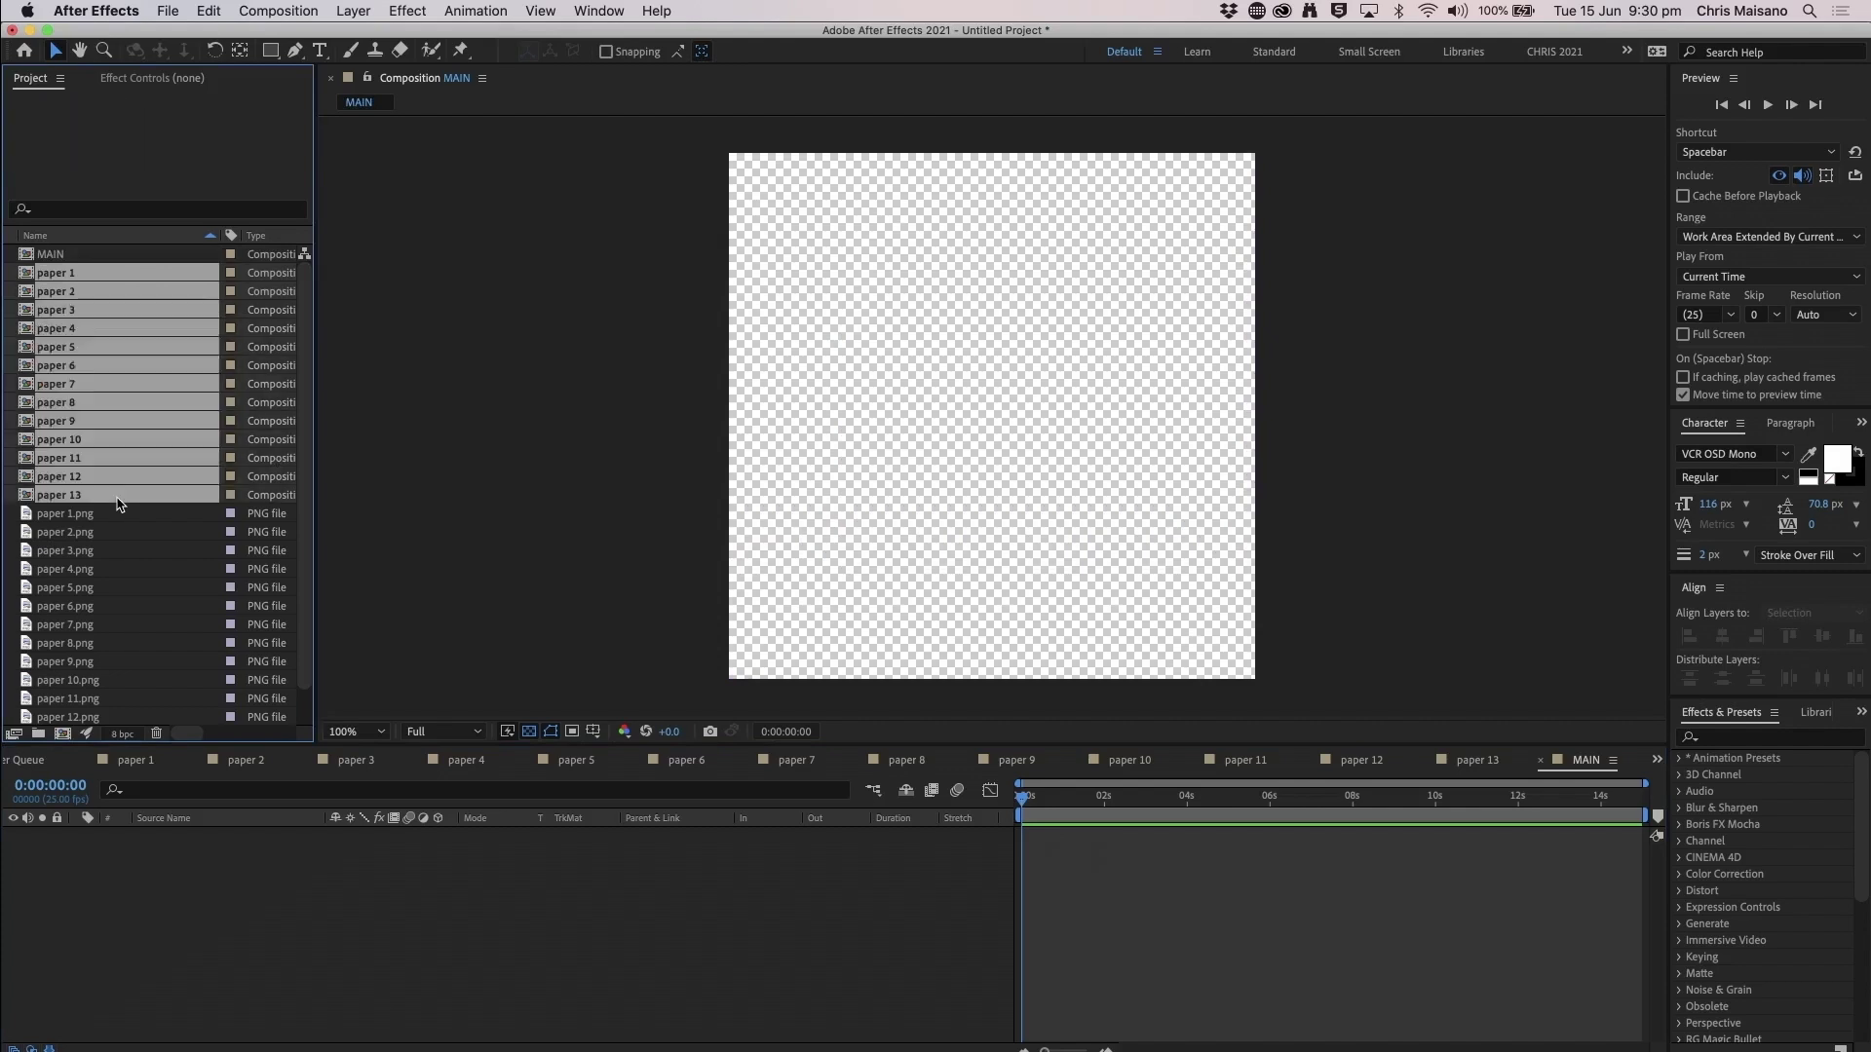
{"action": "left_click_drag", "start_coordinate": [73, 280], "coordinate": [150, 873]}
{"action": "left_click", "coordinate": [459, 664]}
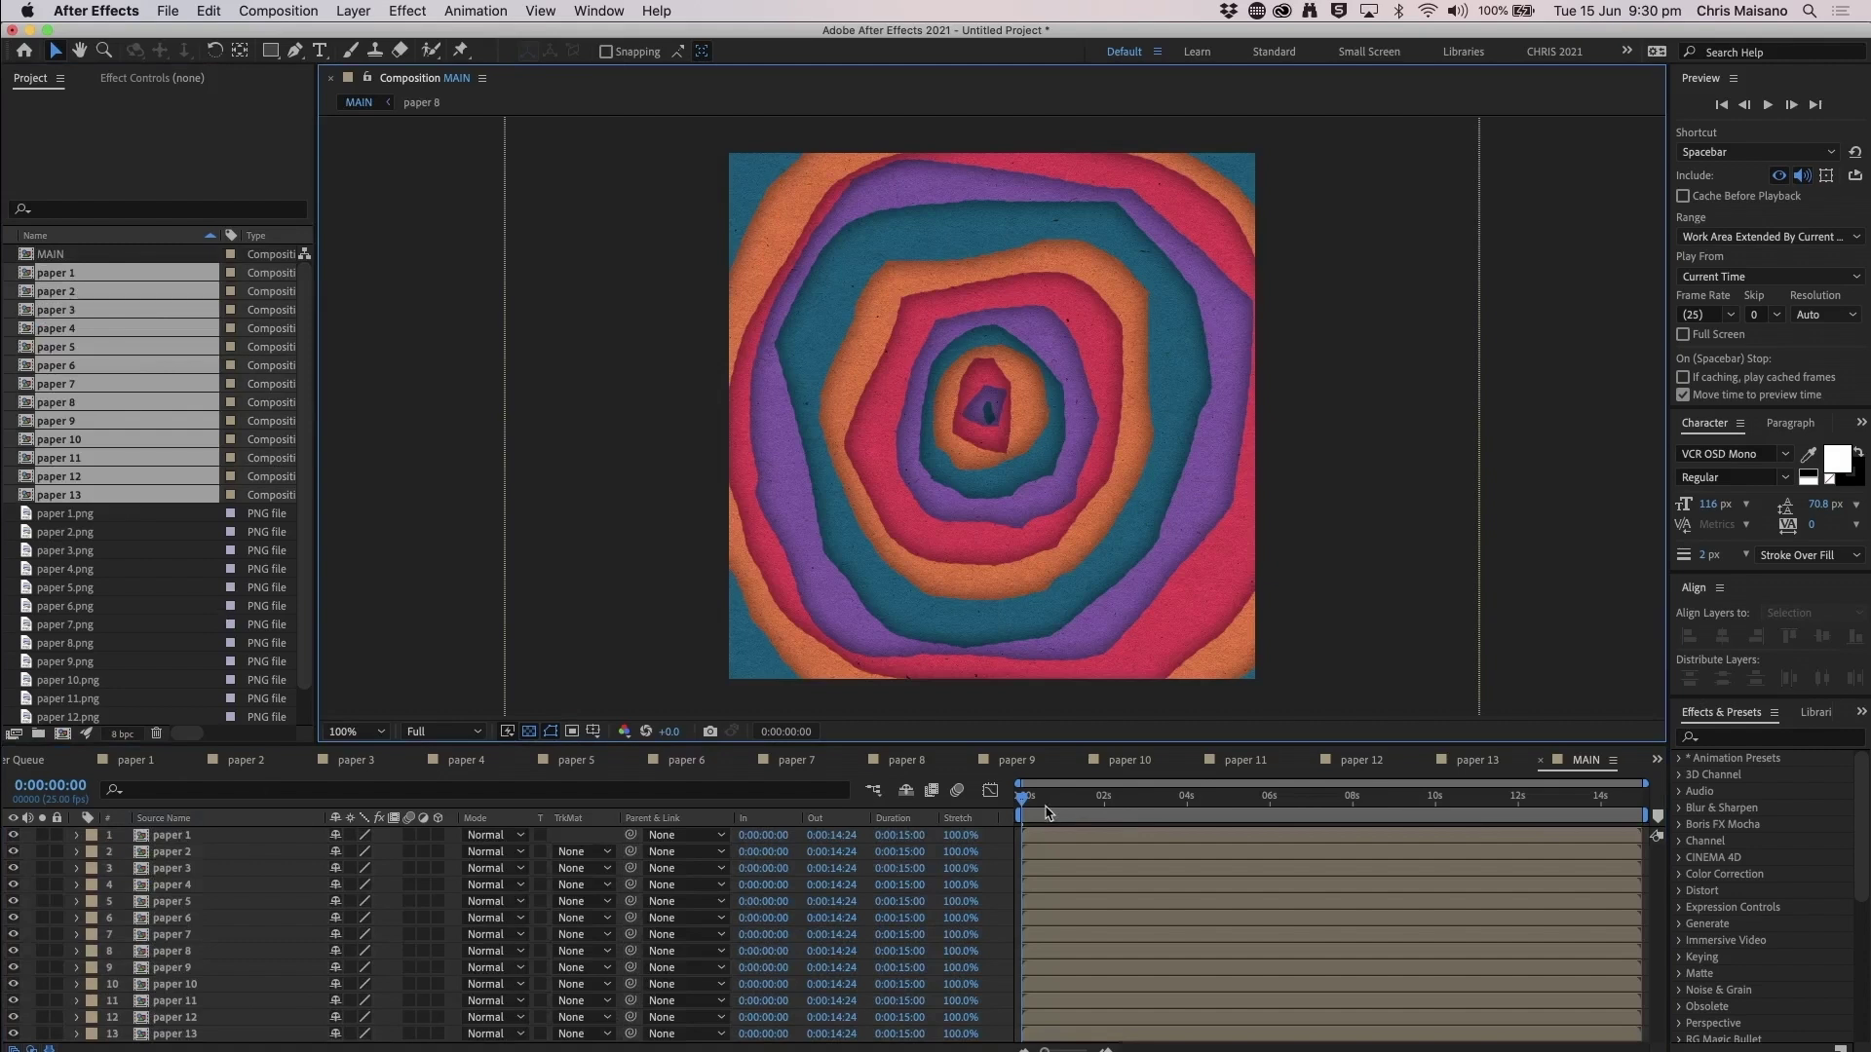
{"action": "mouse_move", "coordinate": [1026, 807]}
{"action": "left_mouse_down"}
{"action": "mouse_move", "coordinate": [1291, 797]}
{"action": "mouse_move", "coordinate": [1014, 799]}
{"action": "left_mouse_up"}
{"action": "left_click", "coordinate": [456, 668]}
- Import Man.png from the ASSETS folder in Finder and add it as the topmost layer of the MAIN composition
{"action": "key", "text": "super+Tab"}
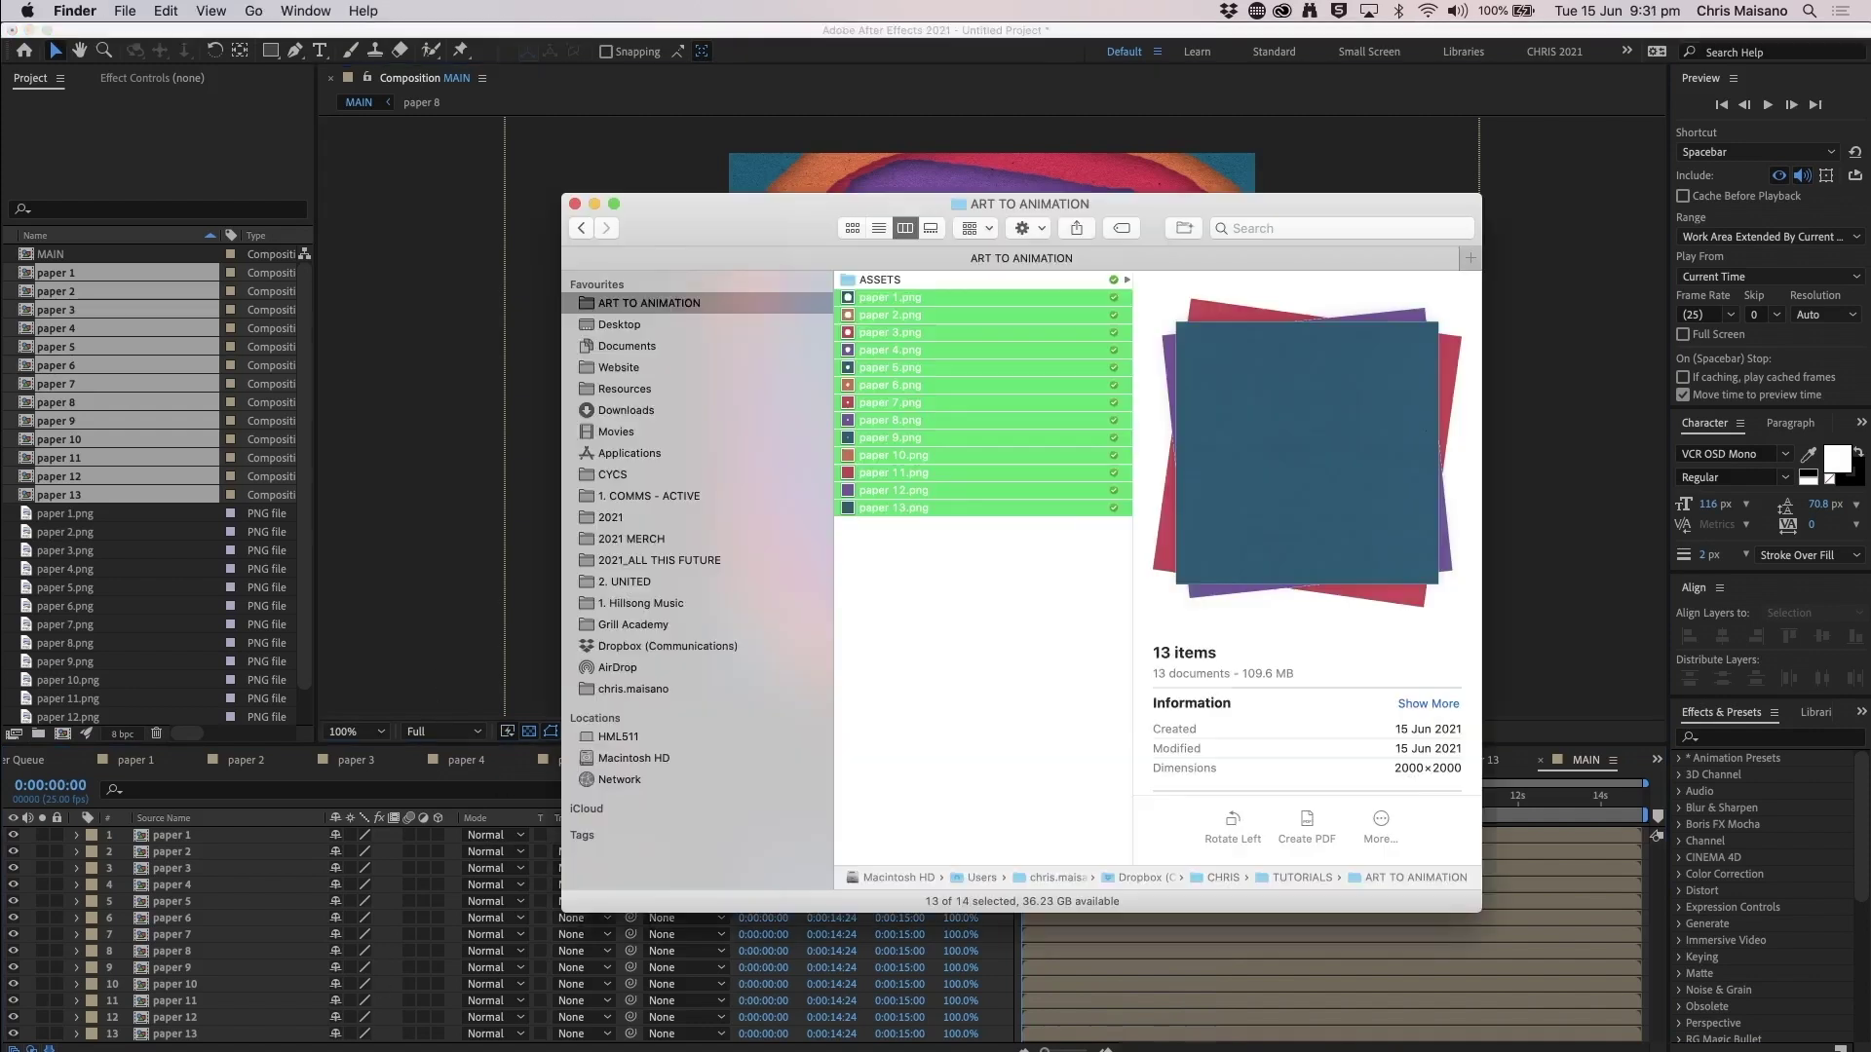
{"action": "left_click", "coordinate": [1069, 497]}
{"action": "left_click", "coordinate": [1078, 282]}
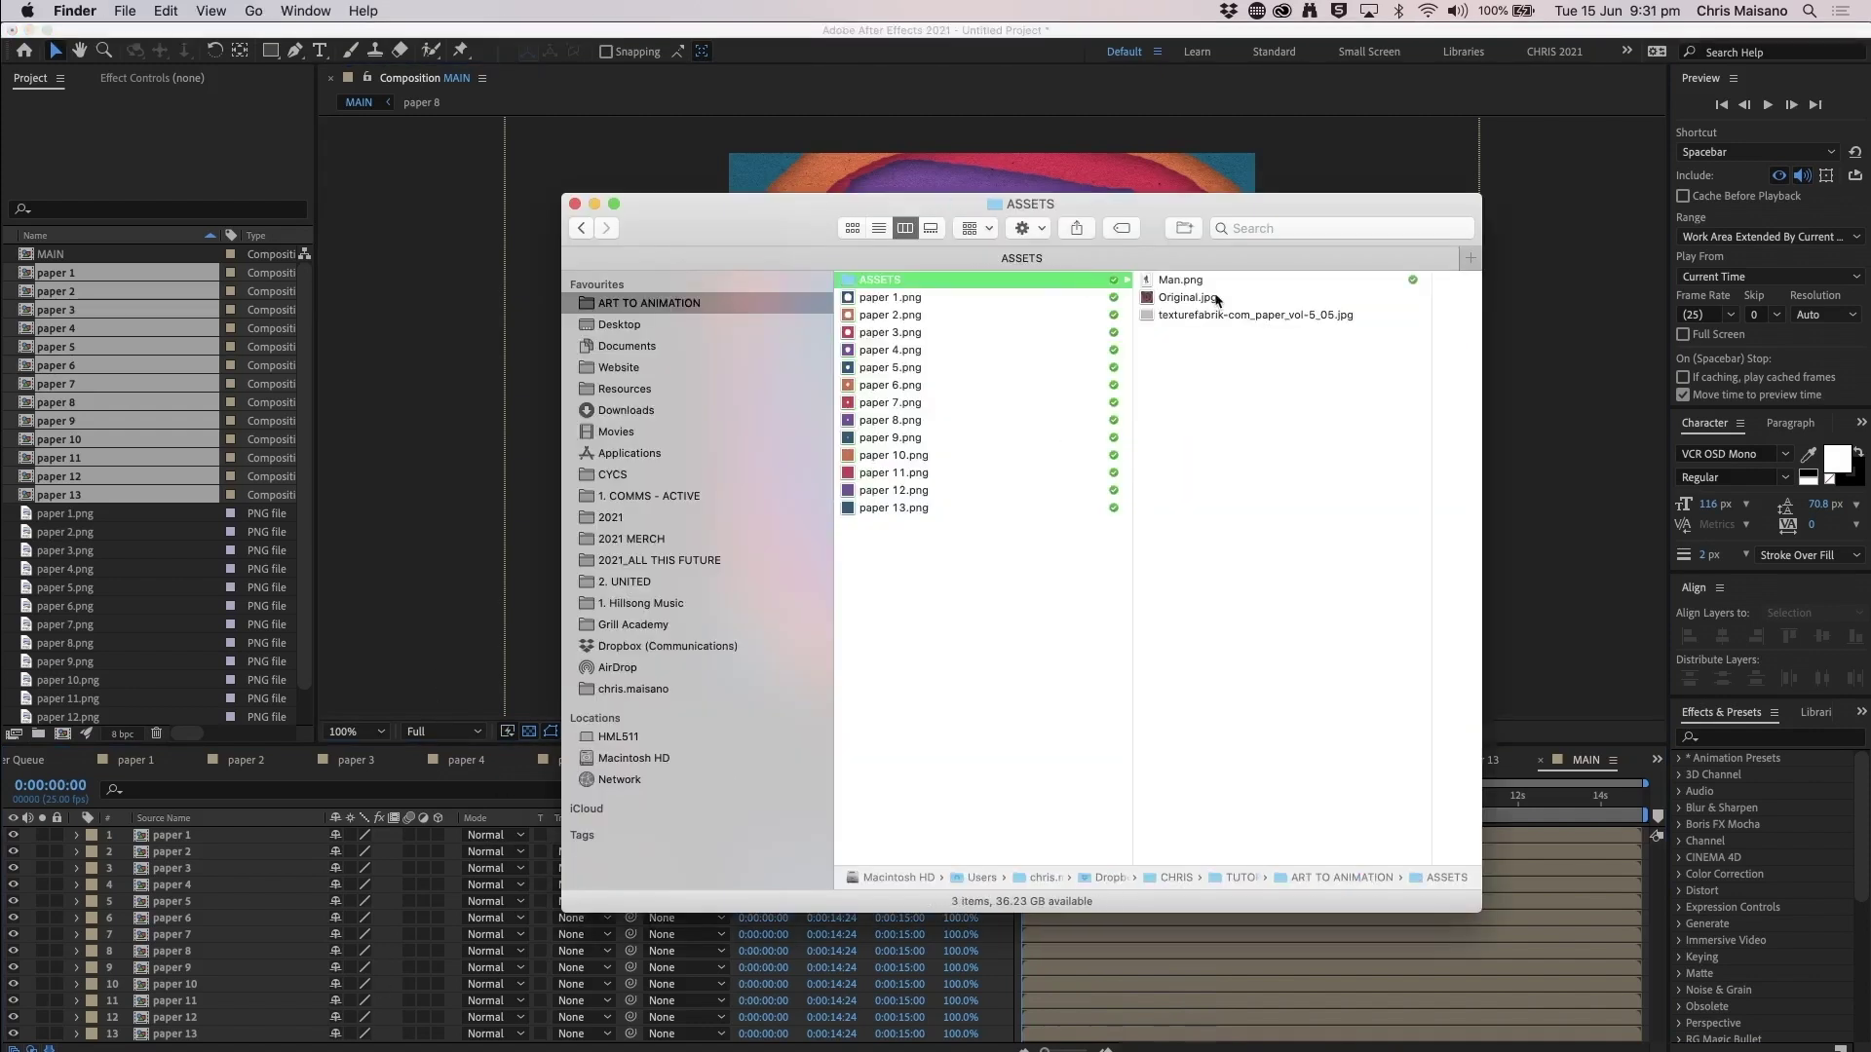
{"action": "left_click", "coordinate": [1246, 280]}
{"action": "left_click_drag", "start_coordinate": [1204, 283], "coordinate": [184, 530]}
{"action": "left_click_drag", "start_coordinate": [86, 277], "coordinate": [229, 834]}
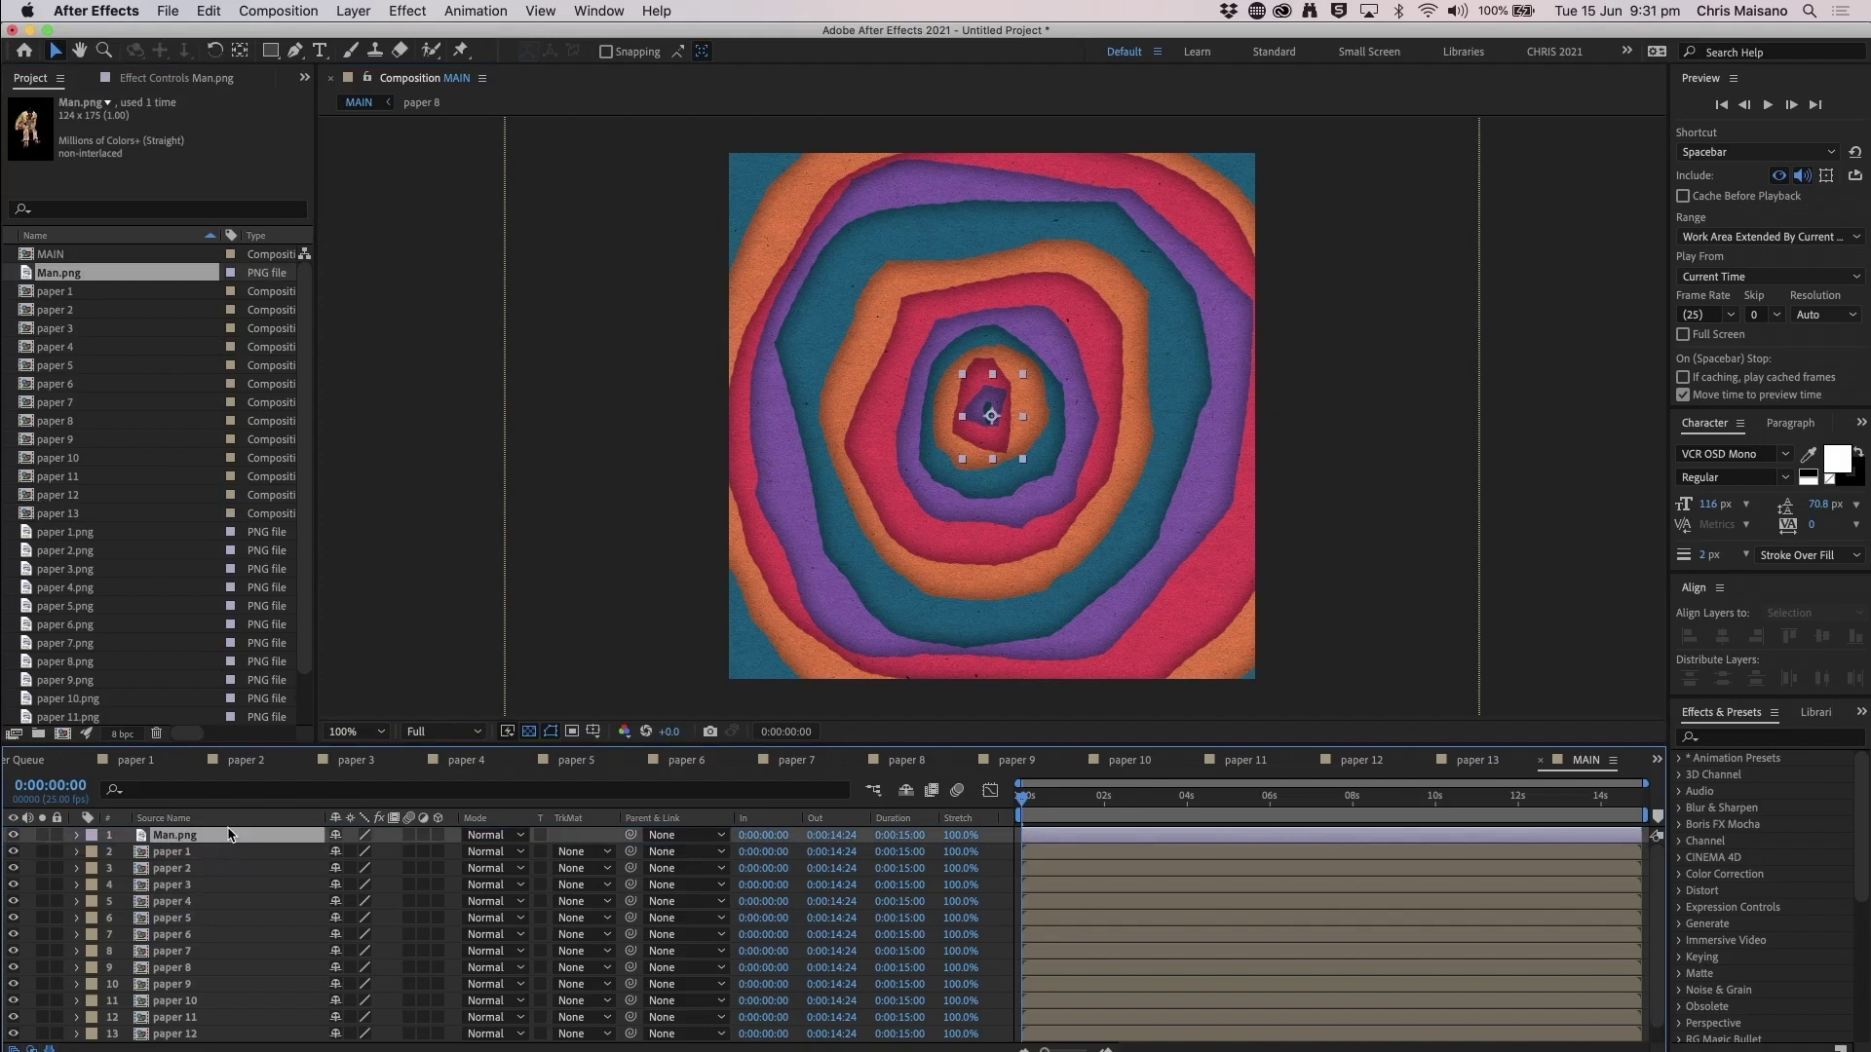
- Move the Man.png layer down and slightly right so the figure sits on the lower edge of the purple paper ring
{"action": "left_click_drag", "start_coordinate": [1008, 423], "coordinate": [1008, 472]}
{"action": "key", "text": "Down"}
{"action": "key", "text": "Down"}
{"action": "key", "text": "Down"}
{"action": "key", "text": "Down"}
{"action": "key", "text": "Down"}
{"action": "key", "text": "Down"}
{"action": "key", "text": "Down"}
{"action": "key", "text": "Down"}
{"action": "key", "text": "Down"}
{"action": "key", "text": "Down"}
{"action": "key", "text": "Down"}
{"action": "key", "text": "Down"}
{"action": "key", "text": "Down"}
{"action": "key", "text": "Down"}
{"action": "key", "text": "Down"}
{"action": "key", "text": "Down"}
{"action": "key", "text": "Down"}
{"action": "key", "text": "Down"}
{"action": "key", "text": "Down"}
{"action": "key", "text": "Down"}
{"action": "key", "text": "Down"}
{"action": "key", "text": "Down"}
{"action": "key", "text": "Down"}
{"action": "key", "text": "Down"}
{"action": "key", "text": "Down"}
{"action": "key", "text": "Down"}
{"action": "key", "text": "Down"}
{"action": "key", "text": "Down"}
{"action": "key", "text": "Down"}
{"action": "key", "text": "Down"}
{"action": "key", "text": "Right"}
{"action": "key", "text": "Right"}
{"action": "key", "text": "Right"}
{"action": "key", "text": "Right"}
{"action": "key", "text": "Right"}
{"action": "key", "text": "Right"}
{"action": "key", "text": "Right"}
{"action": "key", "text": "Right"}
{"action": "key", "text": "Right"}
{"action": "key", "text": "Right"}
{"action": "key", "text": "Right"}
{"action": "key", "text": "Right"}
{"action": "key", "text": "Right"}
{"action": "key", "text": "Right"}
{"action": "key", "text": "Right"}
{"action": "key", "text": "Right"}
{"action": "key", "text": "Right"}
{"action": "key", "text": "Right"}
{"action": "key", "text": "Right"}
{"action": "key", "text": "Right"}
{"action": "key", "text": "Left"}
{"action": "key", "text": "Up"}
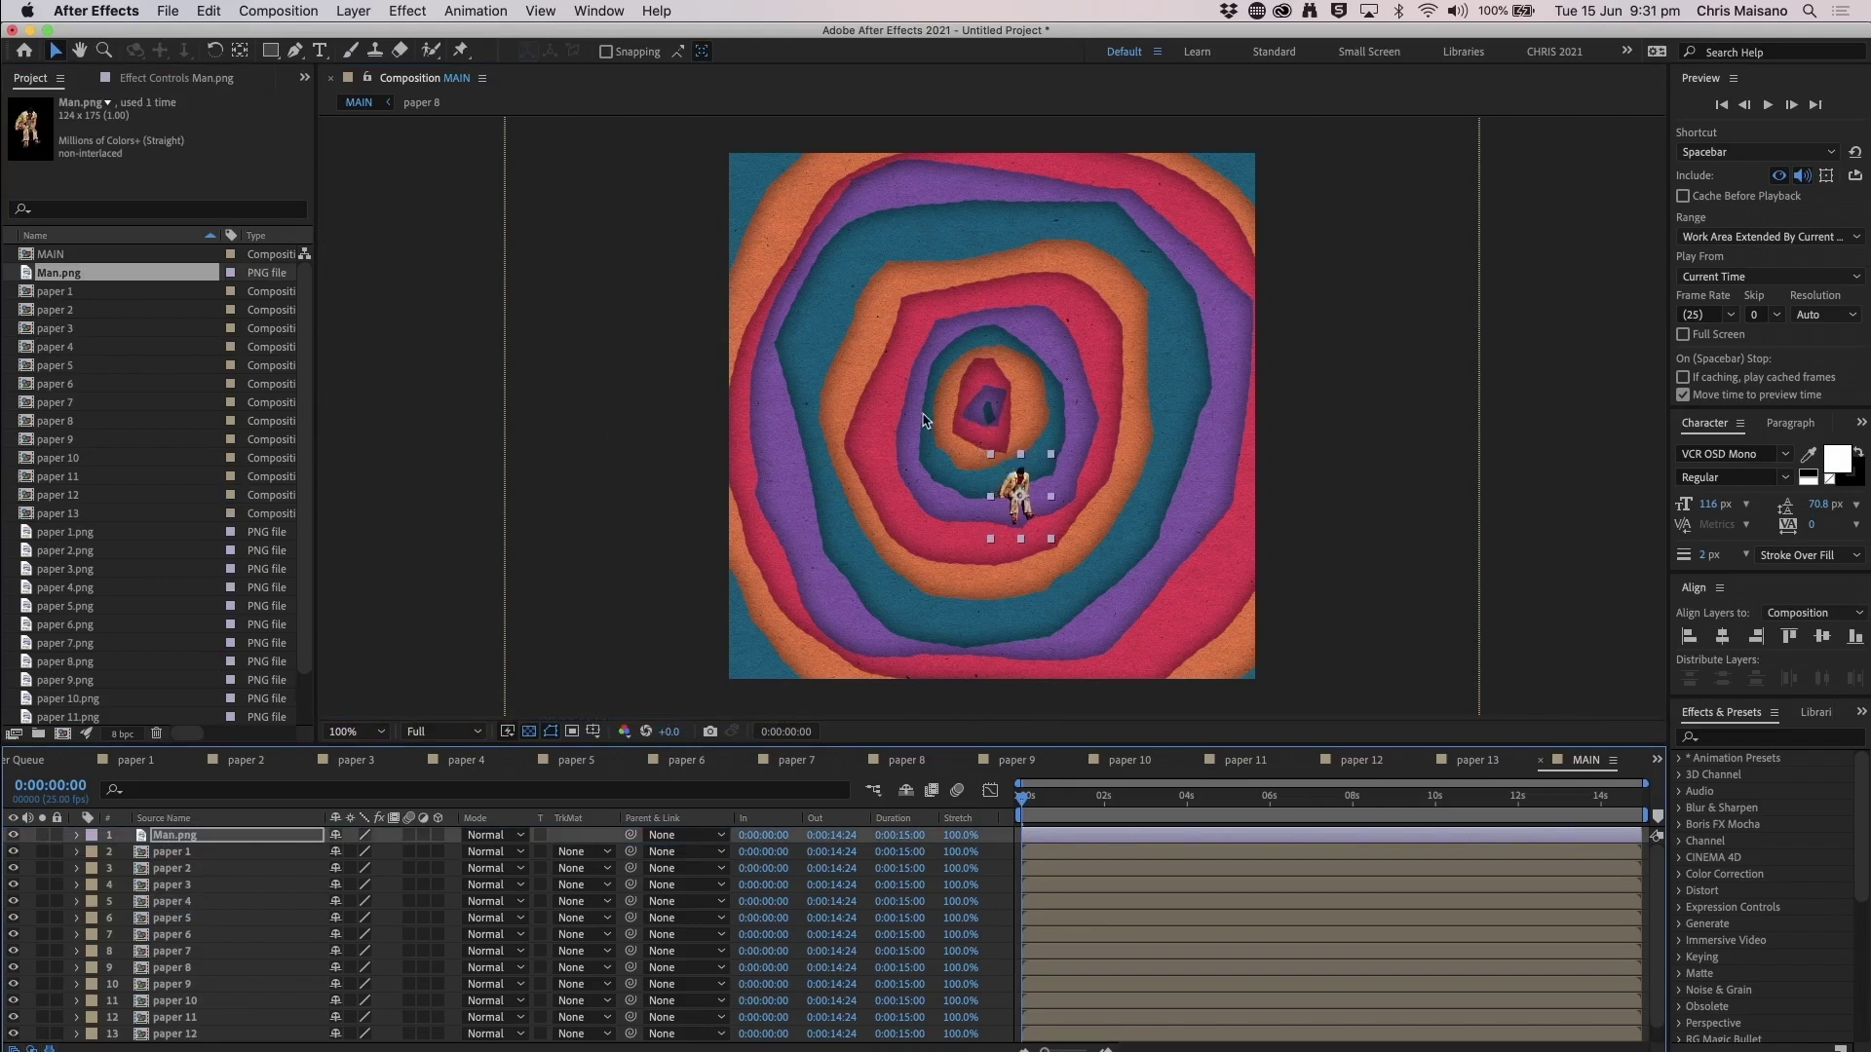
- Open the paper 8 composition and delete the rotation keyframe at the start of the paper 8.png layer
{"action": "left_click", "coordinate": [139, 477]}
{"action": "left_click", "coordinate": [154, 458]}
{"action": "left_click", "coordinate": [156, 441]}
{"action": "left_click", "coordinate": [144, 425]}
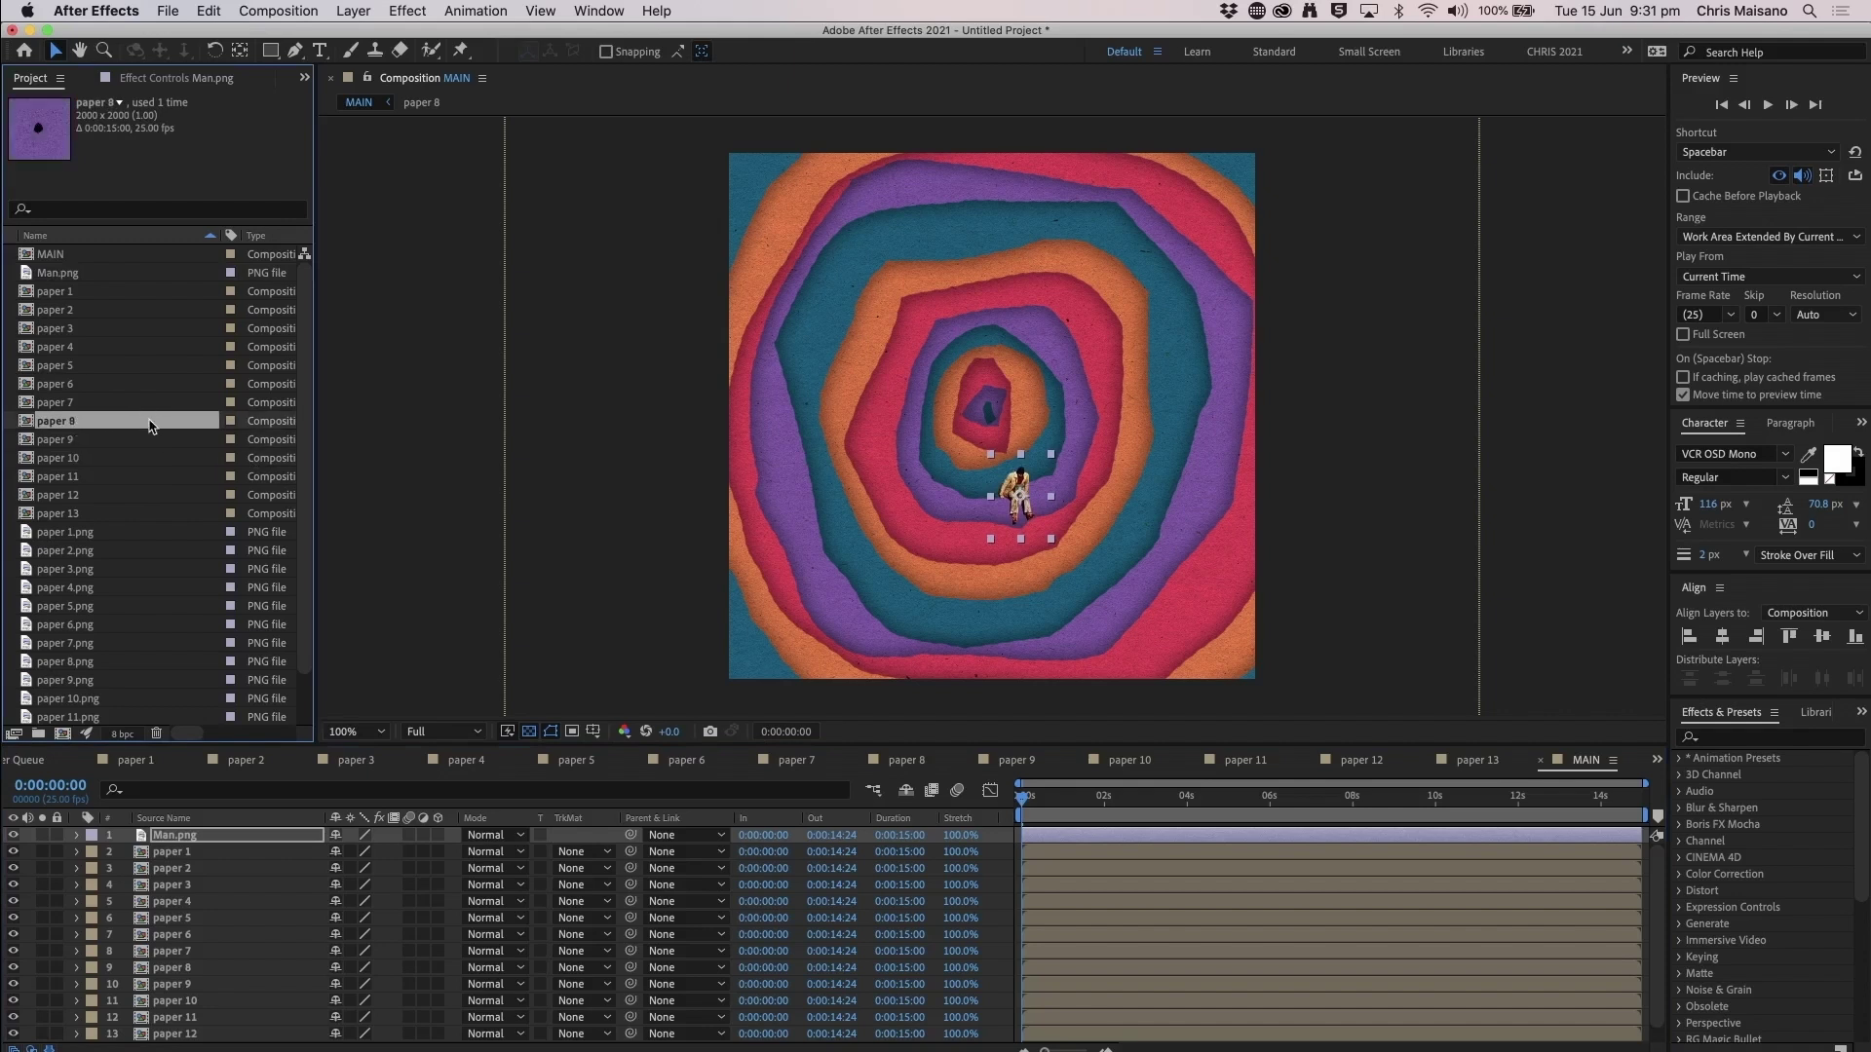
{"action": "double_click", "coordinate": [151, 426]}
{"action": "left_click_drag", "start_coordinate": [1088, 886], "coordinate": [1003, 855]}
{"action": "key", "text": "Delete"}
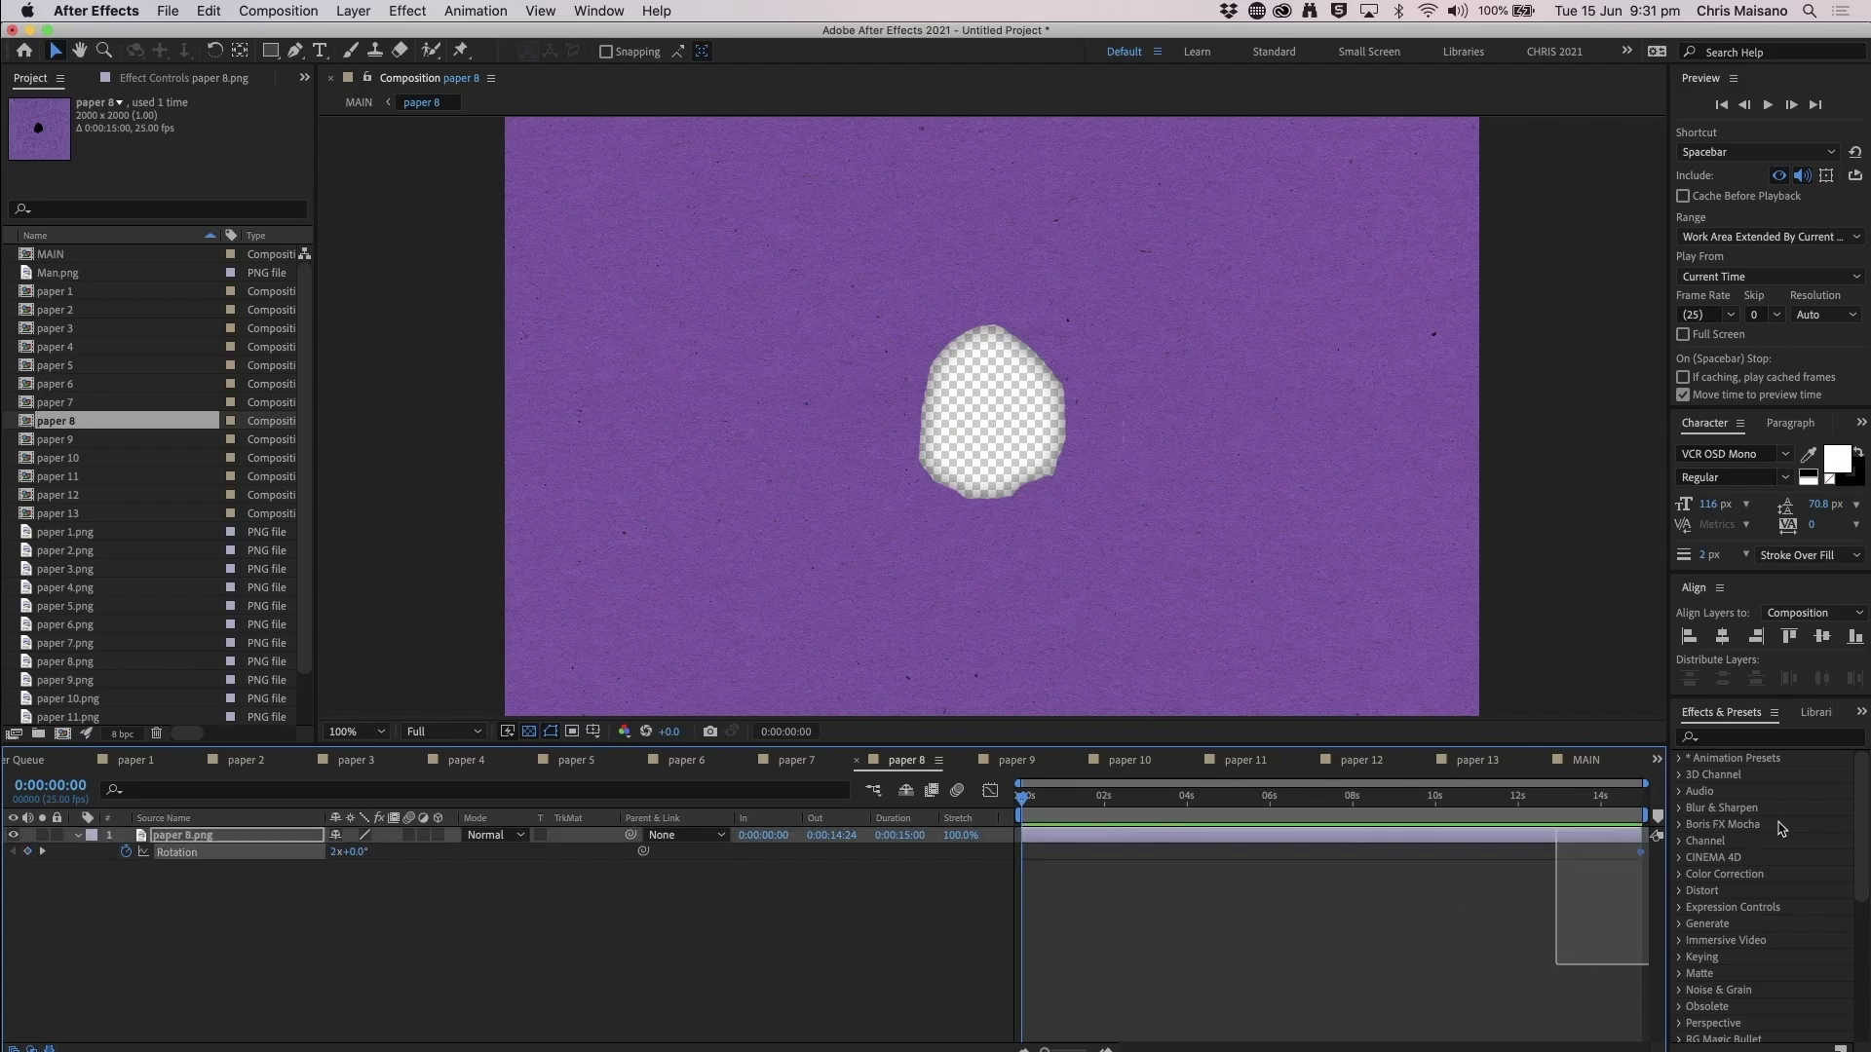
- Return to the MAIN composition and preview the animation with the man against the paper 8 ring
{"action": "left_click", "coordinate": [1581, 762]}
{"action": "left_click_drag", "start_coordinate": [1108, 814], "coordinate": [1019, 815]}
{"action": "left_click", "coordinate": [1184, 809]}
{"action": "key", "text": "space"}
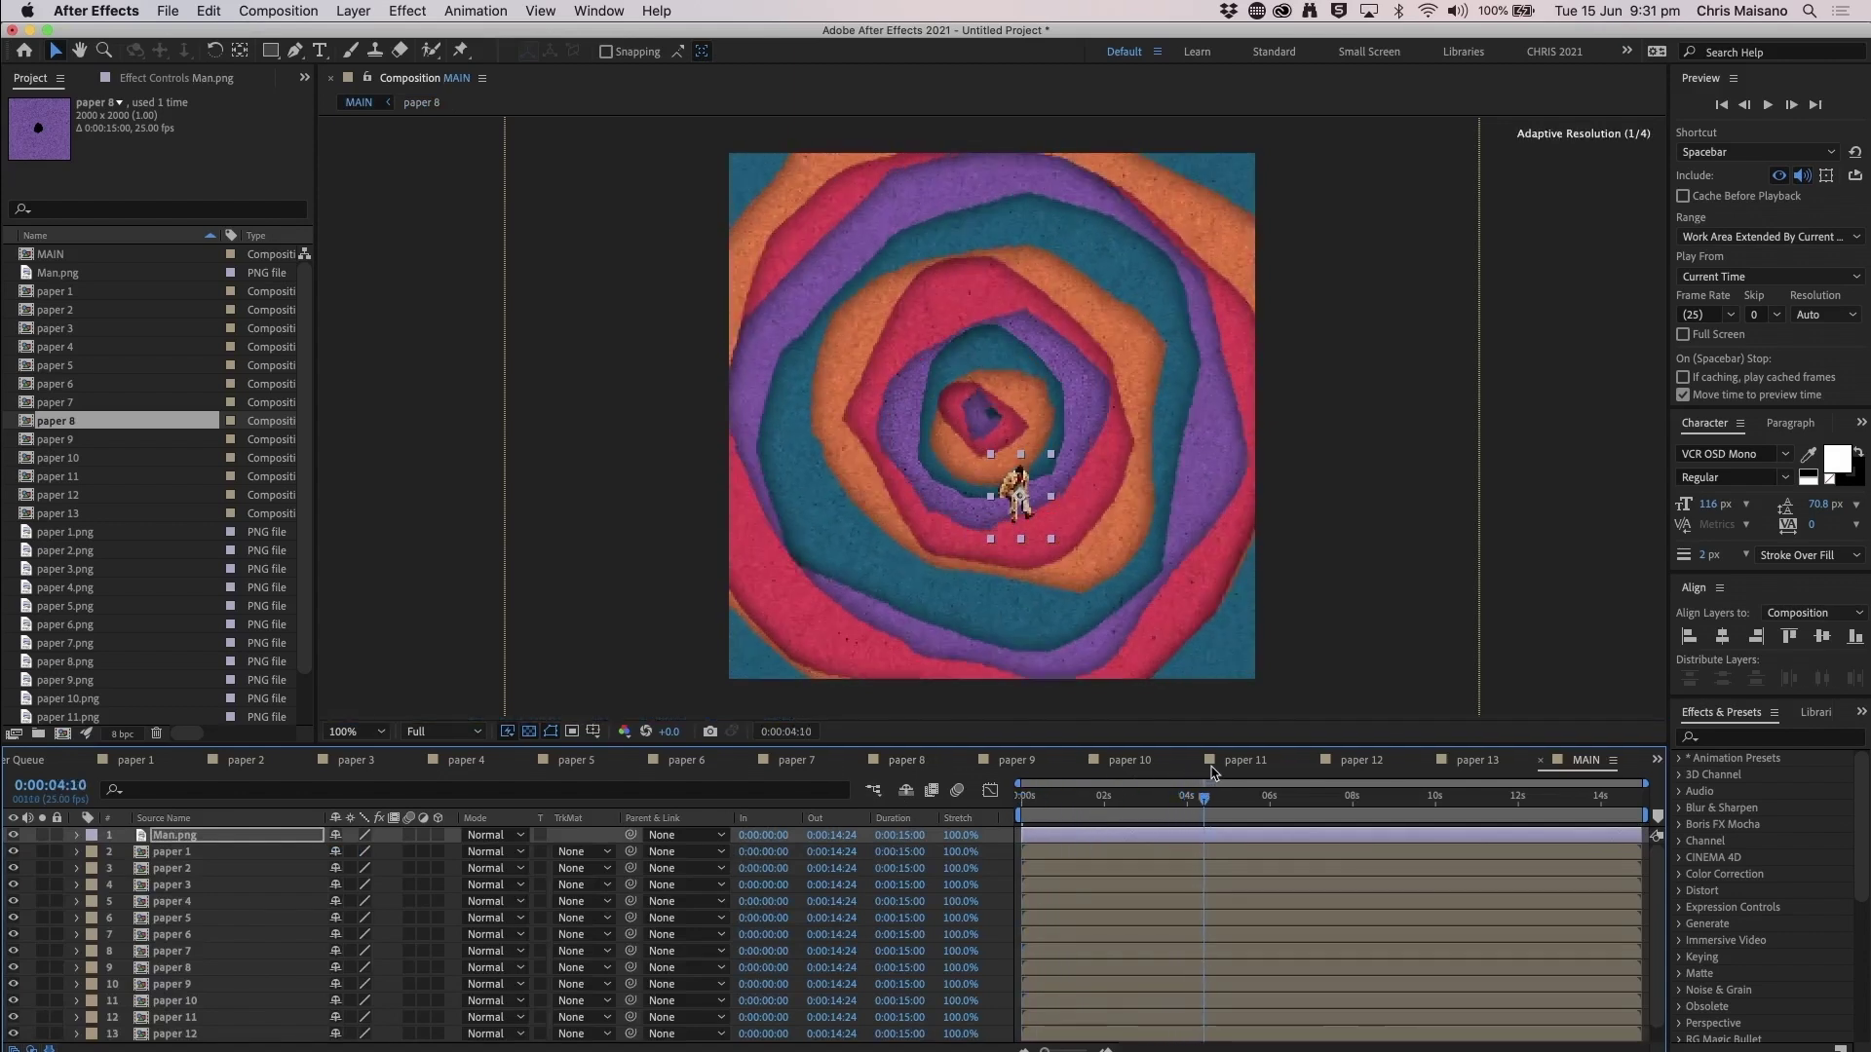